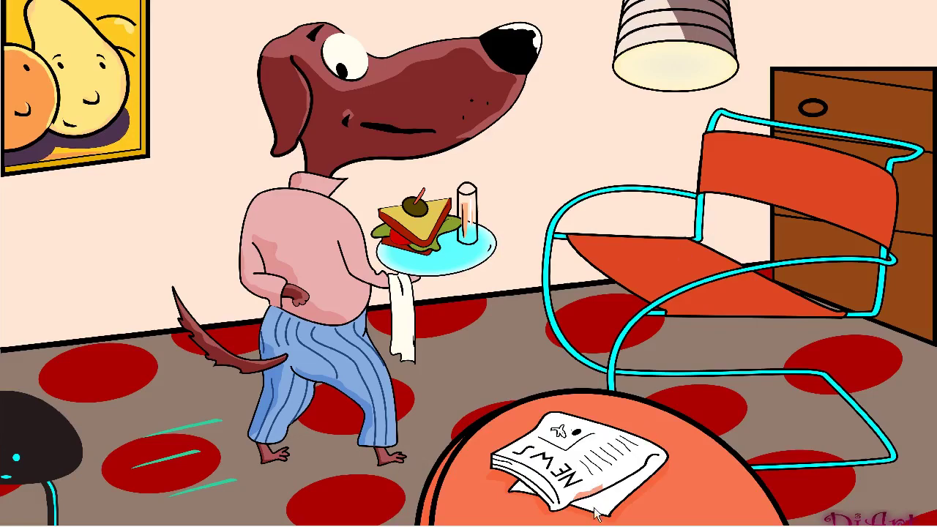
Move the embedded leaf reference image off the page to its left
left_click(618, 512)
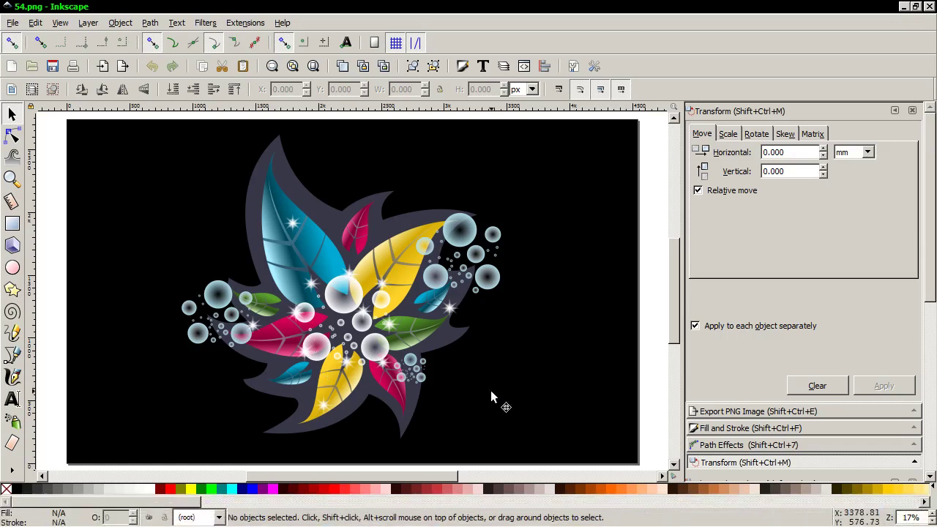
left_click(459, 341)
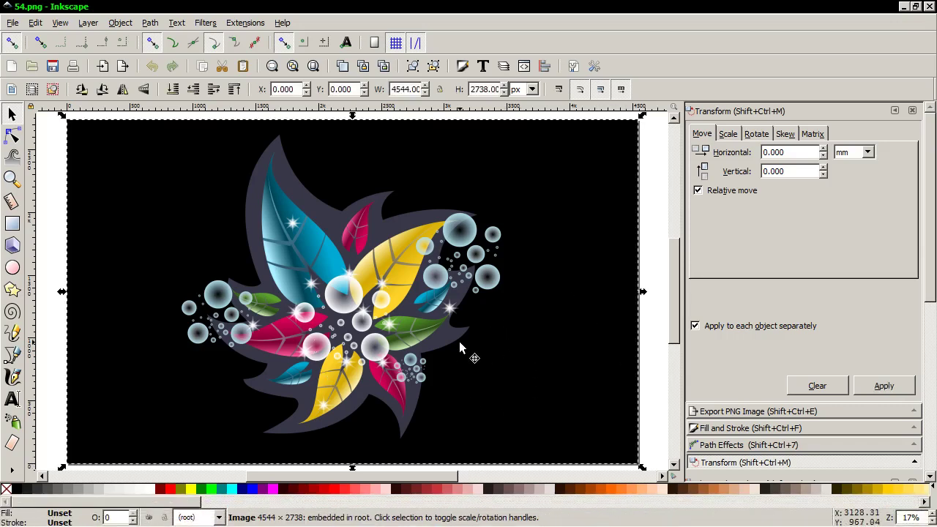
scroll(349, 327, "down", 2, "ctrl")
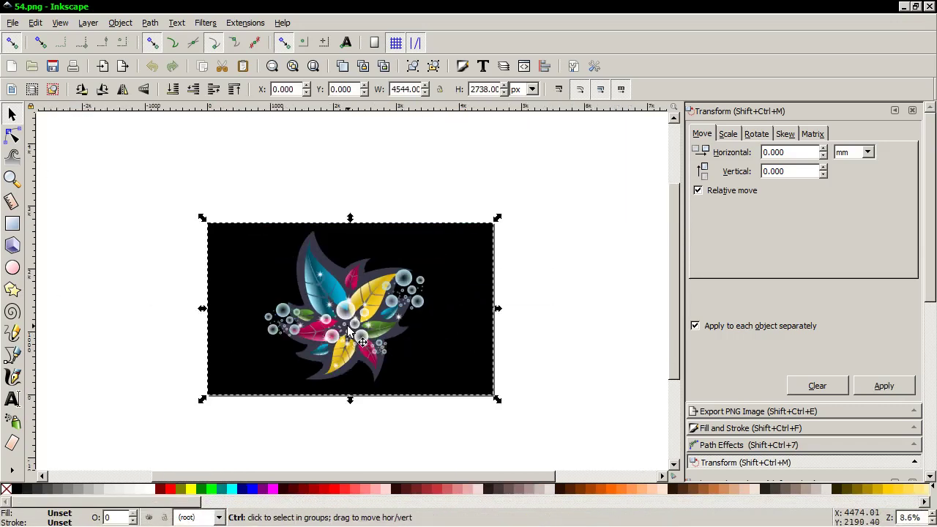
mouse_move(412, 286)
left_mouse_down()
mouse_move(229, 342)
mouse_move(147, 344)
left_mouse_up()
left_click_drag(280, 477, 214, 468)
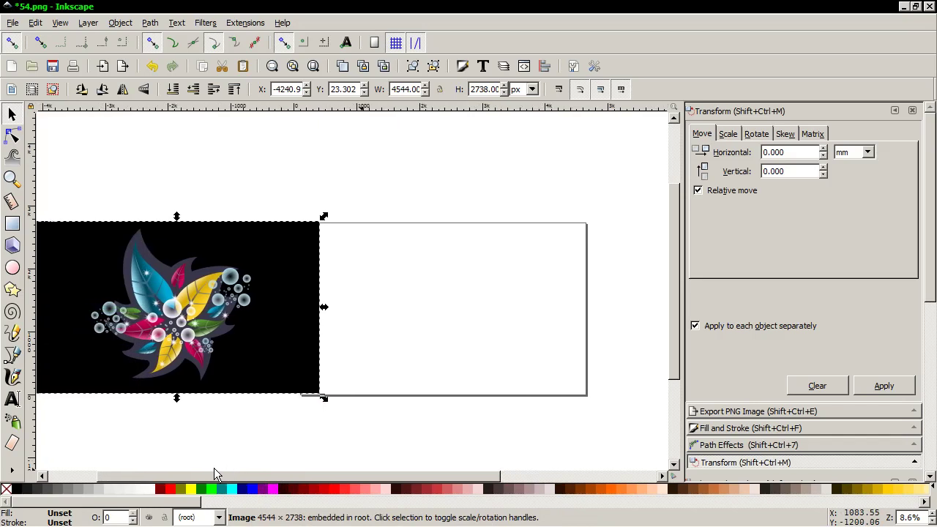
Draw a closed three-node curved leaf outline with the Bezier tool on the page
left_click(13, 357)
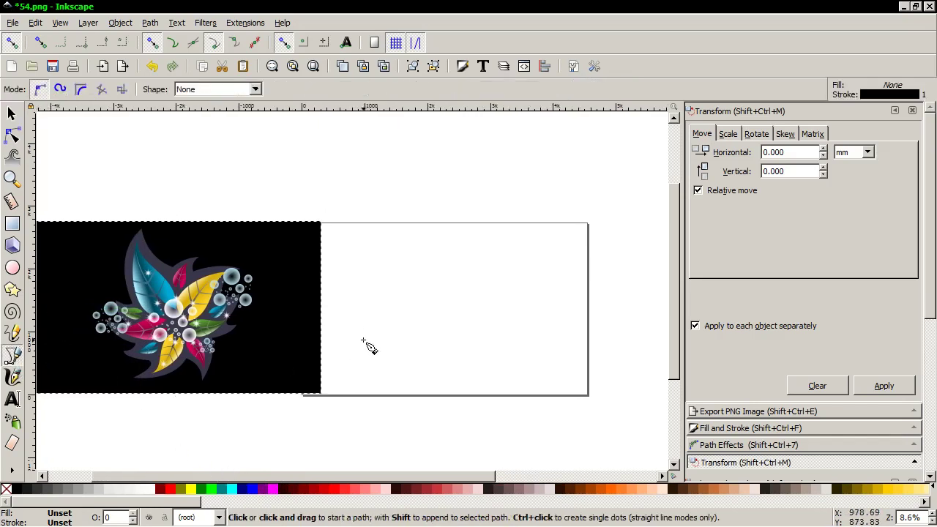
left_click(382, 295)
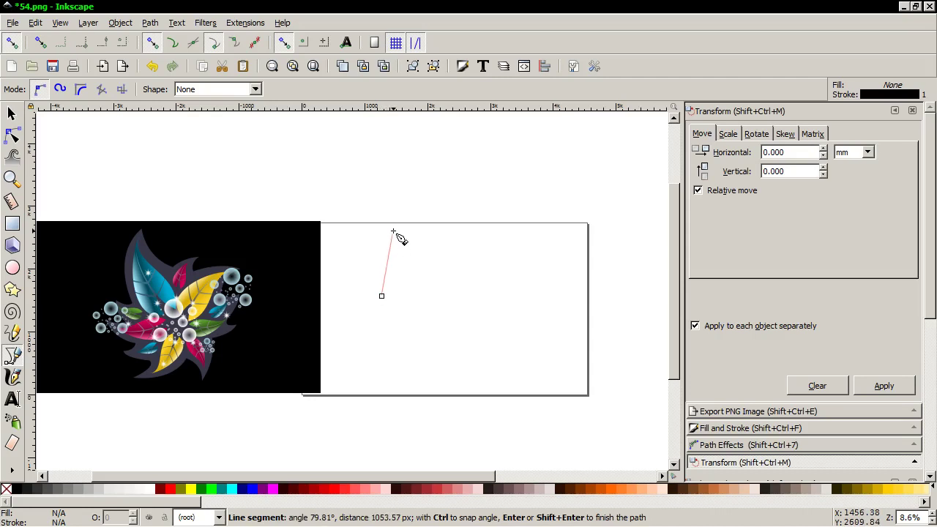
left_click_drag(393, 232, 412, 202)
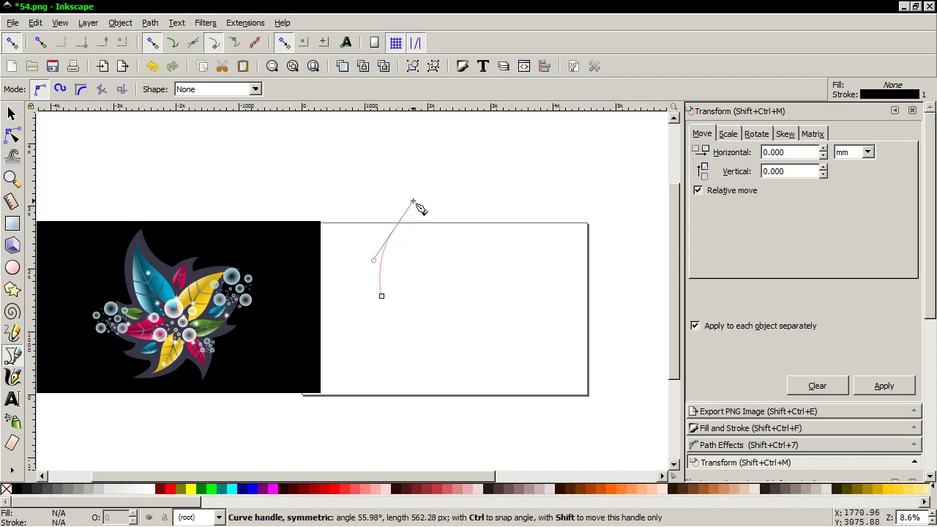
mouse_move(406, 253)
left_mouse_down()
mouse_move(419, 275)
mouse_move(404, 309)
left_mouse_up()
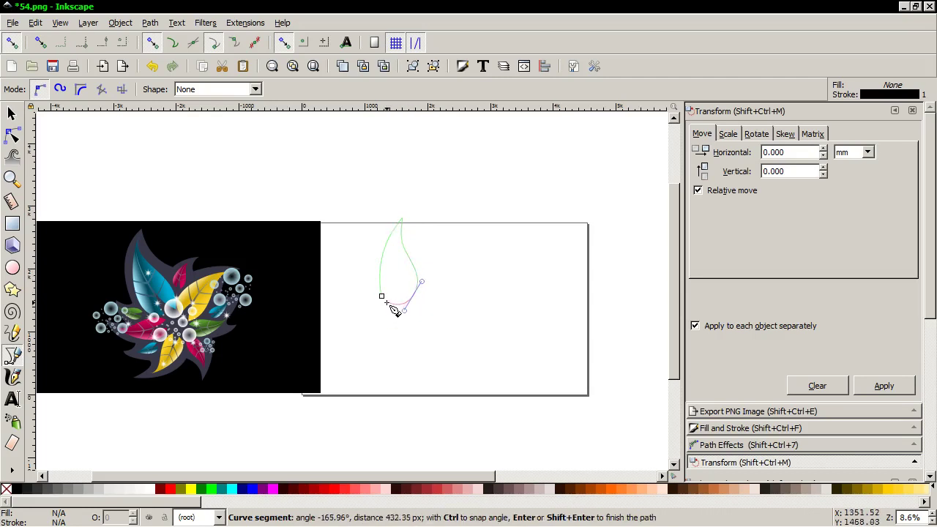
left_click(381, 297)
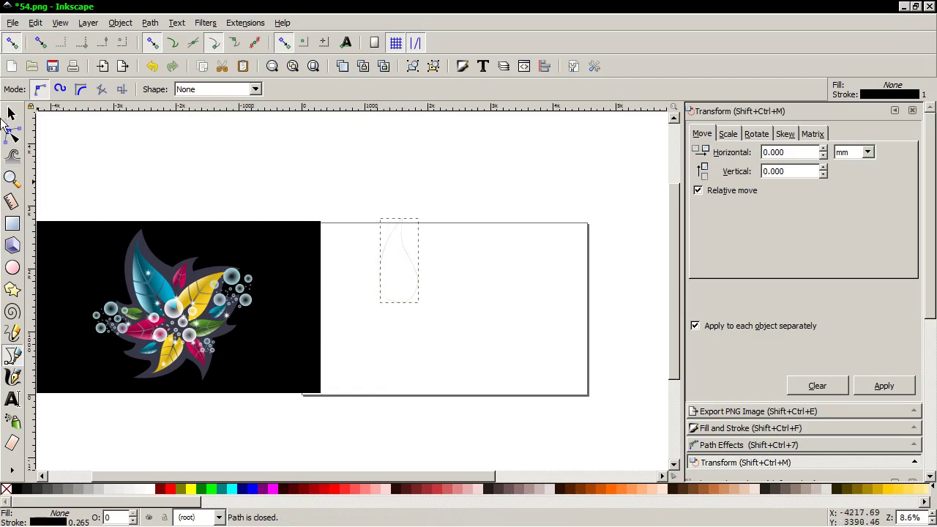
Zoom in and move the leaf's right-side node and top handle up and right
left_click(17, 137)
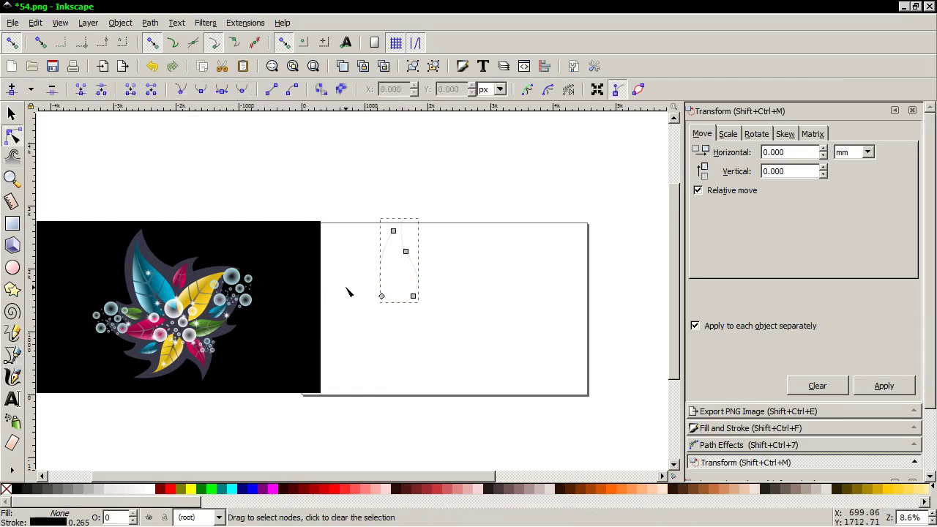
scroll(349, 293, "up", 1)
scroll(349, 293, "up", 1)
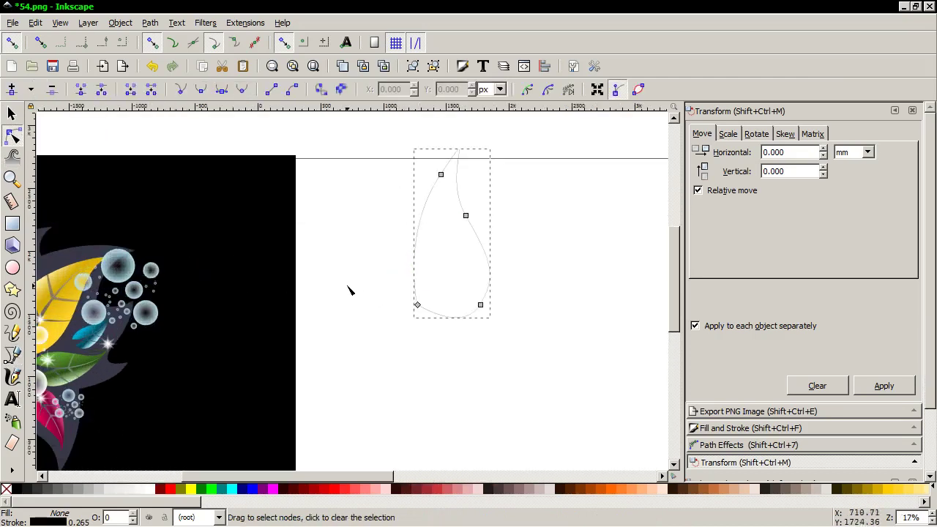
left_click(467, 215)
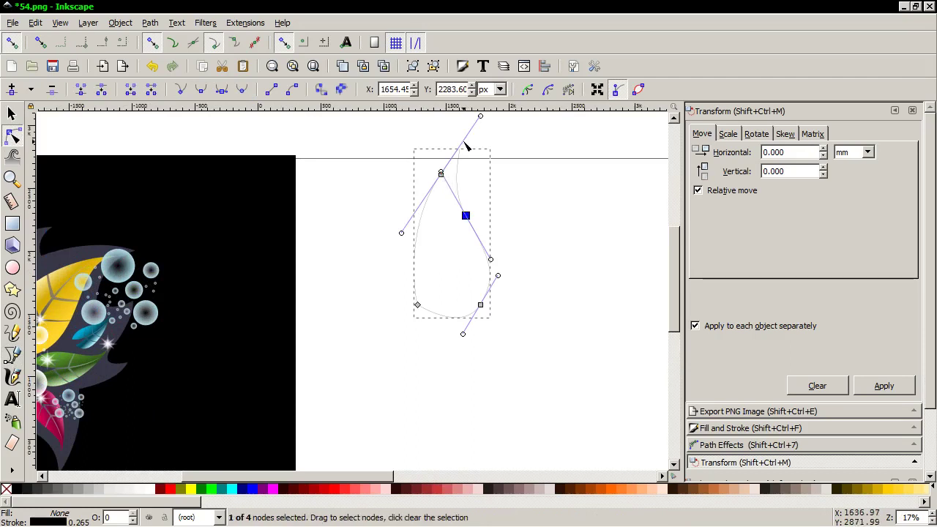
left_click_drag(480, 115, 484, 102)
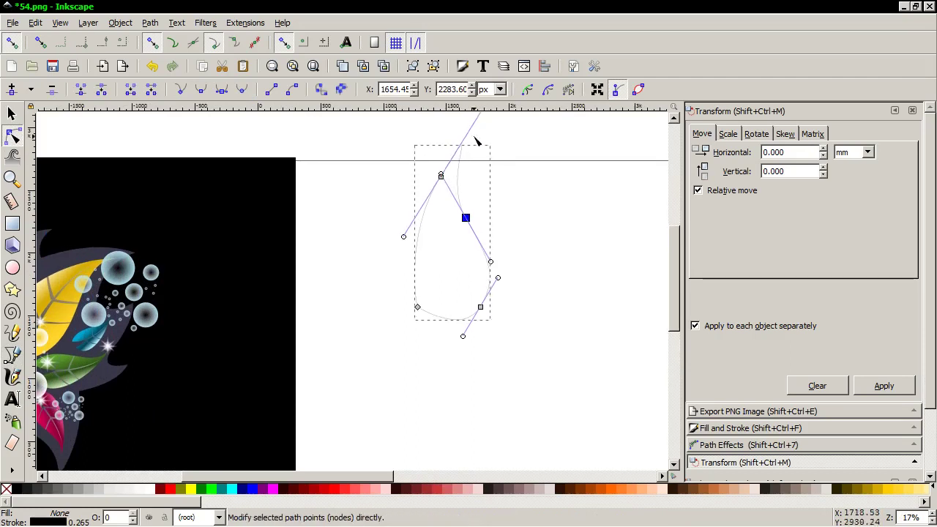
mouse_move(466, 217)
left_mouse_down()
mouse_move(484, 200)
mouse_move(471, 213)
left_mouse_up()
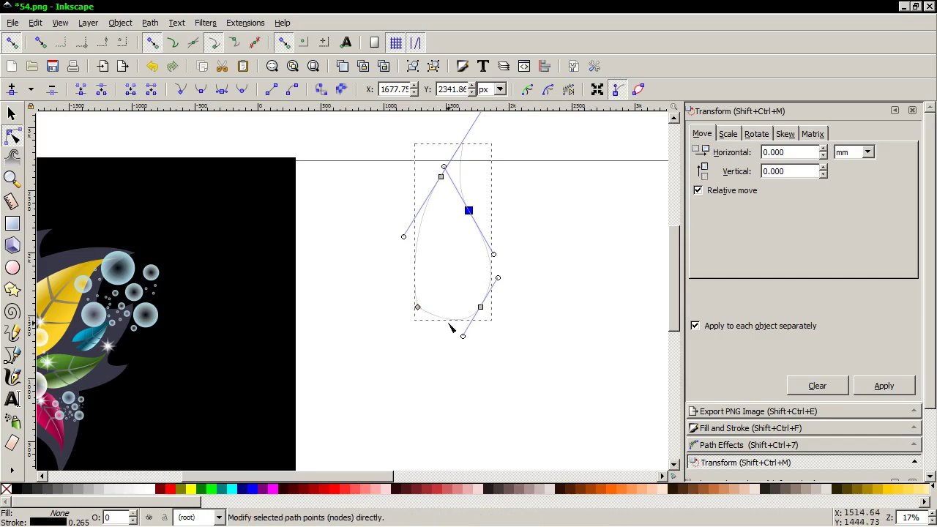
Round the leaf's base and refine its side curves by adjusting the Bezier handles
mouse_move(462, 337)
left_mouse_down()
mouse_move(451, 386)
mouse_move(448, 350)
left_mouse_up()
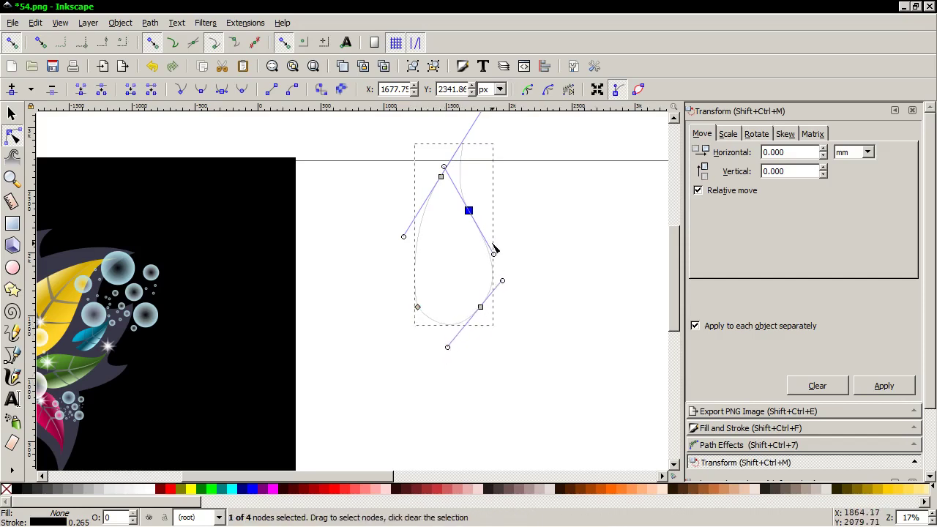
left_click_drag(494, 255, 486, 236)
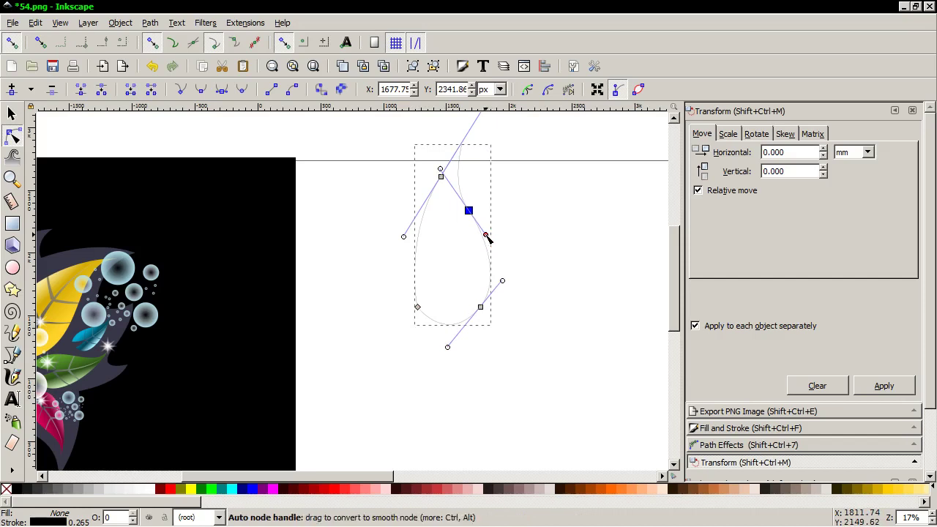
left_click_drag(502, 281, 491, 290)
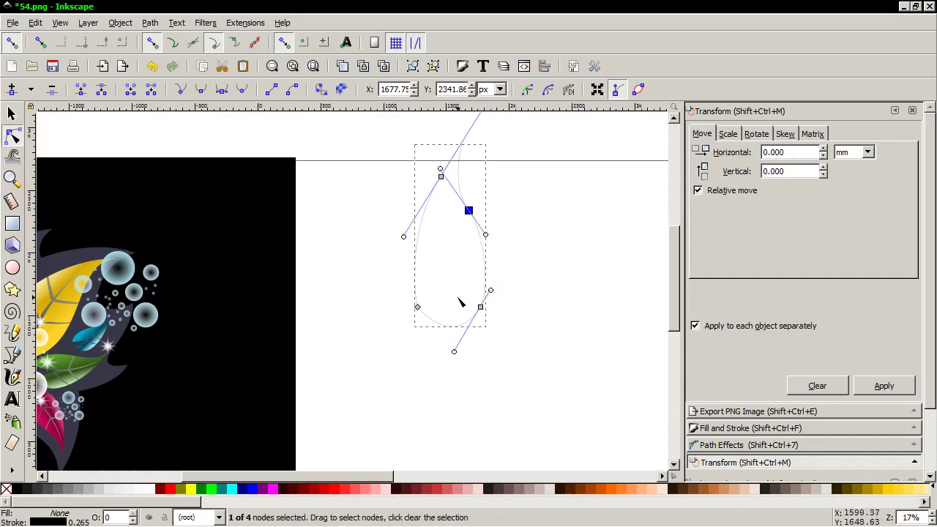
left_click(11, 115)
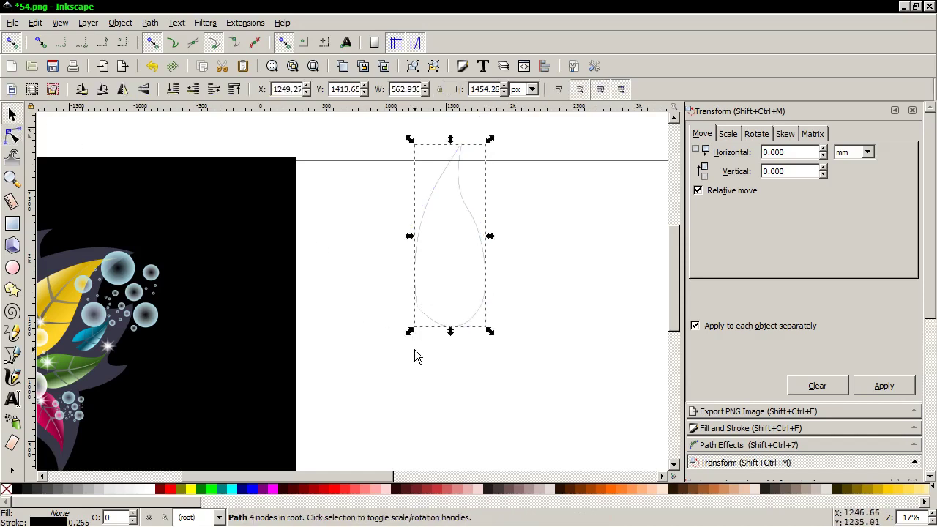
scroll(376, 346, "down", 1)
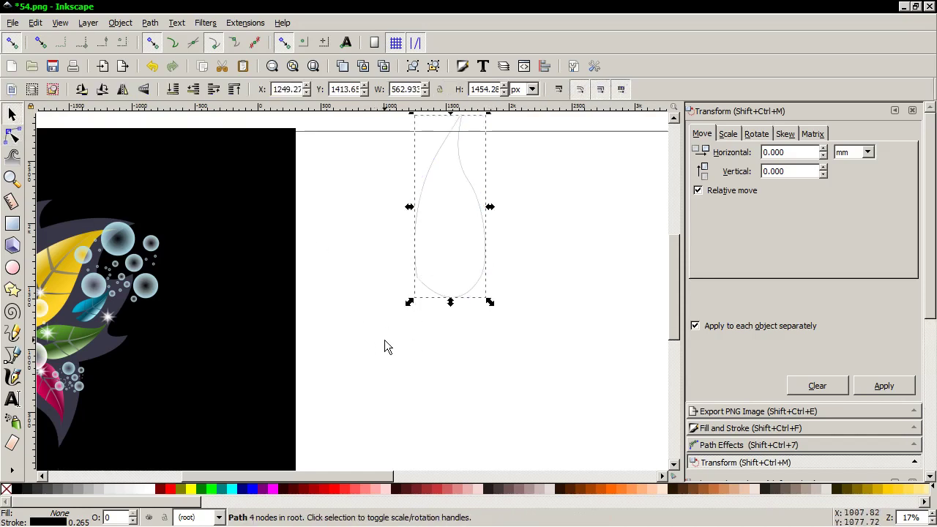
left_click(474, 297)
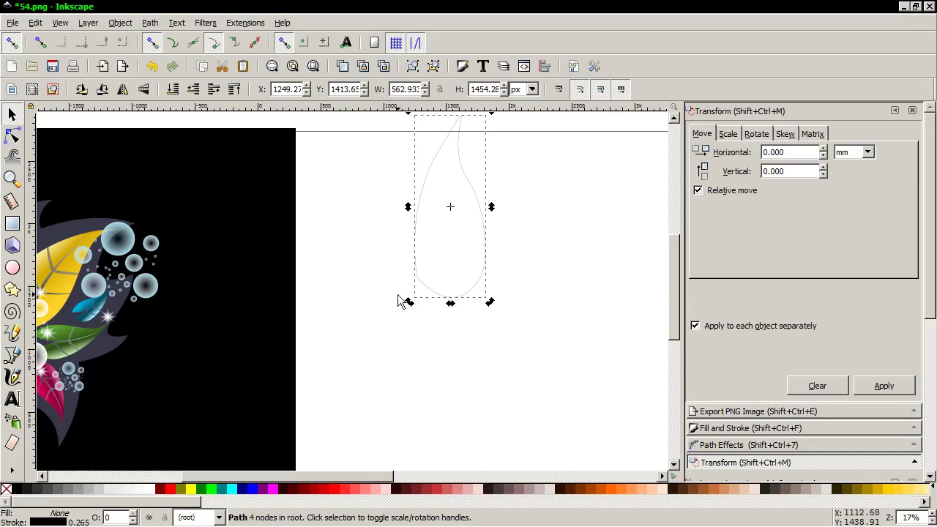
left_click(11, 137)
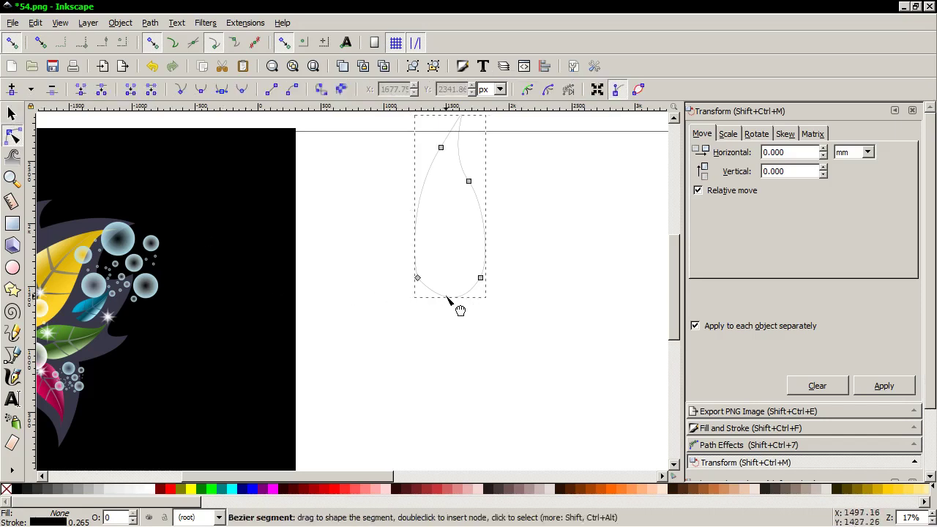
Make the lower-left node smooth and reposition the lower and upper-right nodes
left_click(418, 278)
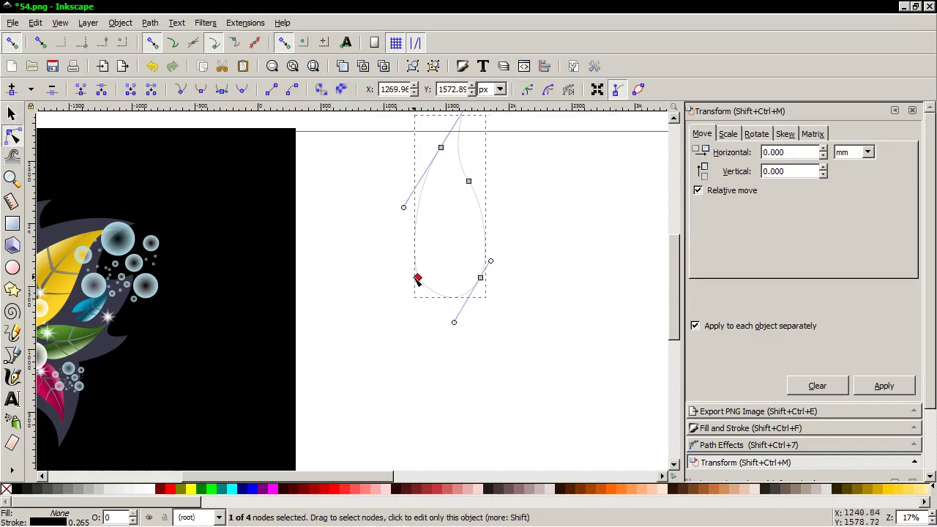
left_click(218, 92)
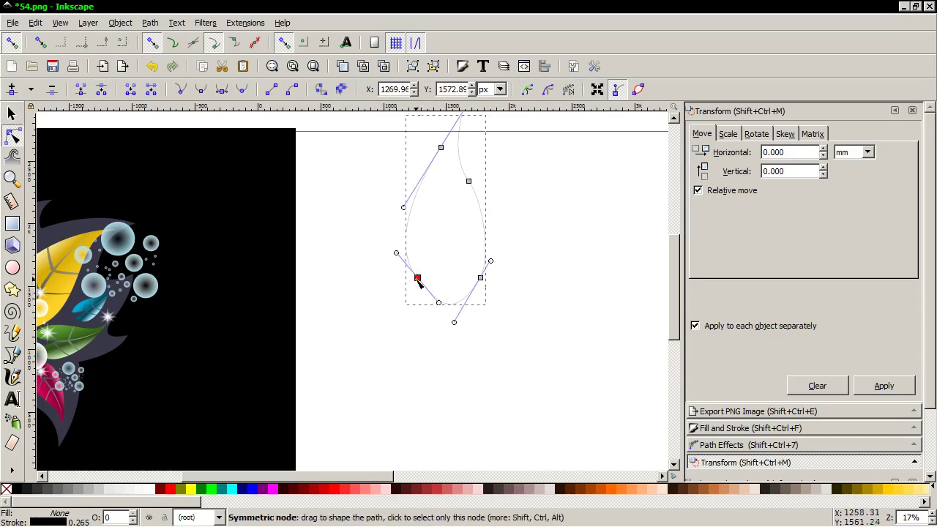
left_click_drag(418, 282, 412, 288)
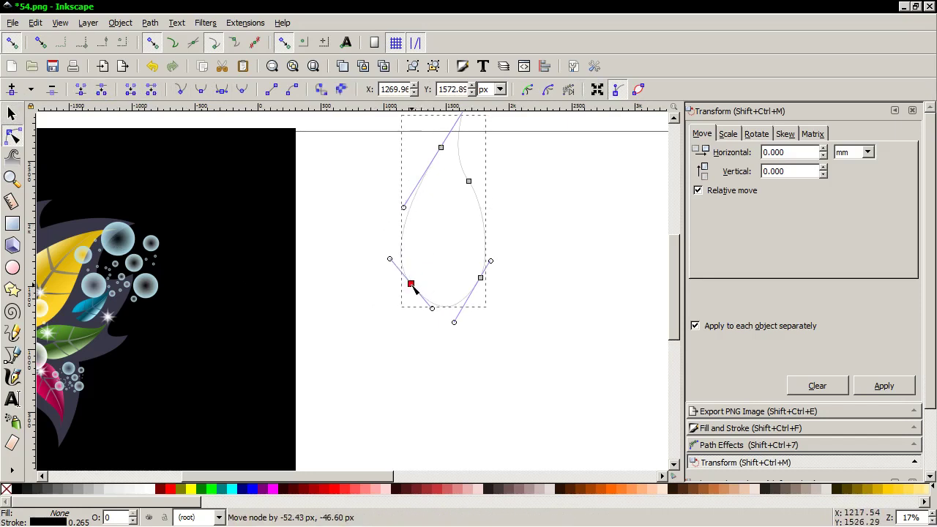
left_click_drag(454, 323, 462, 310)
left_click(468, 181)
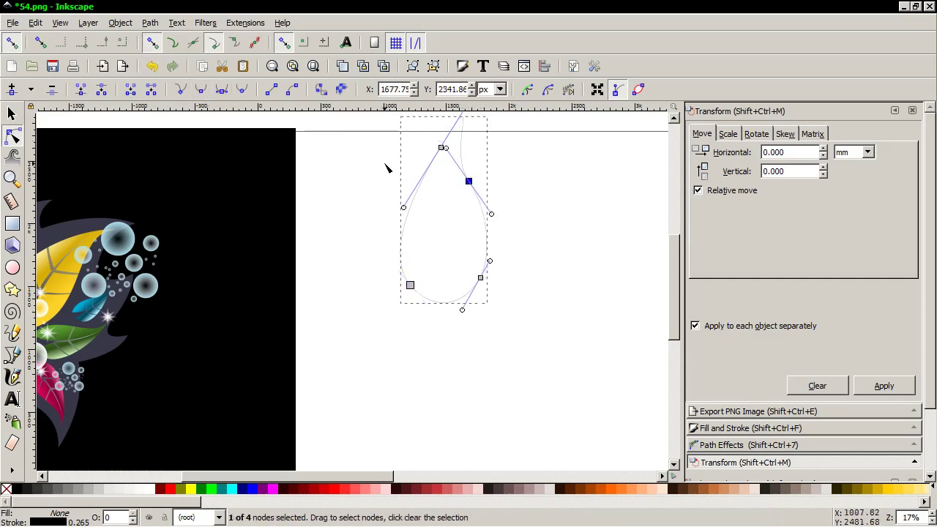
left_click_drag(468, 182, 460, 201)
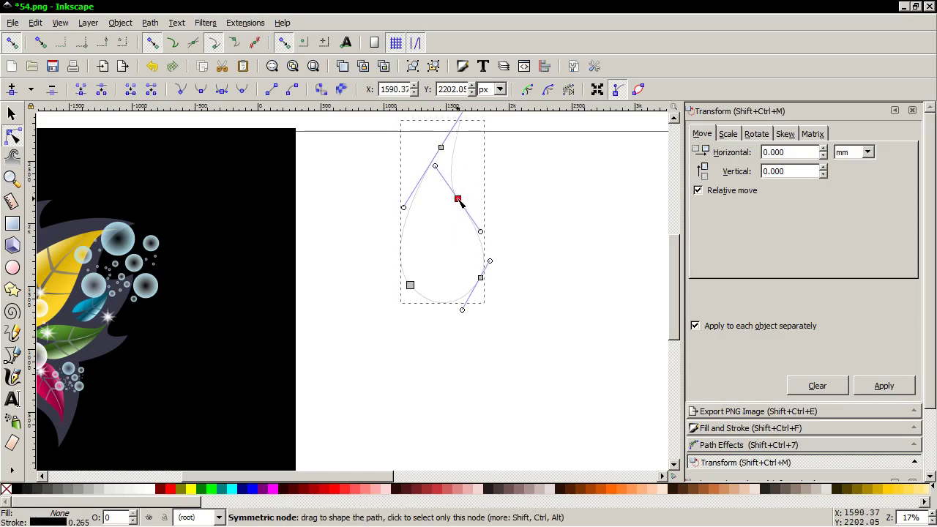
Sharpen the leaf's pointed top by retracting its handle and pulling the top node up
key("exclam")
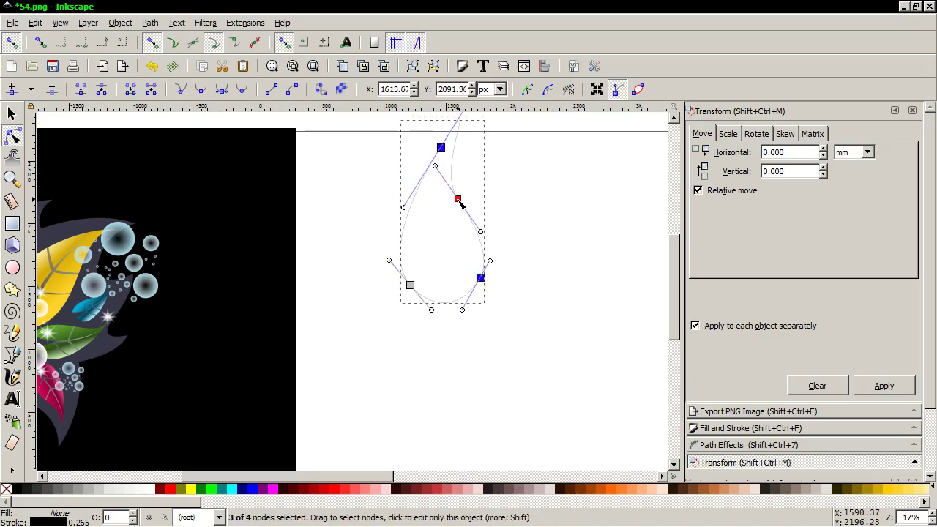
scroll(460, 205, "up", 1)
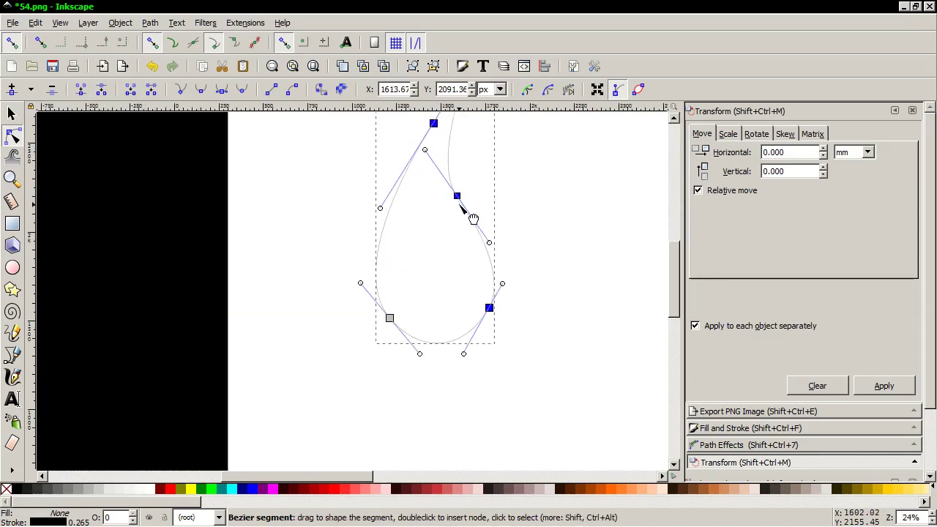
scroll(460, 206, "down", 3)
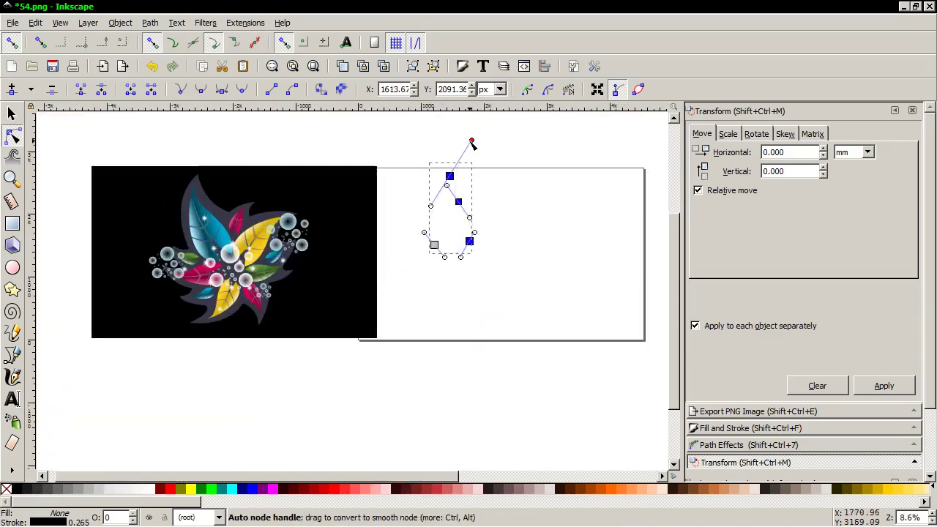
left_click_drag(472, 141, 449, 176)
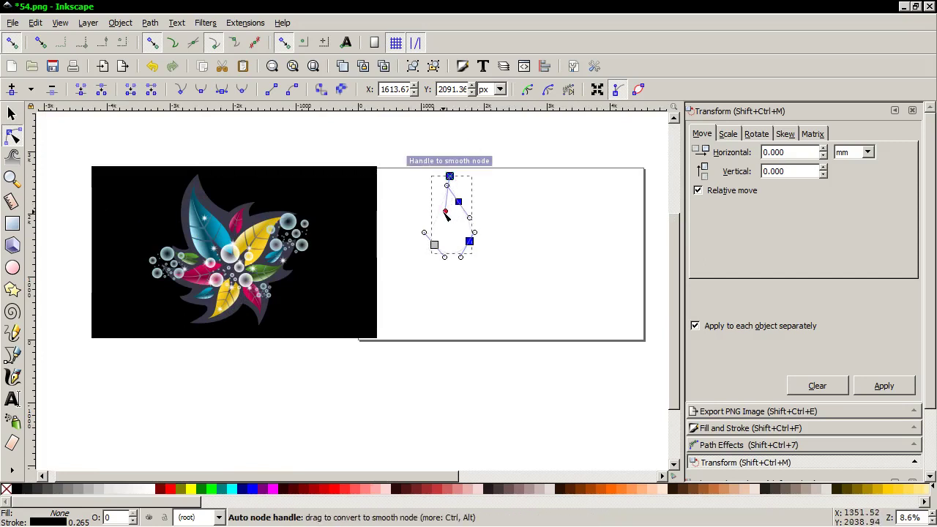
mouse_move(446, 211)
left_mouse_down()
mouse_move(425, 204)
mouse_move(458, 154)
left_mouse_up()
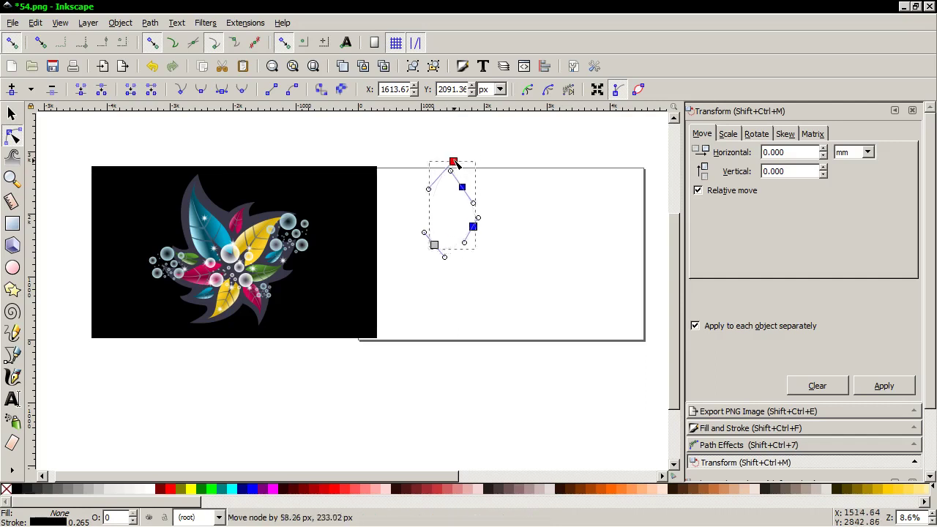
right_click(458, 156)
left_click(464, 163)
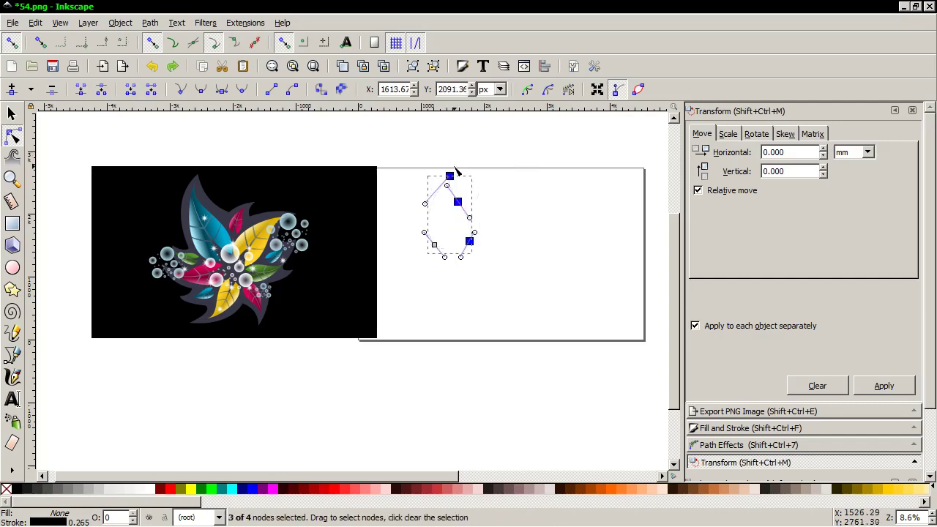
left_click_drag(450, 177, 457, 160)
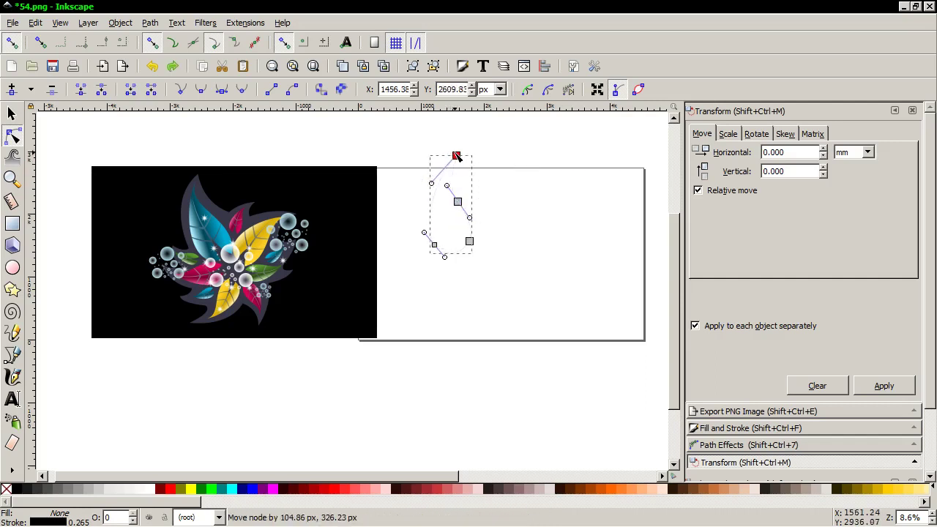
left_click_drag(458, 202, 464, 196)
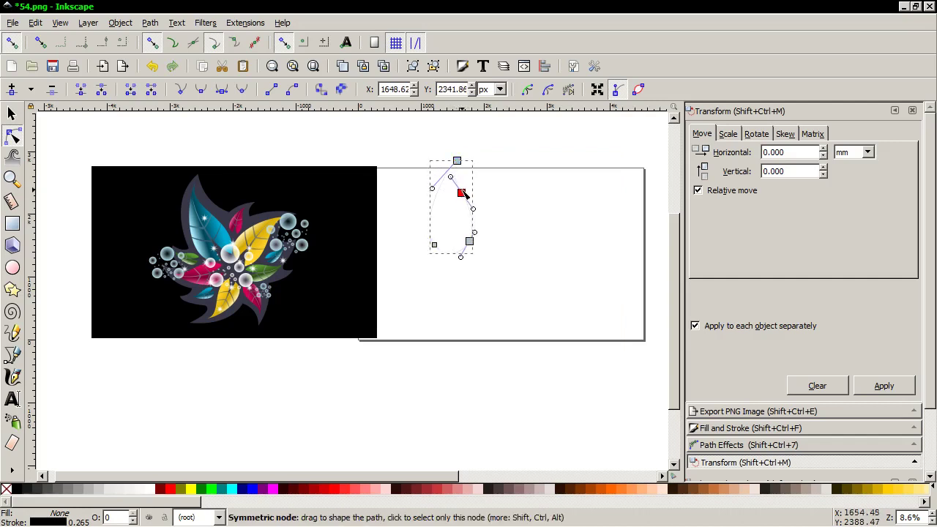
key("Escape")
key("Escape")
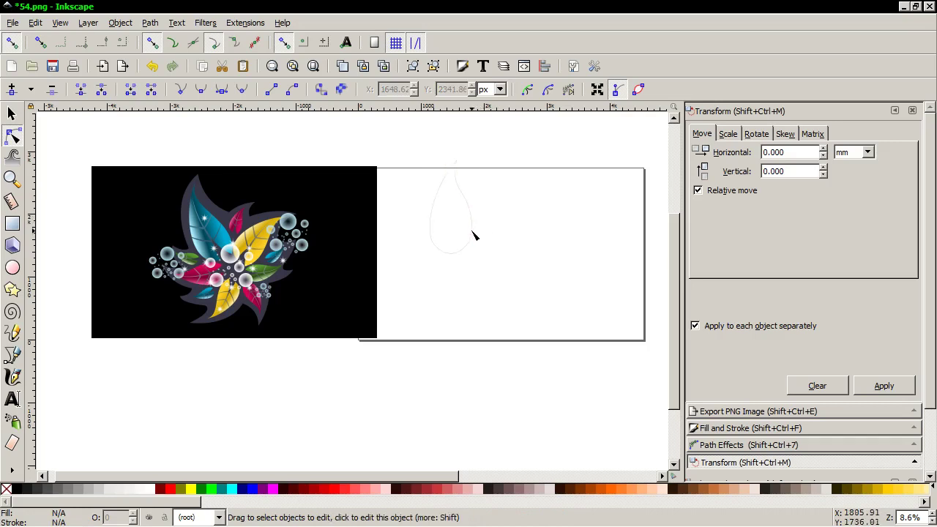
Bend the leaf's tip into a curled hook and round its sides by dragging nodes and handles
left_click(472, 236)
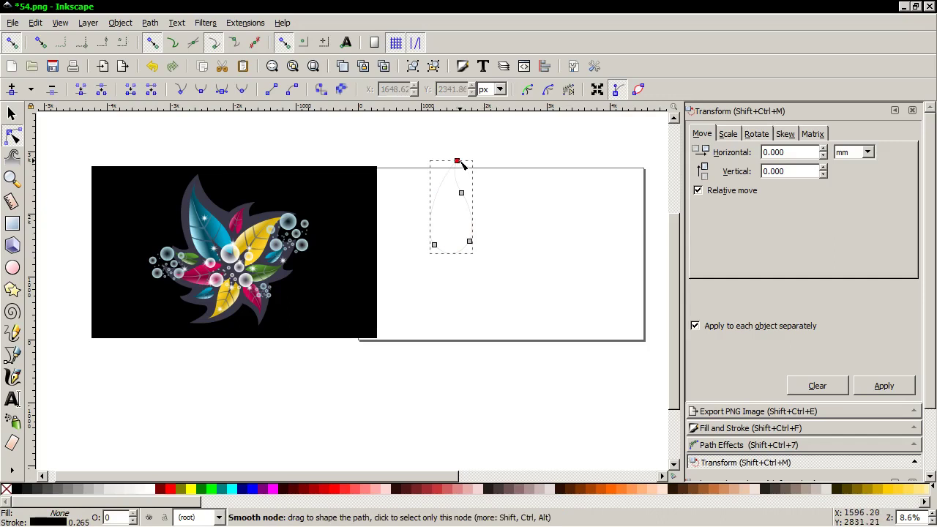
left_click_drag(461, 166, 466, 150)
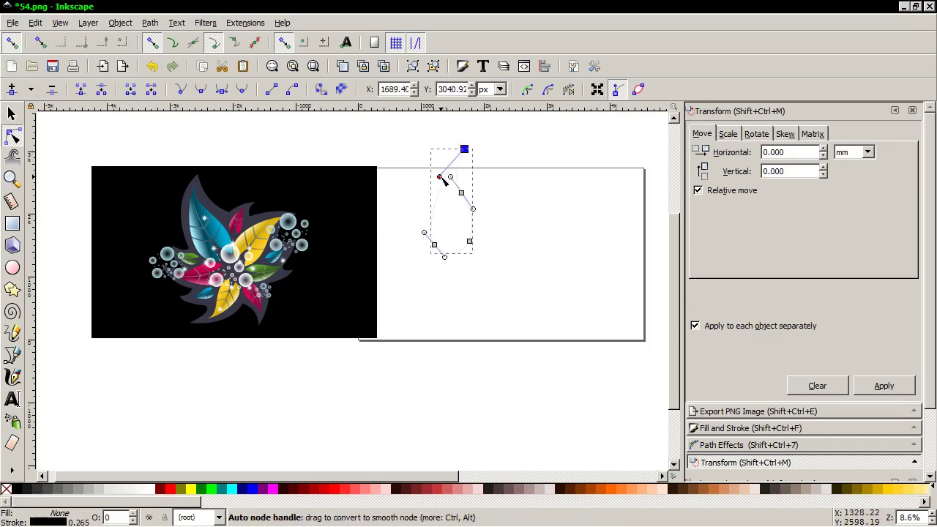
left_click_drag(441, 180, 426, 179)
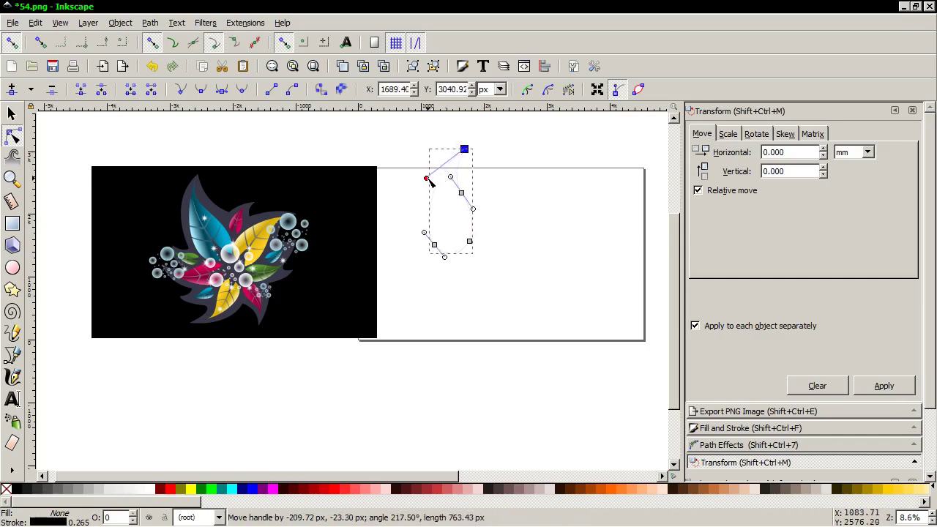
mouse_move(466, 194)
left_mouse_down()
mouse_move(461, 188)
mouse_move(472, 200)
left_mouse_up()
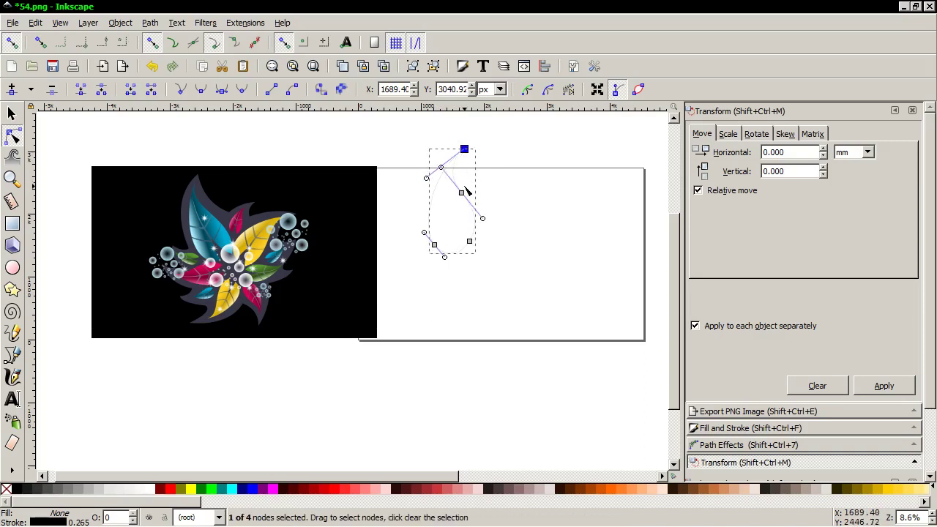
scroll(480, 213, "up", 2)
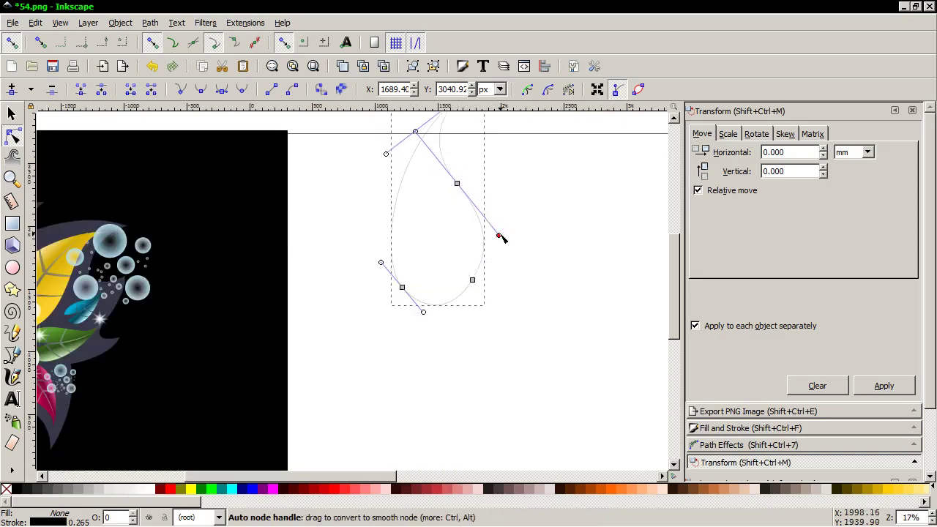
left_click_drag(499, 236, 485, 224)
scroll(480, 203, "up", 2)
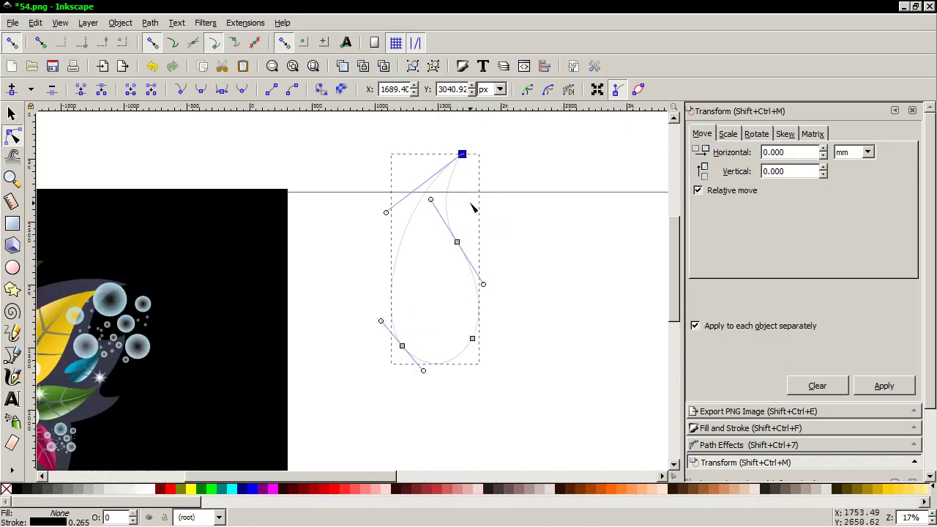
left_click_drag(457, 242, 455, 228)
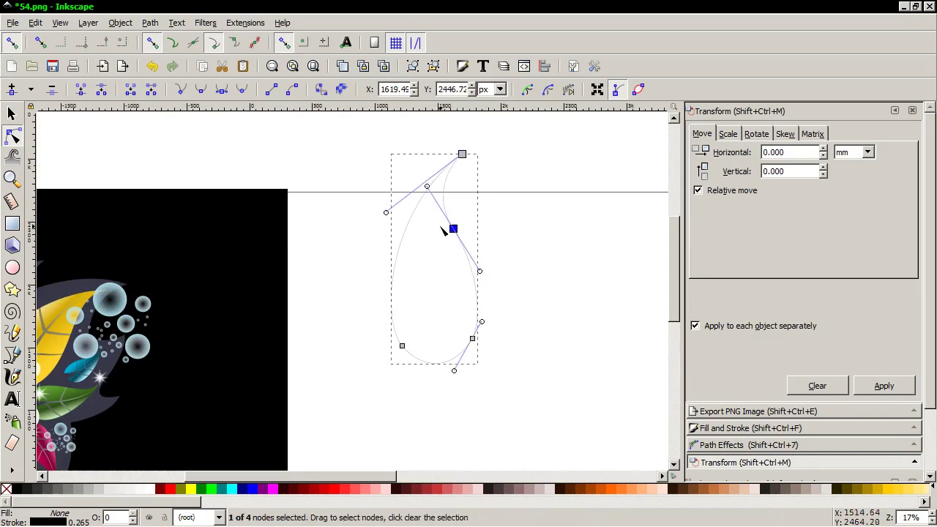
key("s")
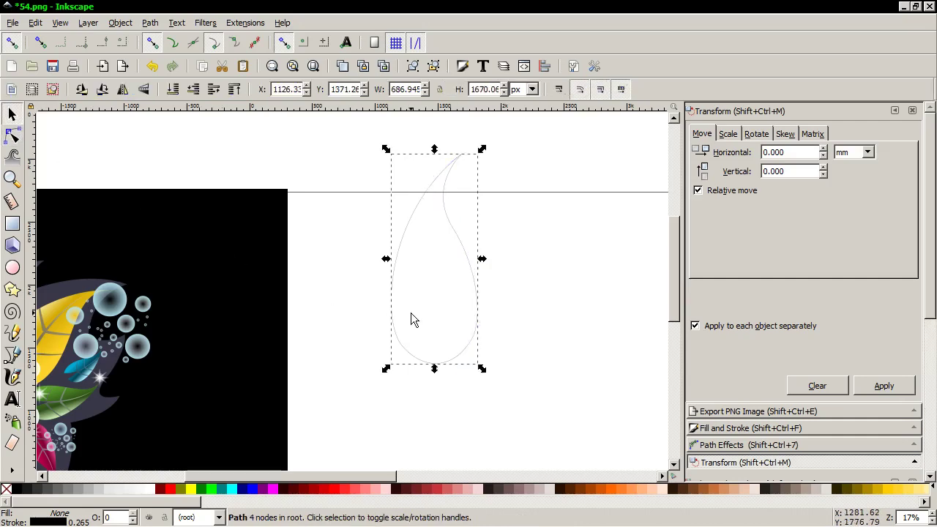
scroll(411, 315, "down", 1, "ctrl")
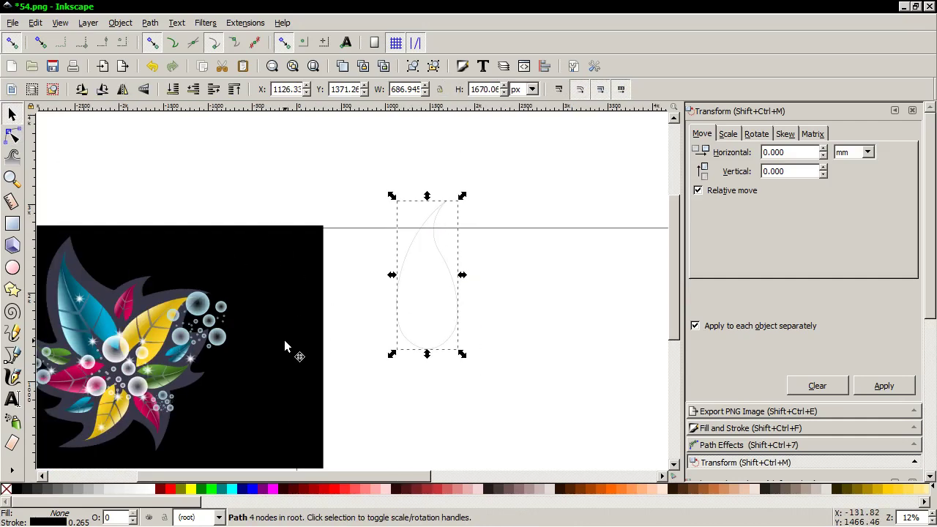
scroll(83, 345, "up", 1, "ctrl")
scroll(83, 345, "up", 1, "ctrl")
scroll(83, 345, "up", 2, "ctrl")
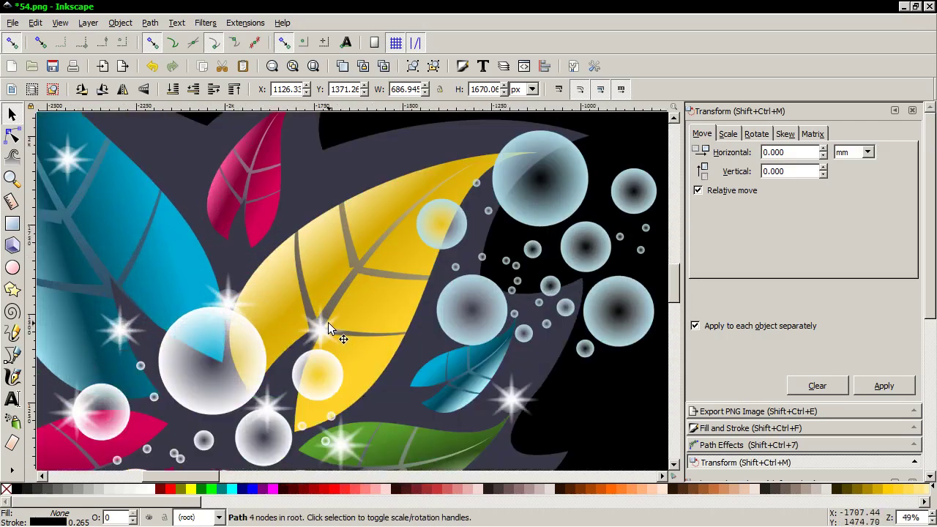
scroll(355, 322, "down", 2, "ctrl")
Draw a two-node curved line with Triangle in shape just left of the leaf
scroll(354, 323, "down", 1, "ctrl")
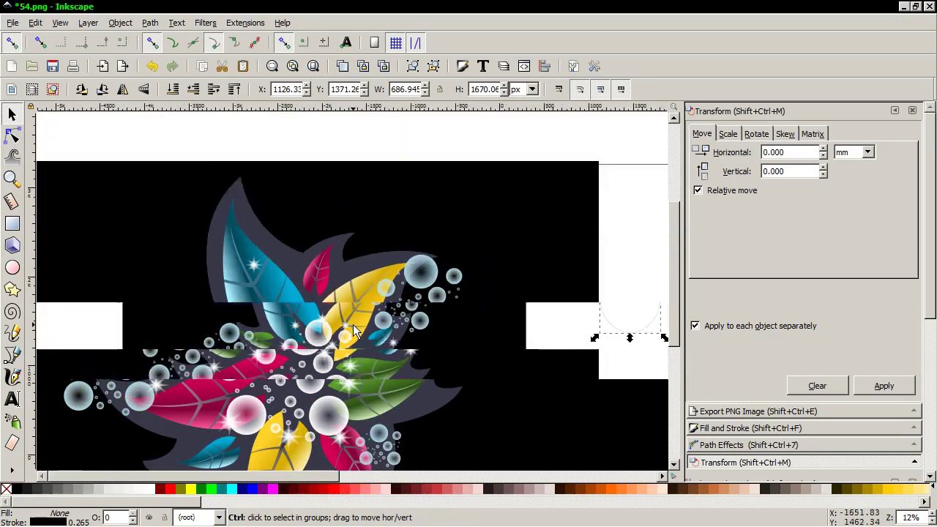
scroll(353, 324, "down", 1, "ctrl")
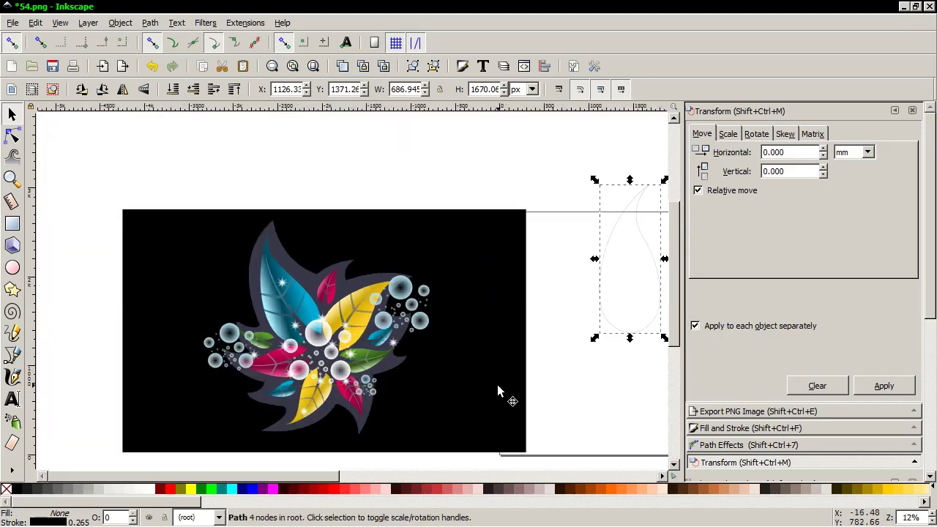
left_click(12, 354)
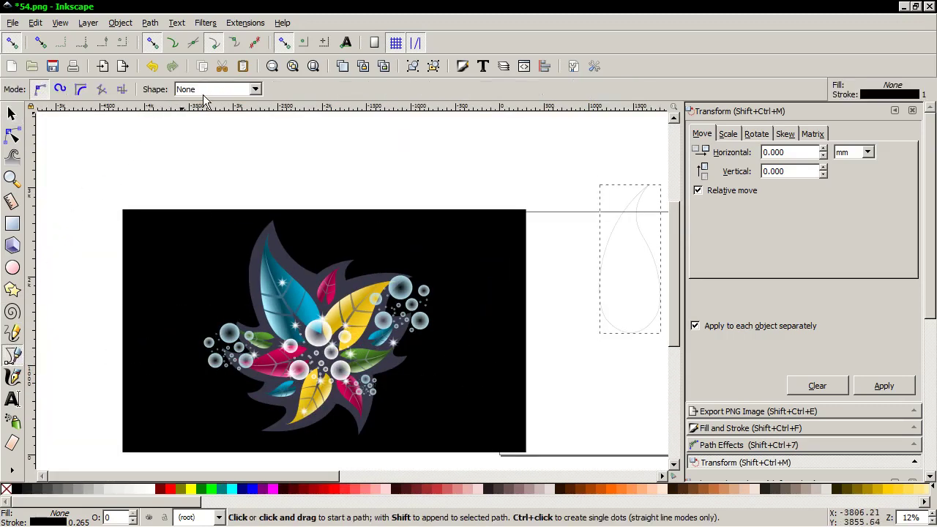
left_click(255, 89)
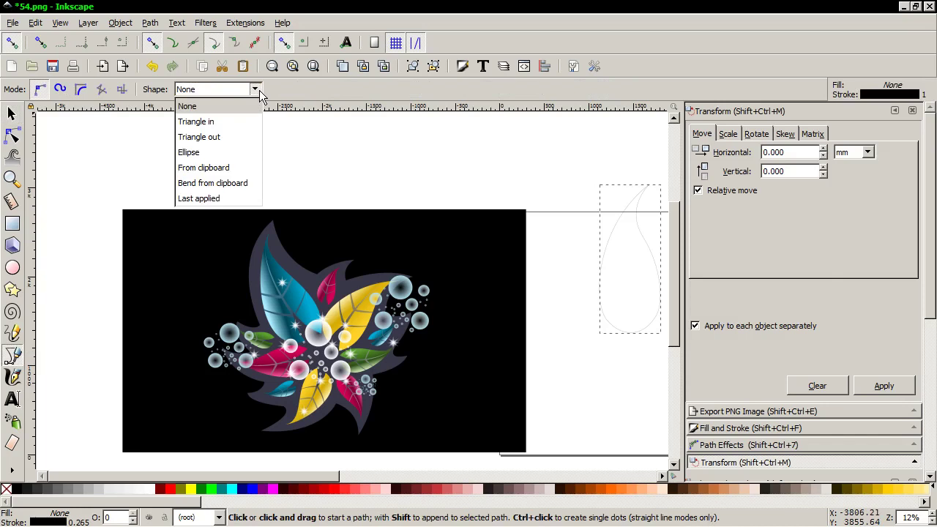
left_click(225, 122)
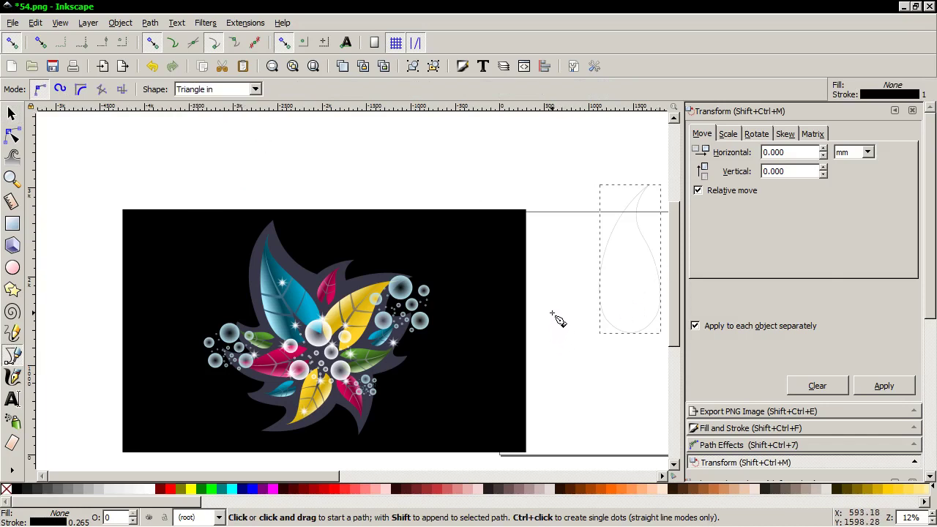
left_click(553, 309)
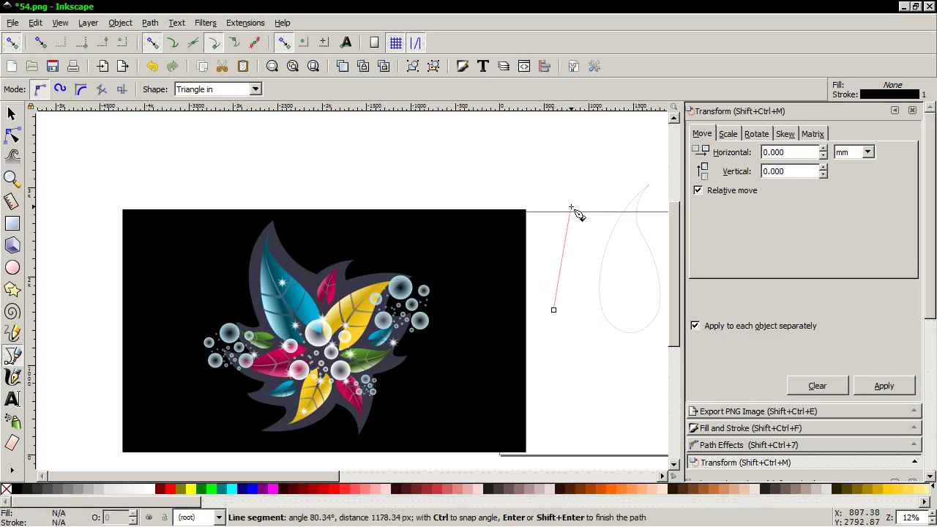
left_click_drag(571, 208, 595, 166)
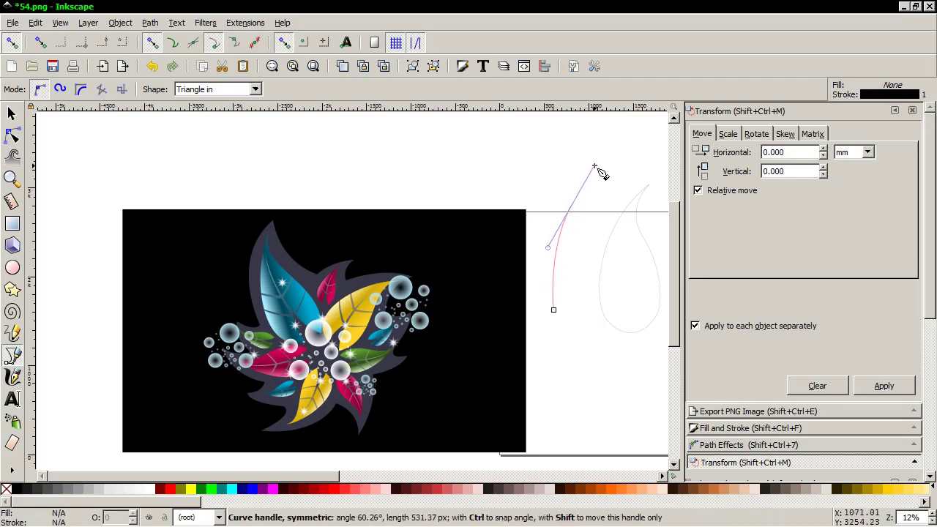
key("Return")
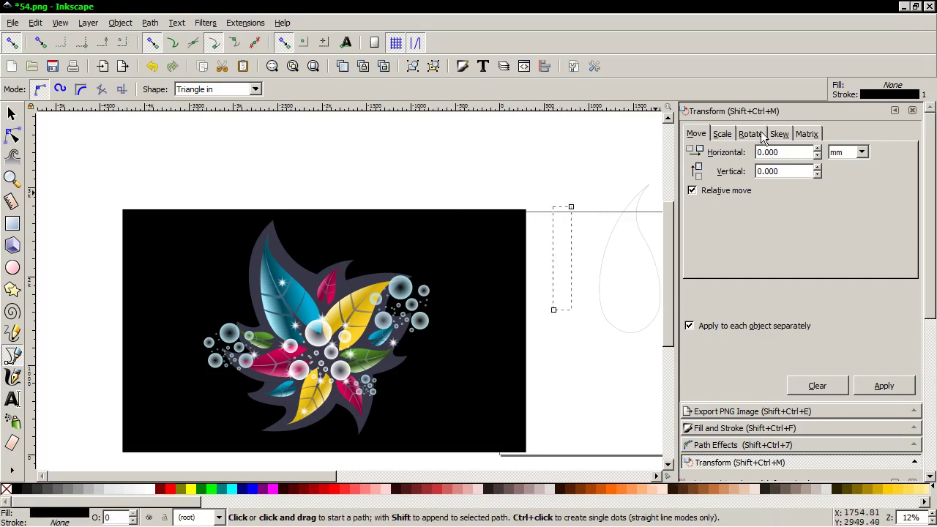
Widen the tapered line's base by dragging its power-stroke width point, with Stroke style shown
left_click(765, 430)
left_click(802, 135)
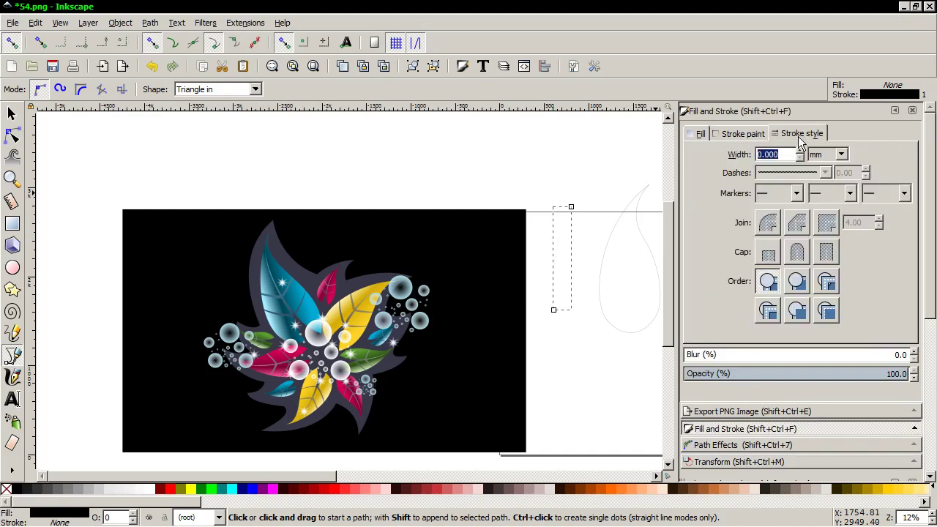
left_click(801, 150)
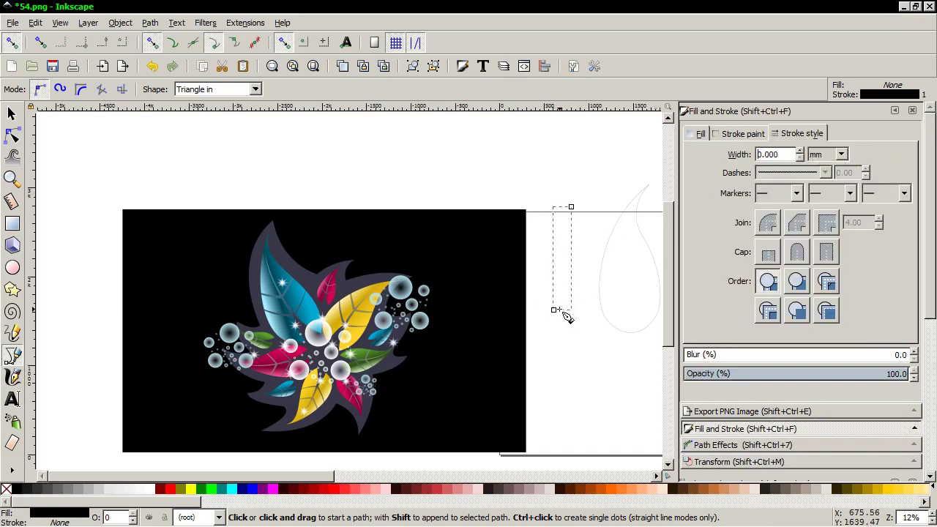
left_click(12, 136)
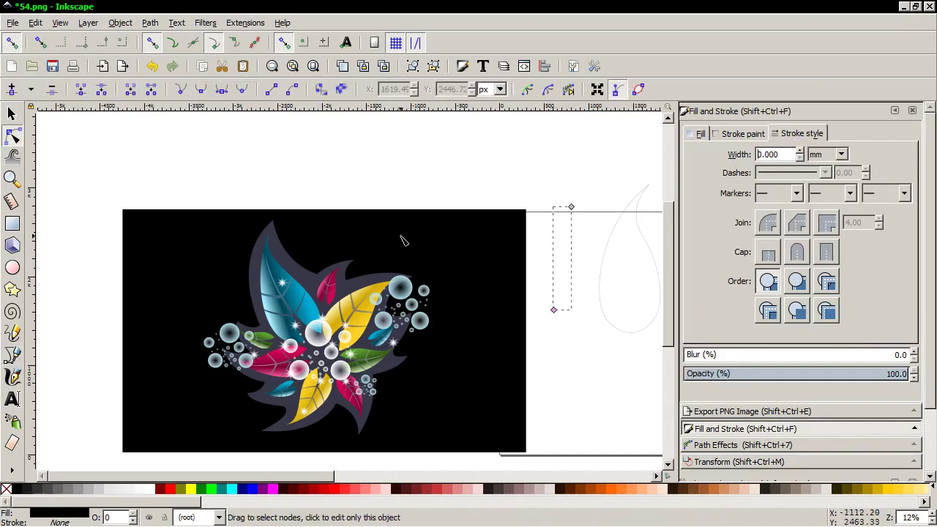
scroll(556, 311, "up", 3)
scroll(582, 349, "up", 2)
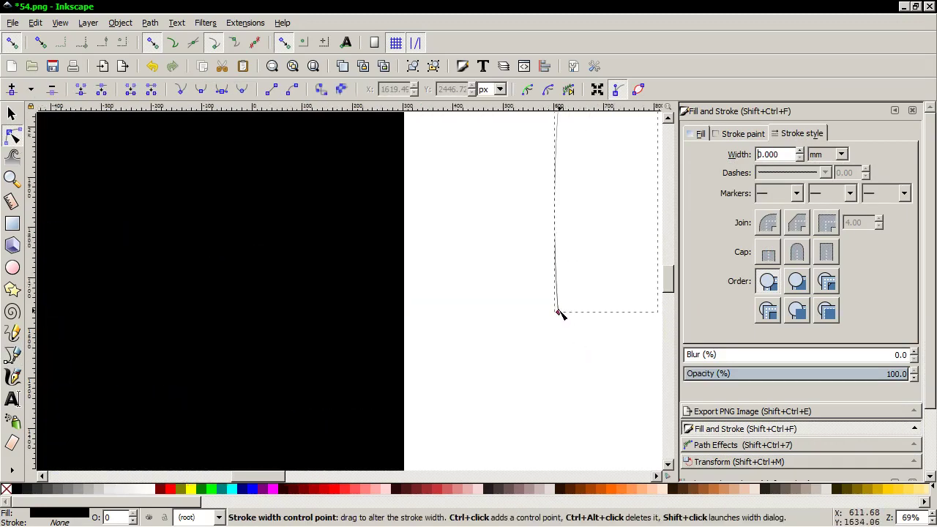
scroll(562, 309, "down", 2)
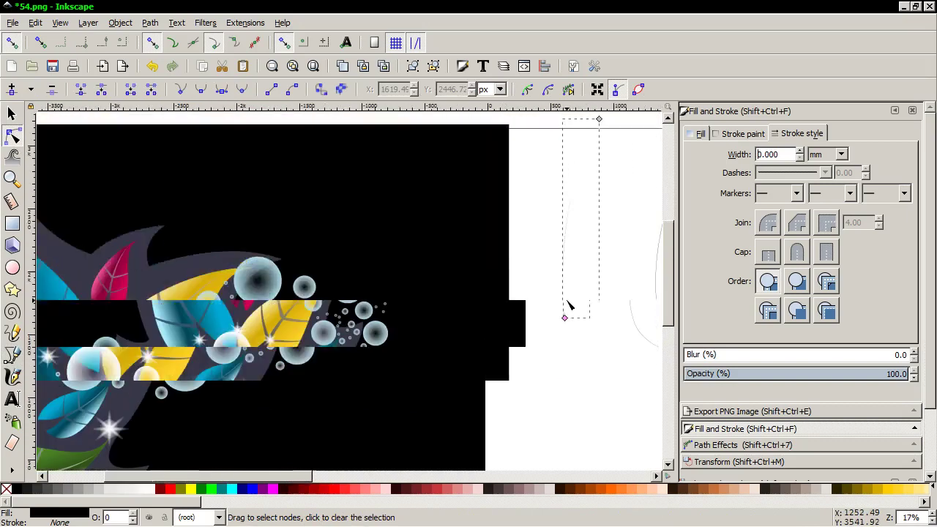
scroll(567, 307, "down", 2)
scroll(568, 305, "up", 1)
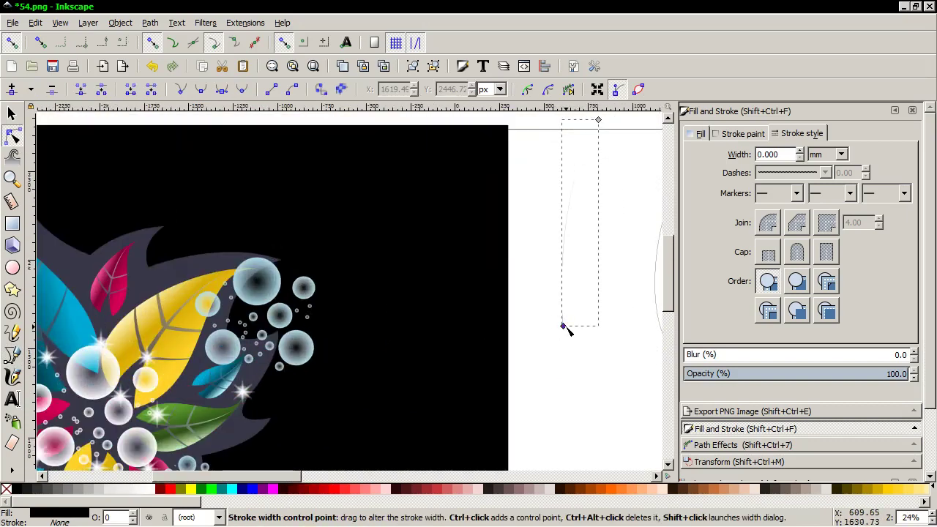
mouse_move(568, 330)
left_mouse_down()
mouse_move(588, 335)
mouse_move(578, 333)
left_mouse_up()
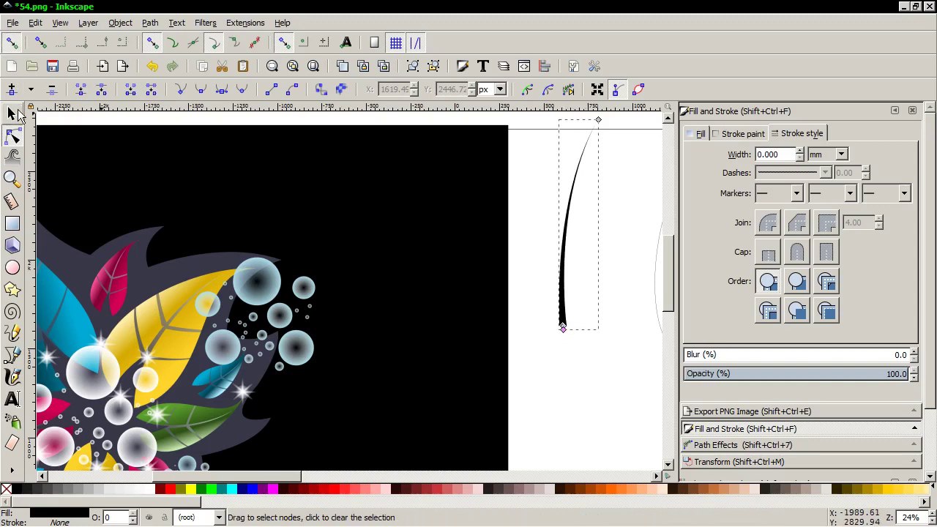
left_click(18, 114)
Duplicate the black stem stroke and move the copy upward
scroll(609, 351, "down", 4)
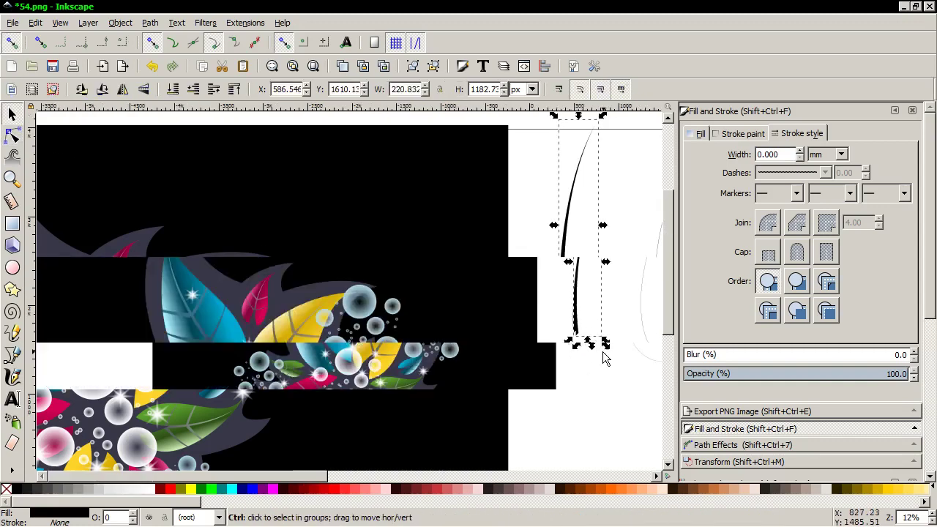
scroll(600, 354, "up", 4)
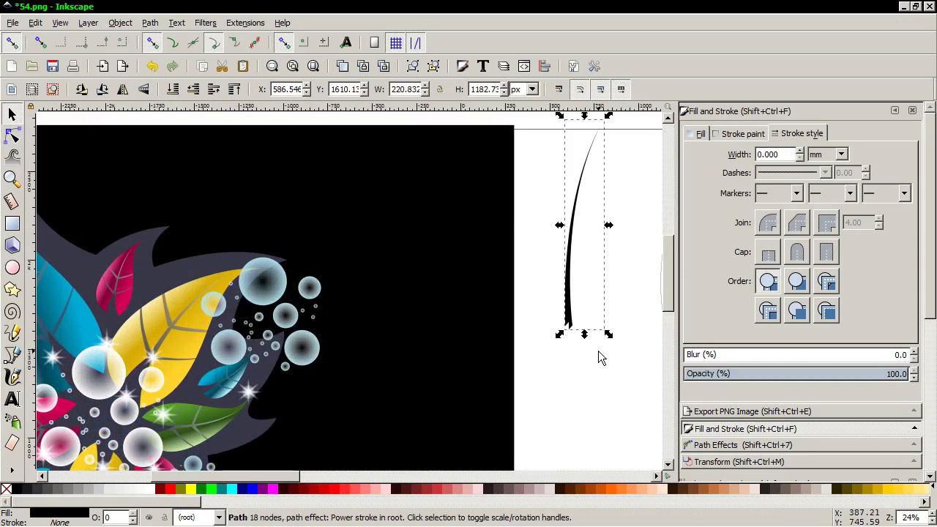
right_click(568, 286)
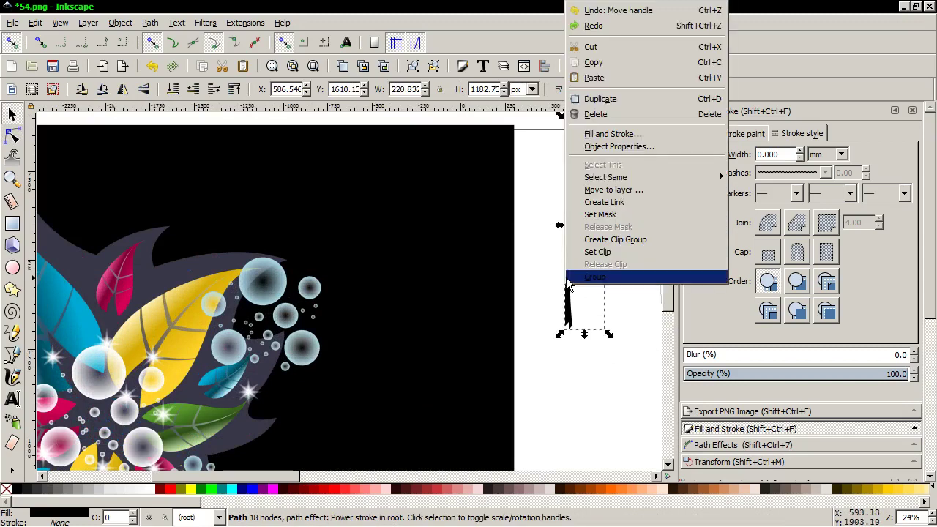
left_click(594, 102)
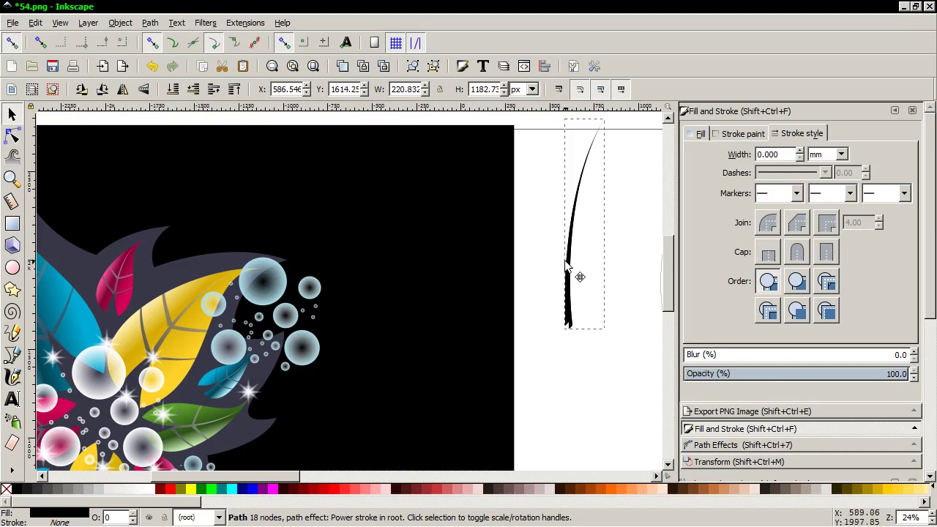
left_click_drag(565, 268, 562, 239)
scroll(564, 241, "up", 2, "ctrl")
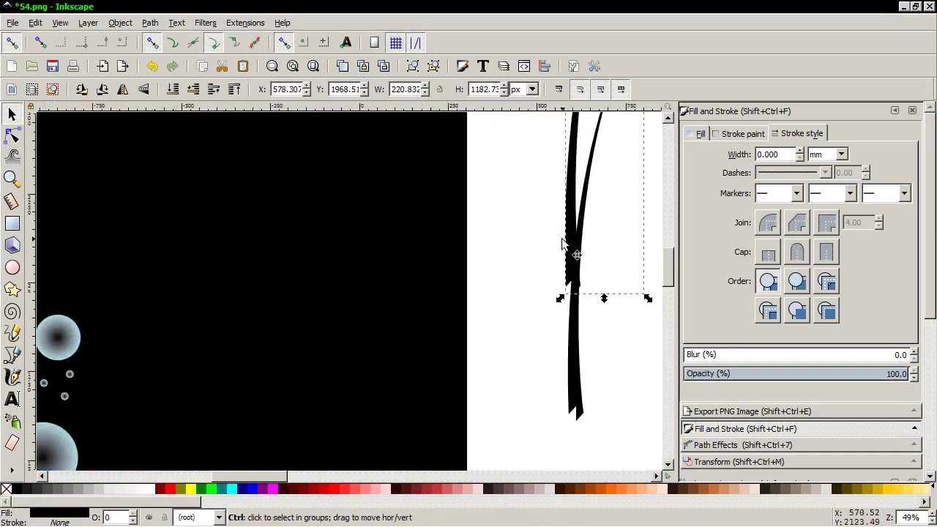
scroll(596, 299, "down", 1, "ctrl")
scroll(594, 304, "down", 1, "ctrl")
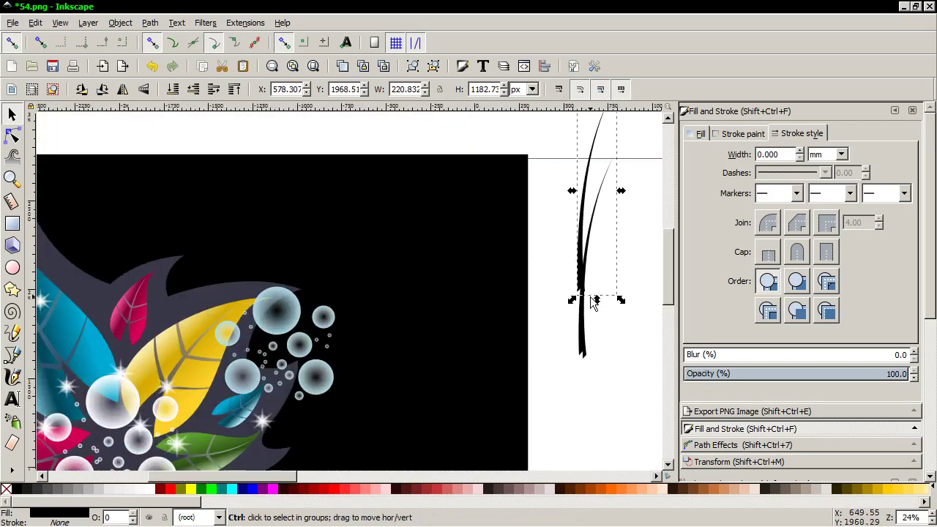
Rotate the copy diagonally and position it crossing the stem in a leaning X
left_click(581, 242)
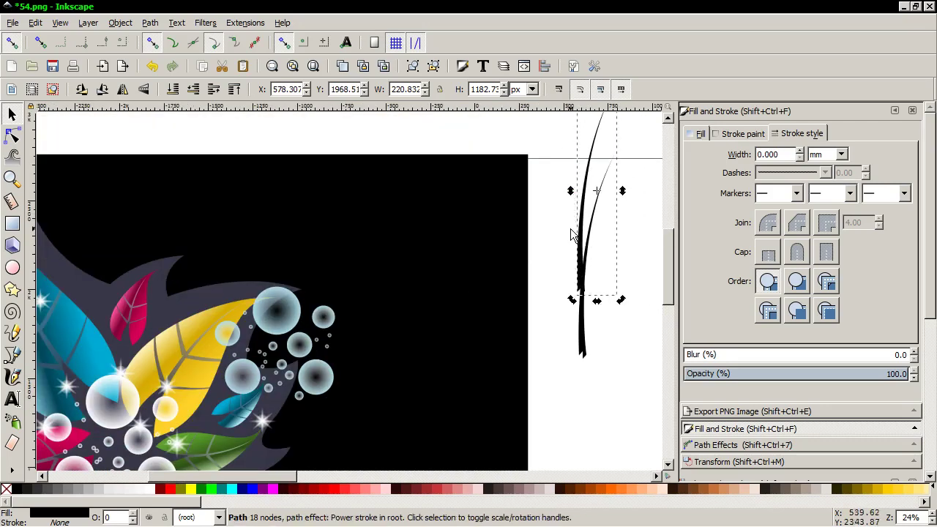
scroll(579, 234, "up", 2)
left_click_drag(571, 140, 540, 205)
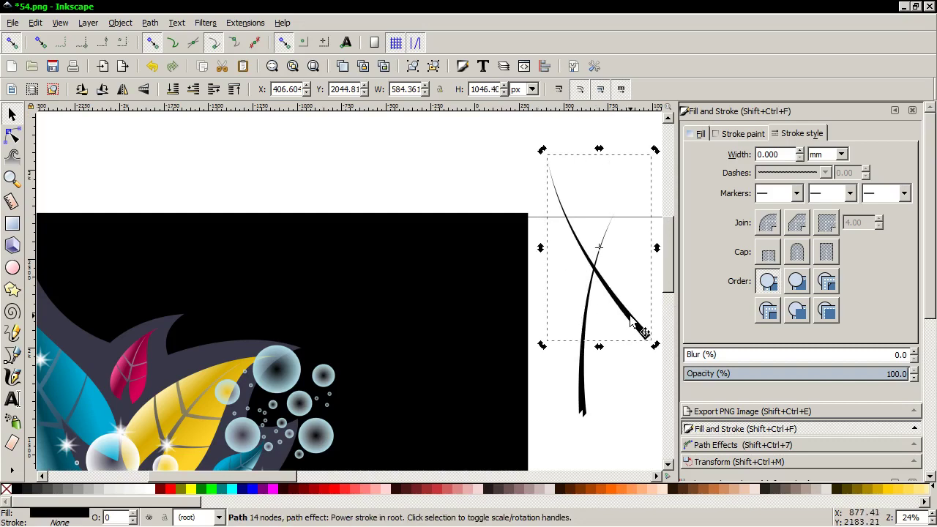
left_click_drag(629, 314, 622, 344)
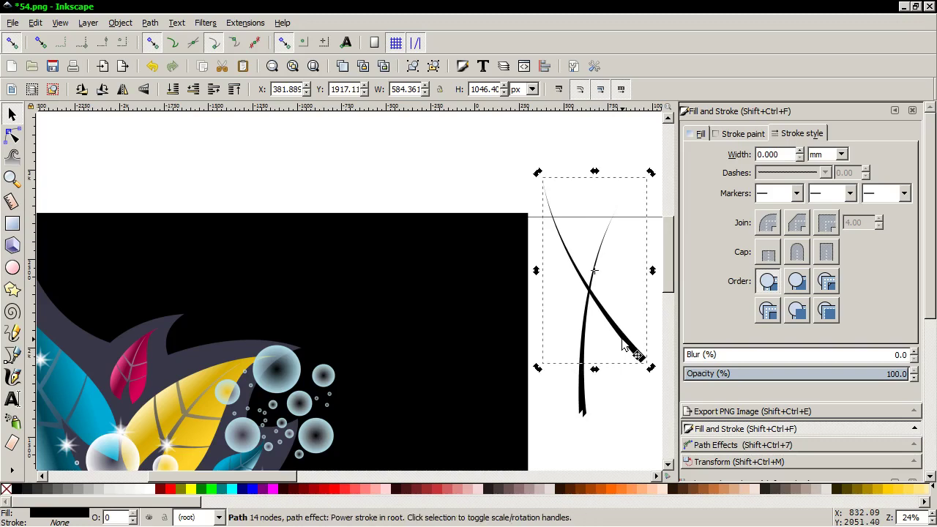
left_click(622, 345)
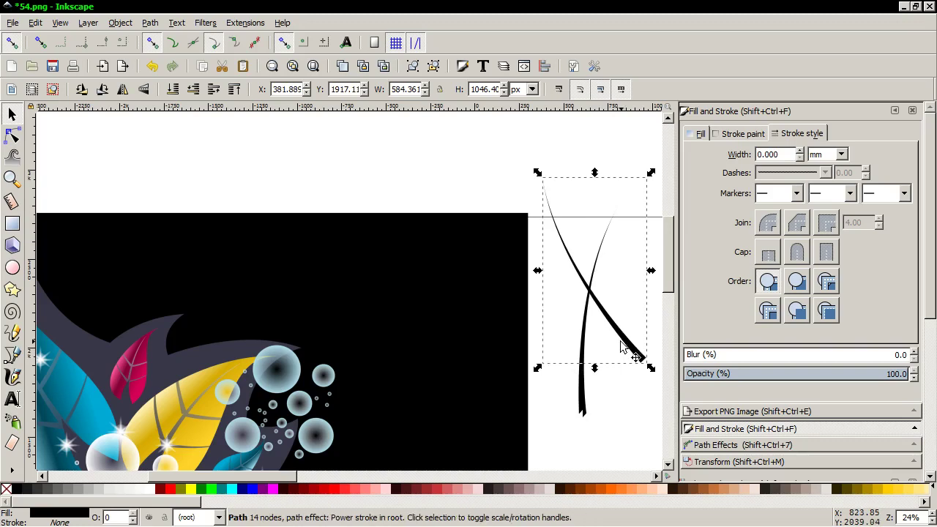
mouse_move(620, 346)
left_mouse_down()
mouse_move(623, 384)
mouse_move(613, 366)
left_mouse_up()
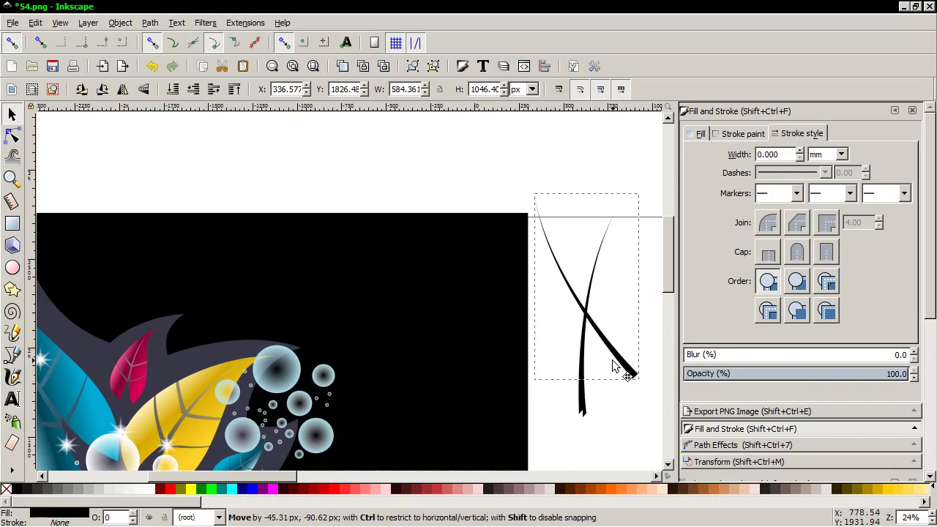
left_click_drag(613, 366, 613, 366)
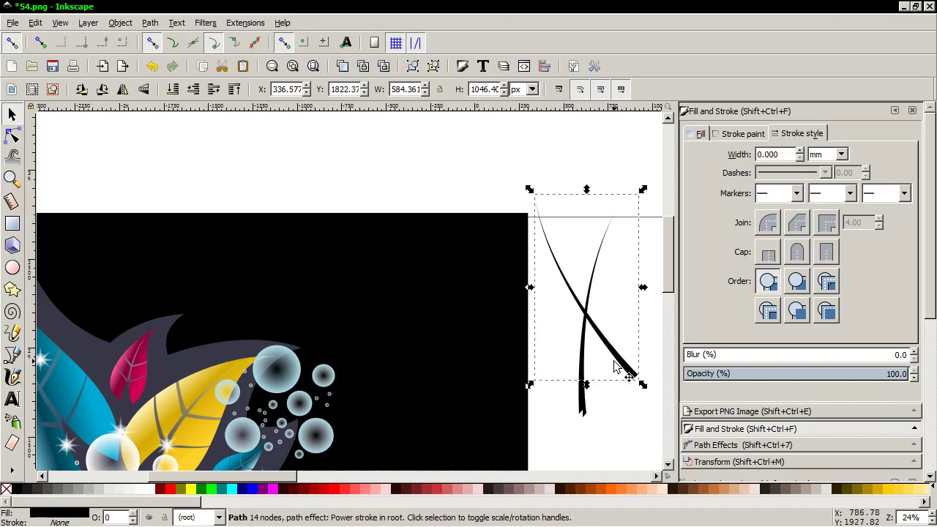
Add a 40% copy of the diagonal stroke on the stem and shrink the original to half
right_click(624, 373)
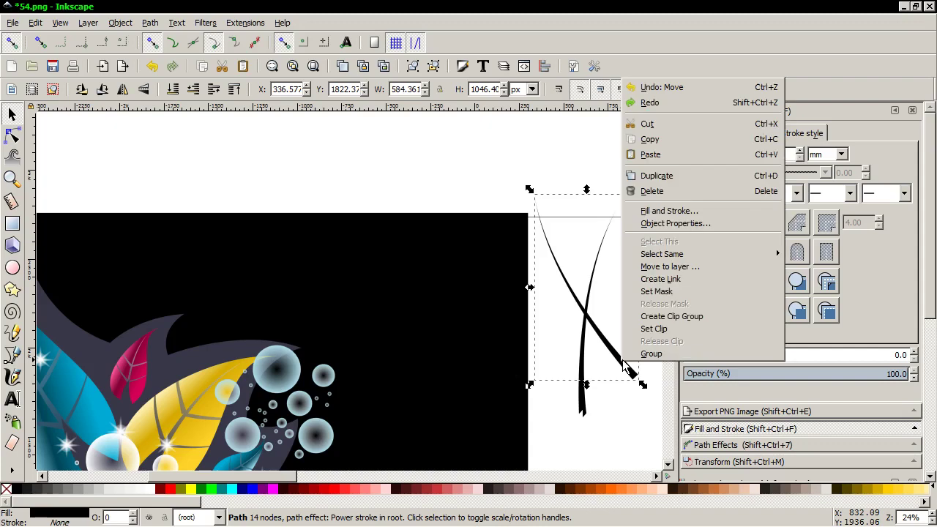
left_click(656, 181)
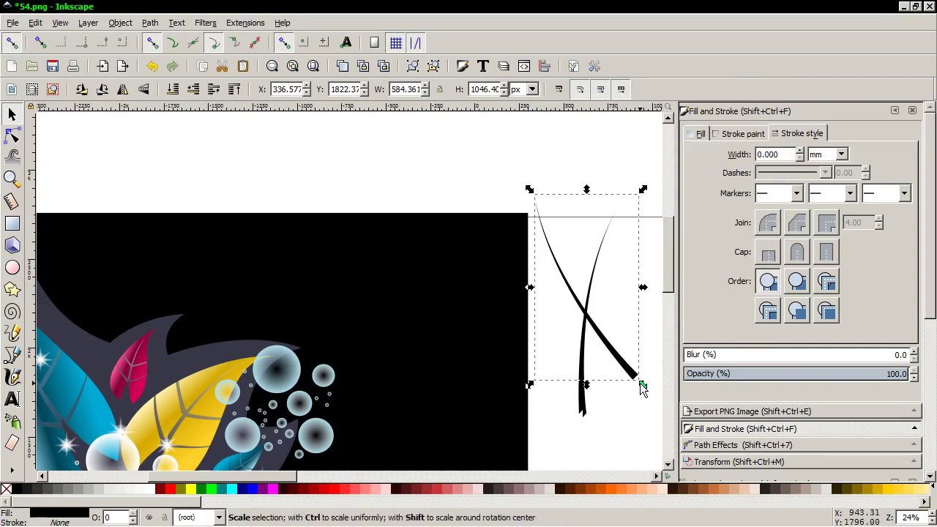
left_click_drag(640, 383, 617, 328)
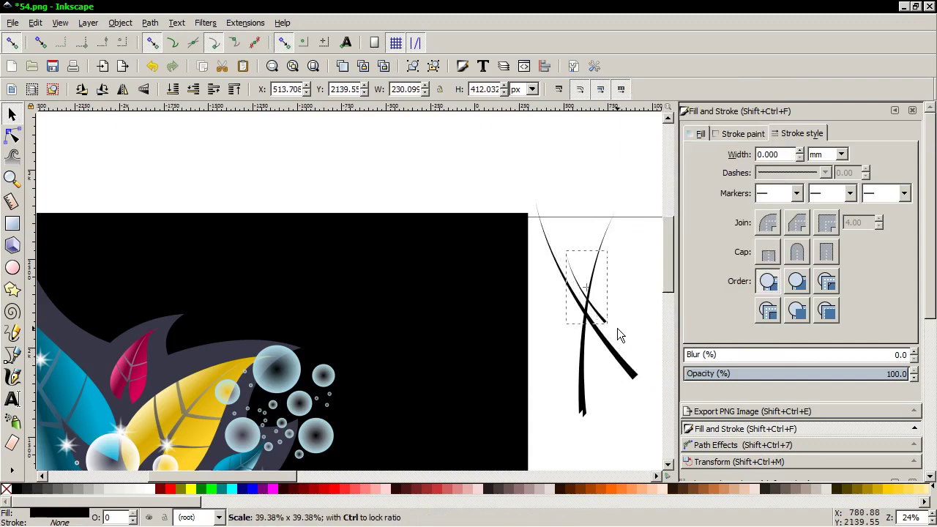
mouse_move(612, 328)
left_mouse_down()
mouse_move(589, 385)
mouse_move(584, 379)
left_mouse_up()
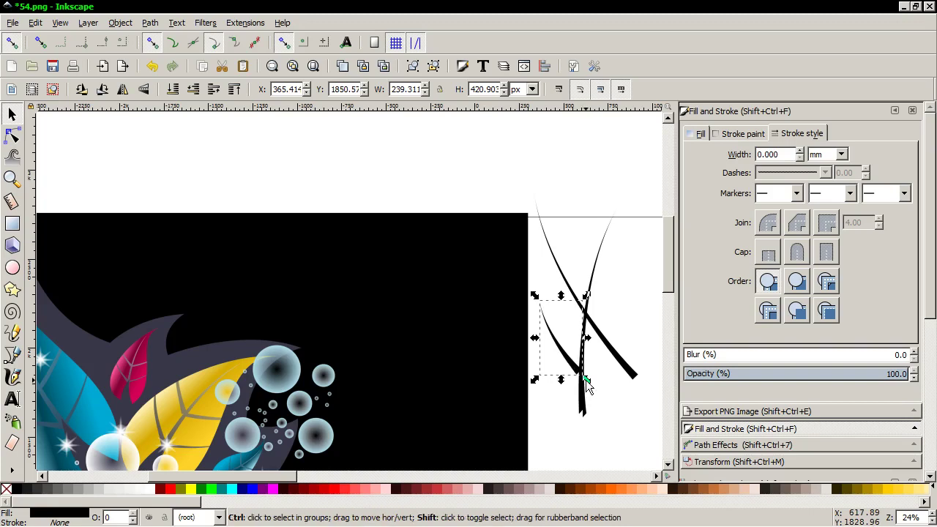
left_click(606, 353)
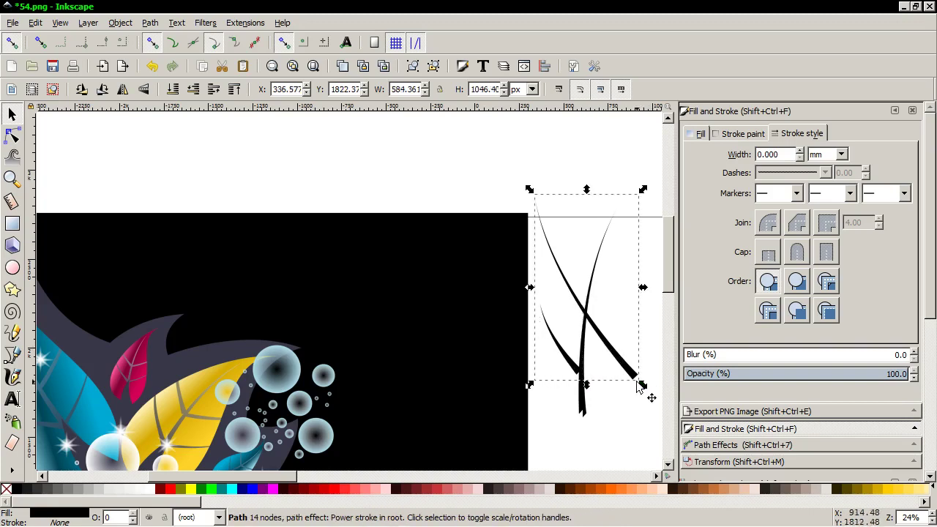
mouse_move(634, 379)
left_mouse_down()
mouse_move(599, 322)
mouse_move(583, 330)
mouse_move(593, 320)
mouse_move(576, 307)
mouse_move(590, 318)
left_mouse_up()
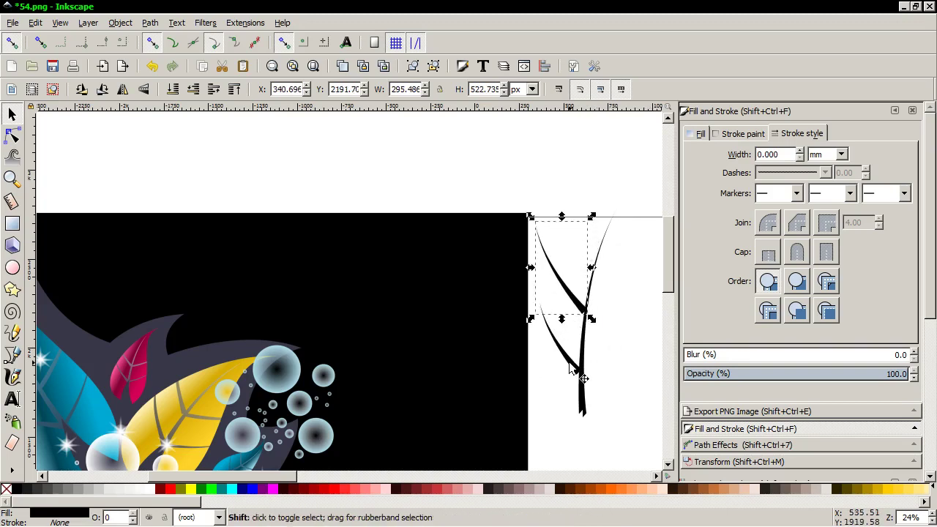
Duplicate the two left veins, flip them horizontally, and angle the pair onto the stem's right side
left_click(571, 368, "shift")
right_click(571, 366)
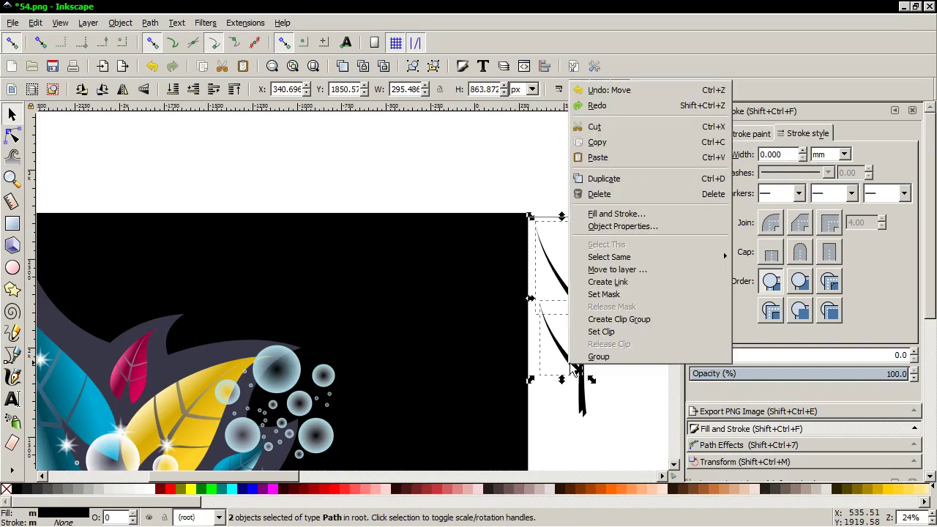
left_click(604, 179)
left_click(124, 89)
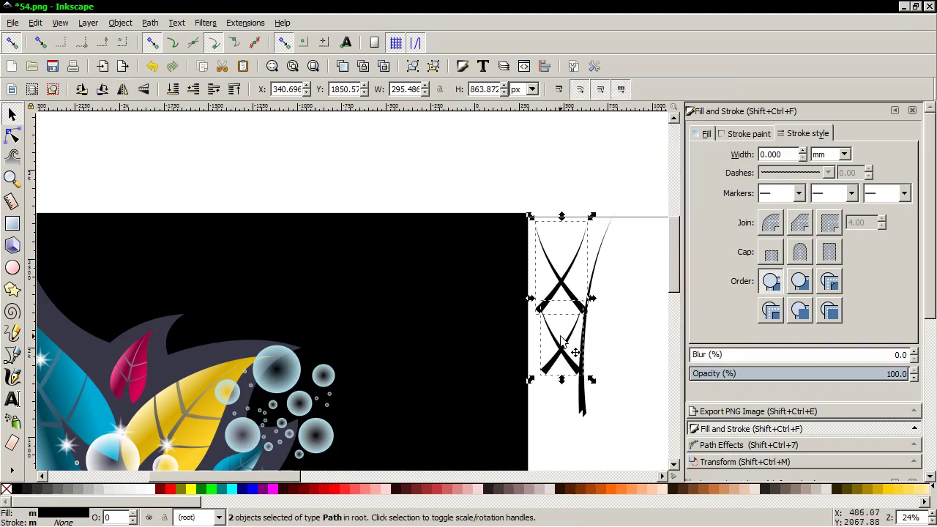
left_click_drag(566, 344, 619, 347)
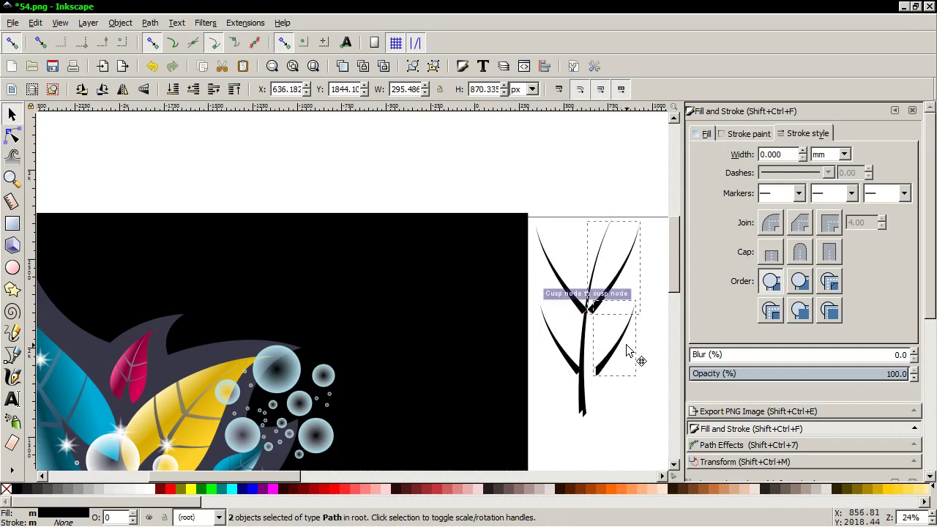
left_click_drag(619, 346, 633, 356)
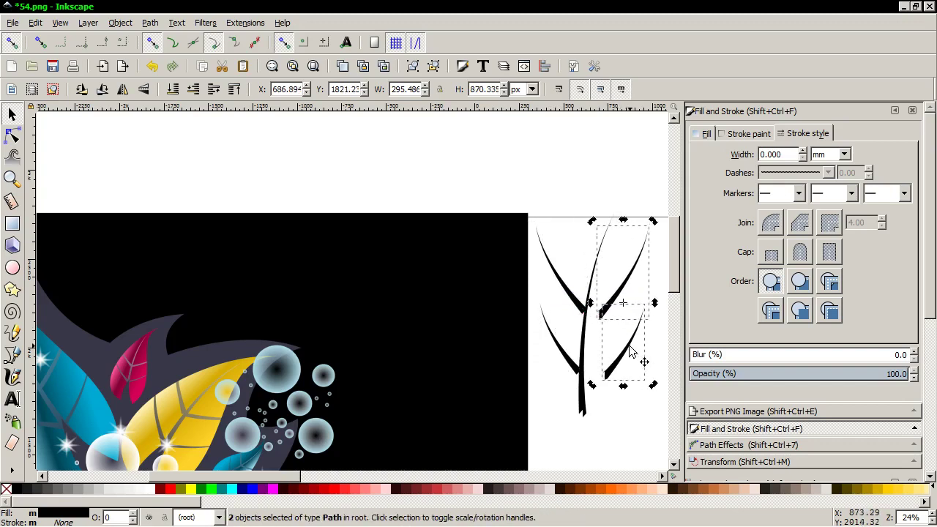
left_click_drag(655, 225, 649, 269)
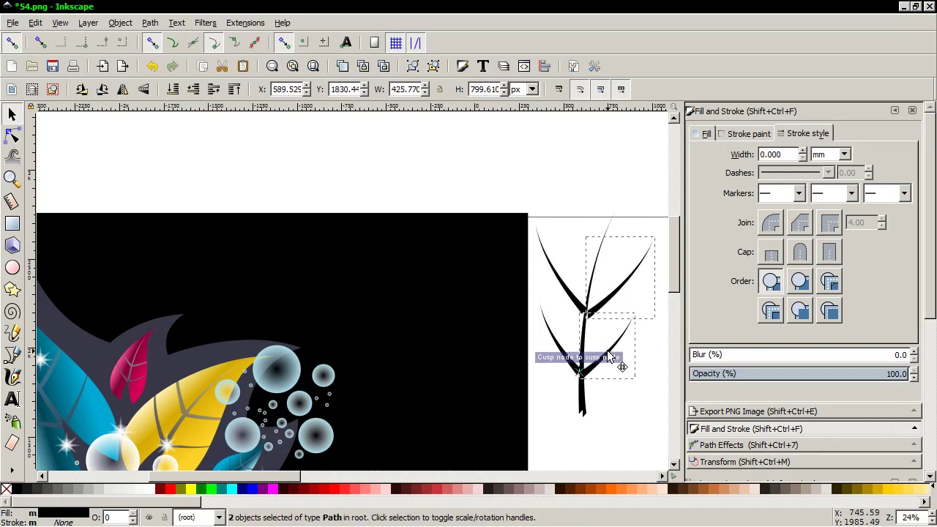
left_click_drag(616, 354, 606, 357)
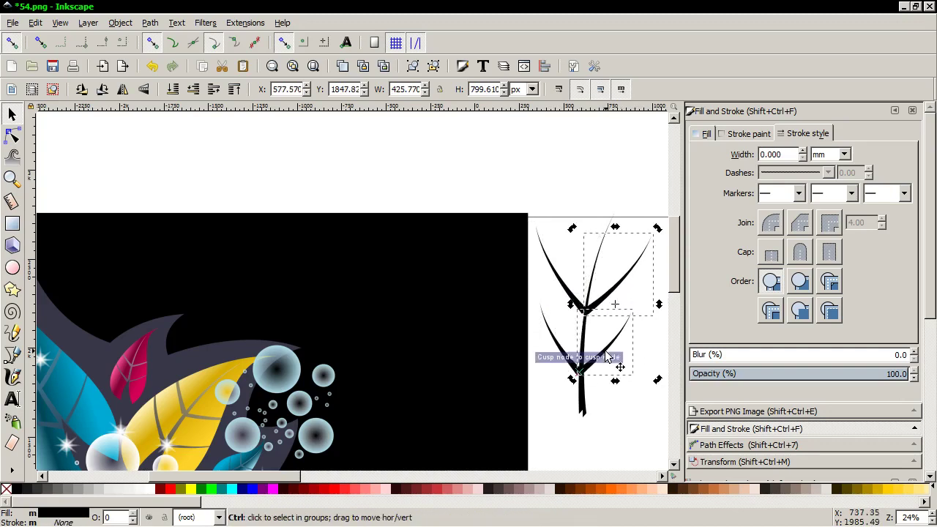
scroll(606, 357, "down", 1, "ctrl")
left_click_drag(531, 203, 648, 443)
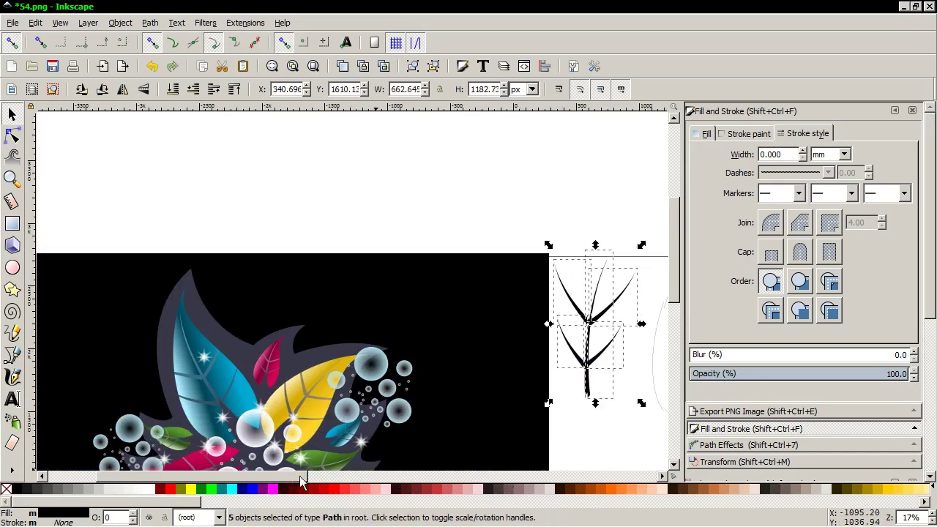
left_click_drag(294, 475, 347, 475)
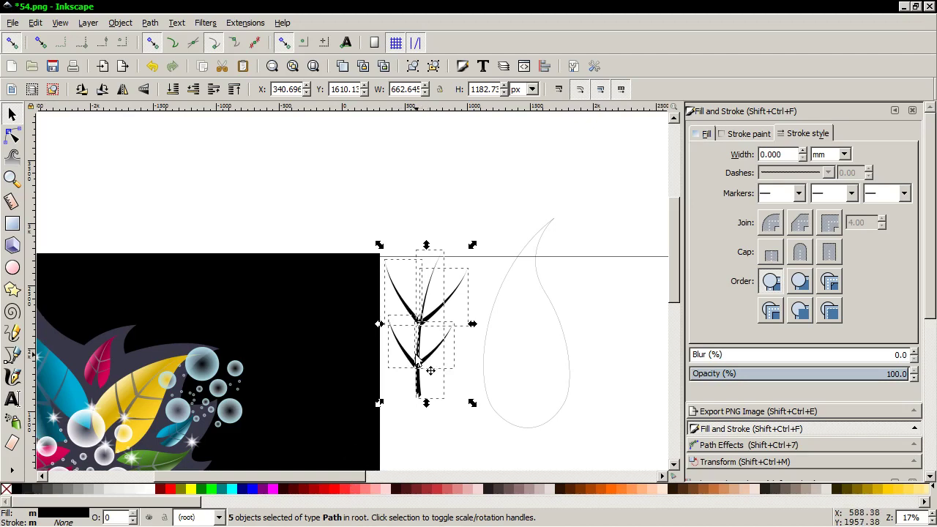
mouse_move(431, 371)
left_mouse_down()
mouse_move(535, 369)
mouse_move(523, 371)
left_mouse_up()
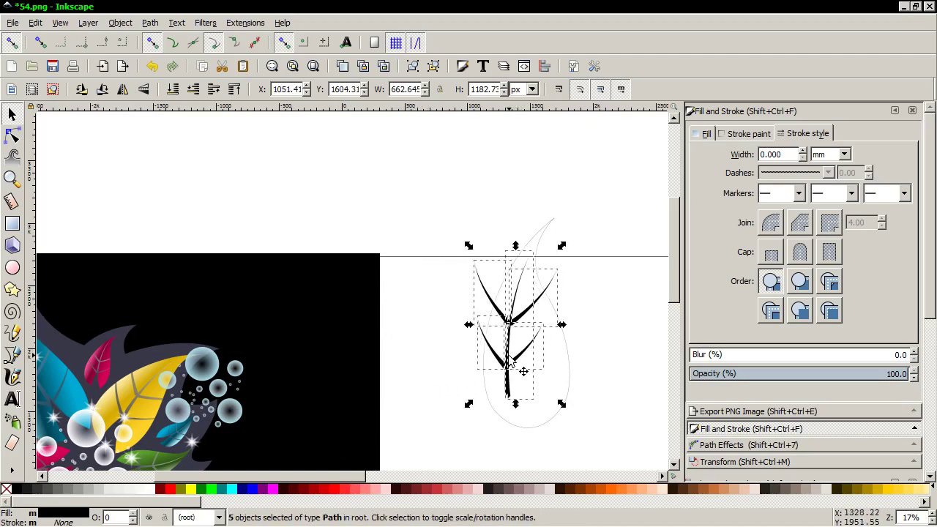
left_click(511, 368)
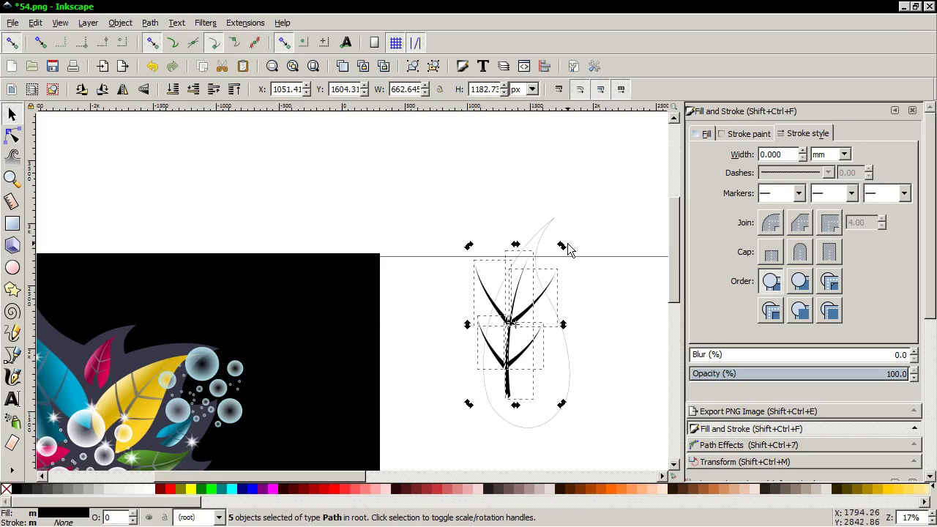
left_click_drag(563, 245, 553, 237)
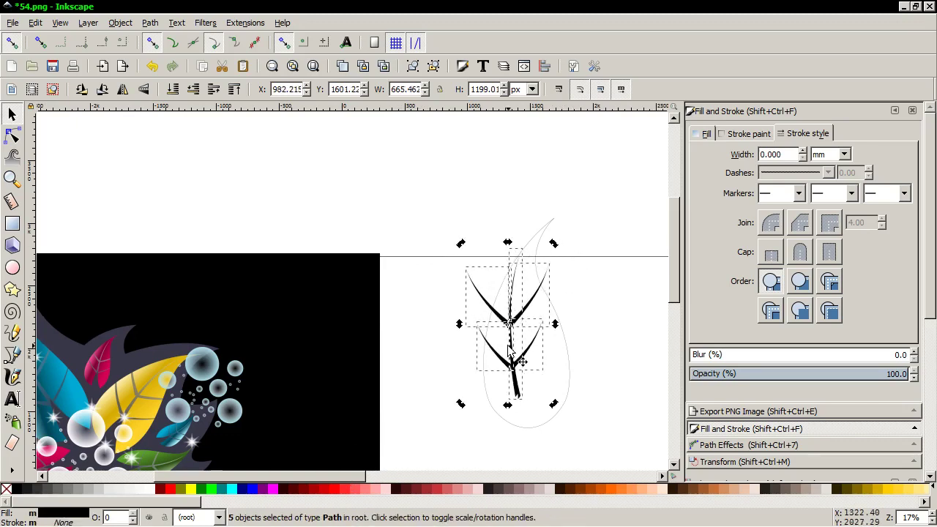
left_click_drag(510, 350, 521, 358)
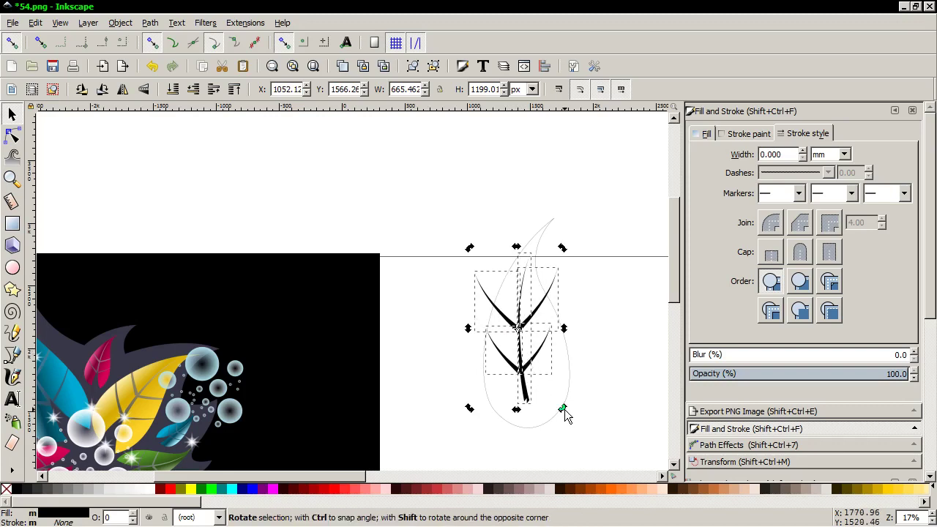
left_click(527, 373)
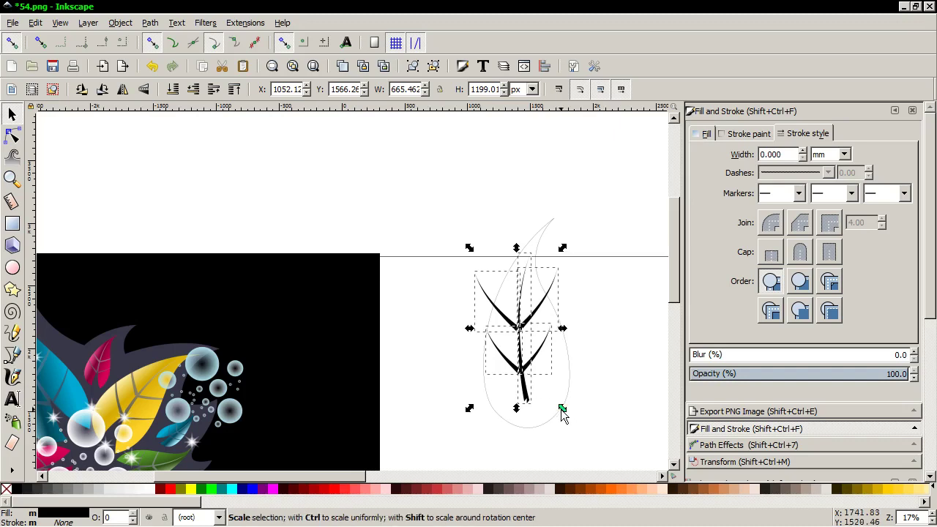
left_click_drag(562, 408, 567, 415)
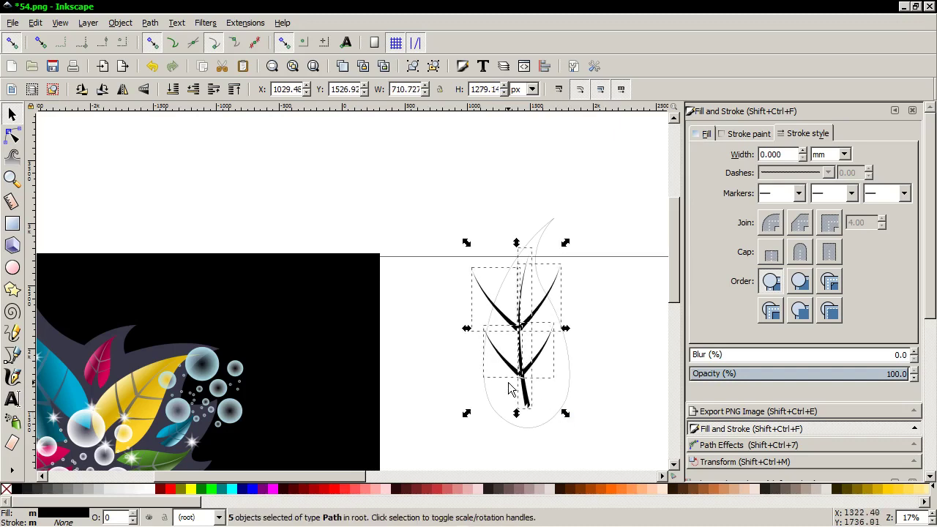
left_click_drag(534, 386, 533, 396)
left_click(489, 431)
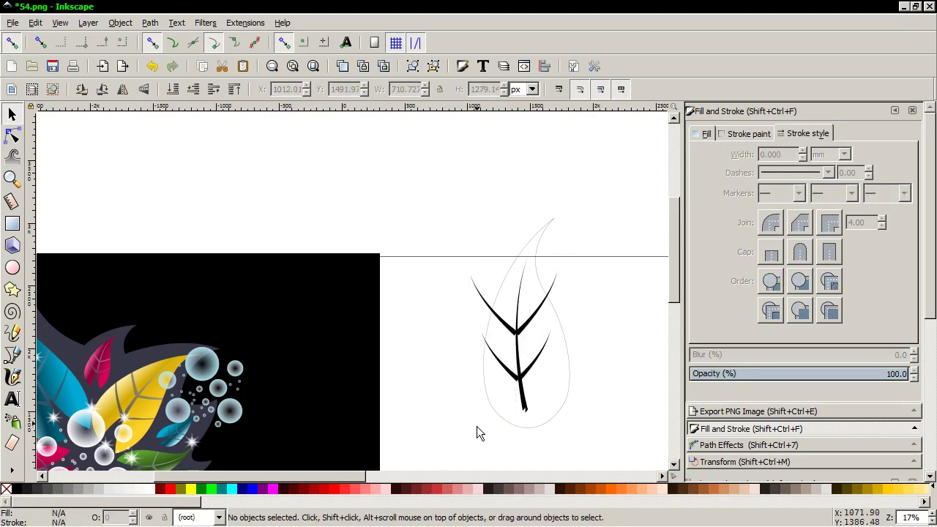
scroll(458, 444, "down", 1)
scroll(458, 444, "down", 1)
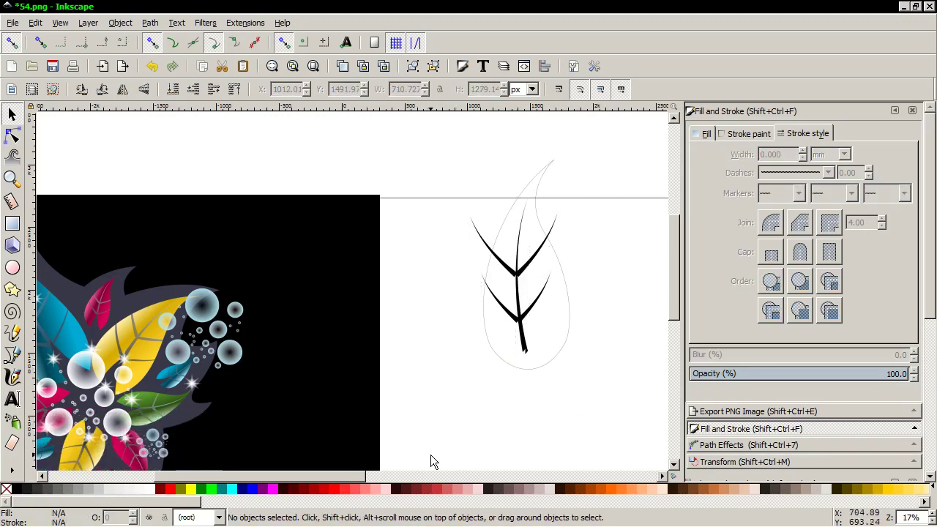
Draw a closed path around the stem base, set Shape to None, and delete the tapered path
left_click(13, 355)
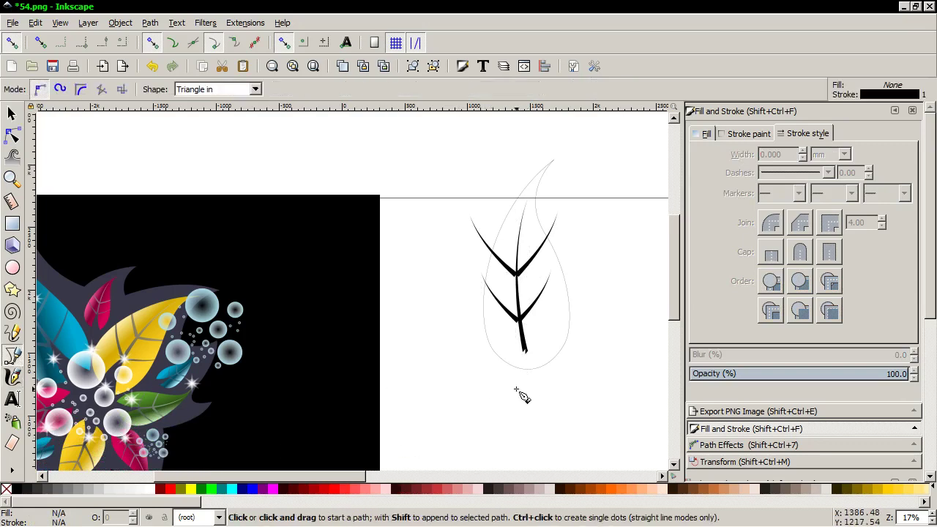
left_click(516, 388)
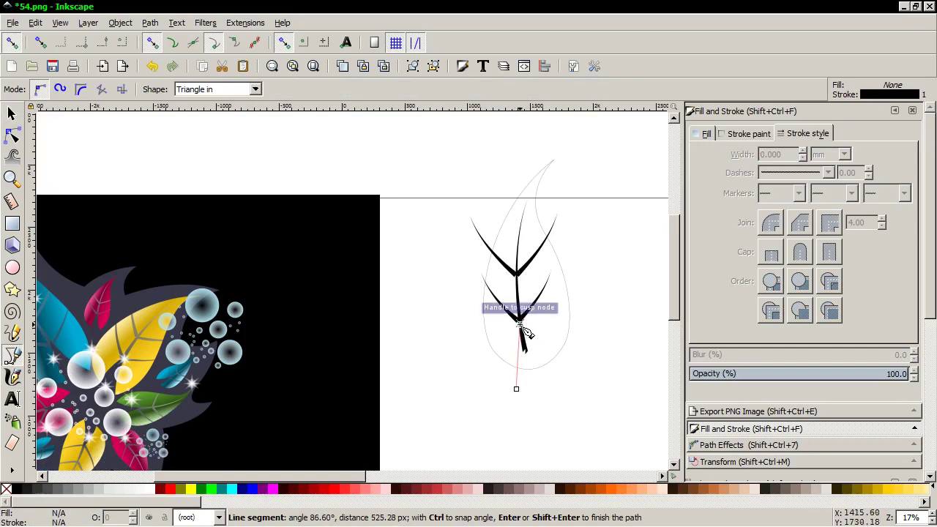
left_click_drag(519, 322, 535, 289)
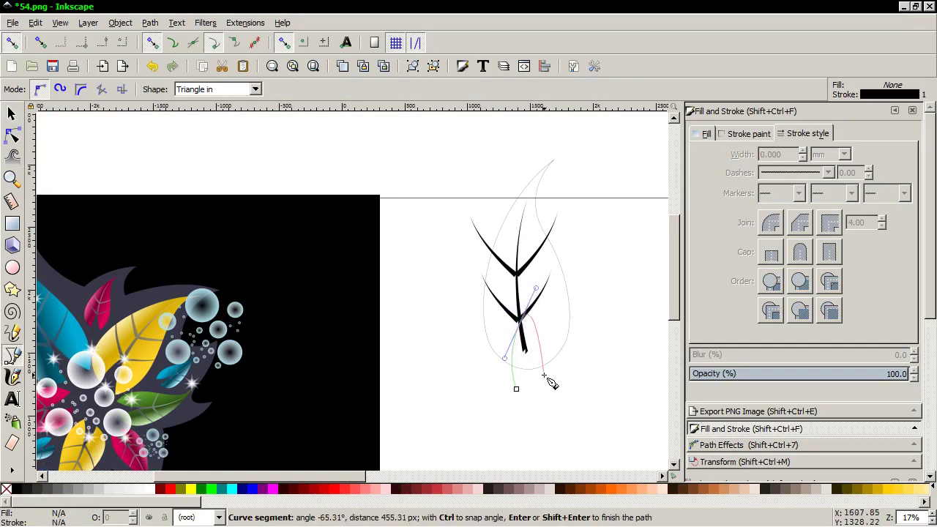
left_click_drag(541, 377, 561, 396)
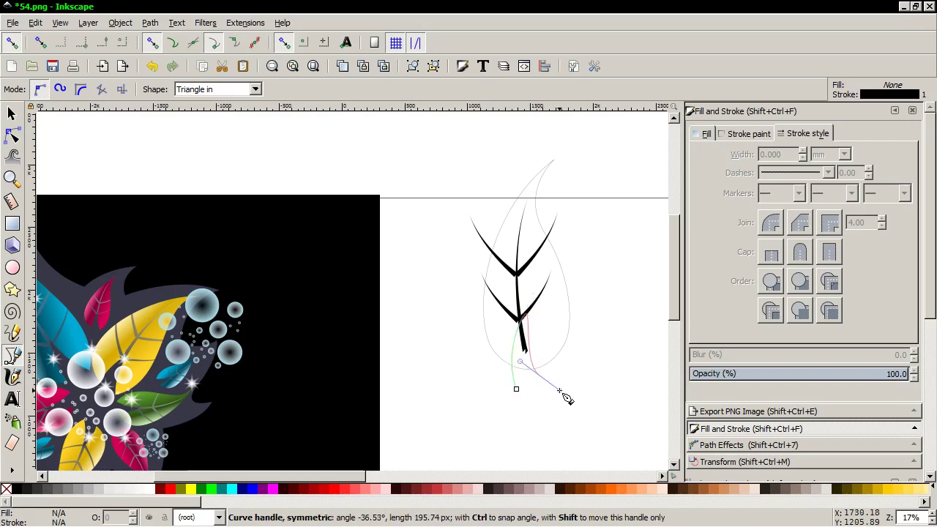
left_click(517, 388)
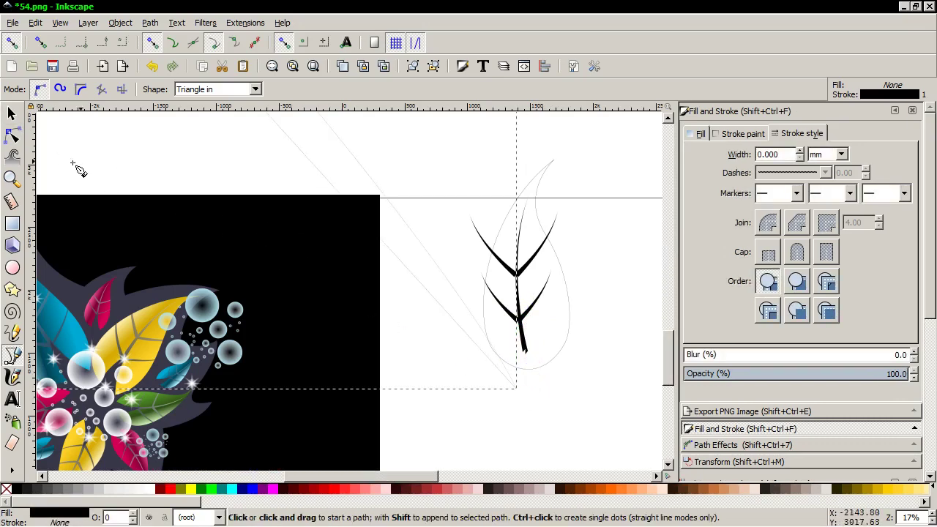
left_click(256, 89)
left_click(198, 105)
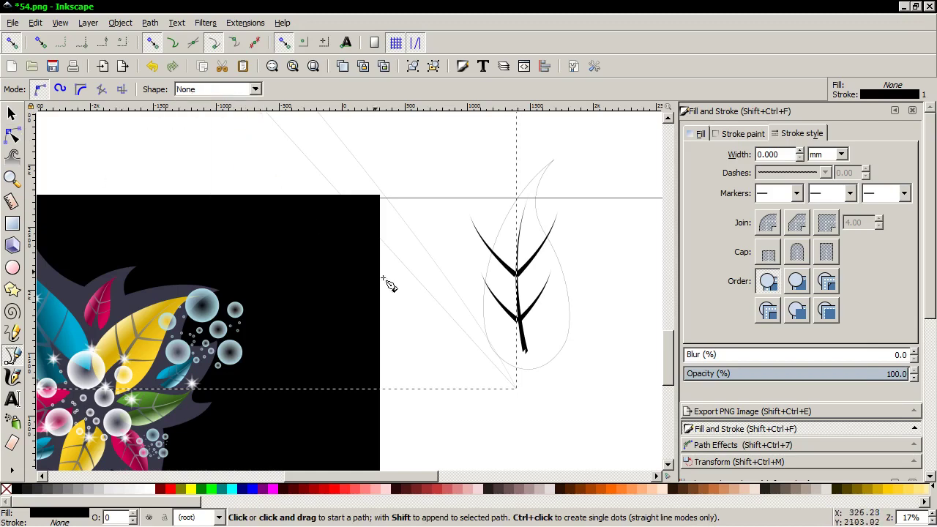
key("Delete")
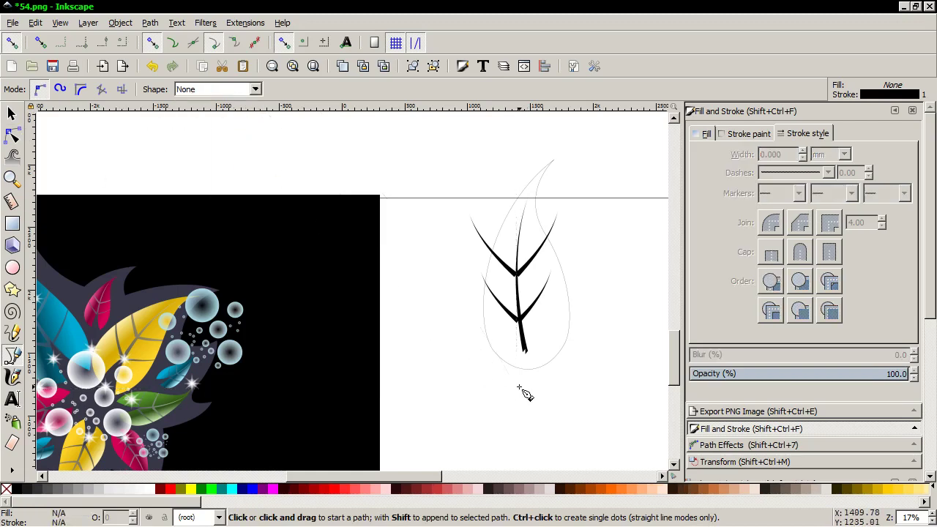
Redraw a closed untapered curved path wrapping around the stem base
left_click(519, 385)
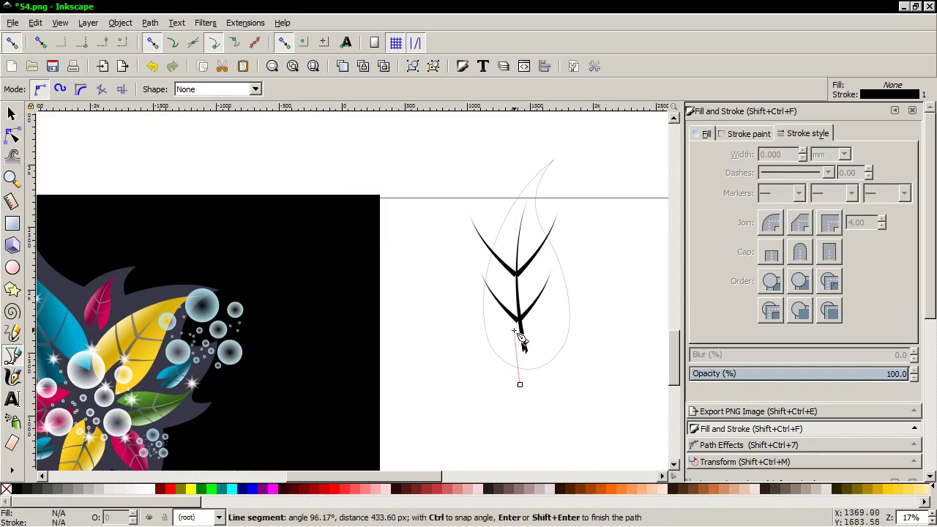
mouse_move(518, 322)
left_mouse_down()
mouse_move(538, 264)
mouse_move(535, 272)
left_mouse_up()
left_click_drag(545, 375, 580, 395)
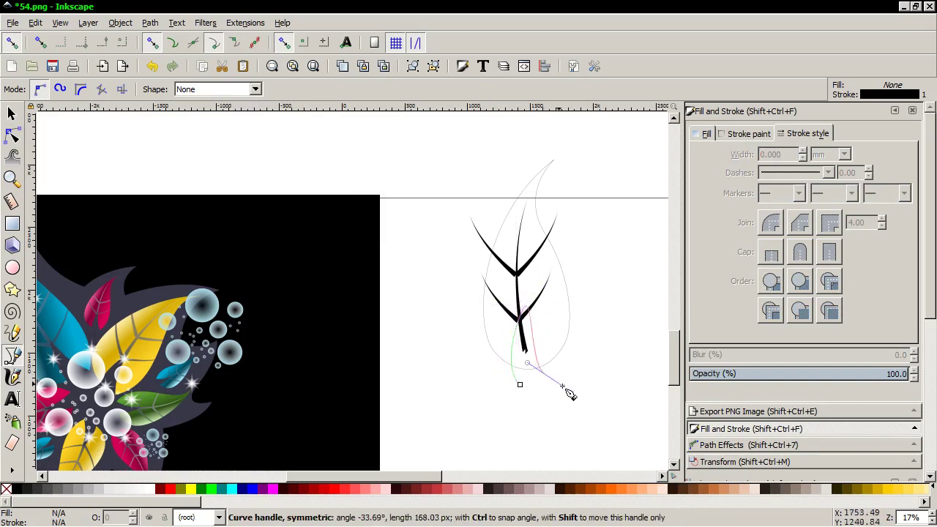
key("Return")
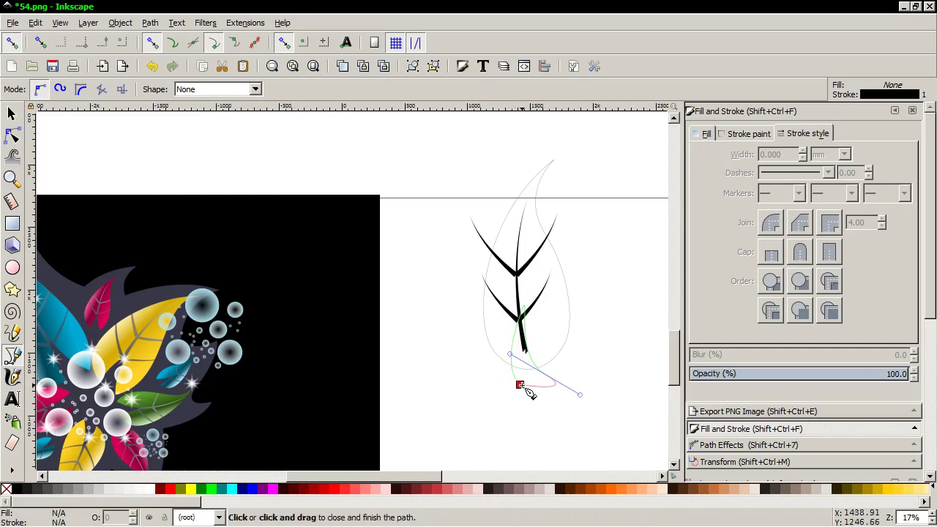
left_click(521, 386)
Drag the stem-base path's nodes and Bezier handles into a slimmer curved stalk around the vein end
left_click(12, 137)
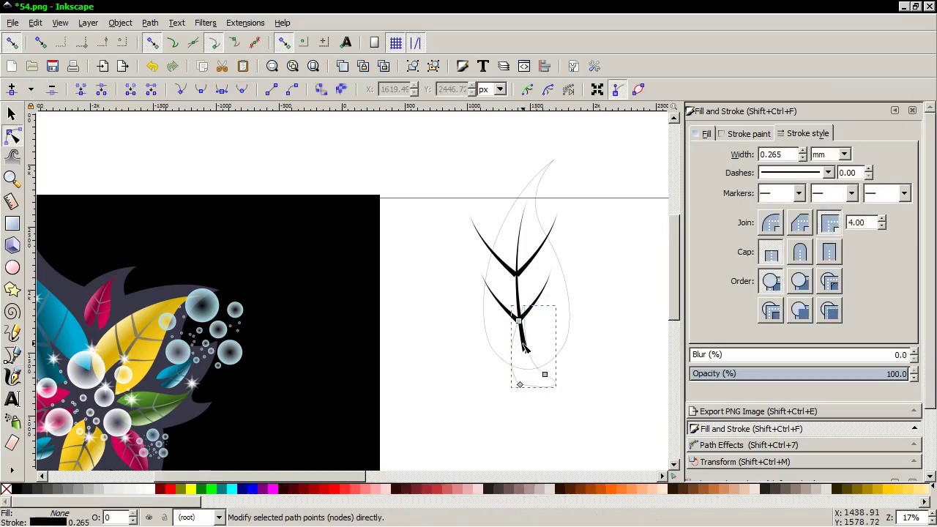
scroll(533, 330, "up", 2, "ctrl")
left_click(514, 297)
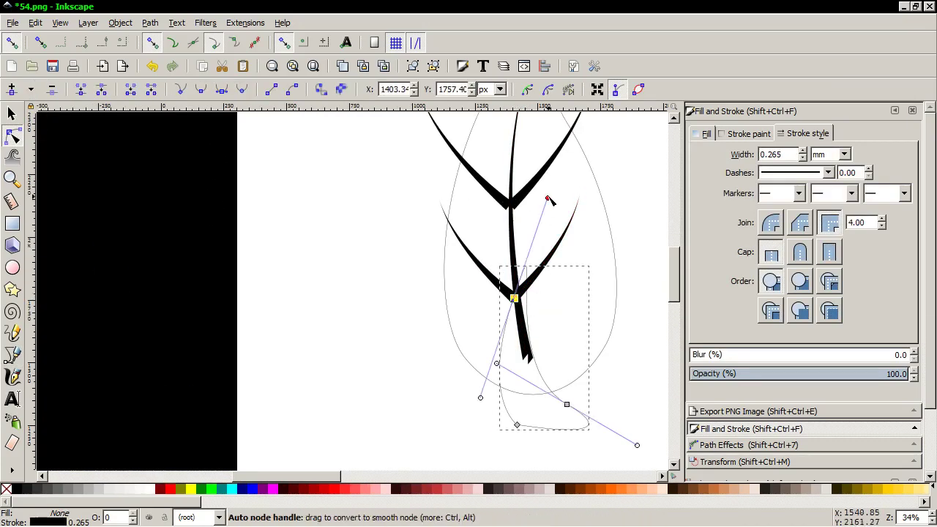
left_click_drag(548, 198, 516, 301)
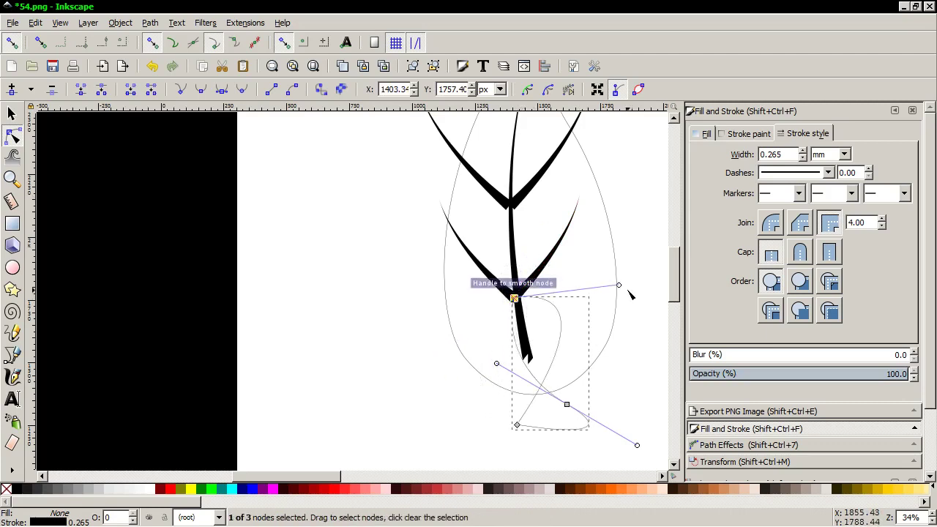
left_click_drag(619, 284, 474, 360)
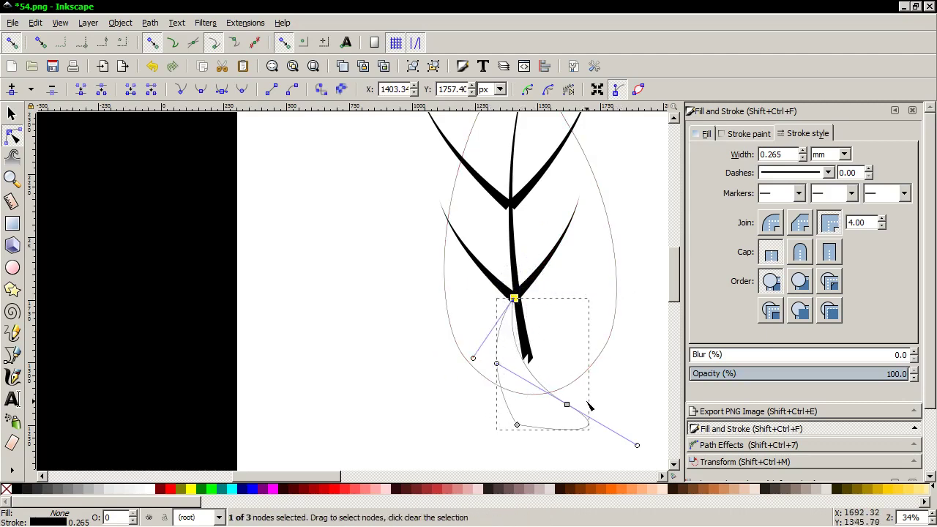
left_click_drag(567, 405, 598, 400)
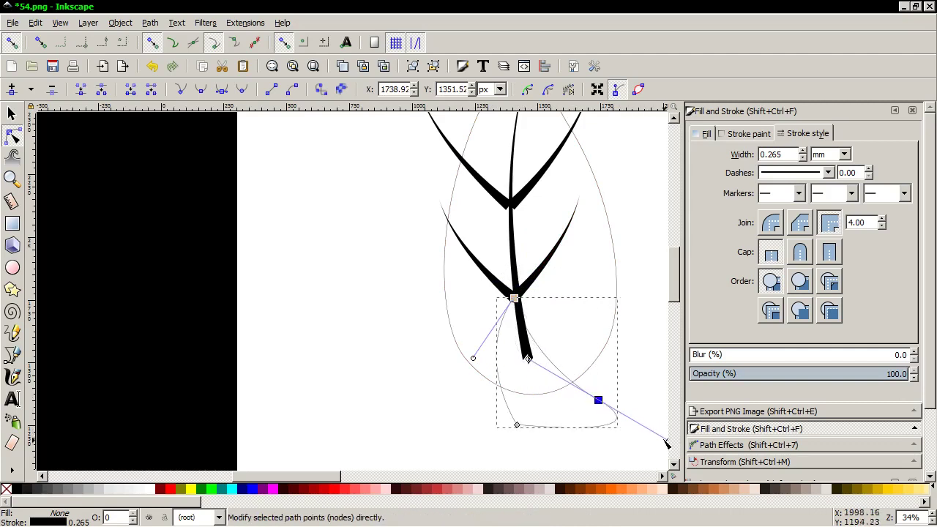
scroll(648, 434, "down", 2)
mouse_move(657, 438)
left_mouse_down()
mouse_move(650, 435)
mouse_move(665, 406)
mouse_move(594, 386)
left_mouse_up()
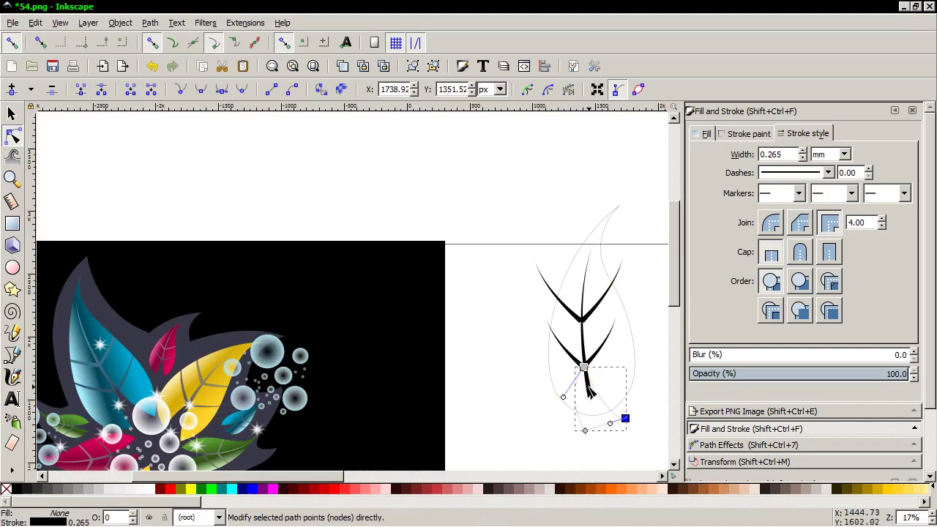
left_click_drag(563, 398, 575, 389)
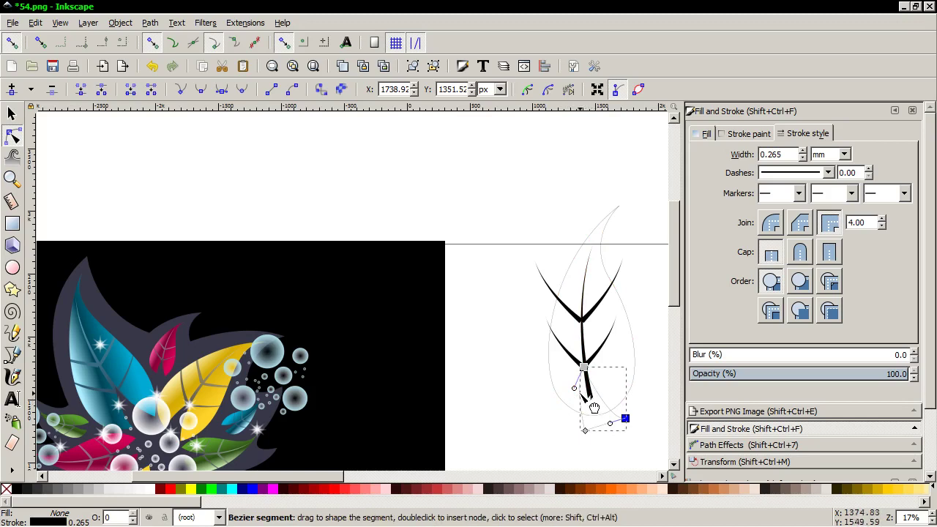
left_click(12, 113)
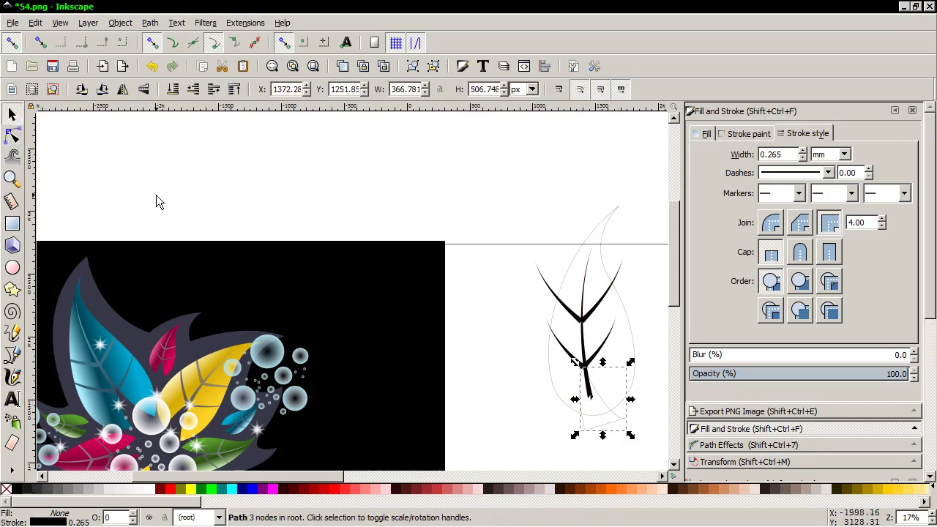
Fill the leaf outline with red #D40000 and set its stroke to none
left_click(634, 386)
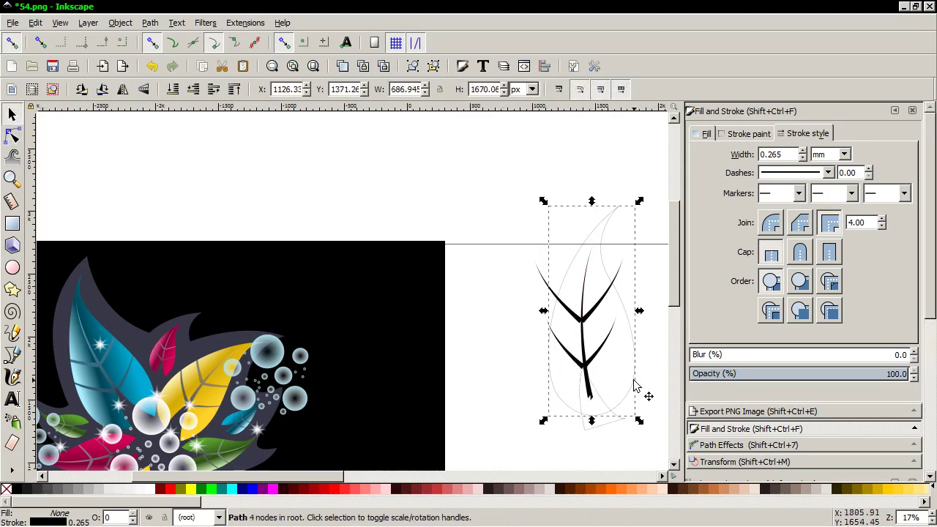
left_click(326, 491)
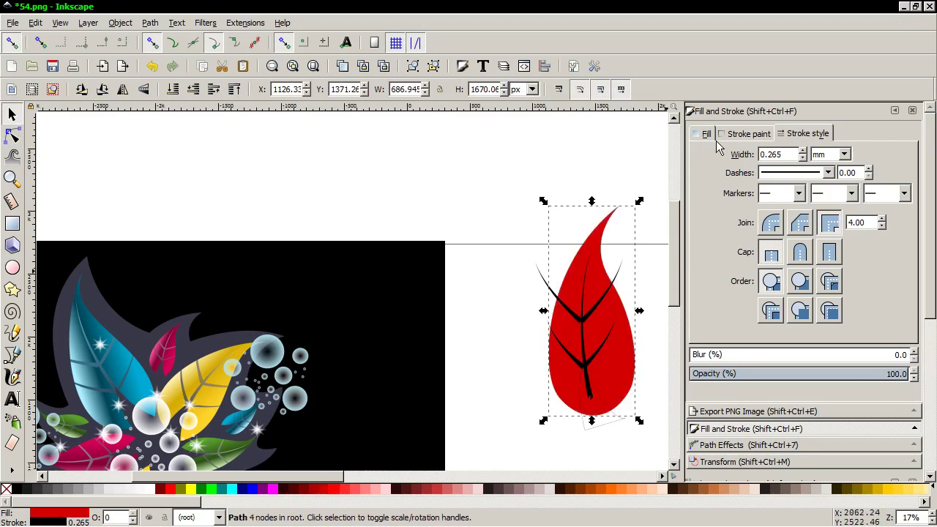
left_click(743, 134)
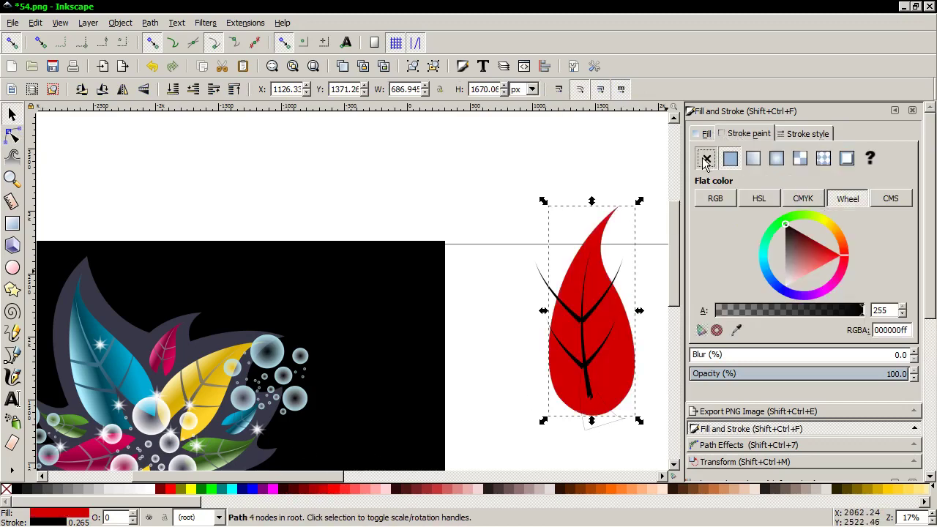
left_click(706, 158)
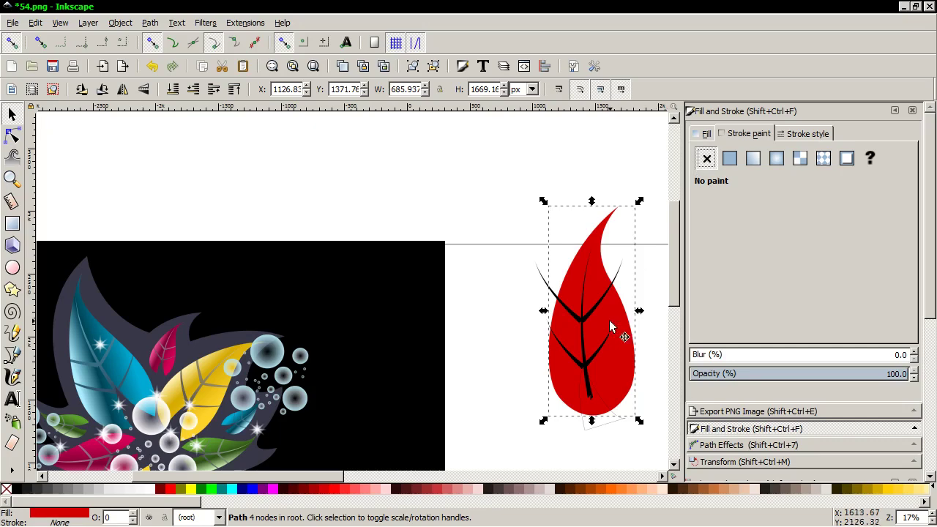
left_click(610, 413, "shift")
Divide the leaf with the small stem-base path, delete the cut piece, then undo that deletion
left_click(150, 23)
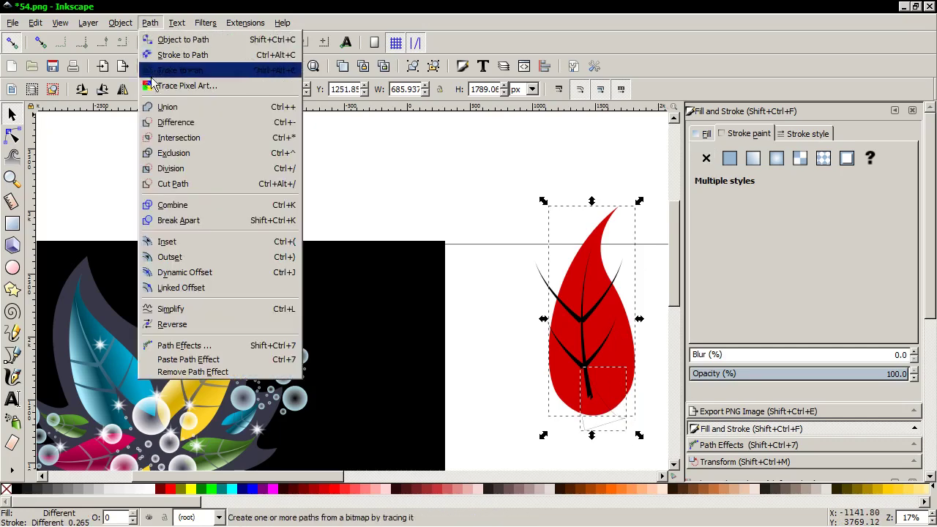
left_click(182, 170)
left_click(478, 340)
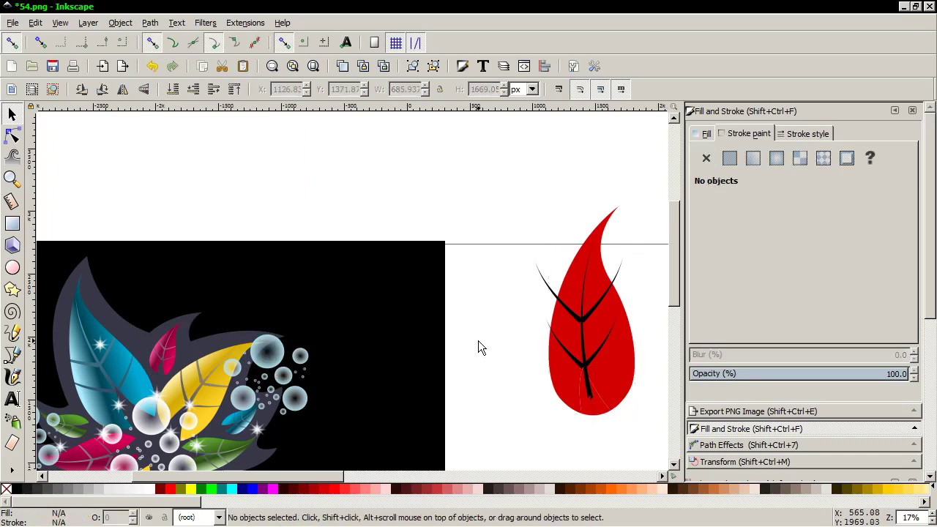
left_click(596, 412)
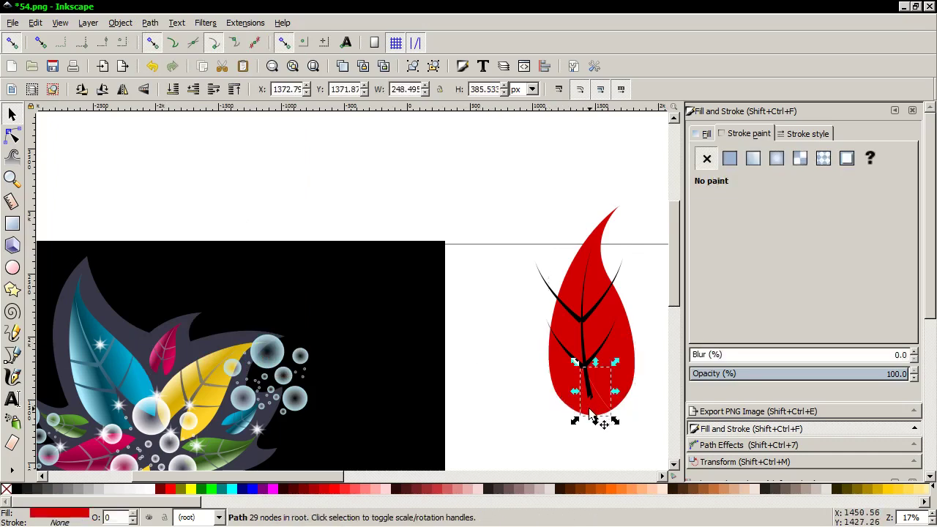
key("Delete")
right_click(586, 414)
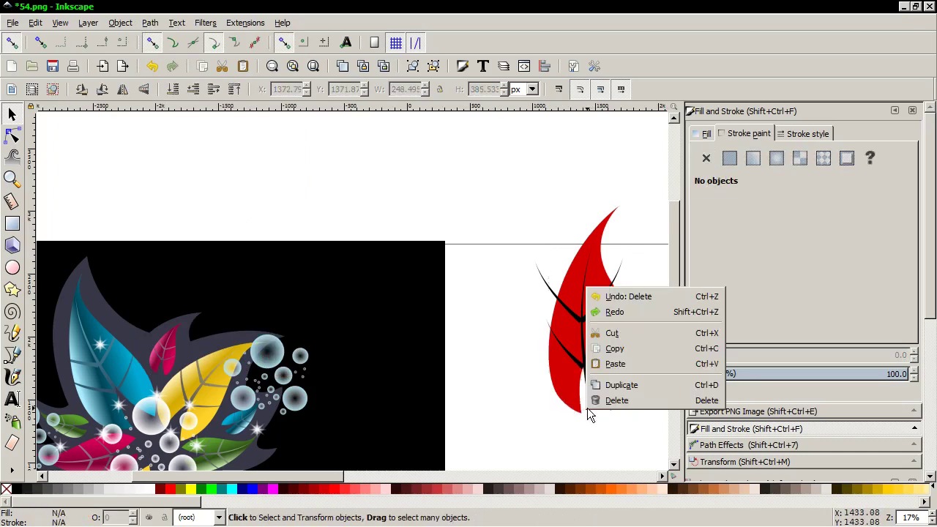
left_click(617, 296)
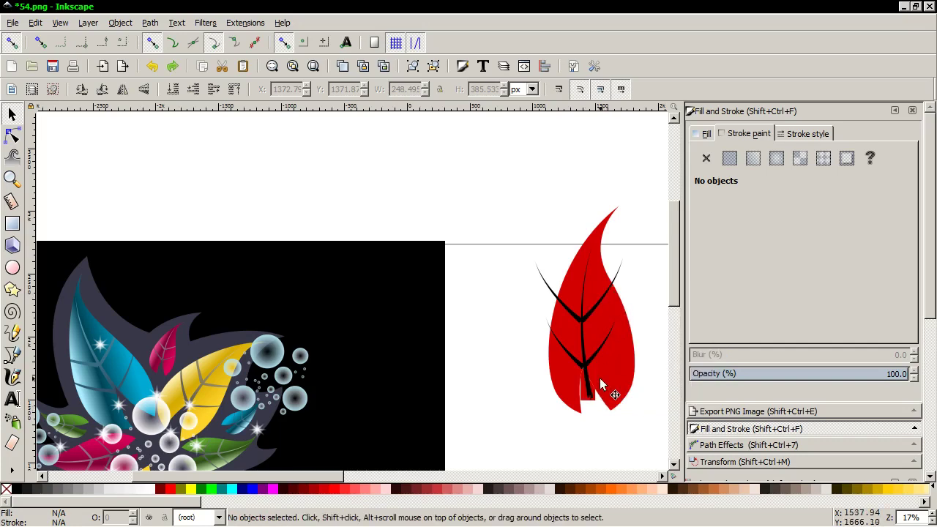
Select just the red leaf and the vertical stem together
scroll(600, 377, "up", 1, "ctrl")
scroll(601, 379, "up", 1, "ctrl")
scroll(602, 380, "up", 1, "ctrl")
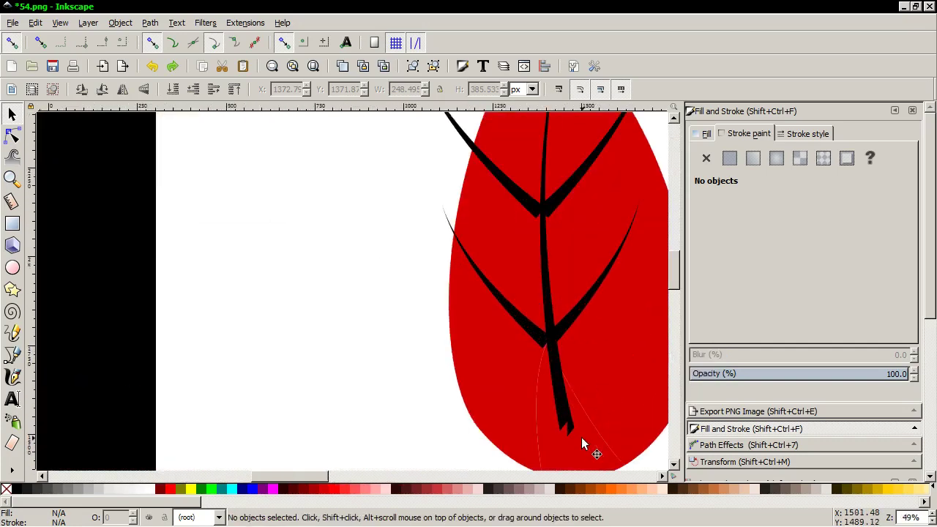
scroll(582, 437, "down", 2)
left_click(573, 404)
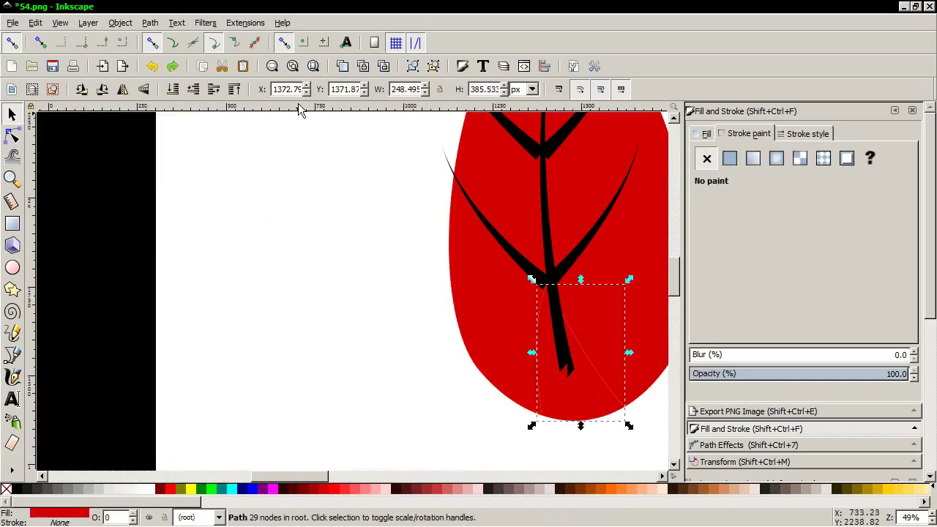
key("shift")
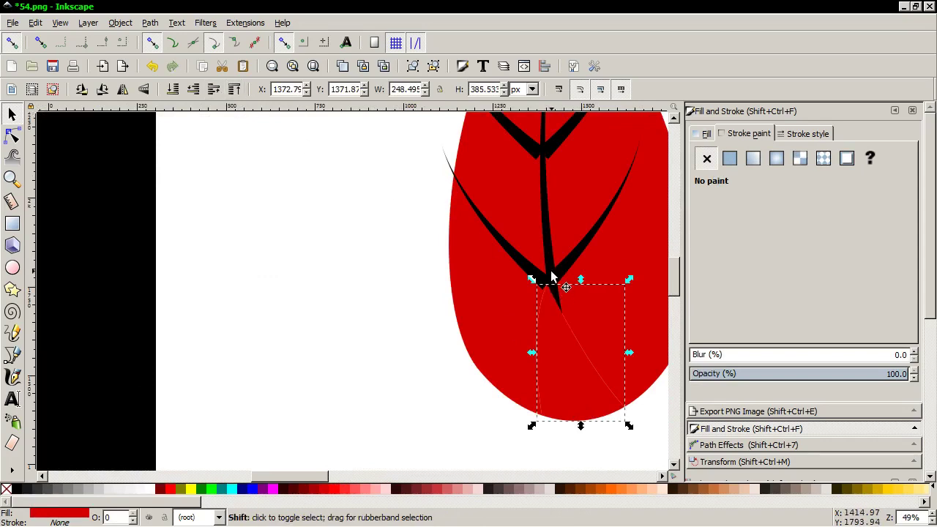
left_click(552, 277, "shift")
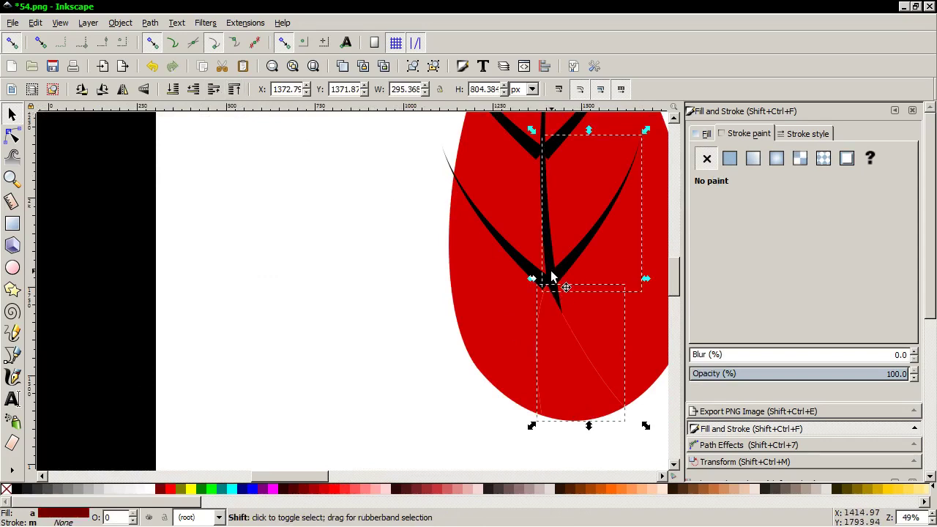
left_click(545, 229, "shift")
left_click(585, 243, "shift")
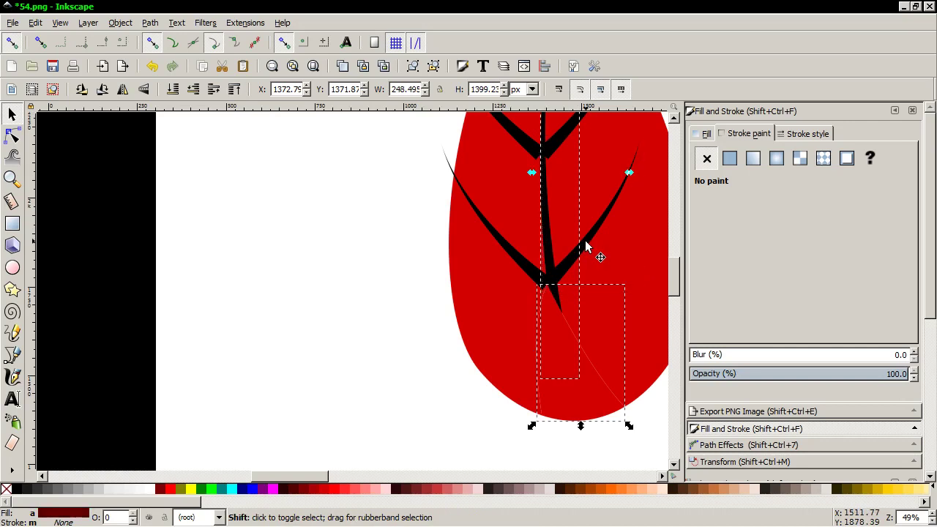
Divide the leaf with the stem and delete the leftover lower stem piece
left_click(149, 23)
left_click(189, 167)
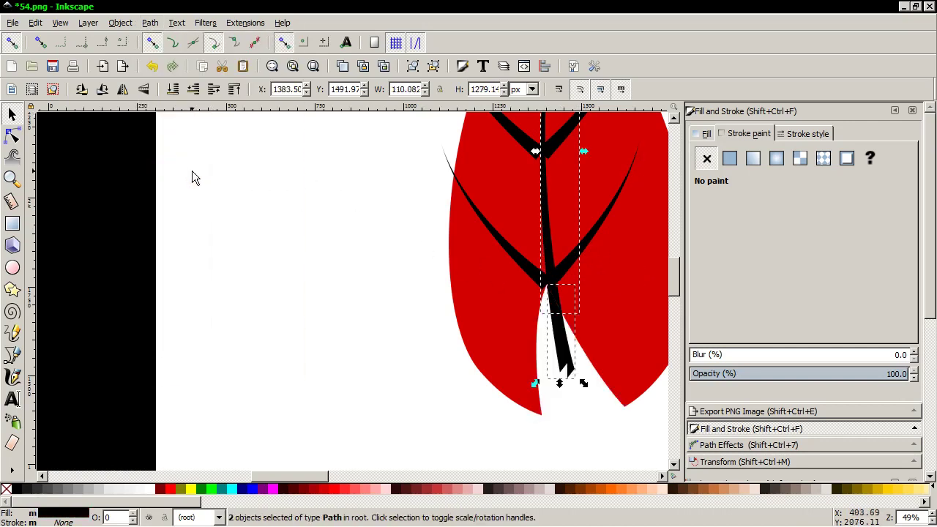
left_click(446, 408)
left_click(565, 360)
key("Delete")
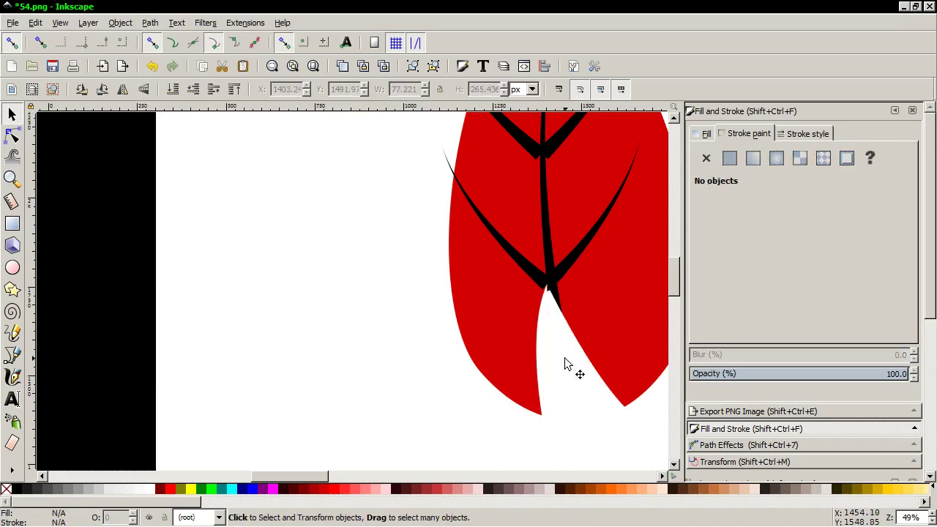
scroll(564, 388, "down", 2)
Duplicate the red leaf in place
scroll(561, 391, "down", 1)
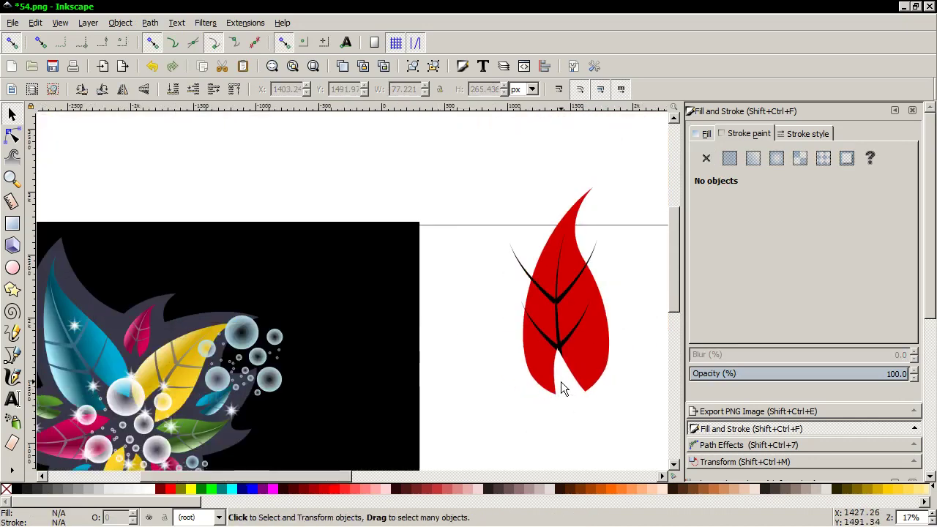
left_click(592, 354)
right_click(593, 355)
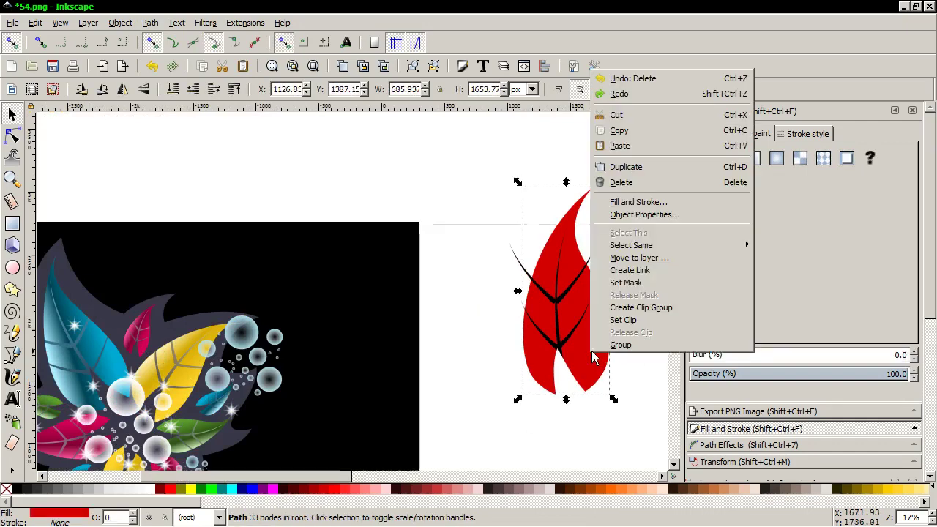
left_click(623, 167)
scroll(613, 318, "up", 3, "ctrl")
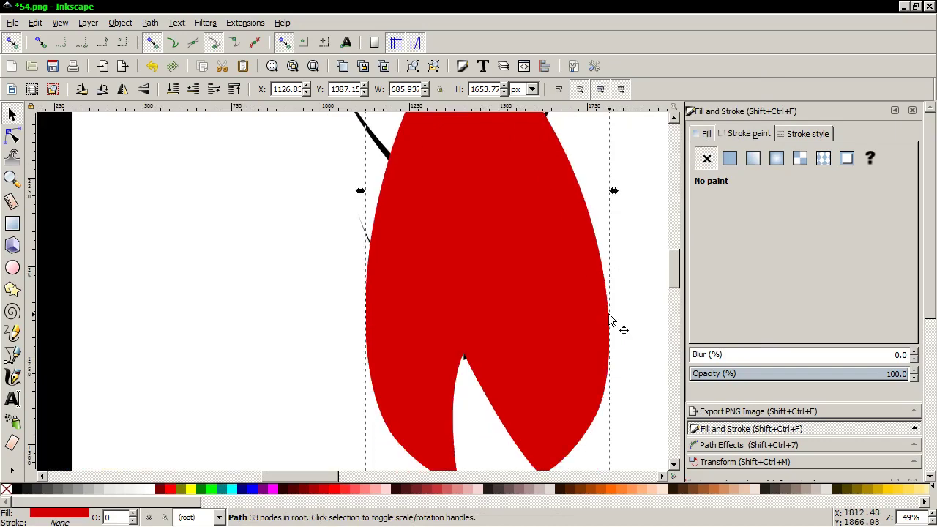
scroll(611, 321, "down", 1, "ctrl")
scroll(611, 321, "down", 1, "ctrl")
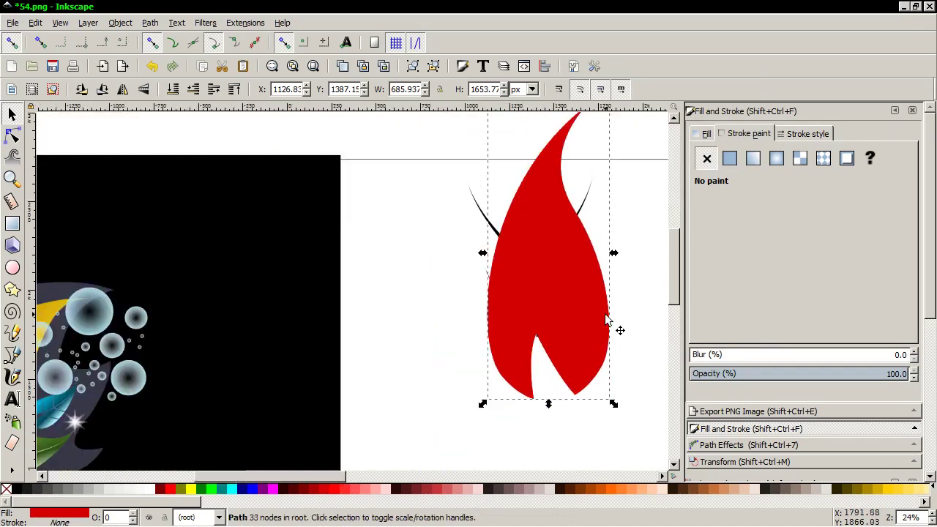
right_click(583, 308)
left_click(618, 124)
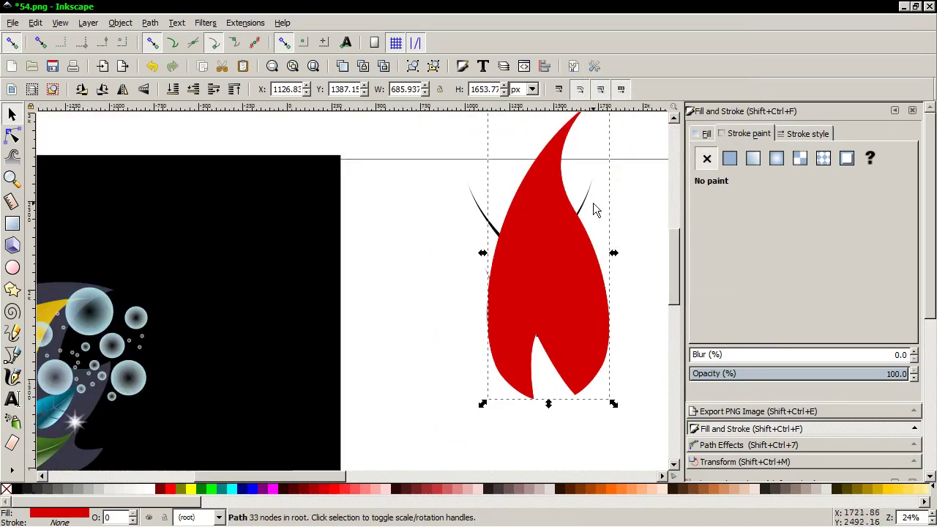
right_click(560, 244)
left_click(595, 341)
Divide the leaf along the right vein curve and then the left vein curve
left_click(589, 202, "shift")
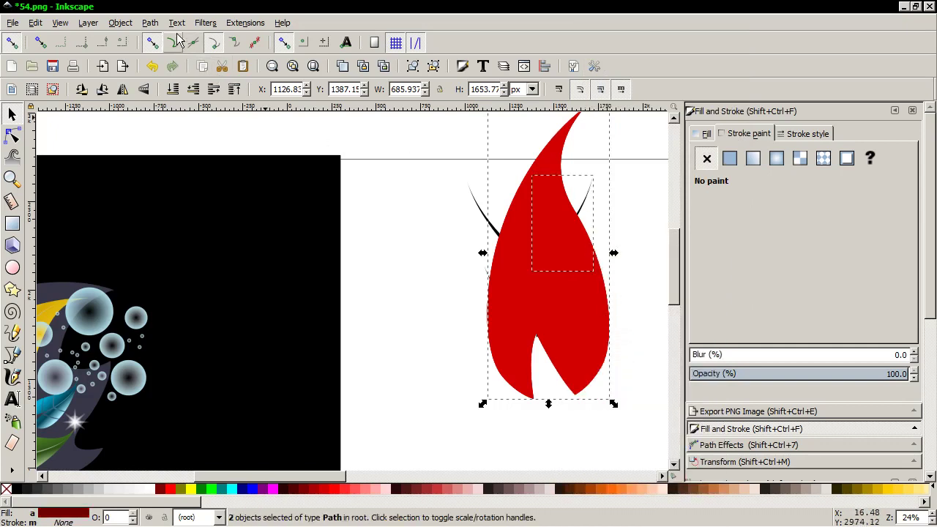
left_click(150, 23)
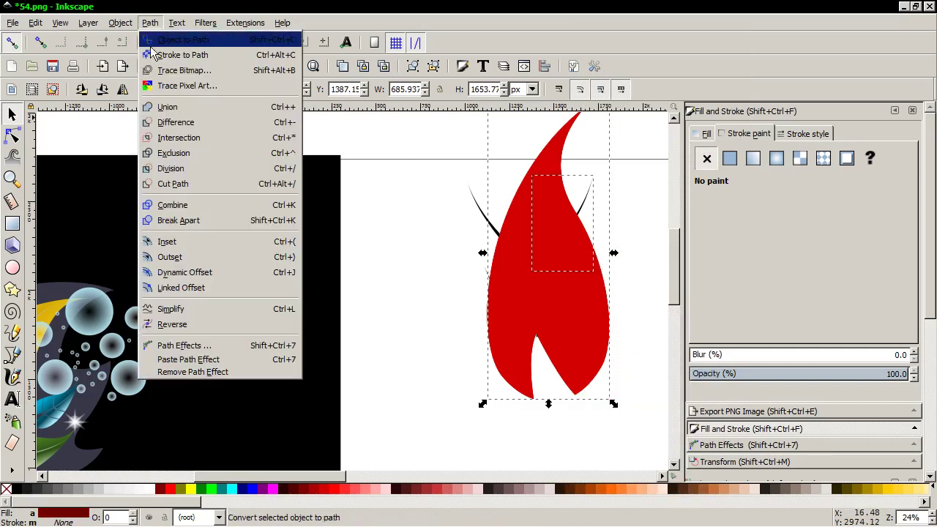
left_click(183, 168)
left_click(502, 265)
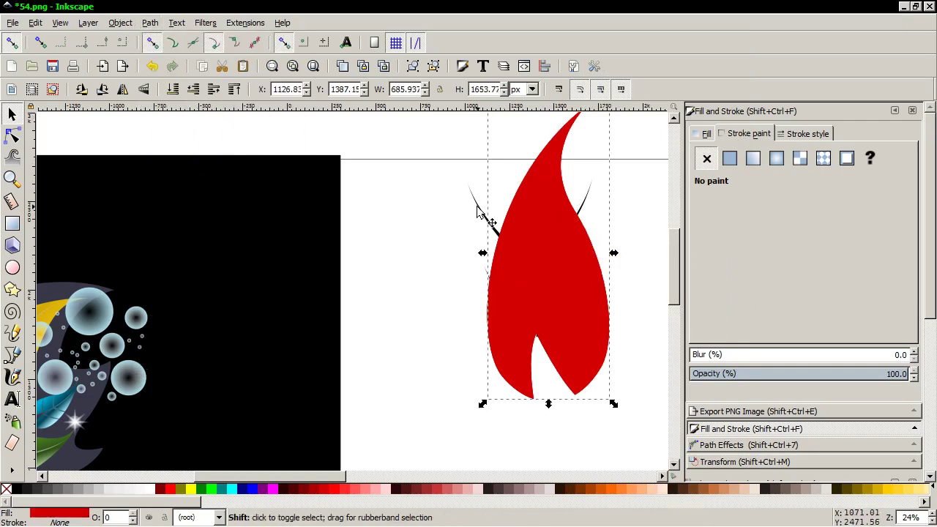
left_click(488, 223, "shift")
left_click(150, 23)
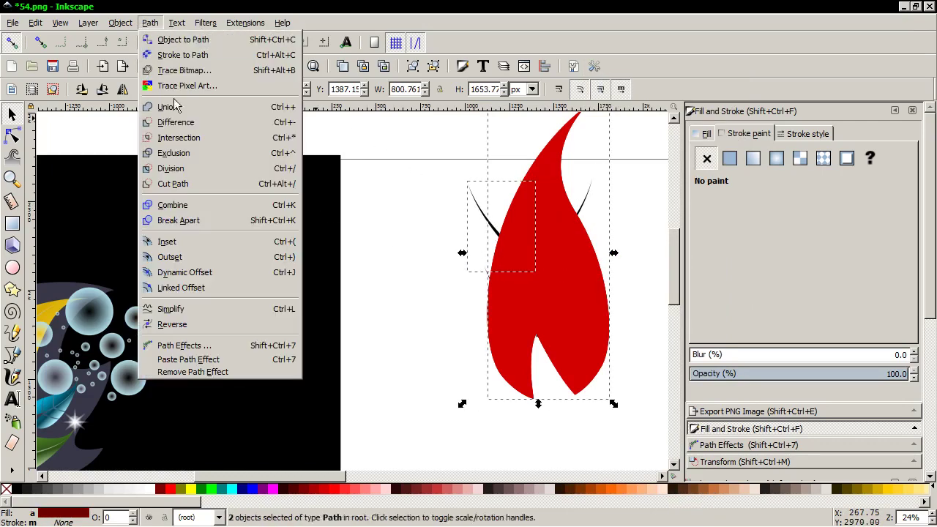
left_click(200, 170)
Divide the leaf along the lower-left vein curve
left_click(559, 315)
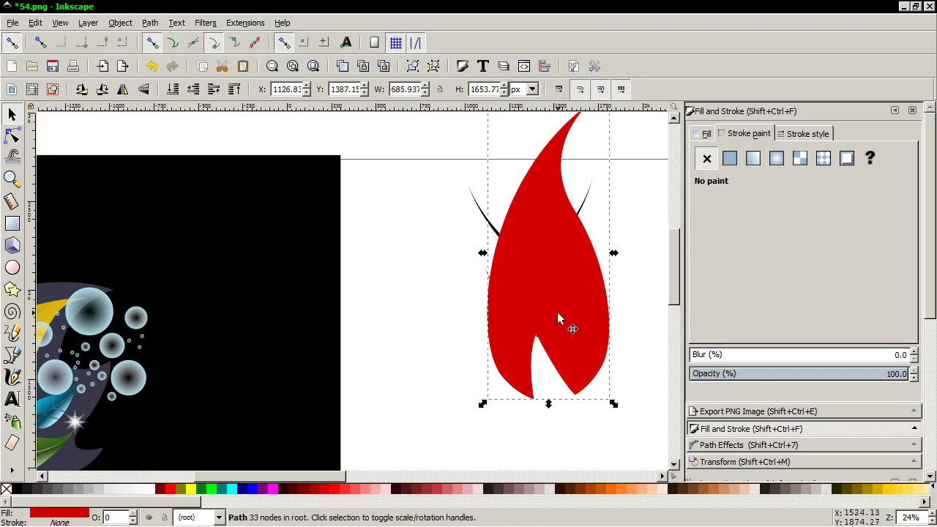
key("Escape")
scroll(488, 274, "left", 2)
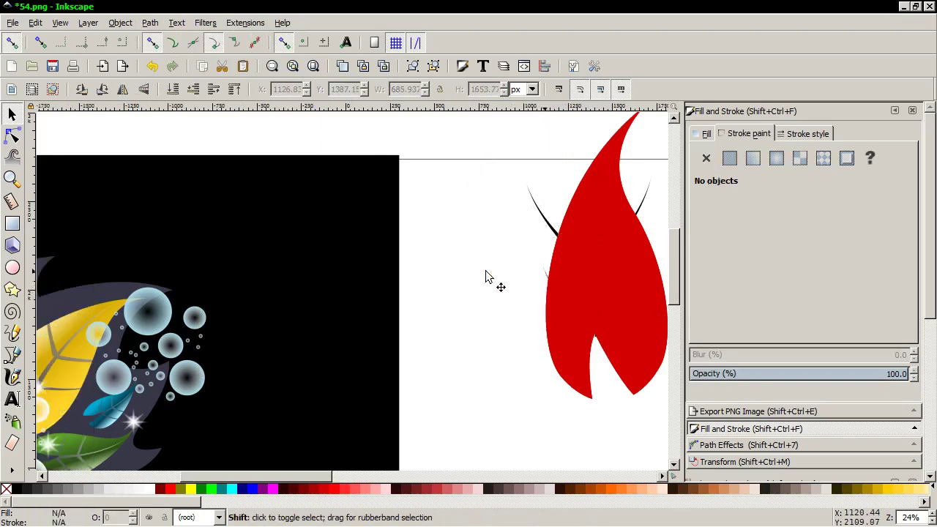
scroll(559, 290, "up", 2)
left_click(532, 259)
scroll(591, 293, "down", 1)
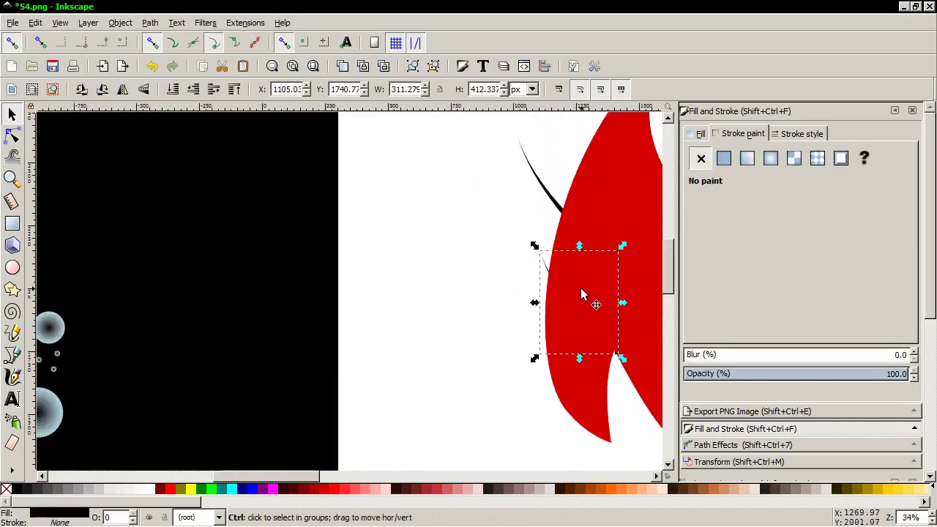
scroll(591, 263, "down", 2)
left_click(594, 235, "shift")
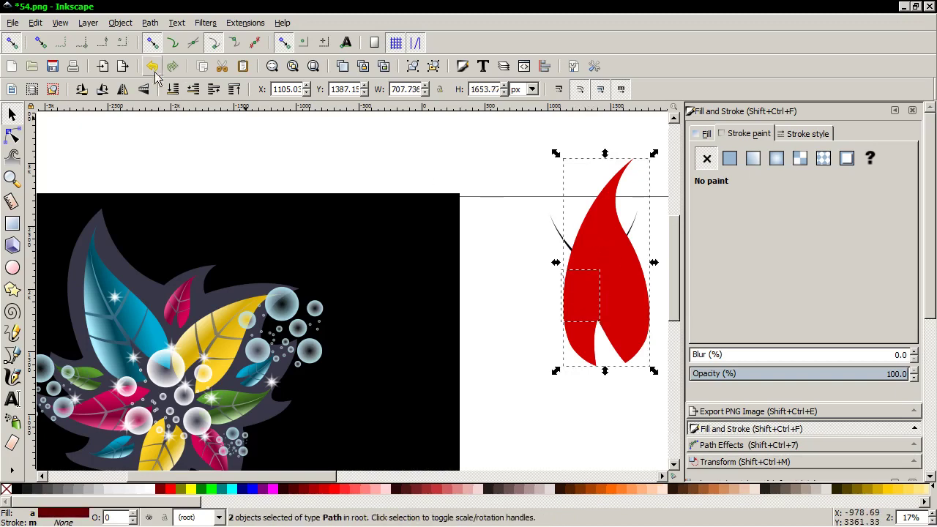
left_click(150, 23)
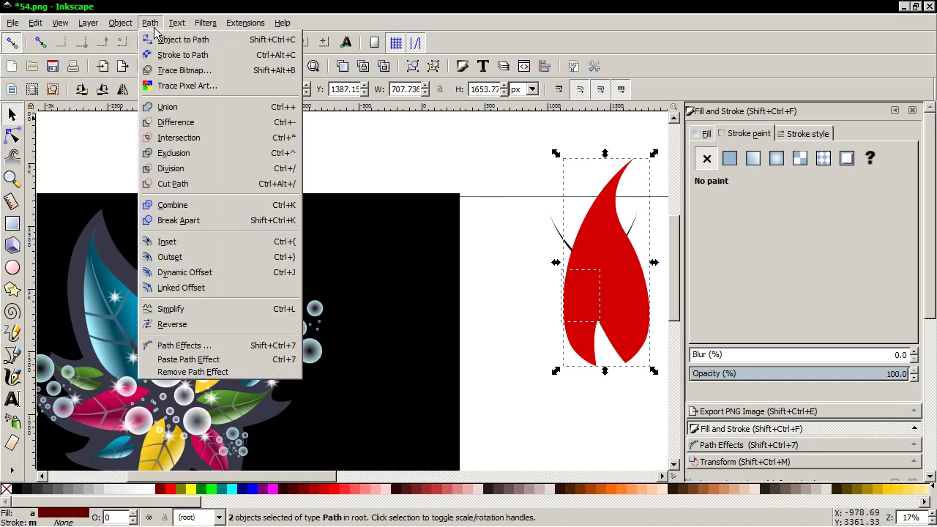
left_click(176, 168)
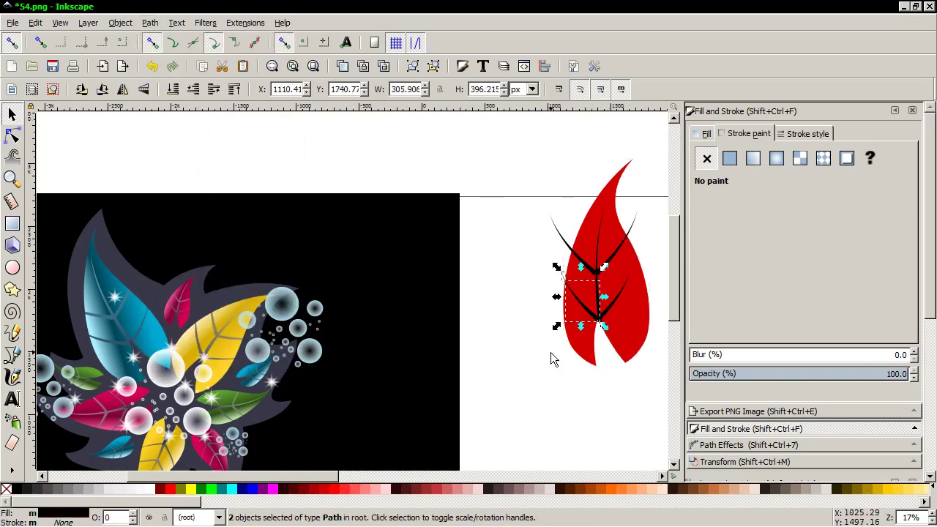
Select the three stray vein ends sticking out past the leaf and remove them
scroll(550, 355, "up", 2)
key("Escape")
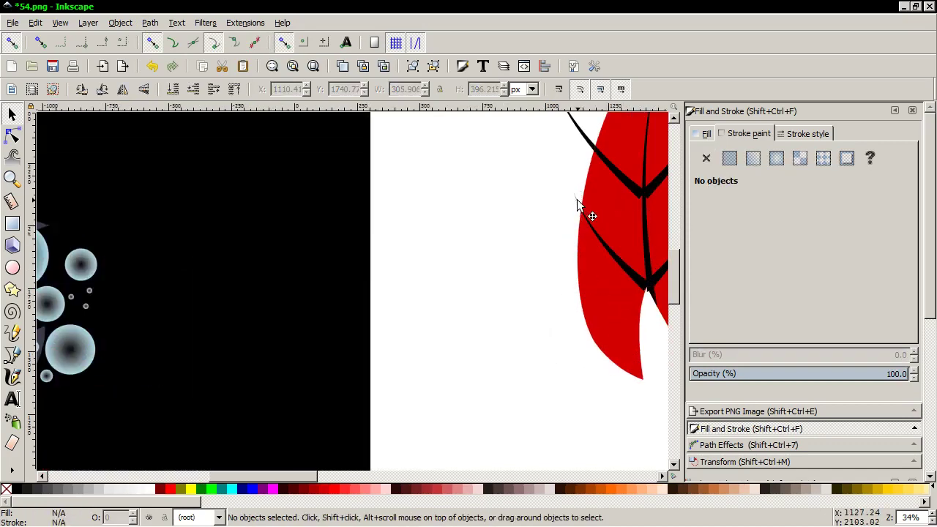
left_click(577, 199)
left_click(578, 142, "shift")
scroll(553, 186, "down", 2)
scroll(553, 189, "down", 1)
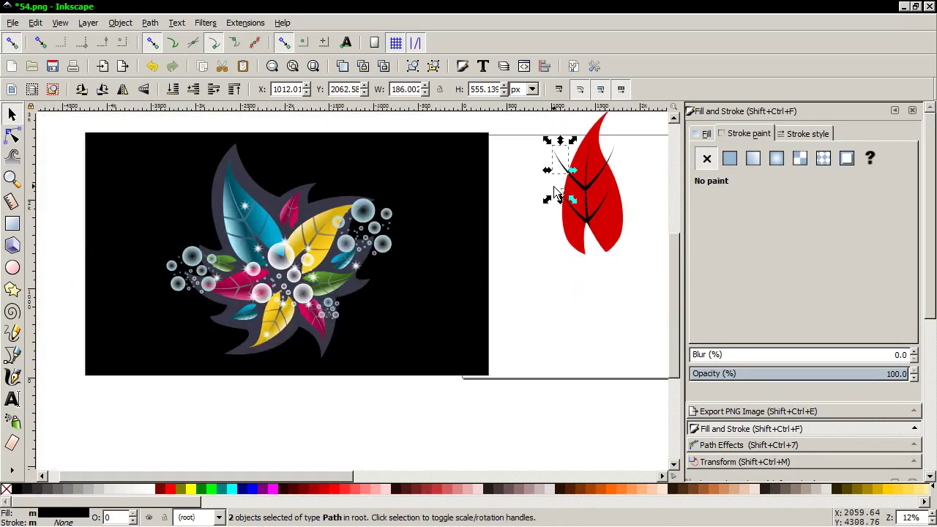
scroll(553, 189, "right", 2)
scroll(552, 189, "right", 2)
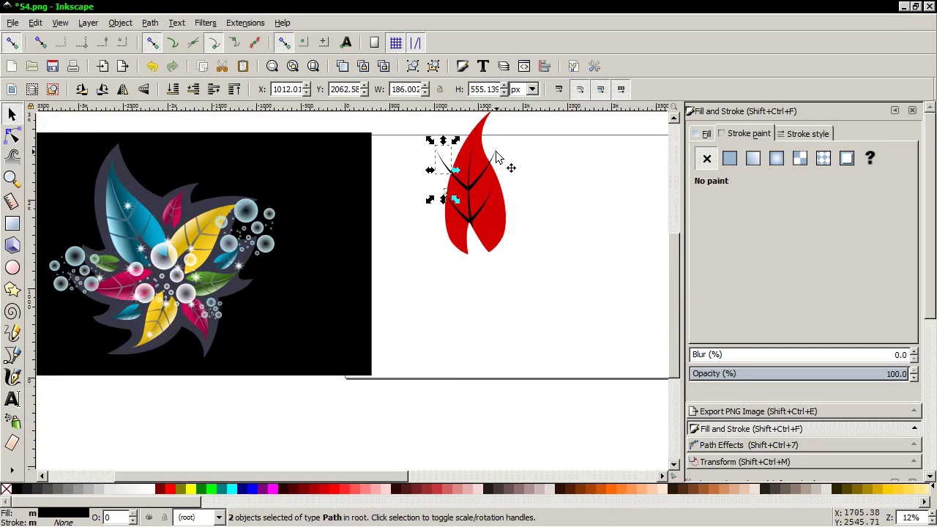
left_click(496, 157, "shift")
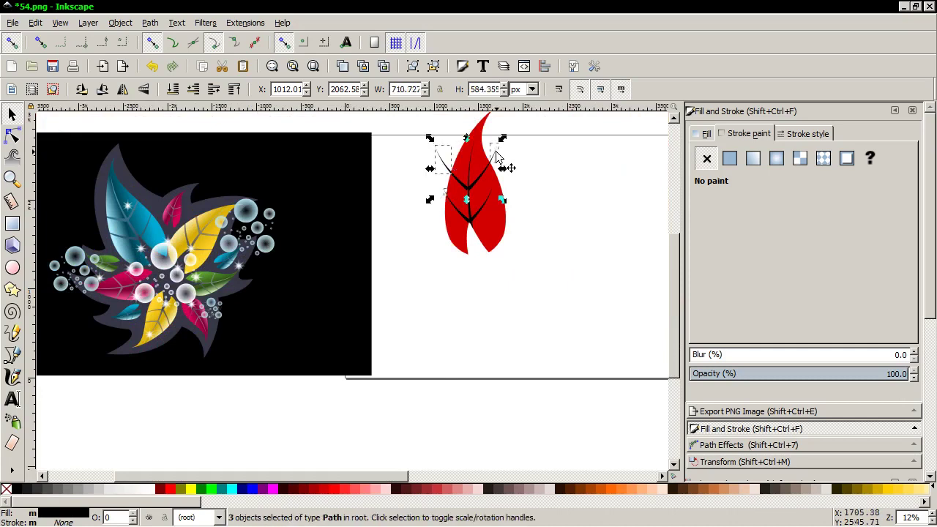
key("Escape")
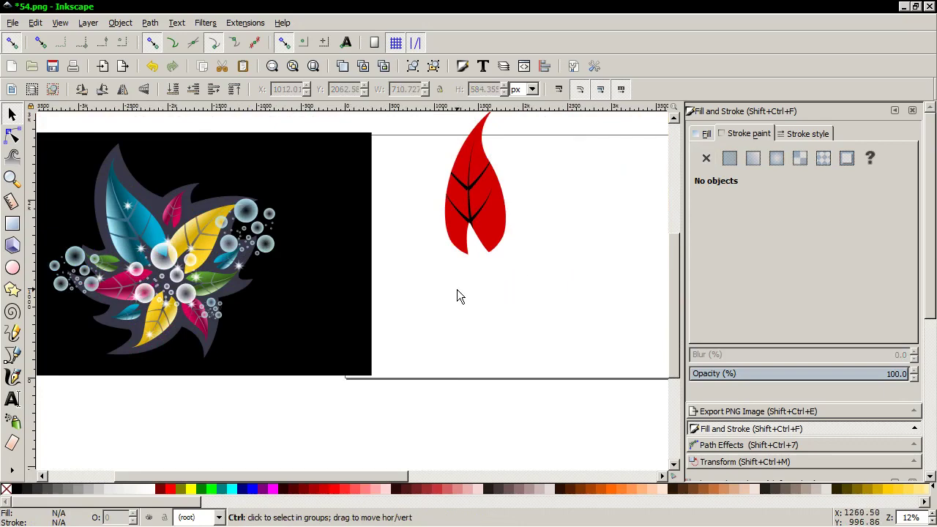
Select the red leaf, zoom in around it, and switch it to rotation mode
scroll(429, 297, "up", 1)
scroll(429, 297, "up", 1)
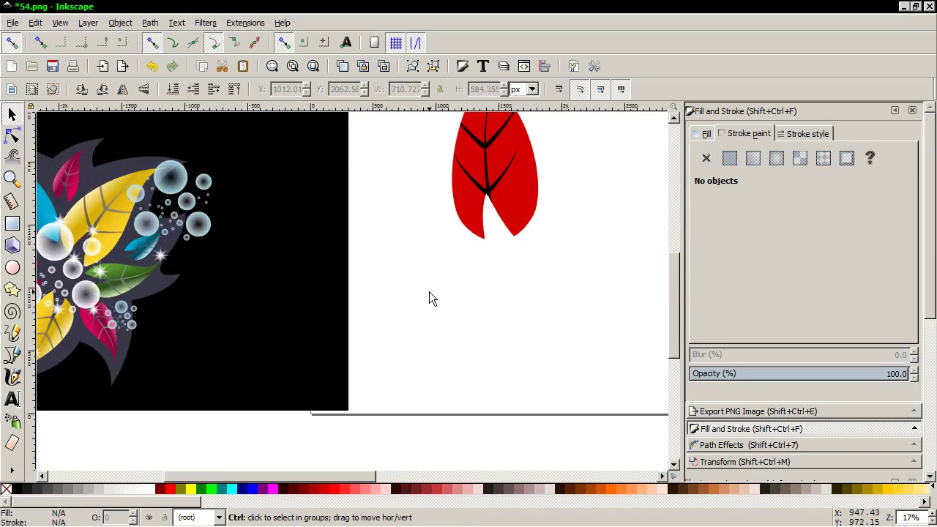
left_click(515, 222)
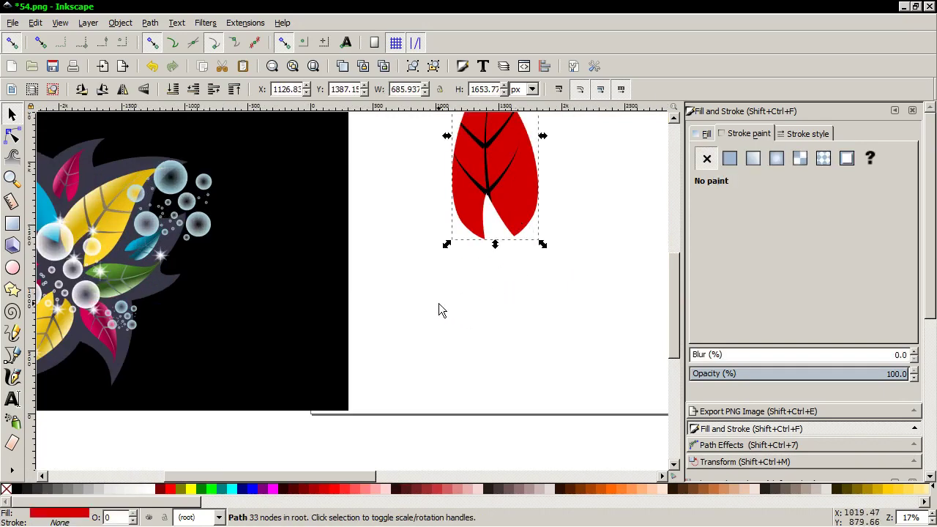
scroll(439, 302, "down", 1)
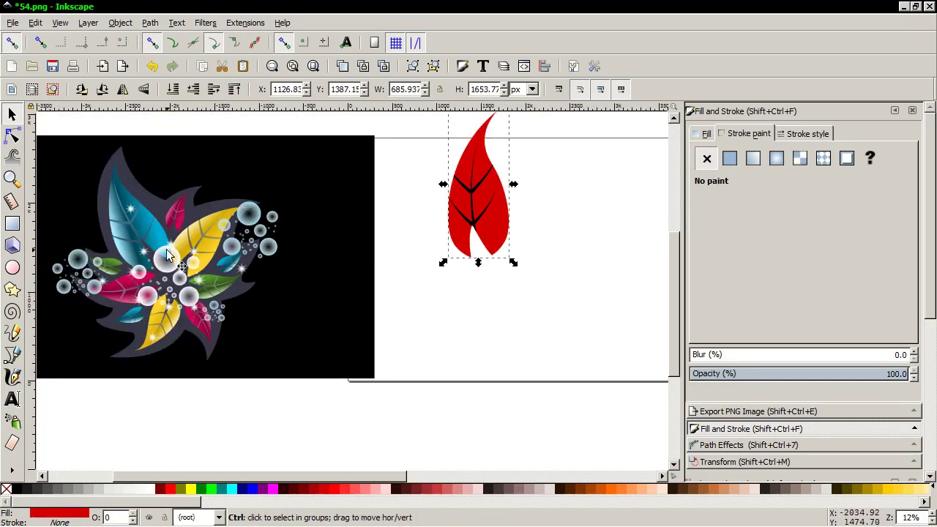
scroll(166, 254, "up", 2)
scroll(166, 254, "up", 2)
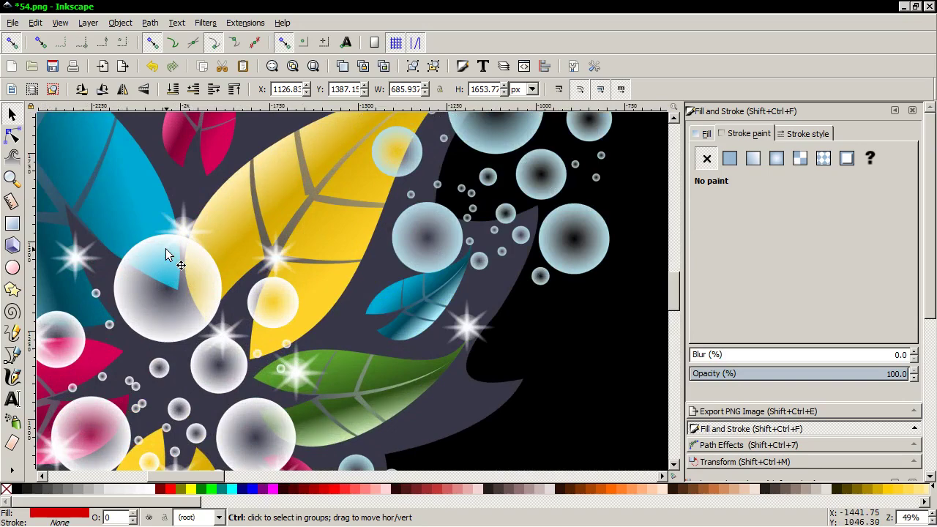
scroll(165, 250, "down", 1)
scroll(165, 250, "down", 1)
scroll(163, 251, "down", 1)
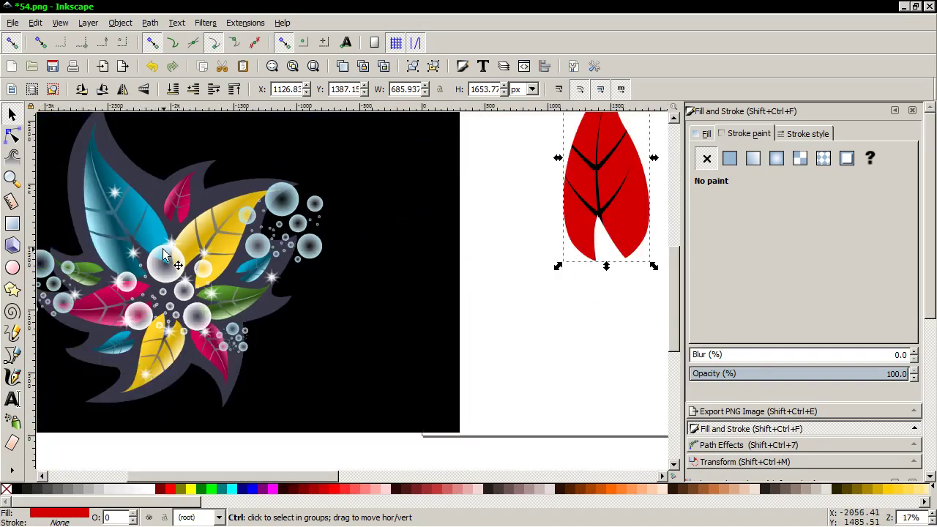
scroll(631, 249, "down", 1)
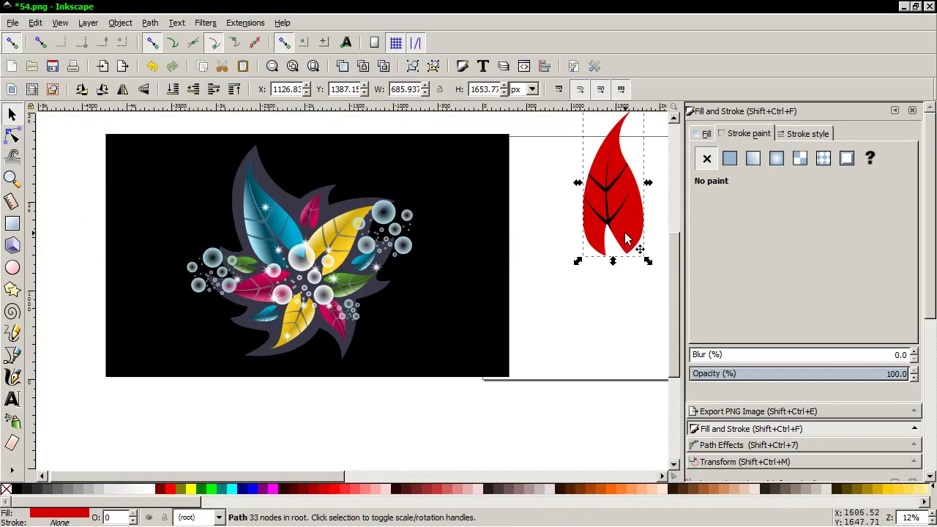
left_click(627, 233)
key("ctrl")
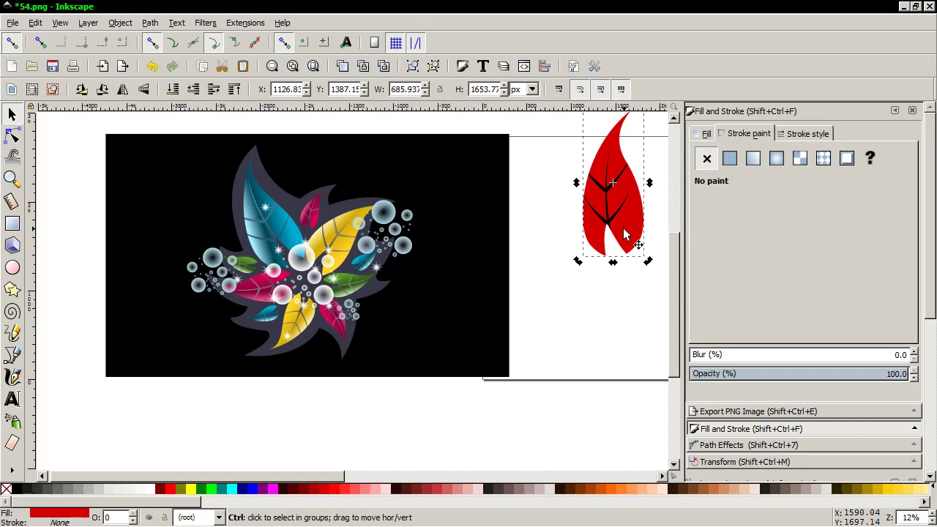
scroll(624, 234, "up", 1, "ctrl")
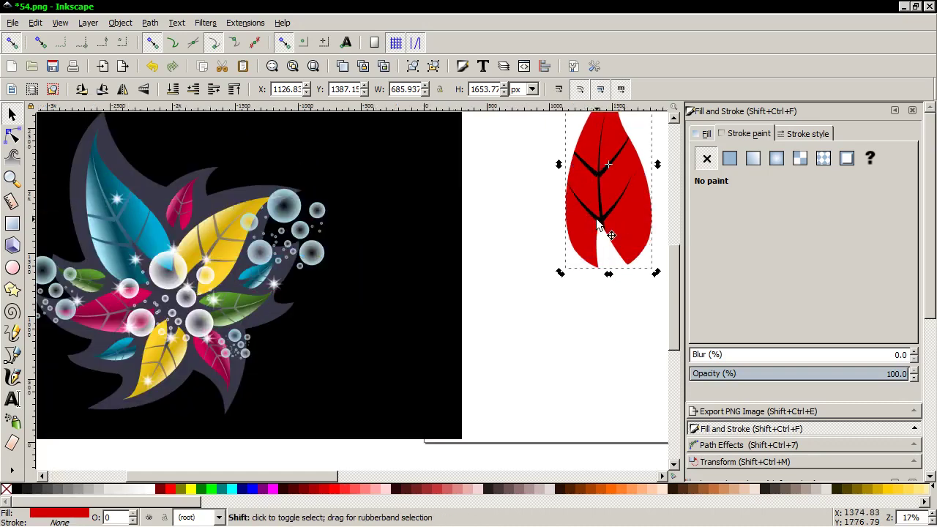
Select individual vein strokes and try a Union, then undo the failed merge
left_click(600, 223, "shift")
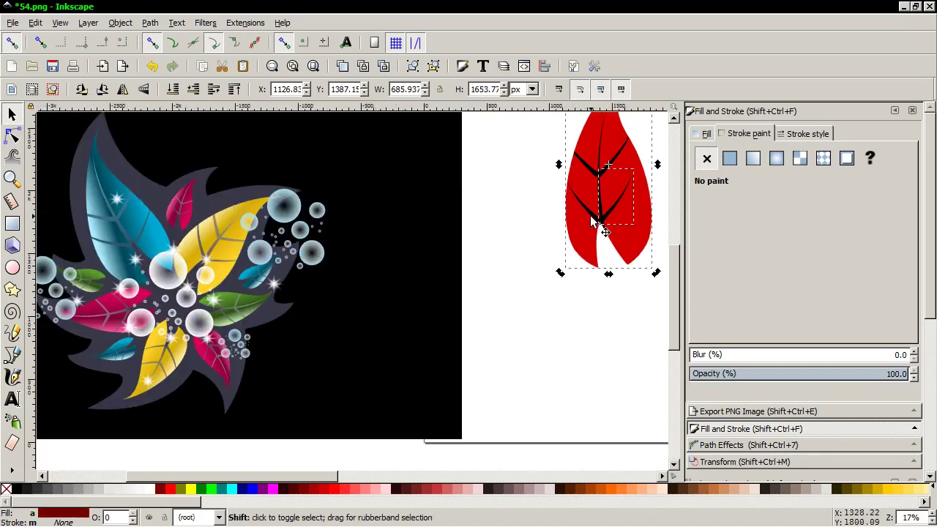
left_click(599, 222, "shift")
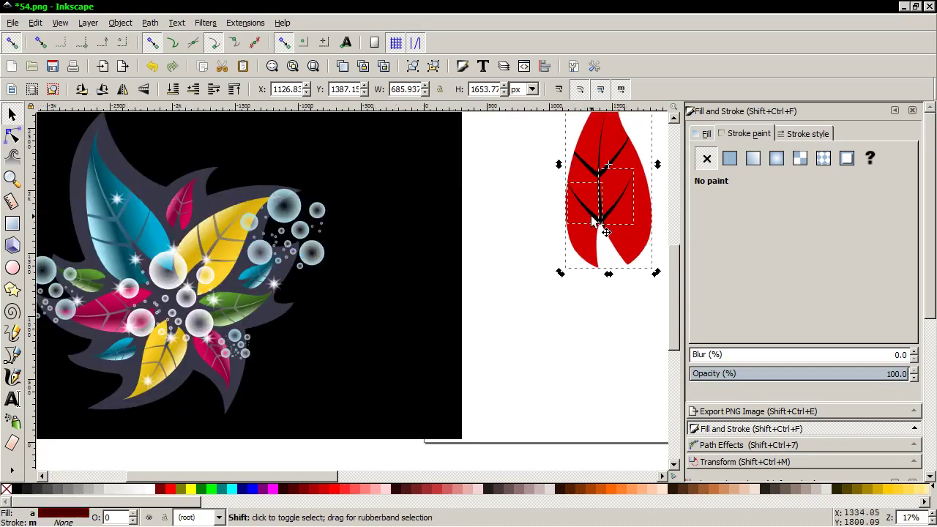
left_click(619, 150, "shift")
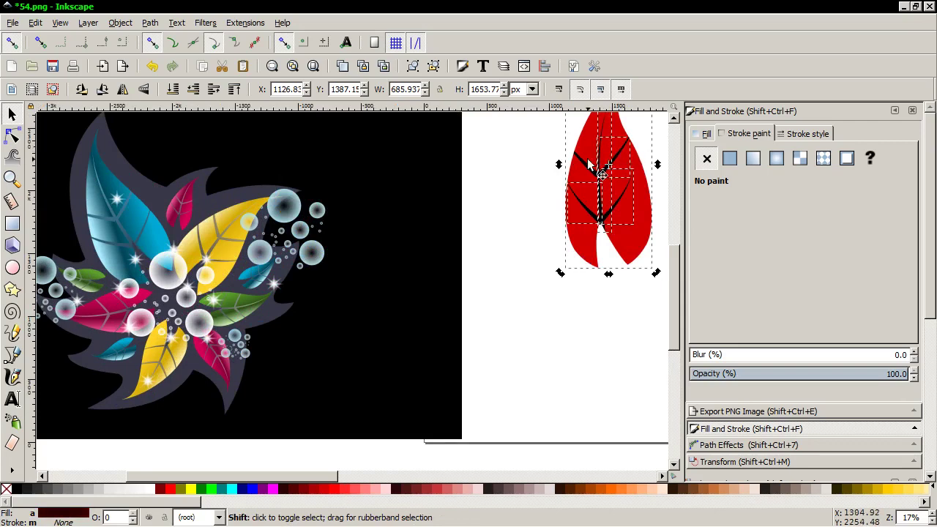
left_click(583, 247, "shift")
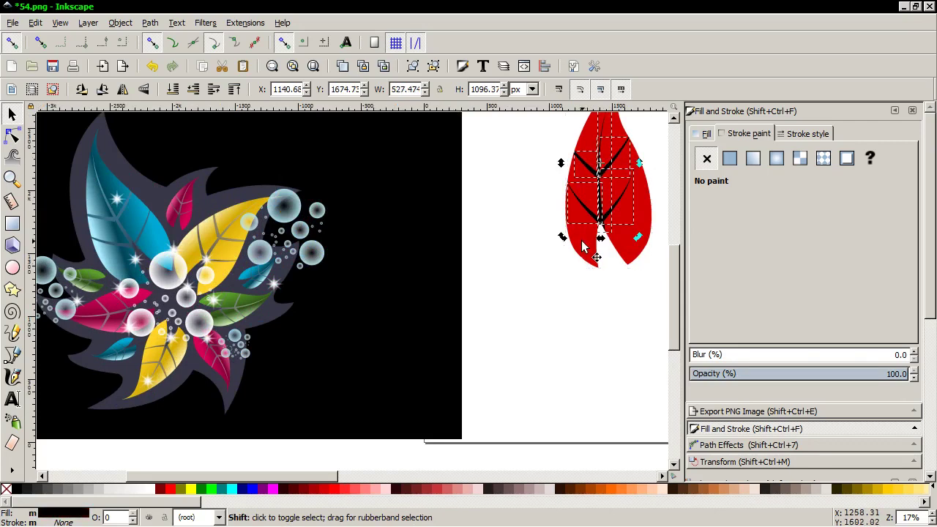
left_click(150, 22)
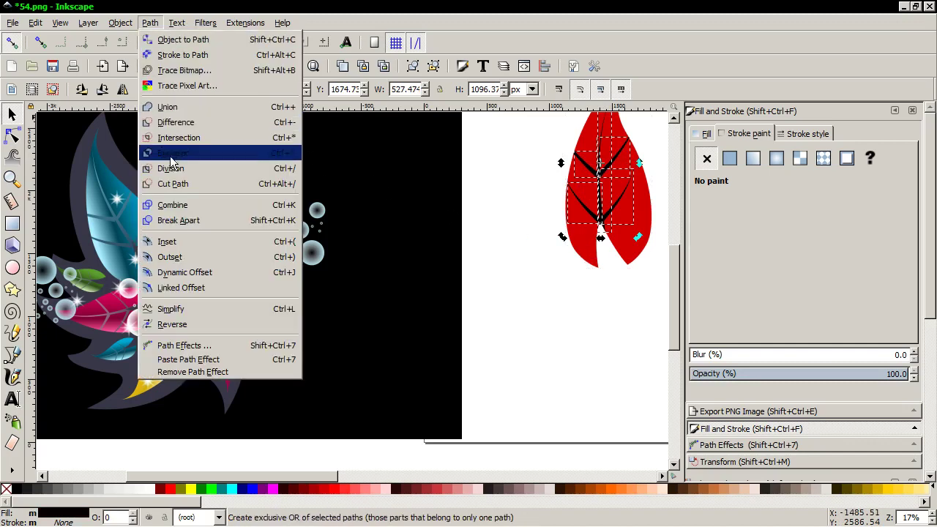
left_click(185, 205)
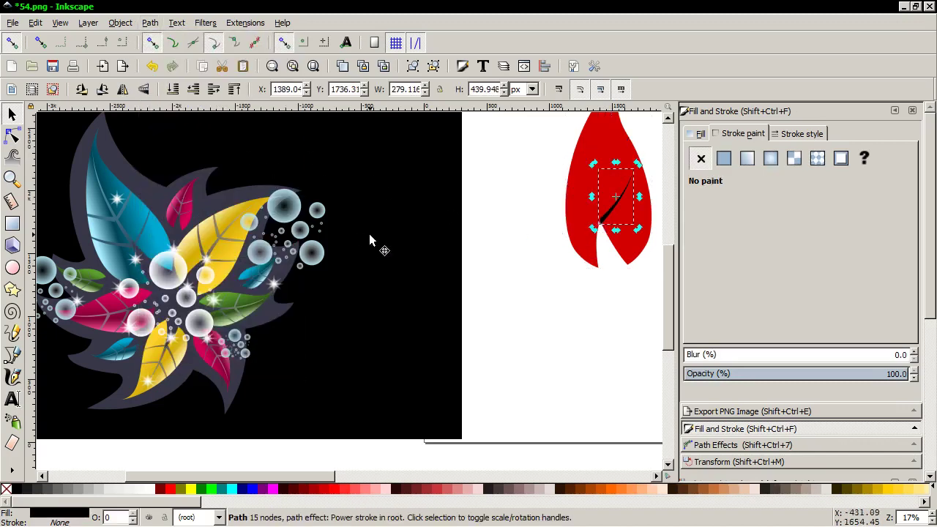
right_click(485, 202)
left_click(505, 211)
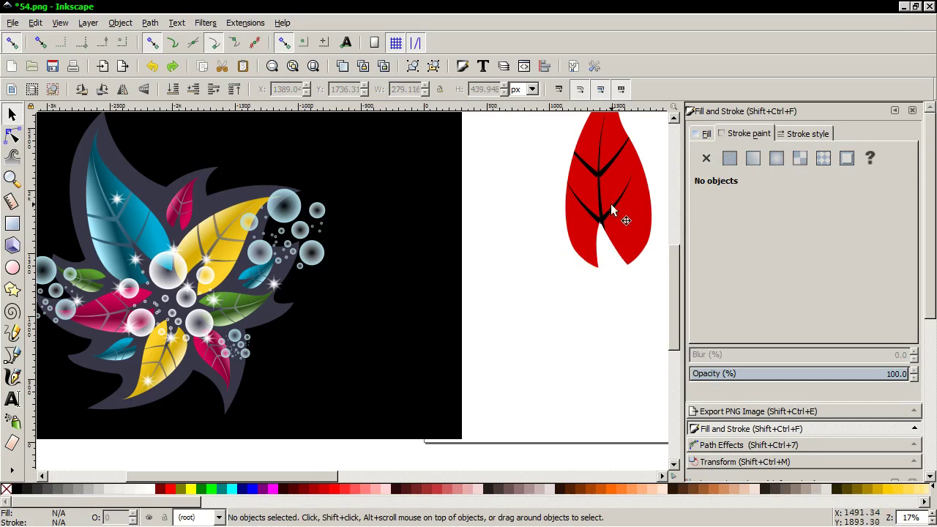
Box-select all the vein strokes and Union them into a single black vein path
scroll(570, 215, "down", 1)
mouse_move(541, 124)
left_mouse_down()
mouse_move(614, 204)
mouse_move(629, 238)
left_mouse_up()
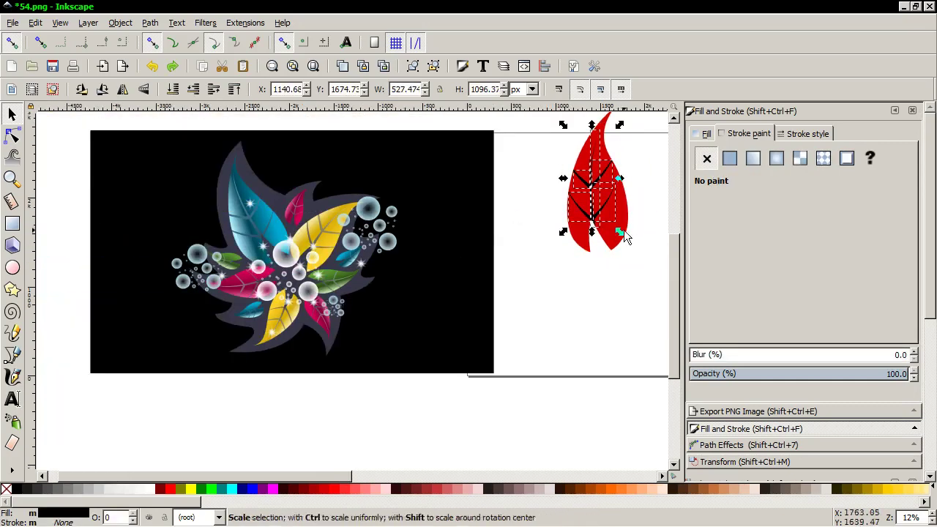
left_click(164, 23)
left_click(182, 103)
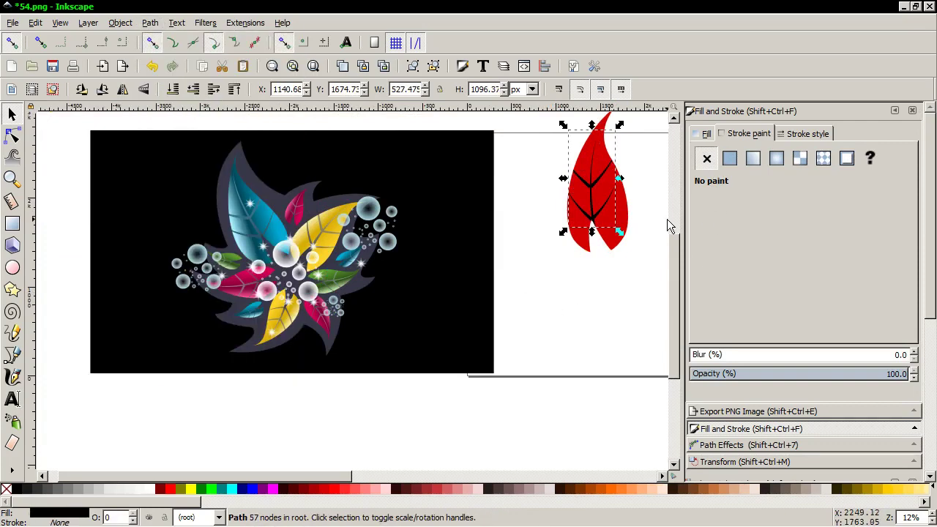
left_click(624, 227, "shift")
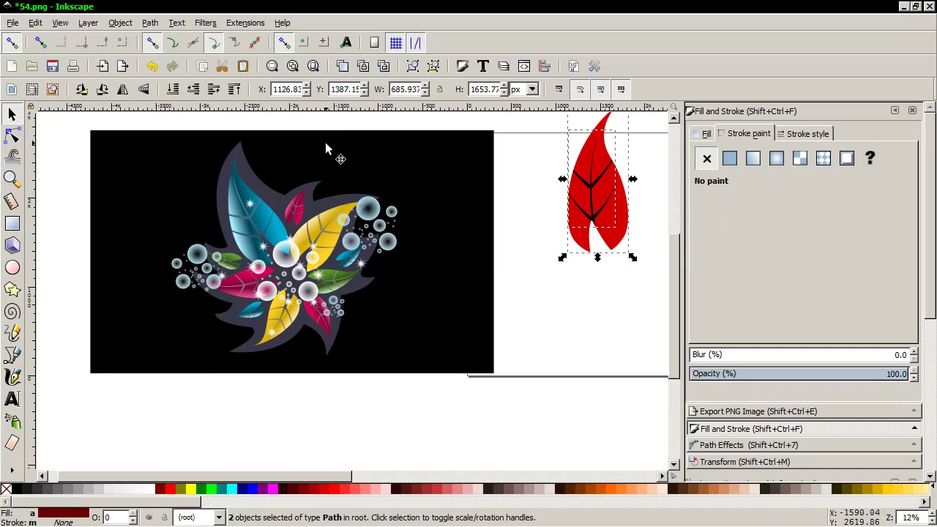
Duplicate the merged vein path and the red leaf, lowering the leaf copy below the veins
left_click(607, 268)
left_click(591, 208)
right_click(591, 208)
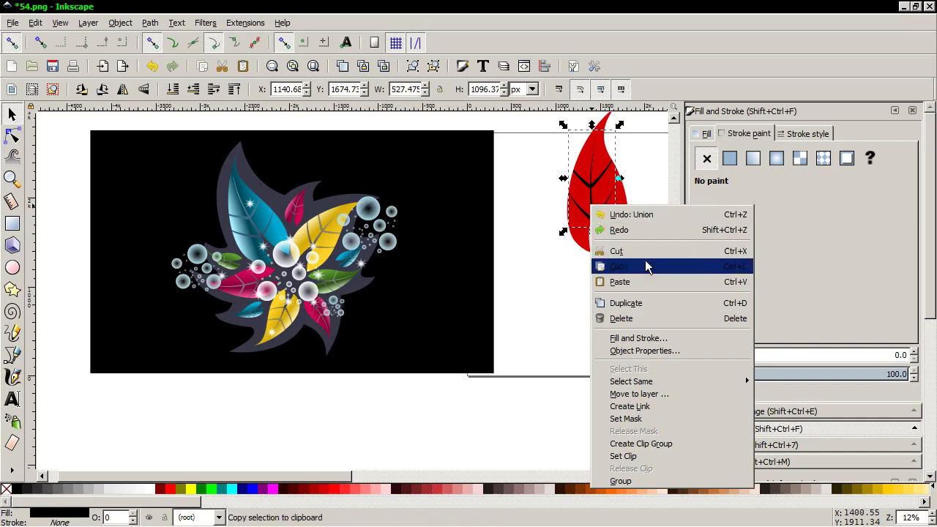
left_click(643, 302)
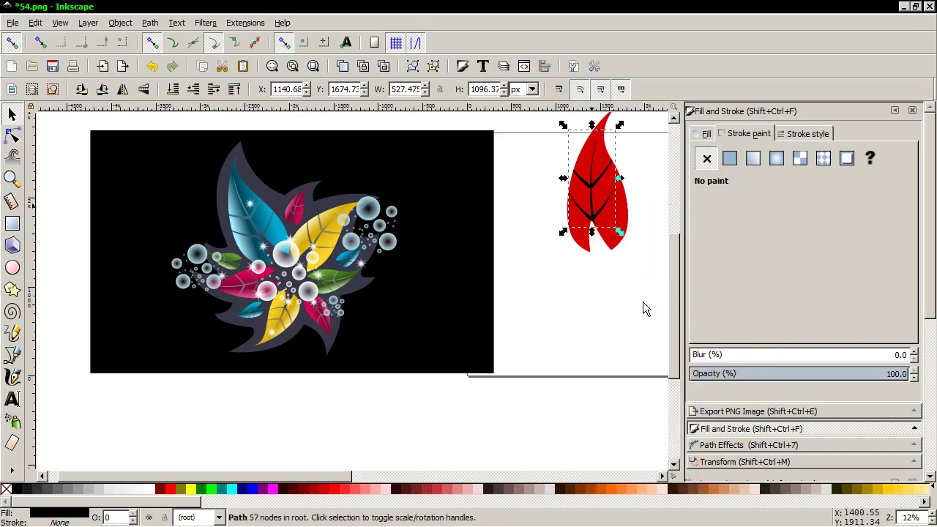
left_click(623, 217)
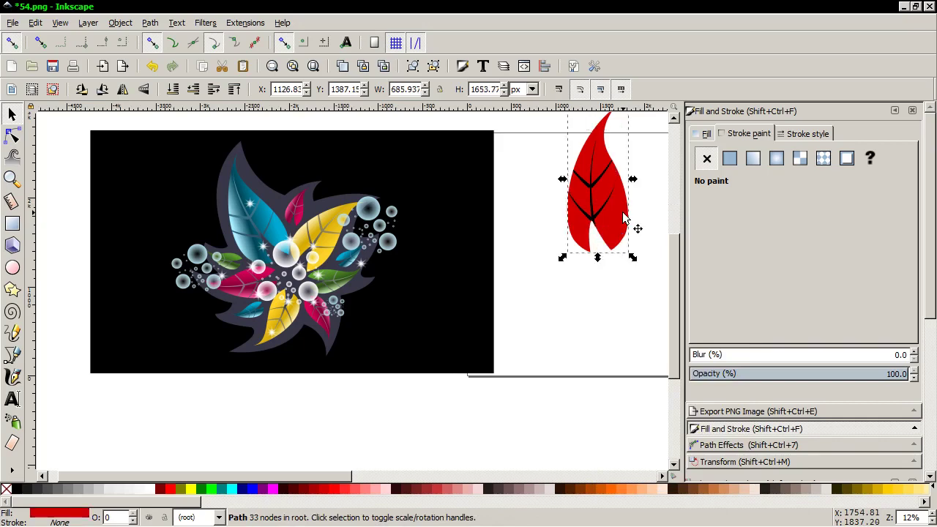
right_click(621, 210)
left_click(671, 315)
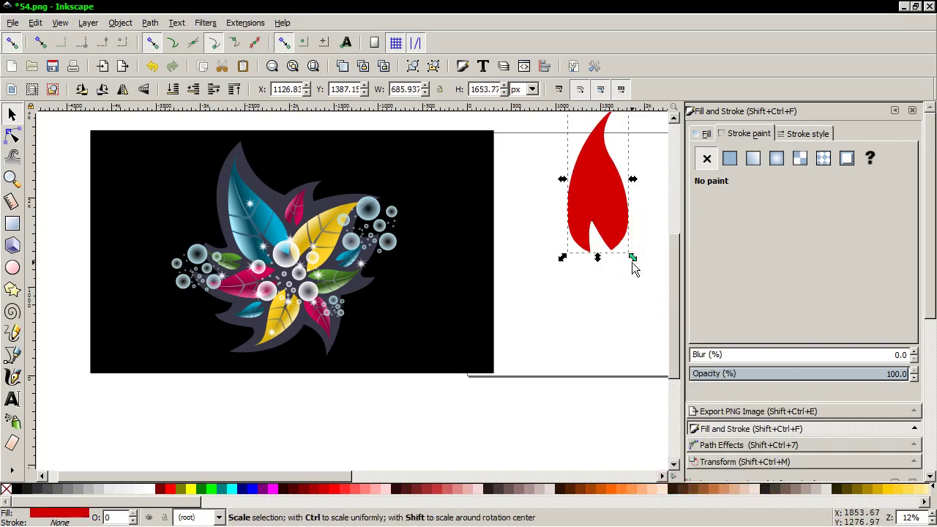
left_click(193, 89)
Divide the leaf copy along the veins into six separate red pieces
left_click(594, 214, "shift")
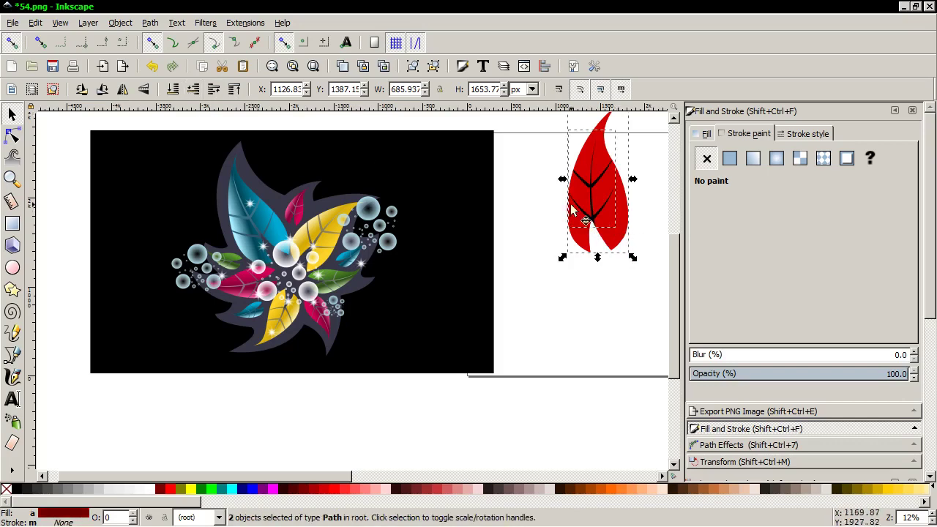
left_click(146, 22)
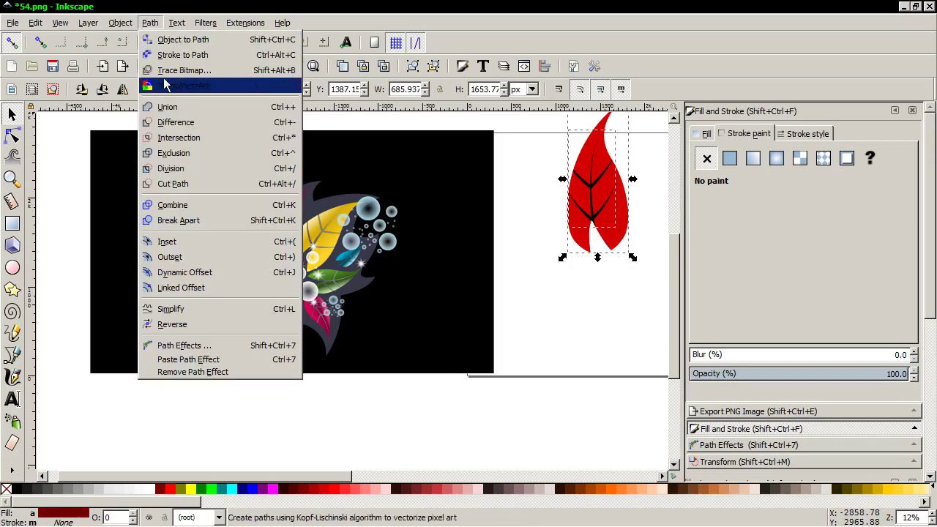
left_click(185, 170)
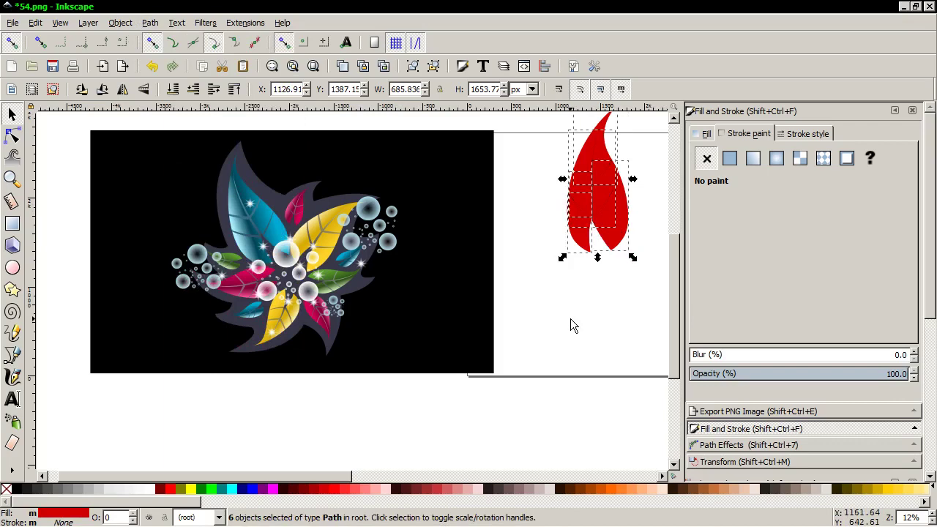
scroll(571, 318, "up", 1)
scroll(585, 299, "down", 1)
scroll(585, 299, "left", 1)
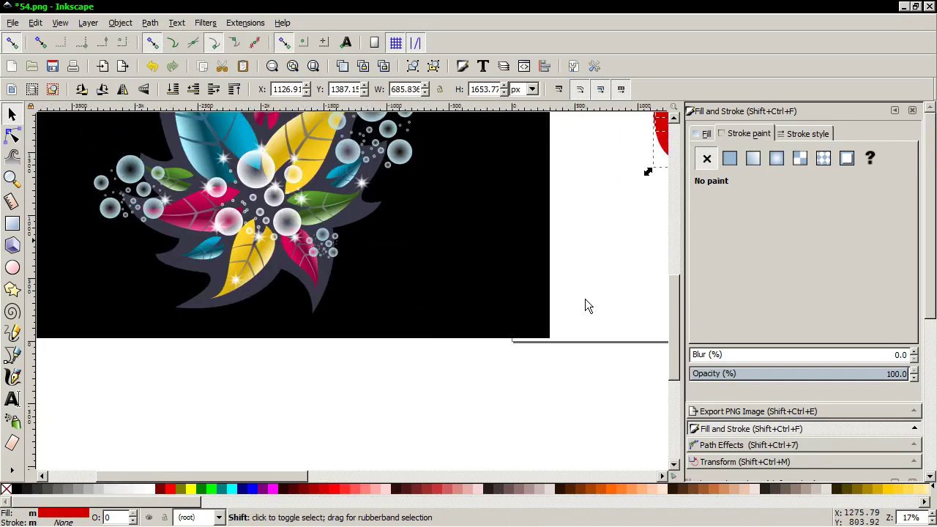
scroll(585, 298, "right", 5)
scroll(539, 234, "up", 3)
scroll(545, 241, "up", 2)
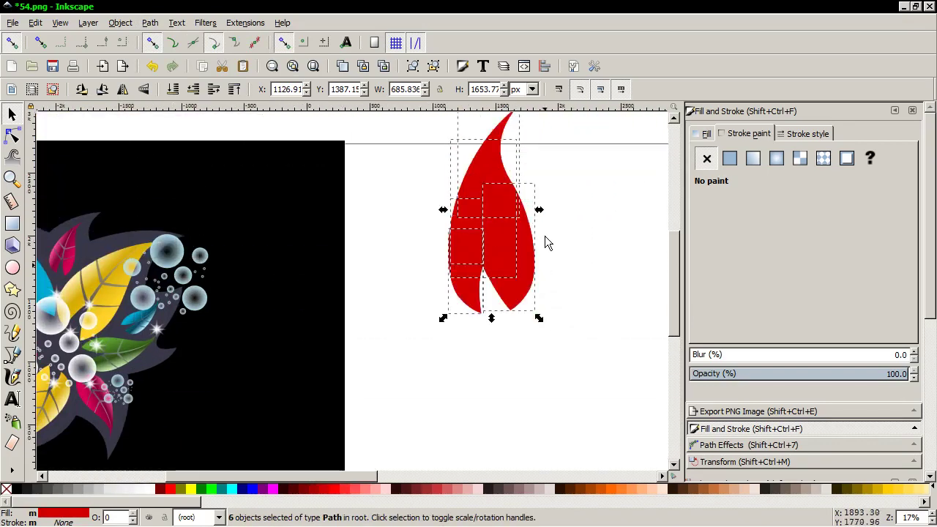
left_click(550, 295)
left_click(485, 263)
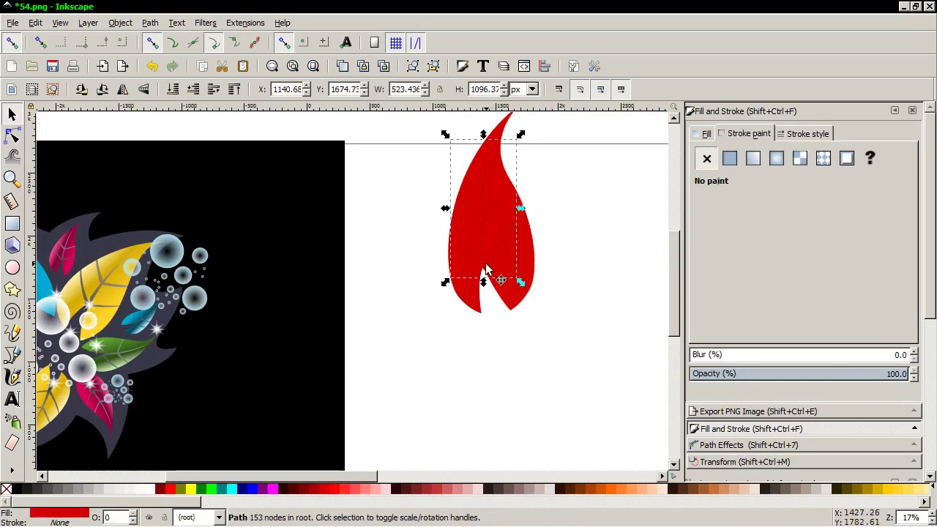
key("Delete")
left_click(504, 269)
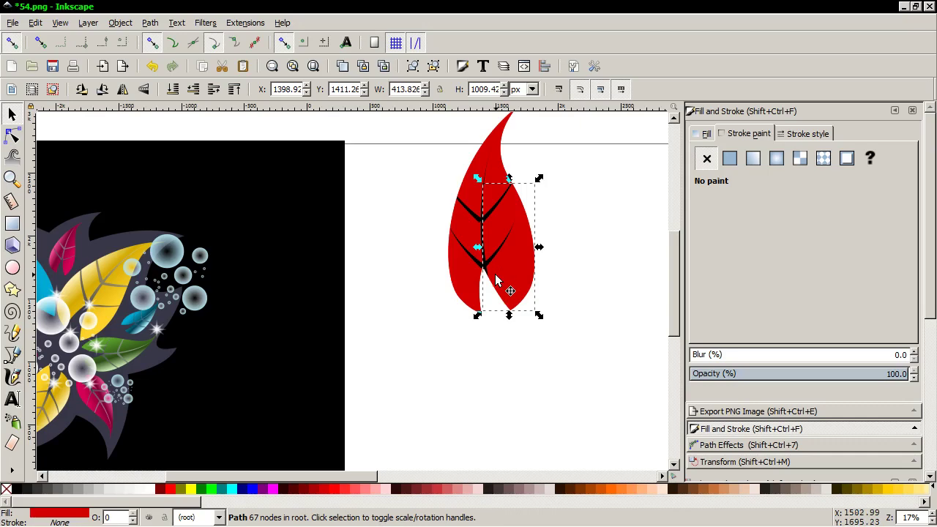
key("Escape")
left_click(461, 291)
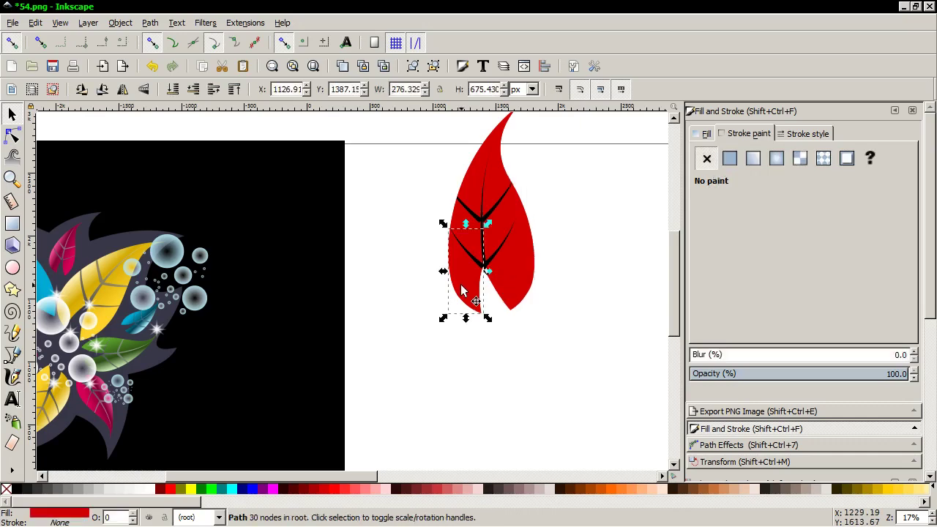
key("Escape")
left_click(468, 239)
key("Escape")
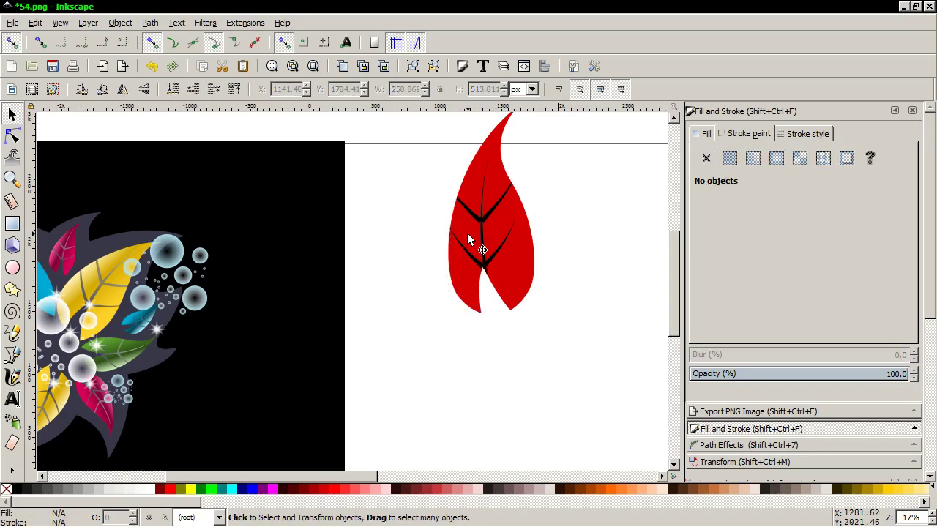
right_click(467, 186)
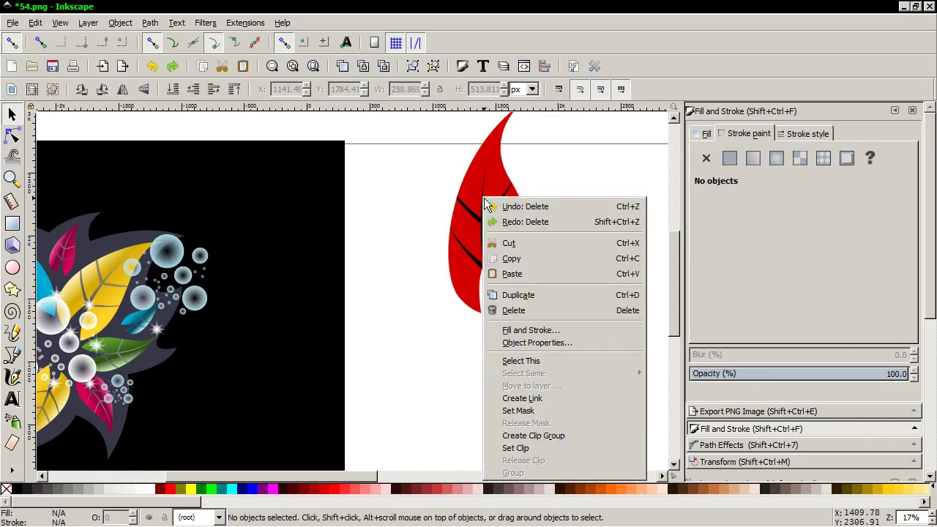
right_click(480, 210)
right_click(485, 224)
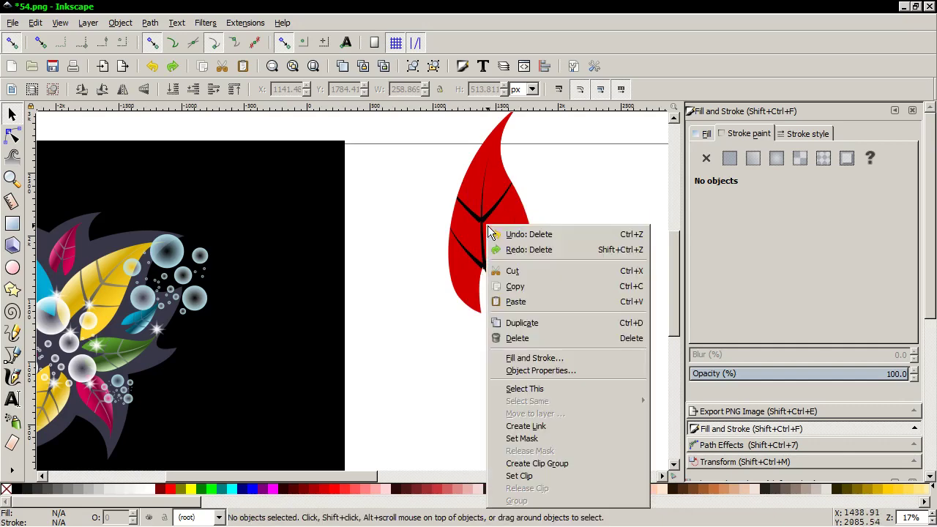
left_click(512, 234)
right_click(511, 228)
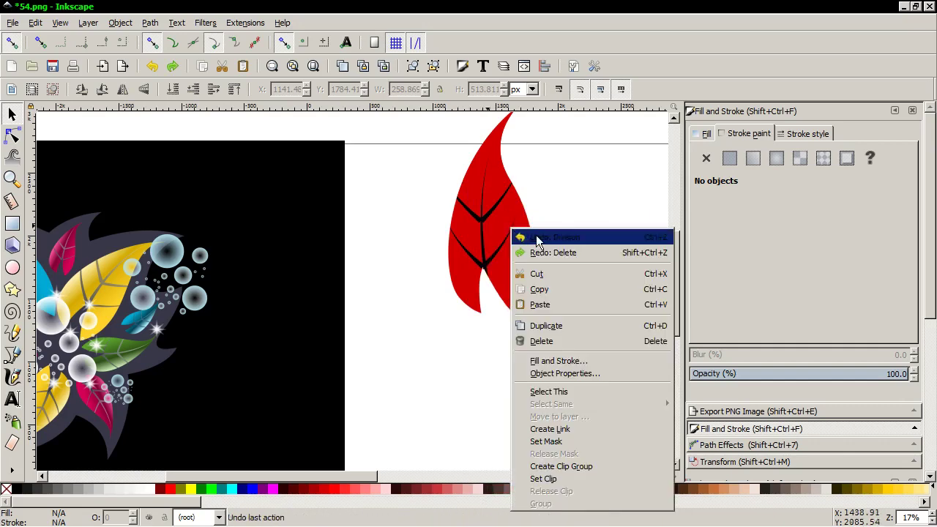
key("Escape")
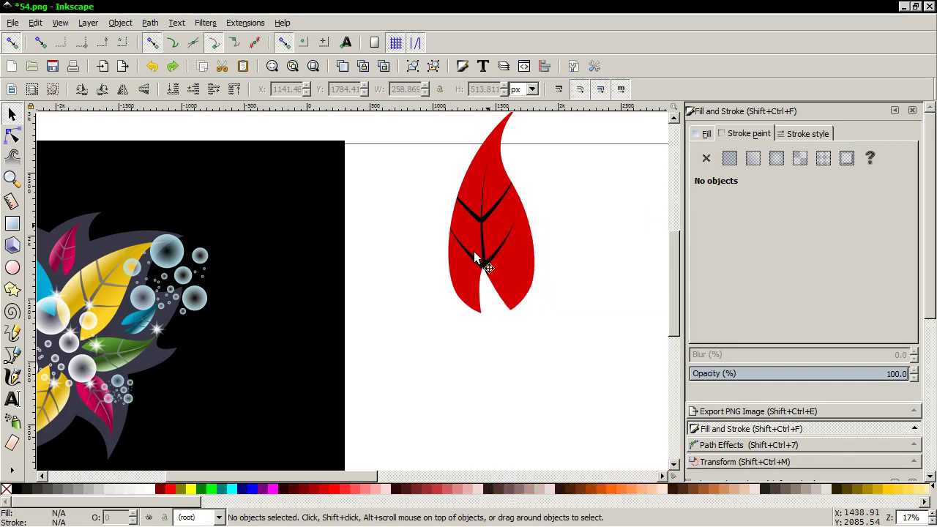
scroll(475, 257, "up", 3, "ctrl")
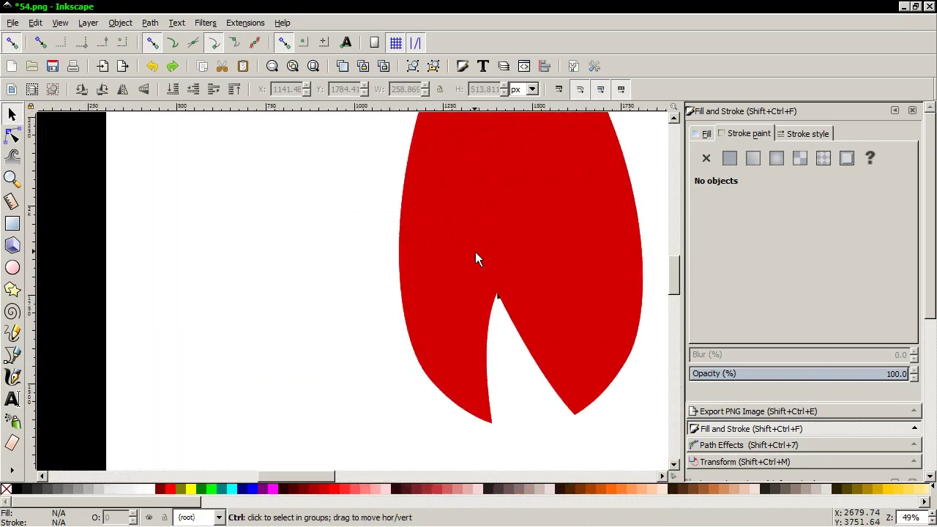
Delete the red covering piece, then Union two leaf pieces, both veins and the large piece
left_click(498, 272)
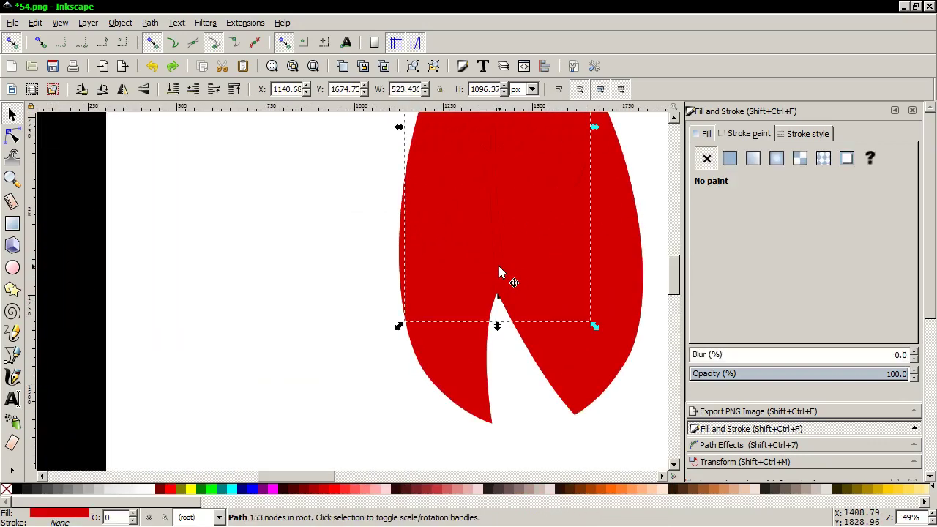
key("Delete")
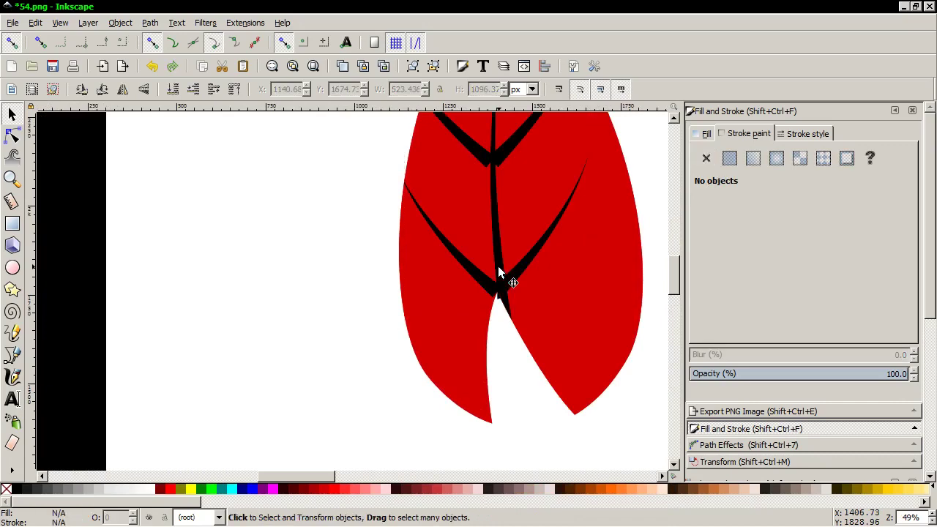
left_click(554, 293)
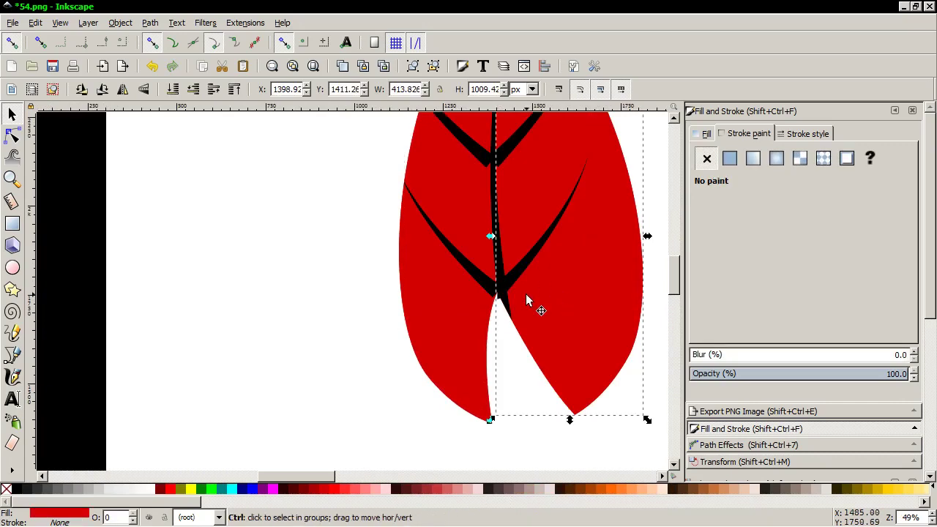
scroll(526, 294, "down", 2, "ctrl")
left_click(492, 293, "shift")
left_click(489, 255, "shift")
left_click(483, 232, "shift")
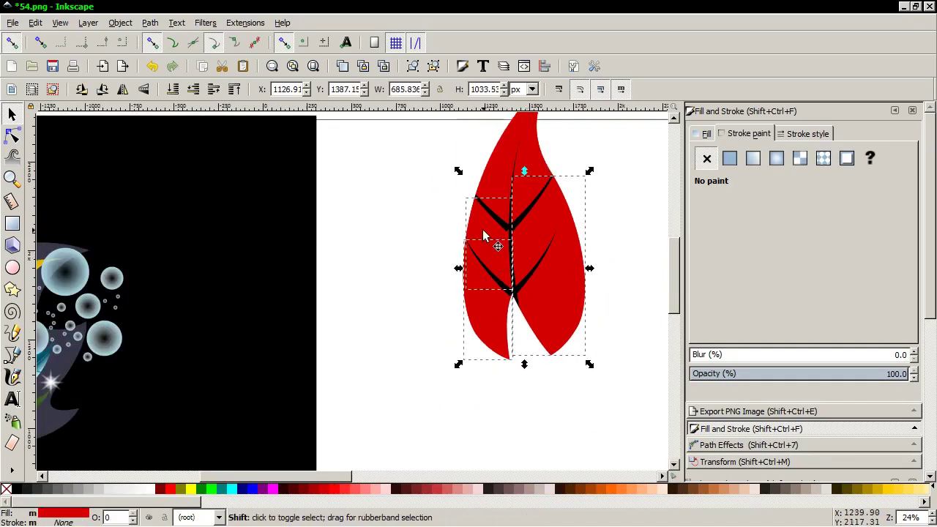
left_click(524, 225, "shift")
left_click(534, 183, "shift")
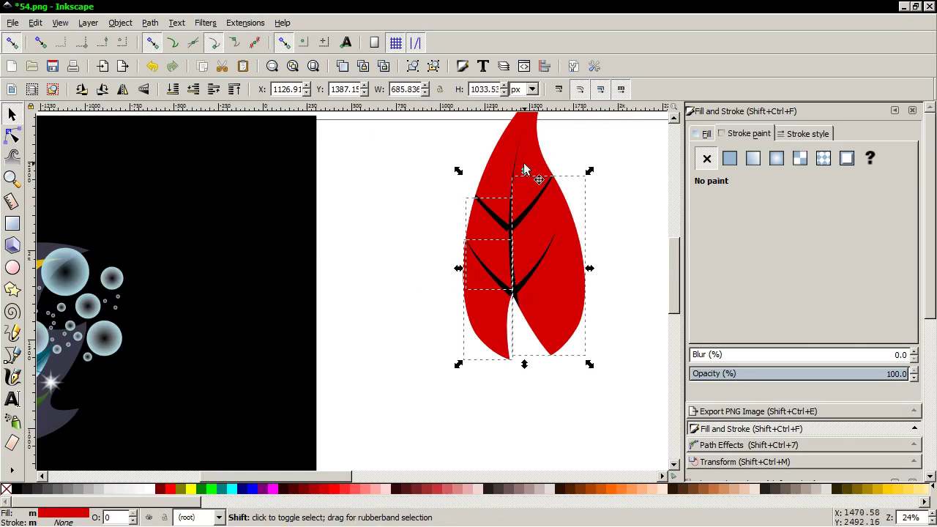
left_click(149, 23)
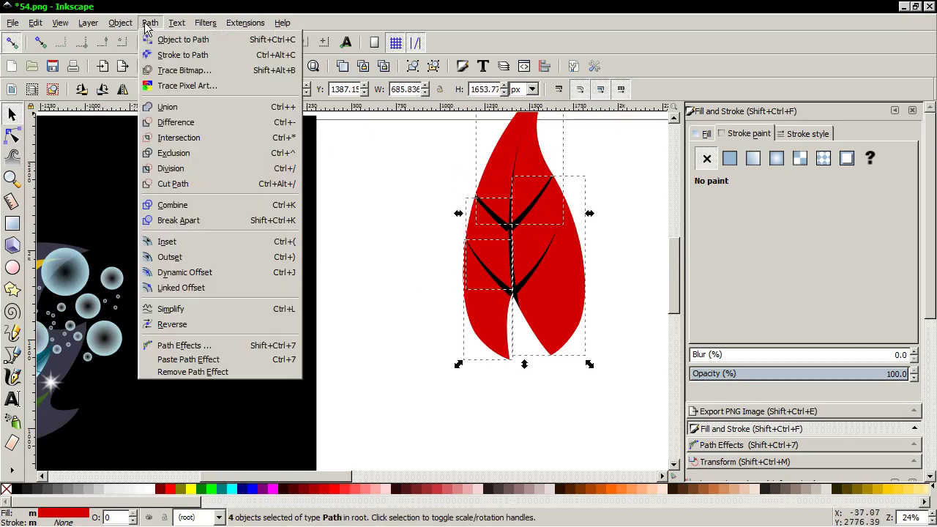
left_click(164, 108)
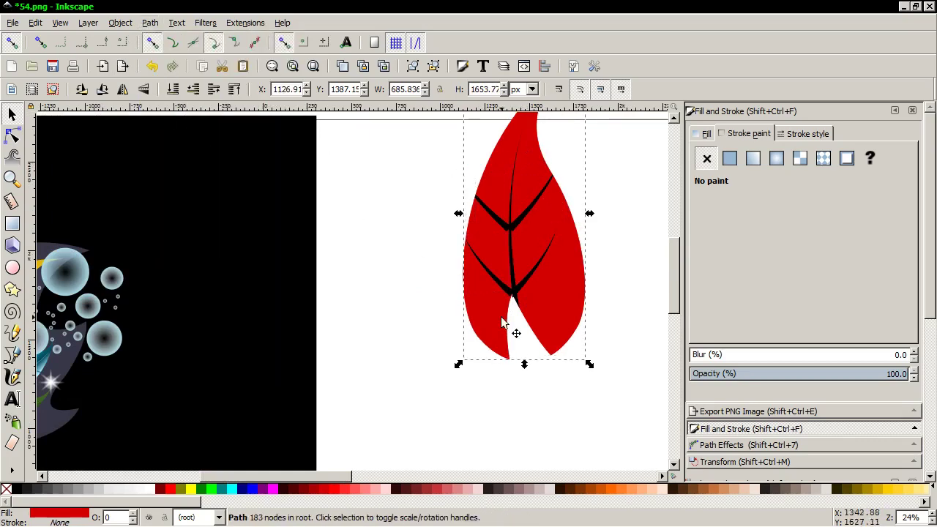
Duplicate the merged leaf with Ctrl+D and simplify the path with Ctrl+L
key("ctrl+d")
mouse_move(546, 317)
left_mouse_down()
mouse_move(475, 331)
mouse_move(544, 325)
left_mouse_up()
key("ctrl+l")
key("Escape")
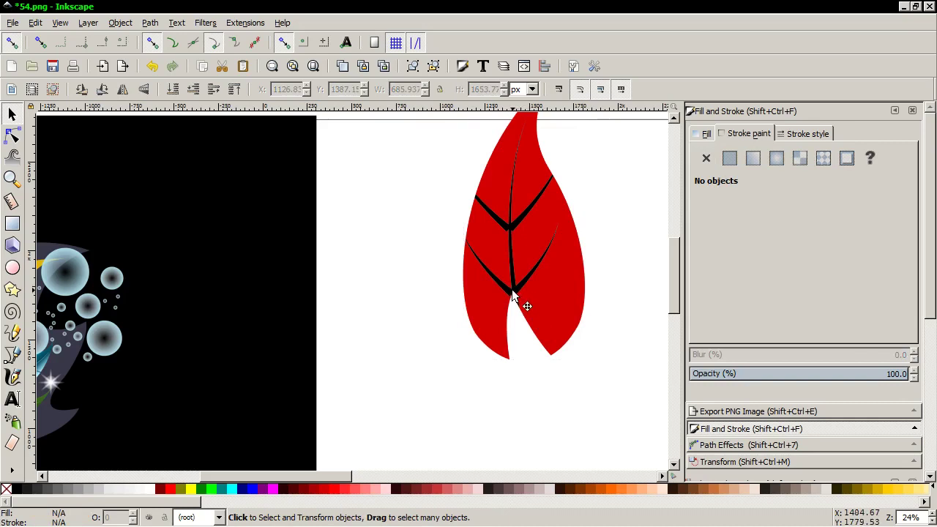
Fill the vein shape with 60% Gray instead of black
left_click(513, 295)
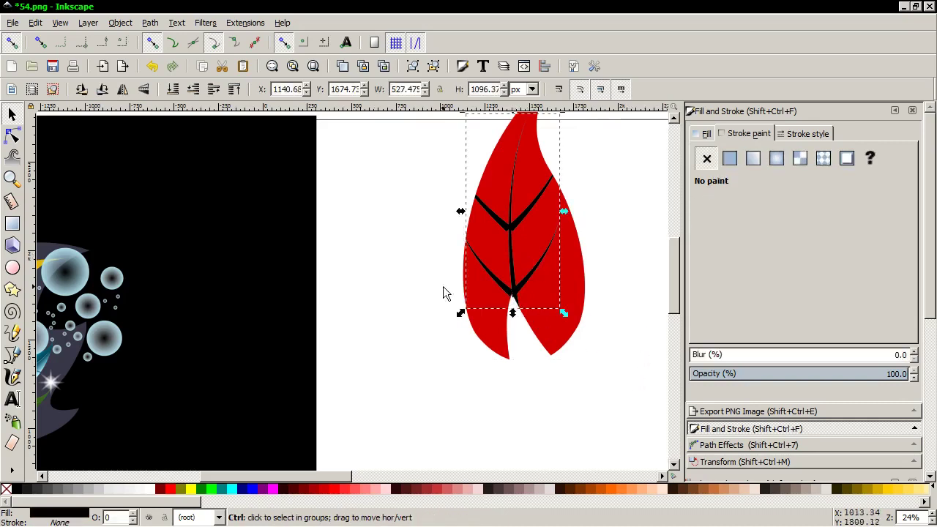
left_click(76, 489)
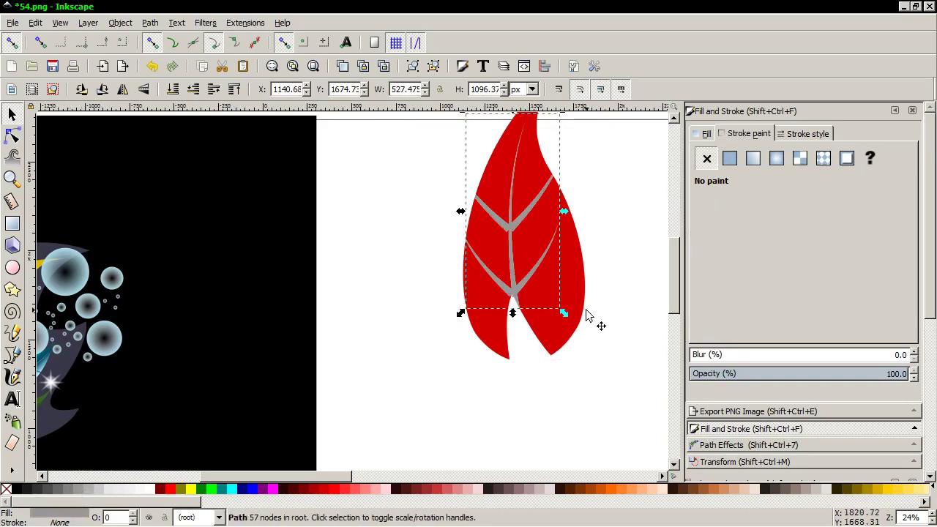
scroll(381, 326, "down", 1)
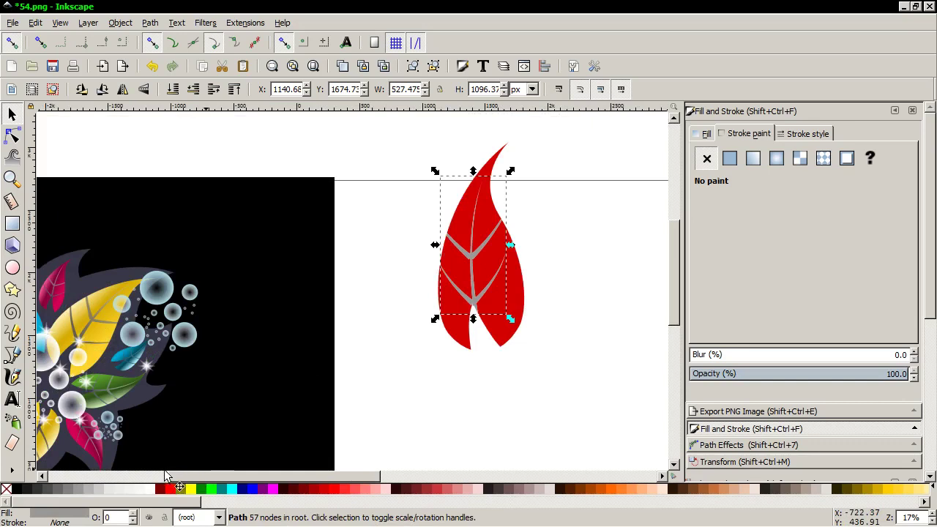
left_click(49, 496)
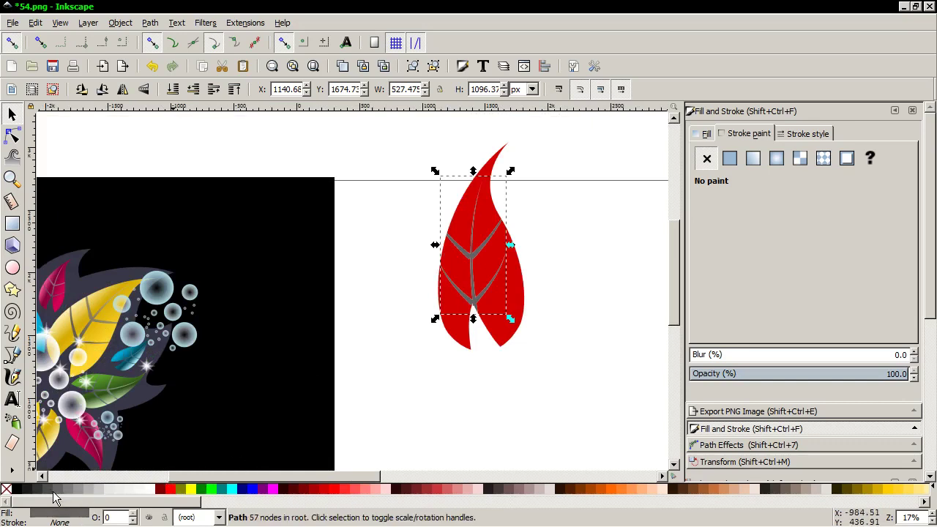
Try a linear gradient outline on the veins, aligned from the leaf base toward the tip
left_click(752, 158)
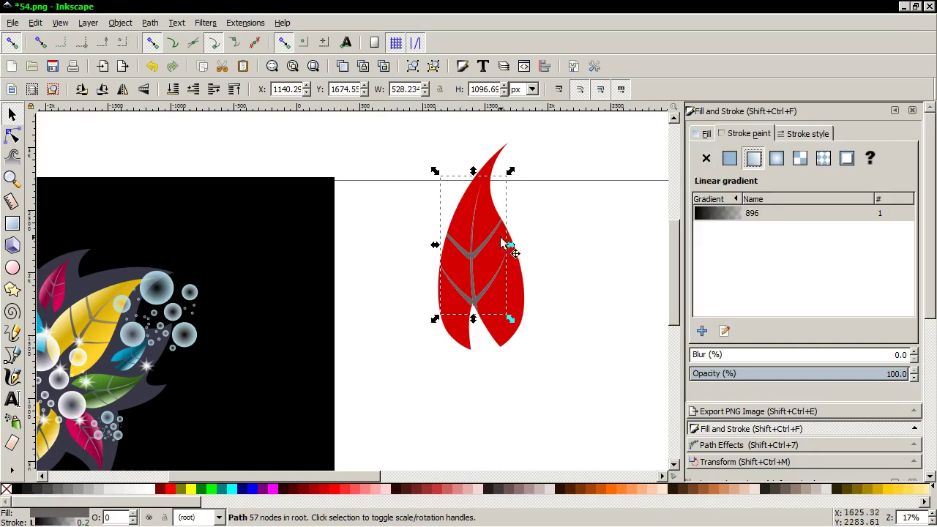
left_click(724, 331)
mouse_move(440, 245)
left_mouse_down()
mouse_move(540, 205)
mouse_move(476, 310)
left_mouse_up()
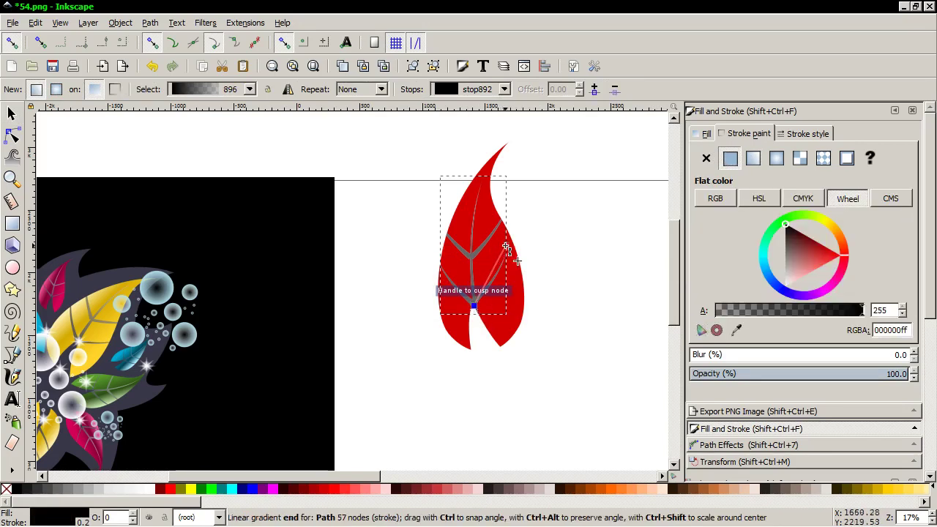
mouse_move(505, 245)
left_mouse_down()
mouse_move(477, 184)
mouse_move(479, 199)
left_mouse_up()
scroll(480, 201, "up", 5)
scroll(479, 202, "up", 1)
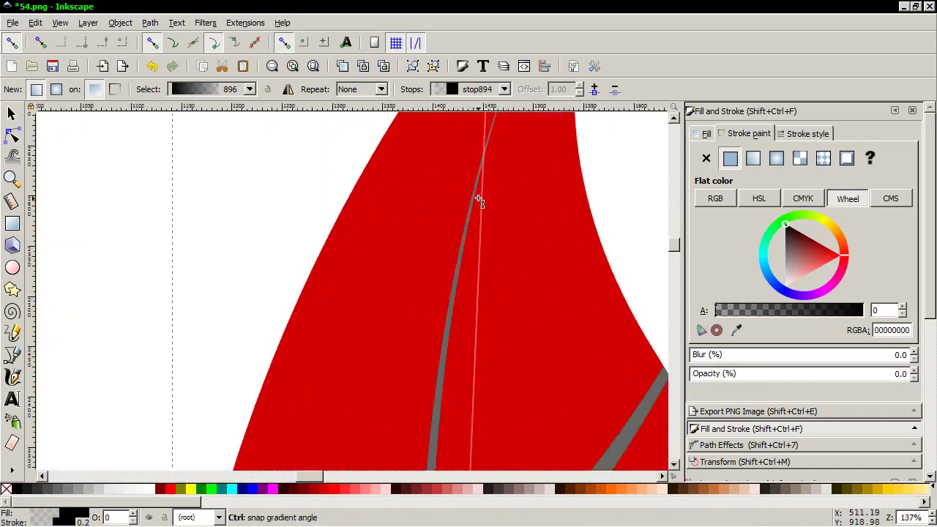
scroll(480, 201, "up", 4)
scroll(490, 235, "up", 4)
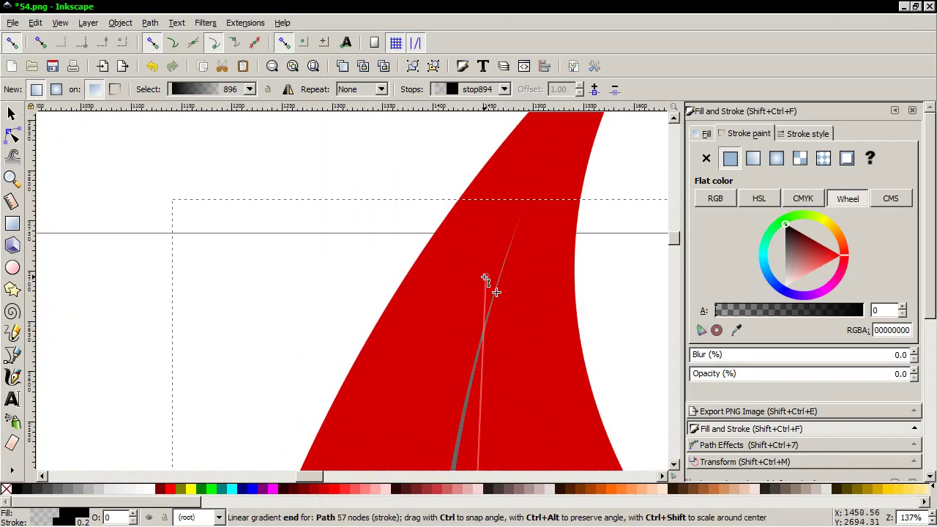
left_click_drag(486, 278, 476, 376)
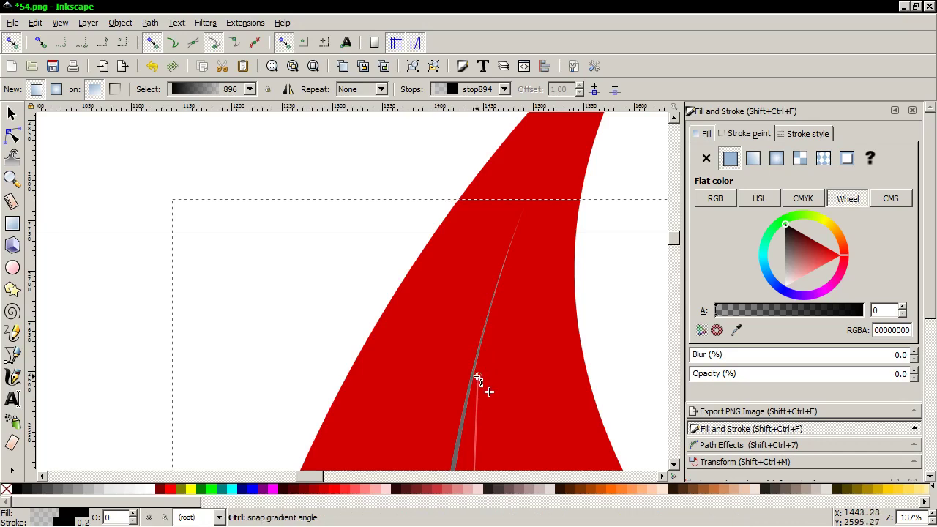
scroll(478, 377, "down", 4)
scroll(477, 377, "down", 3)
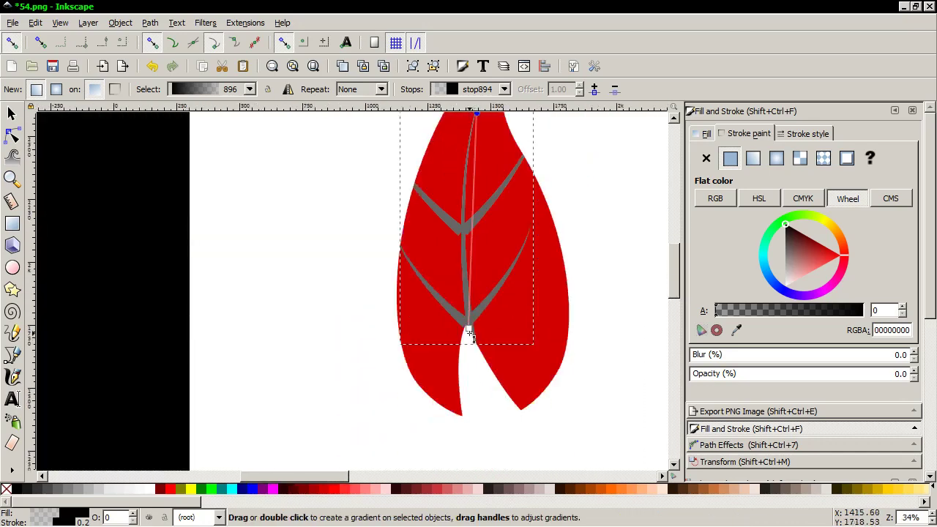
left_click_drag(472, 333, 473, 374)
left_click_drag(476, 114, 477, 233)
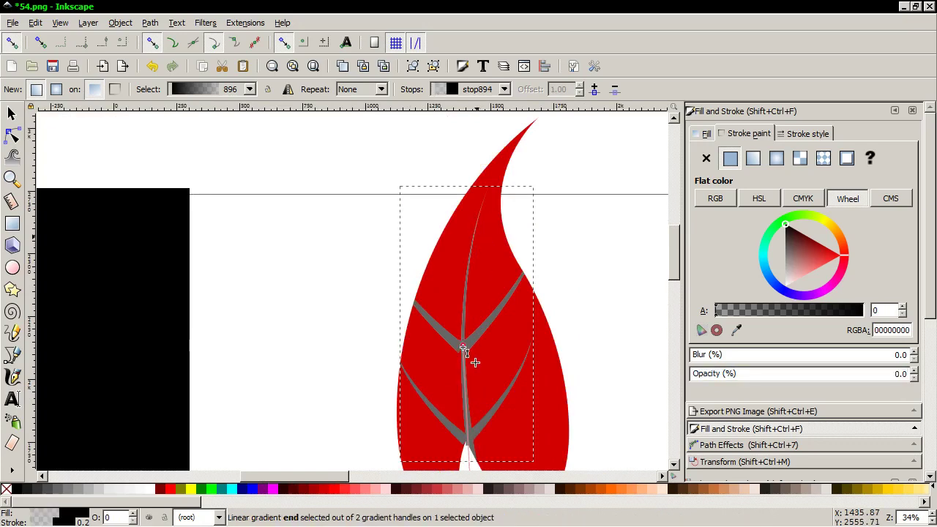
scroll(463, 353, "down", 2, "ctrl")
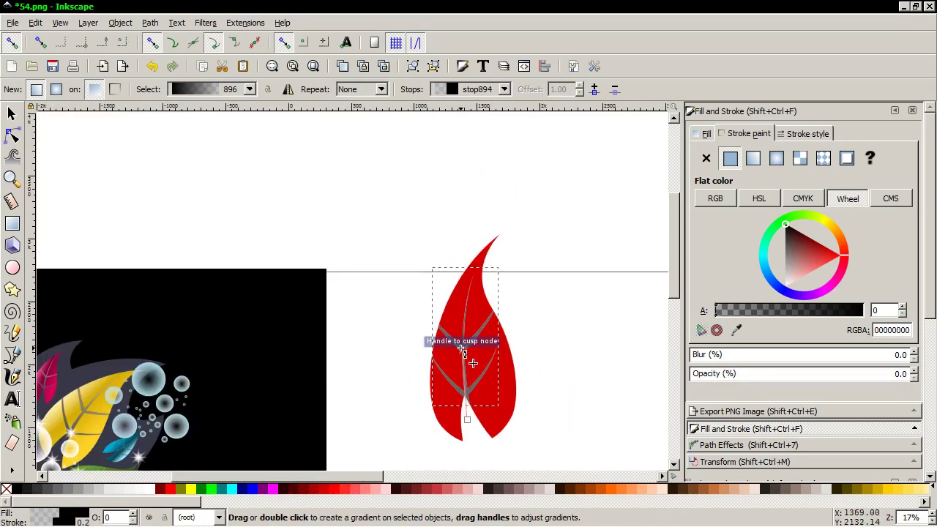
Reapply the linear gradient outline, snapping its start to the vein base and its end up the midrib
left_click(11, 114)
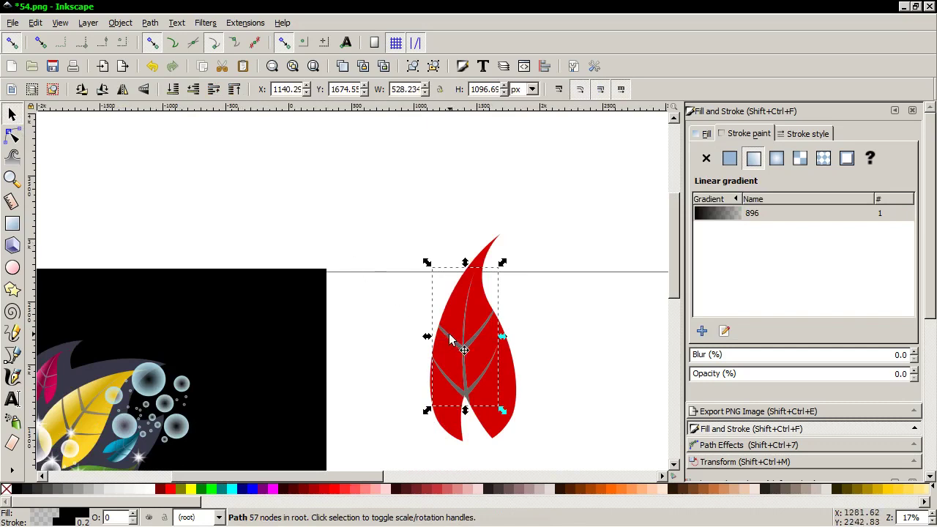
mouse_move(468, 342)
left_mouse_down()
mouse_move(451, 330)
mouse_move(466, 350)
left_mouse_up()
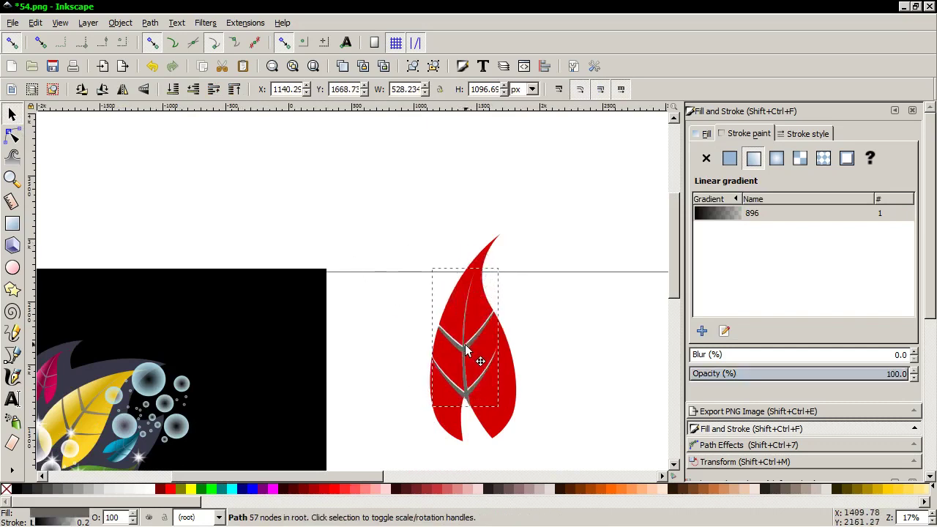
left_click(755, 160)
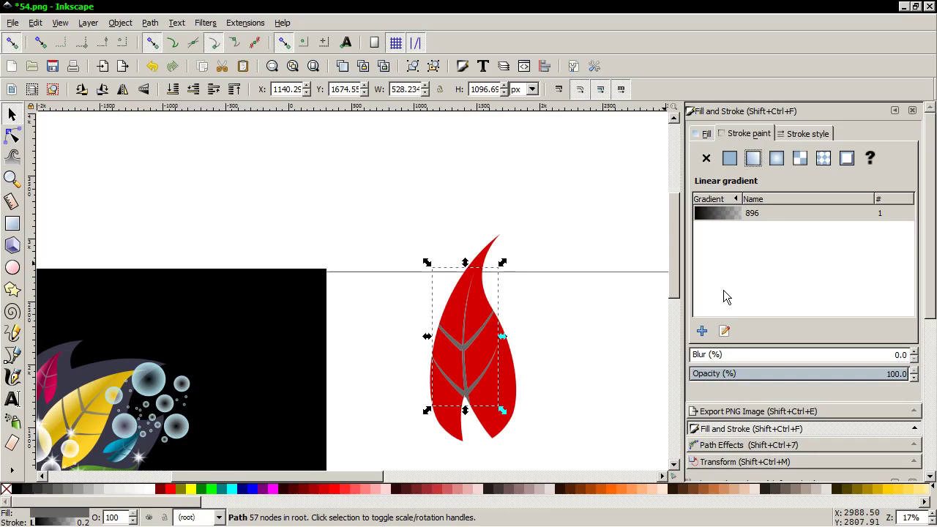
left_click(725, 331)
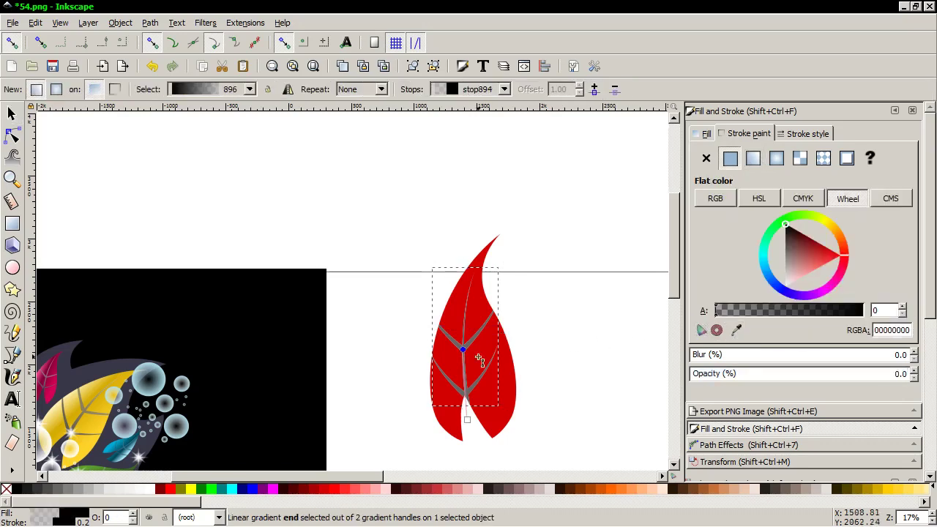
left_click_drag(466, 353, 465, 312)
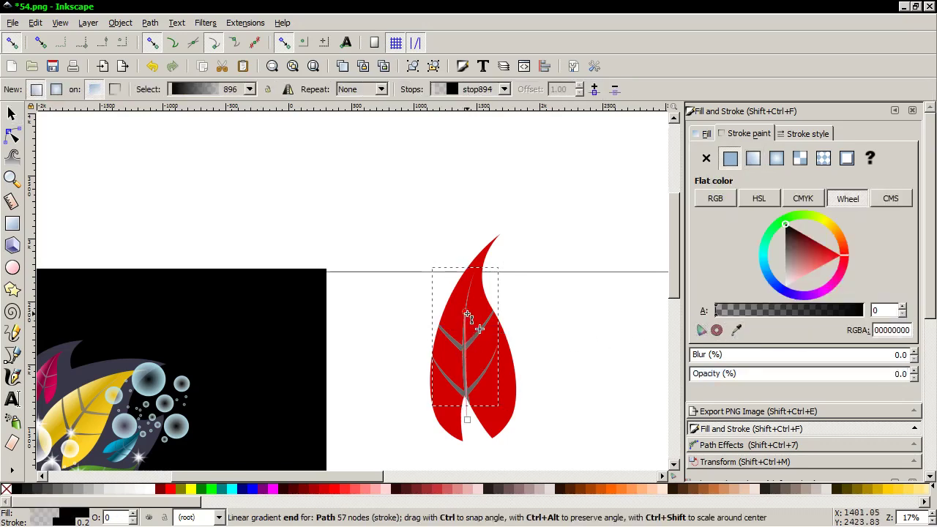
left_click_drag(467, 420, 464, 394)
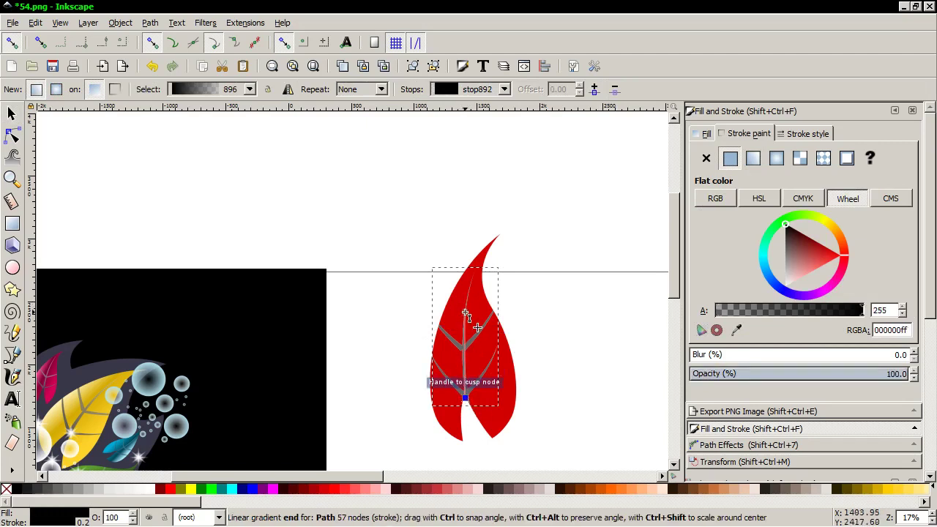
Set the outline stops to 60% gray and transparent white, then remove the vein outline paint
left_click(59, 489)
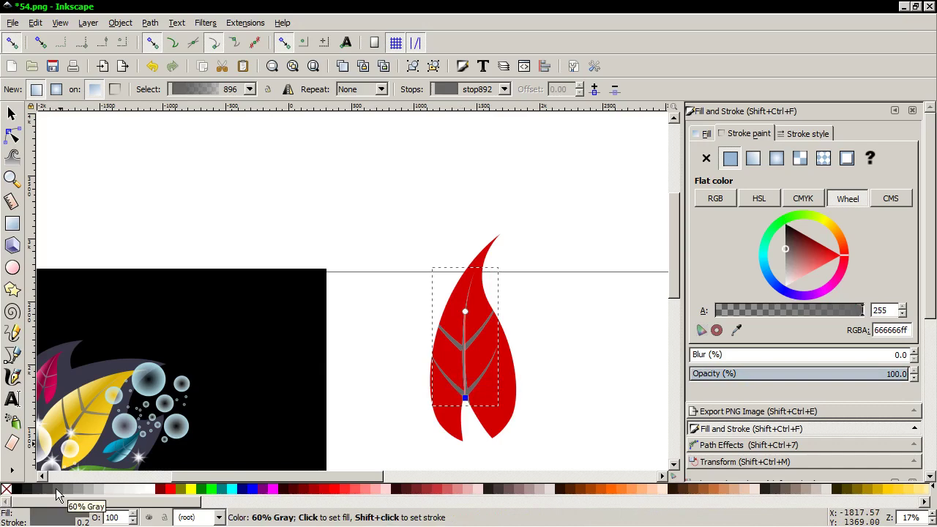
left_click(465, 313)
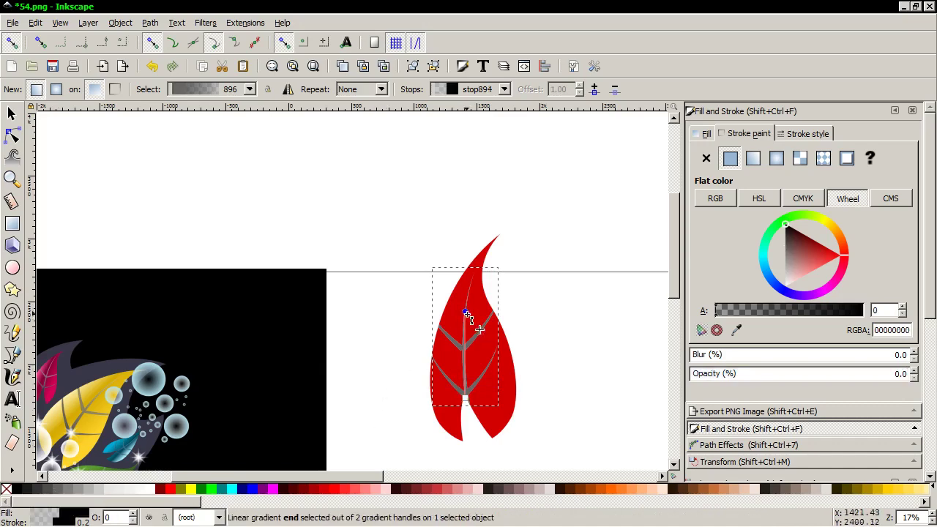
left_click(152, 492)
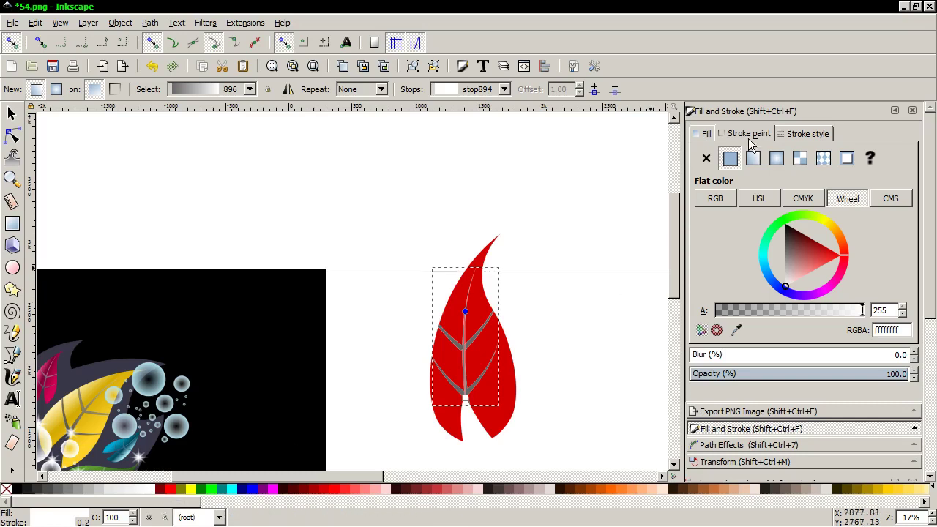
left_click(704, 159)
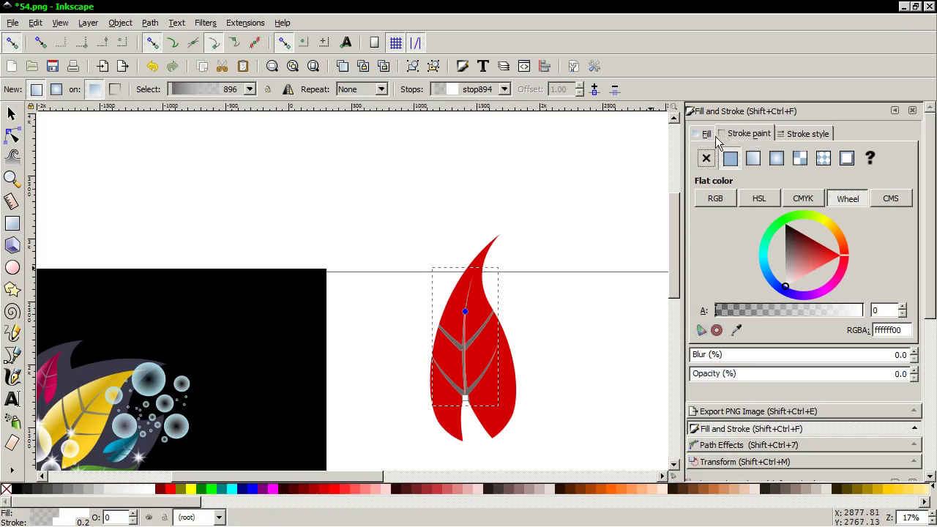
left_click(728, 138)
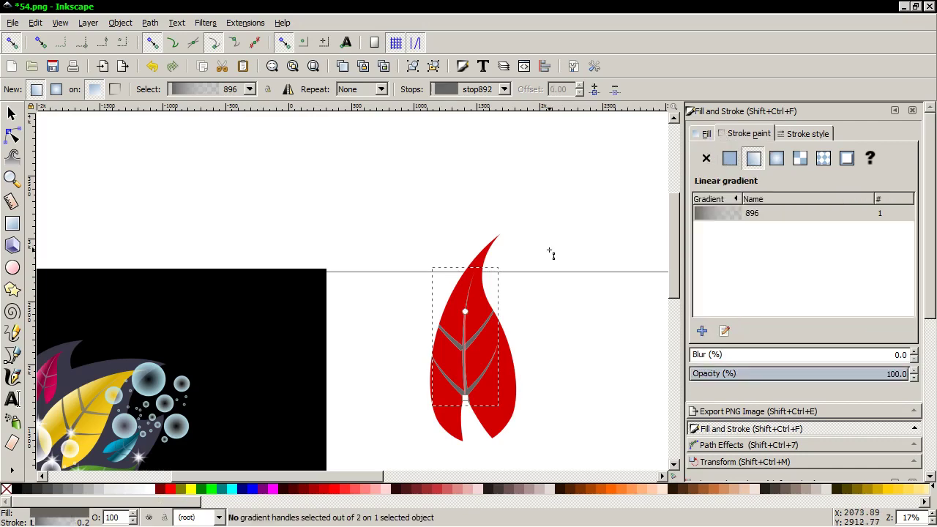
left_click(707, 159)
Give the vein fill a vertical linear gradient, solid at the base and fading toward the tip
left_click(707, 134)
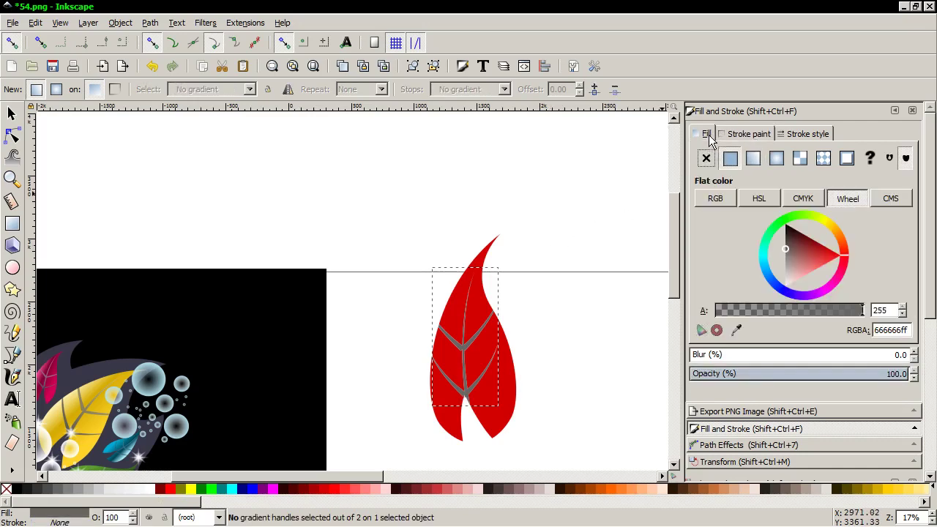
left_click(752, 159)
left_click_drag(435, 335, 465, 397)
mouse_move(497, 337)
left_mouse_down()
mouse_move(467, 303)
mouse_move(469, 289)
left_mouse_up()
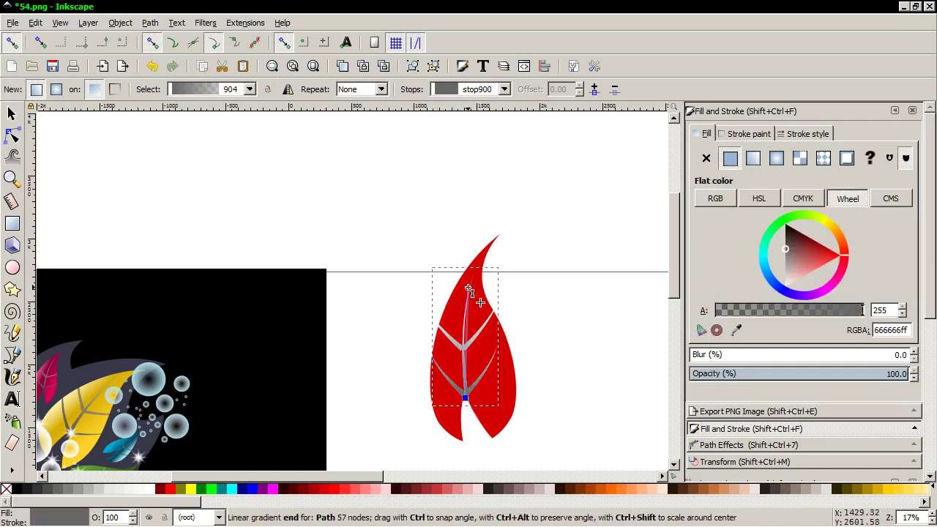
left_click(12, 114)
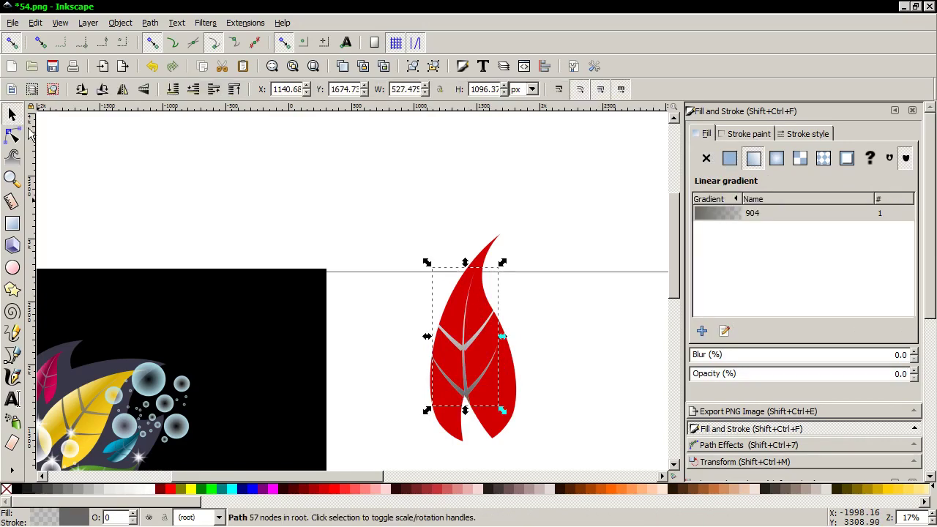
Give the red leaf body a linear gradient fill with an added, fully opaque middle and end stop
left_click(477, 353)
scroll(476, 356, "down", 1, "ctrl")
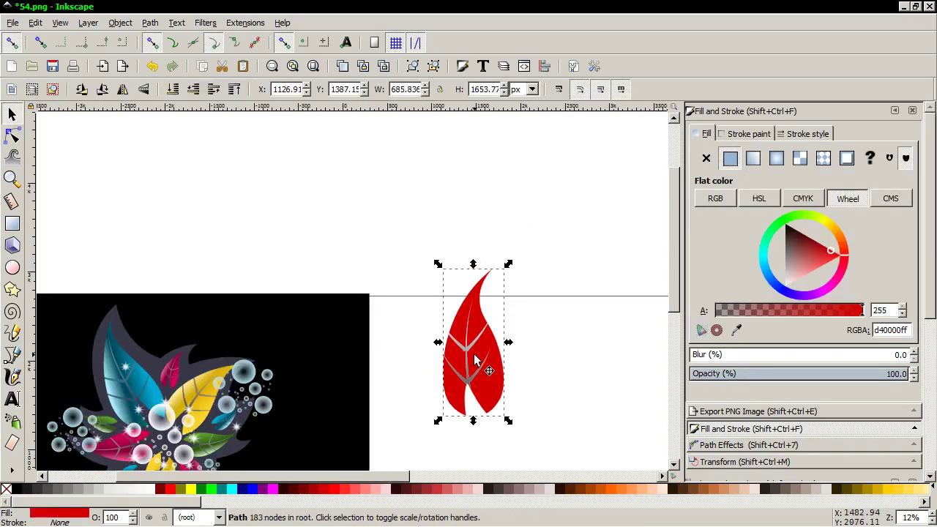
left_click(763, 156)
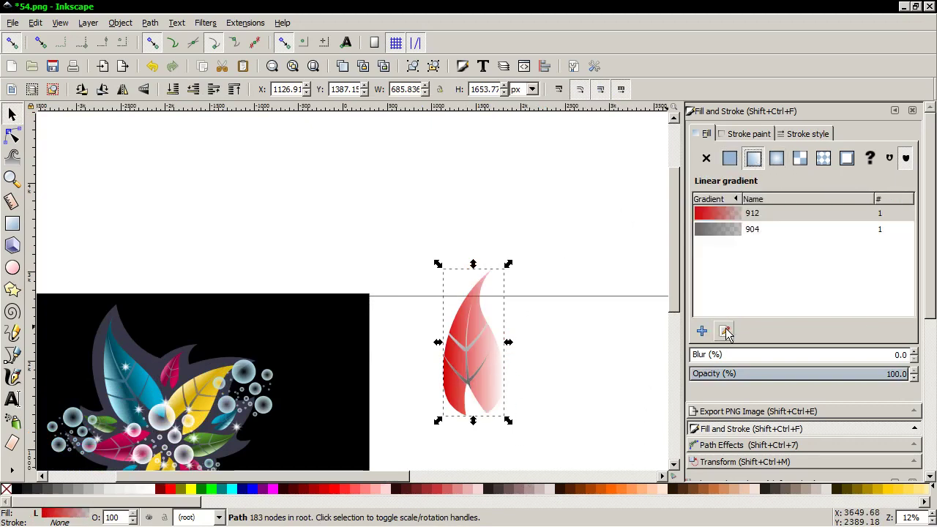
left_click(724, 331)
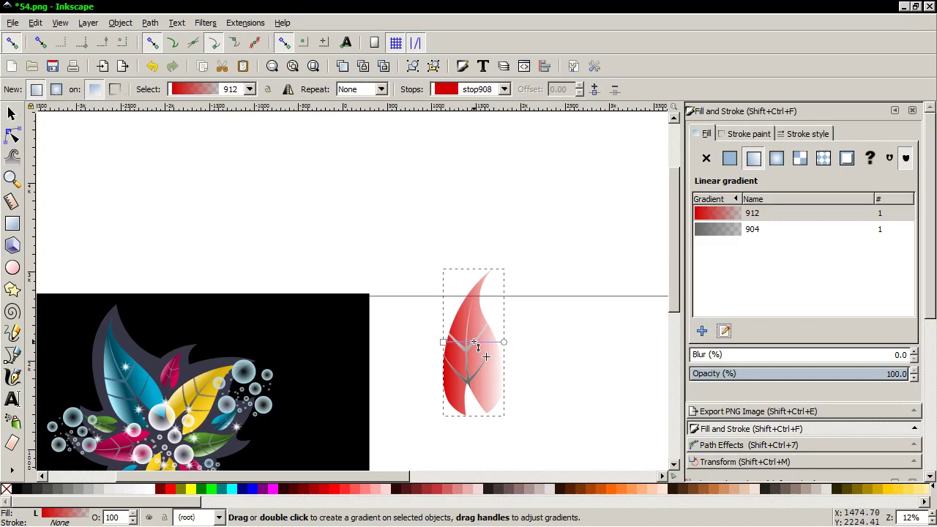
double_click(475, 342)
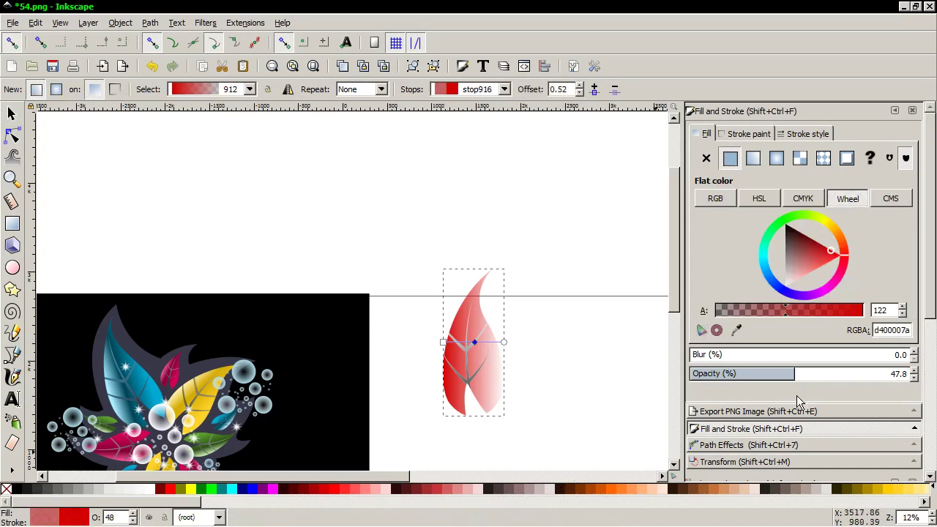
left_click_drag(793, 373, 911, 373)
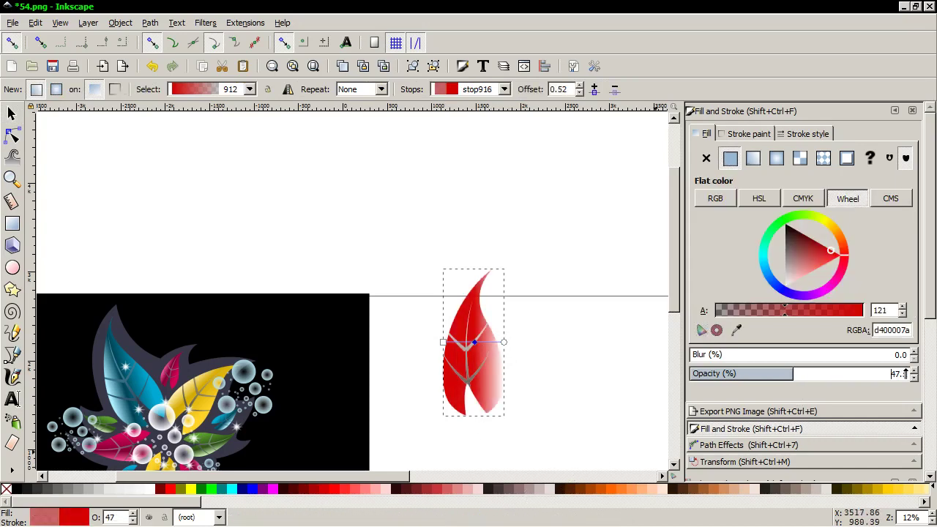
left_click(503, 341)
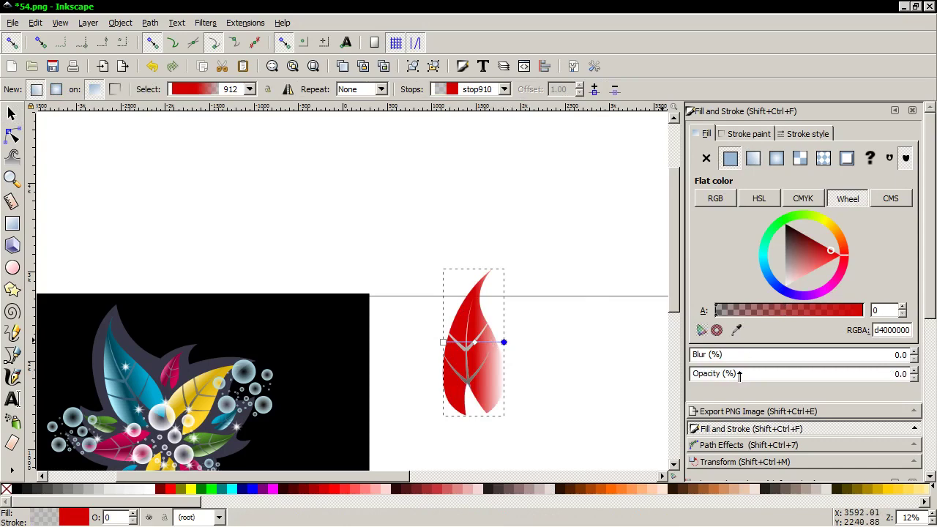
left_click_drag(739, 375, 911, 373)
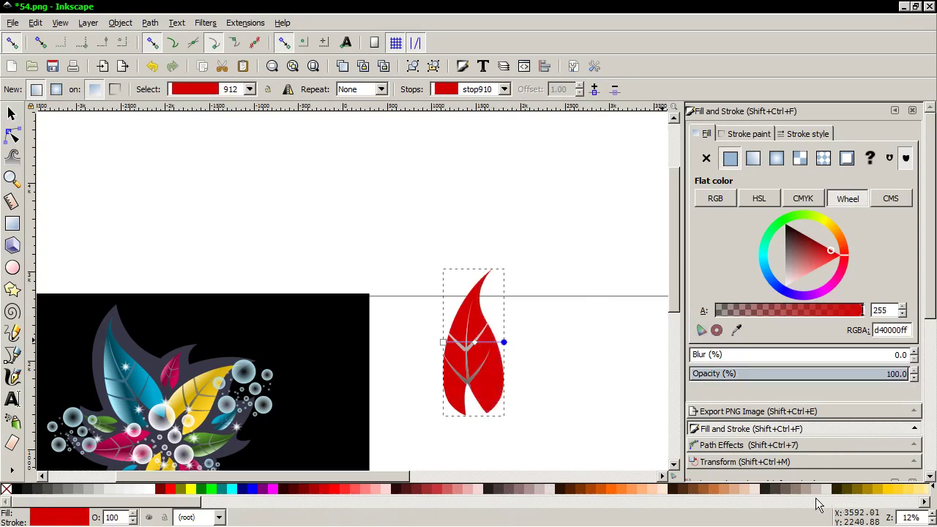
Colour the gradient stops bright yellow at the end, dark gold in the middle, pale yellow at the start
left_click(882, 491)
left_click(887, 489)
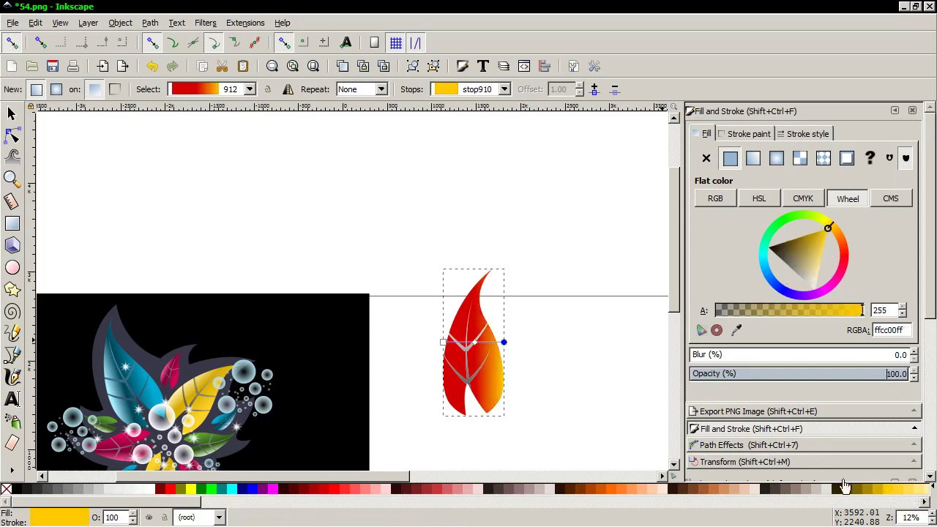
left_click(474, 342)
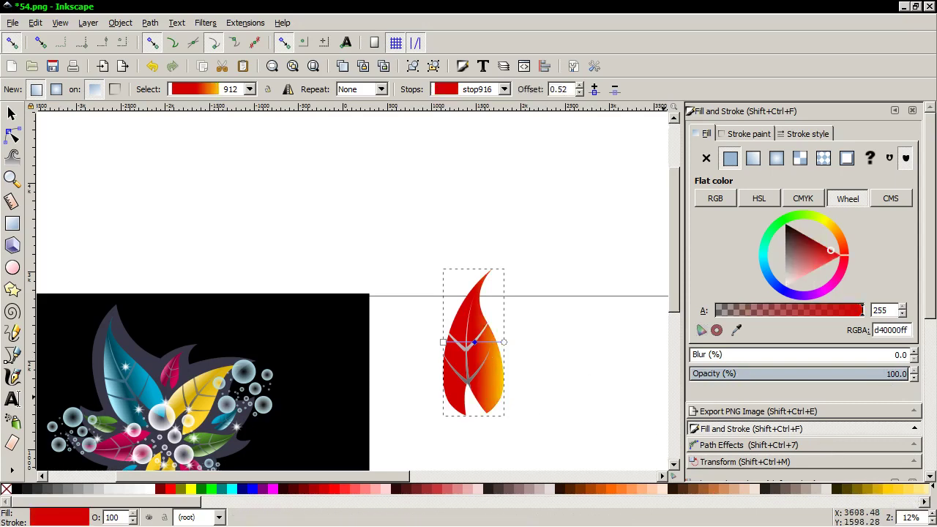
left_click(869, 489)
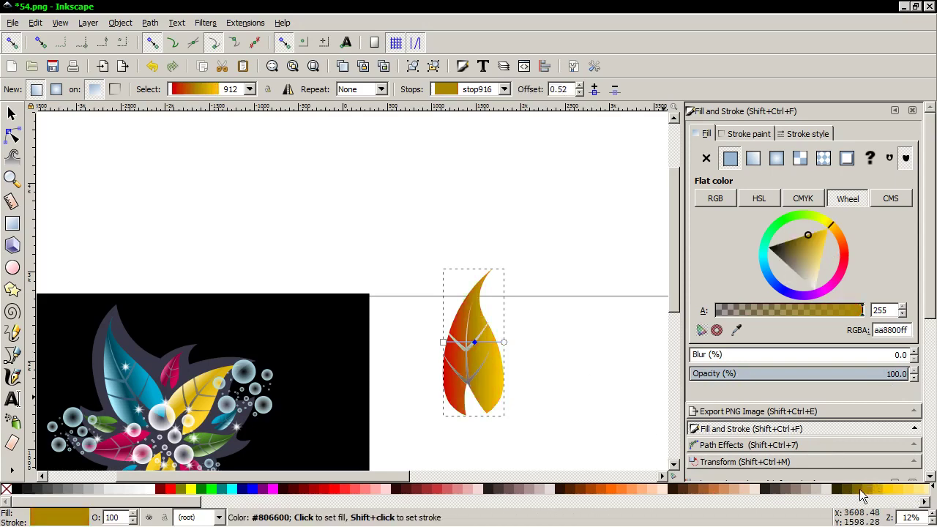
left_click(442, 342)
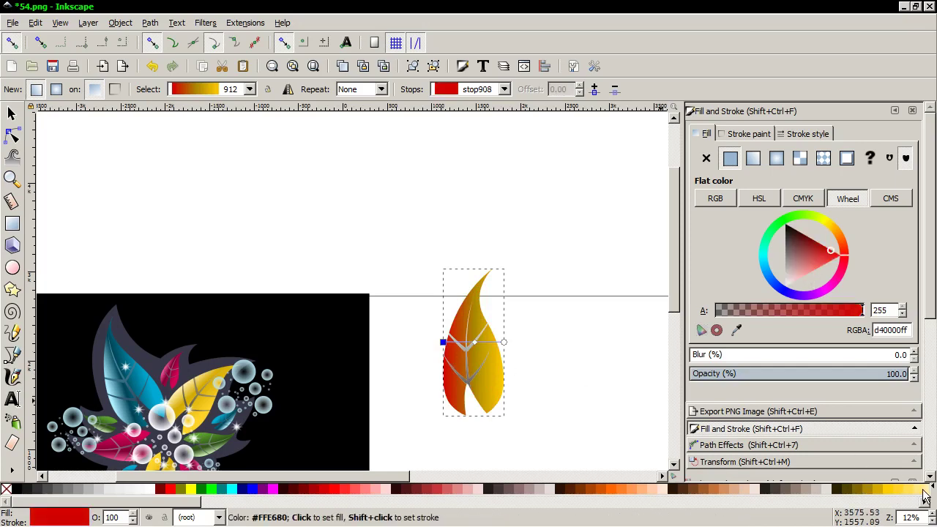
left_click(925, 489)
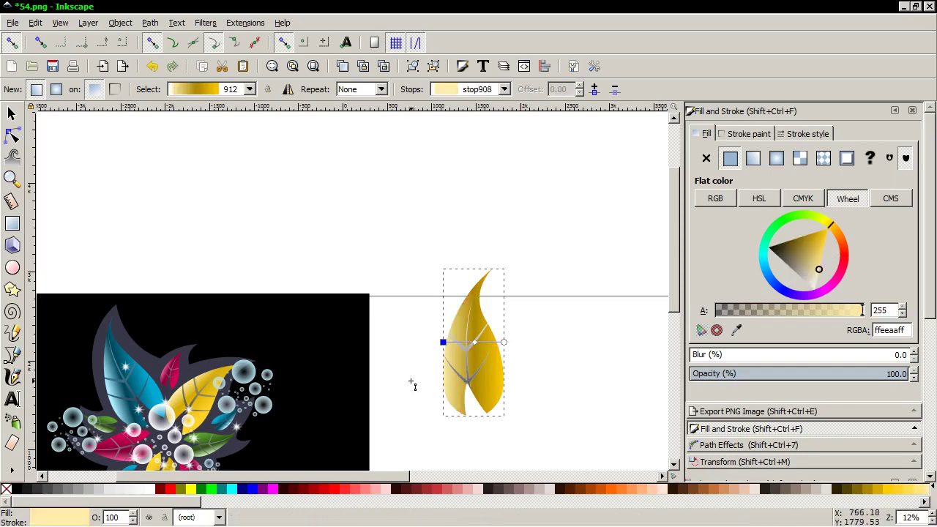
Nudge the middle stop left and tilt the gradient end slightly downward
scroll(407, 386, "down", 1)
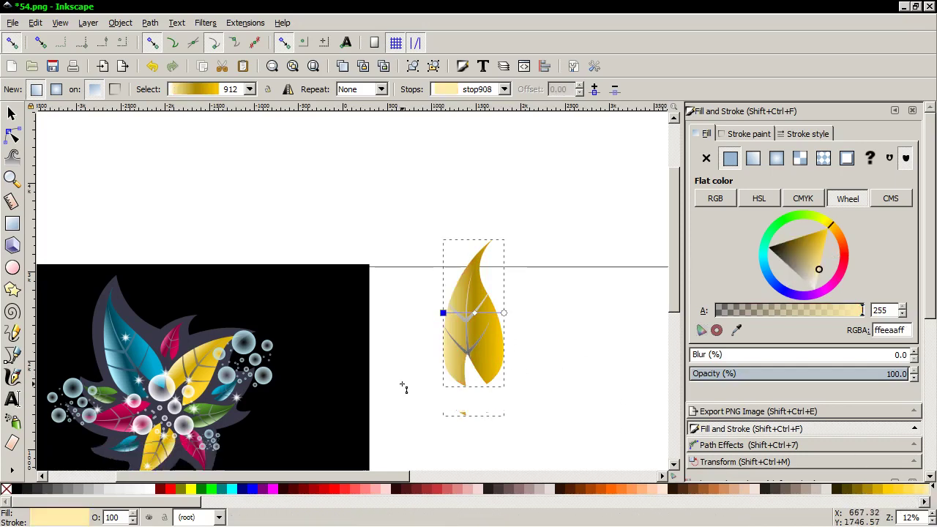
left_click_drag(476, 315, 469, 316)
left_click(468, 314)
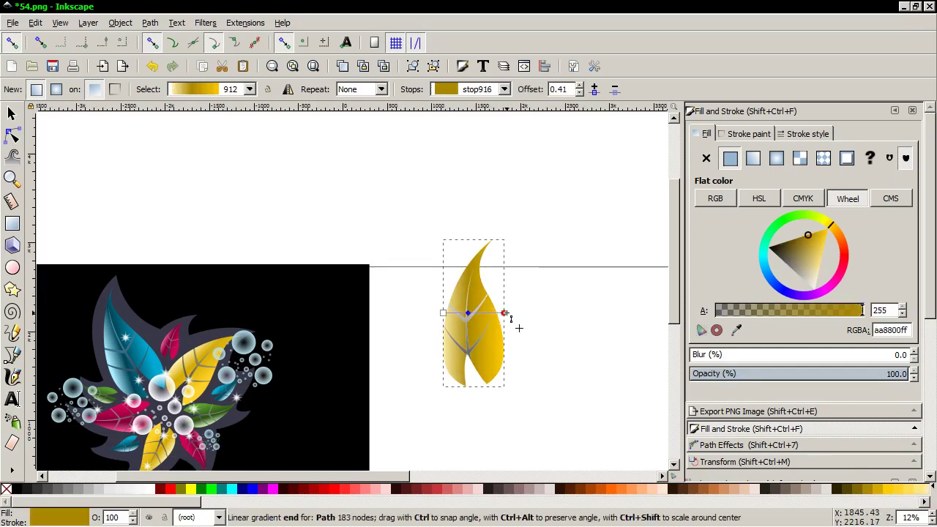
left_click_drag(504, 314, 503, 323)
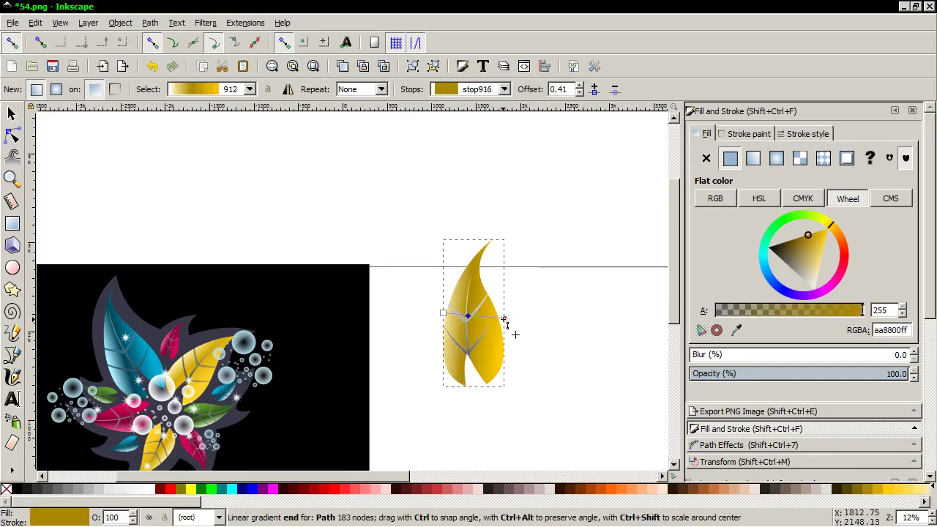
left_click(502, 322)
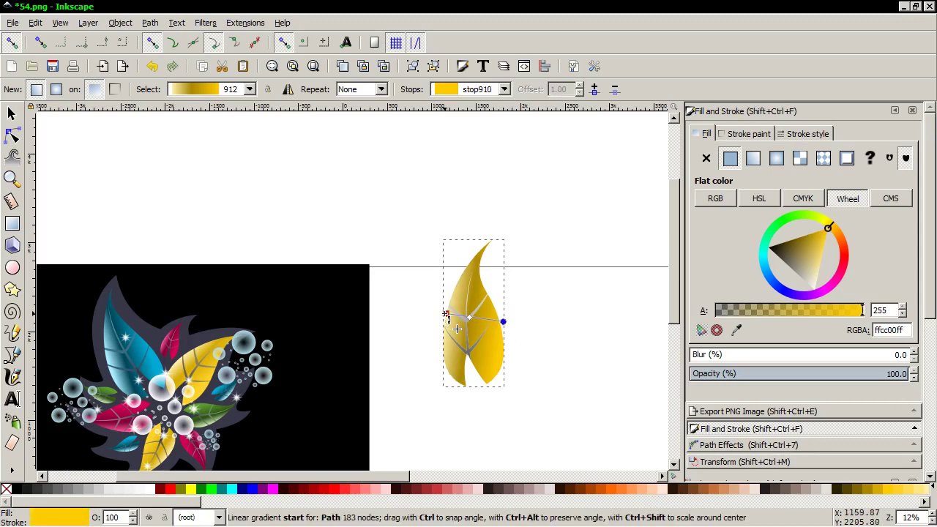
left_click(446, 314)
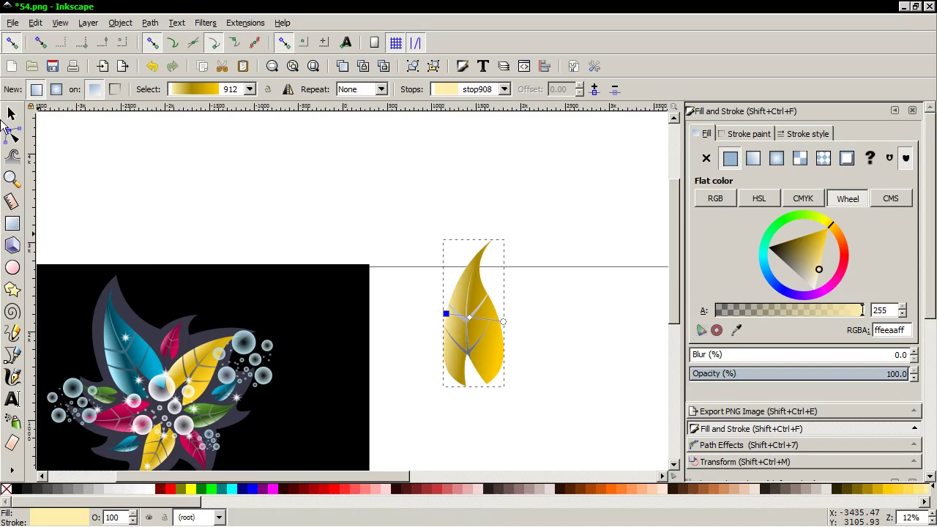
left_click(11, 115)
left_click_drag(422, 200, 544, 452)
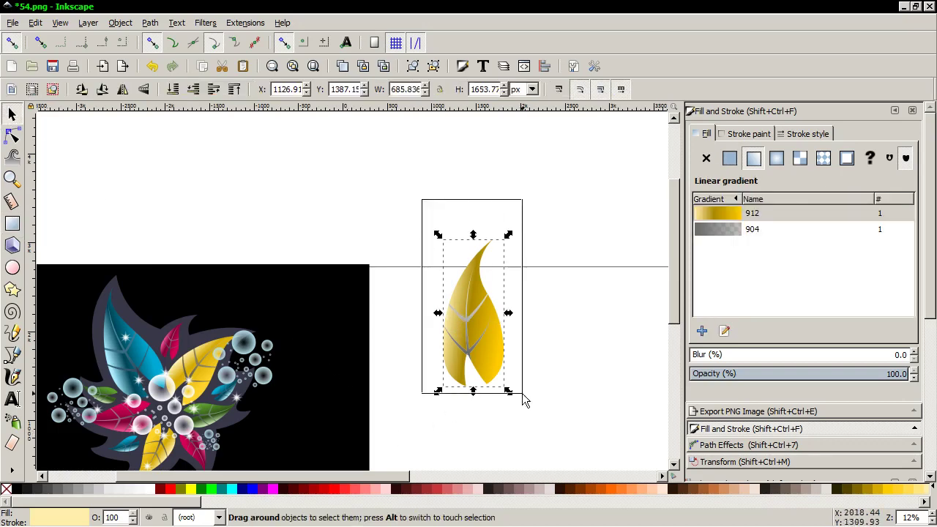
Duplicate the whole yellow leaf and place the copy to its right
right_click(493, 364)
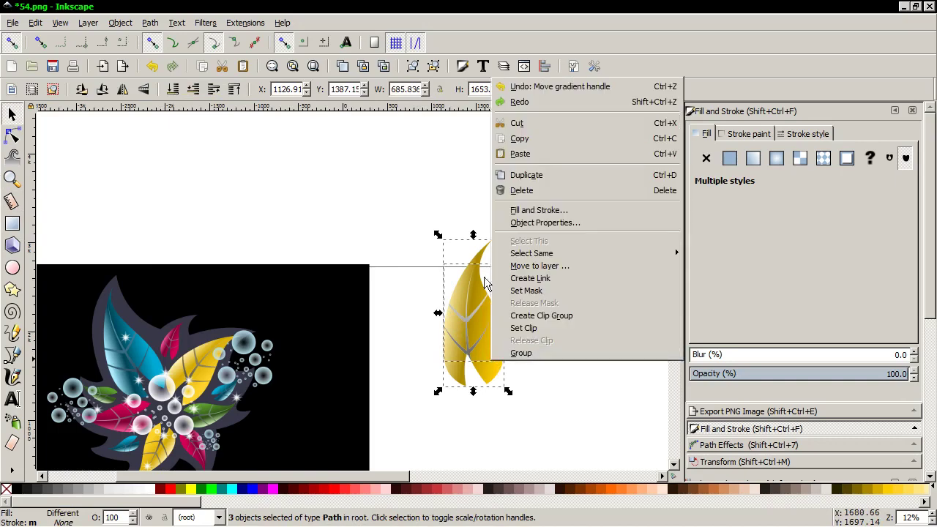
left_click(530, 182)
mouse_move(479, 333)
left_mouse_down()
mouse_move(595, 331)
mouse_move(584, 332)
left_mouse_up()
left_click(615, 352)
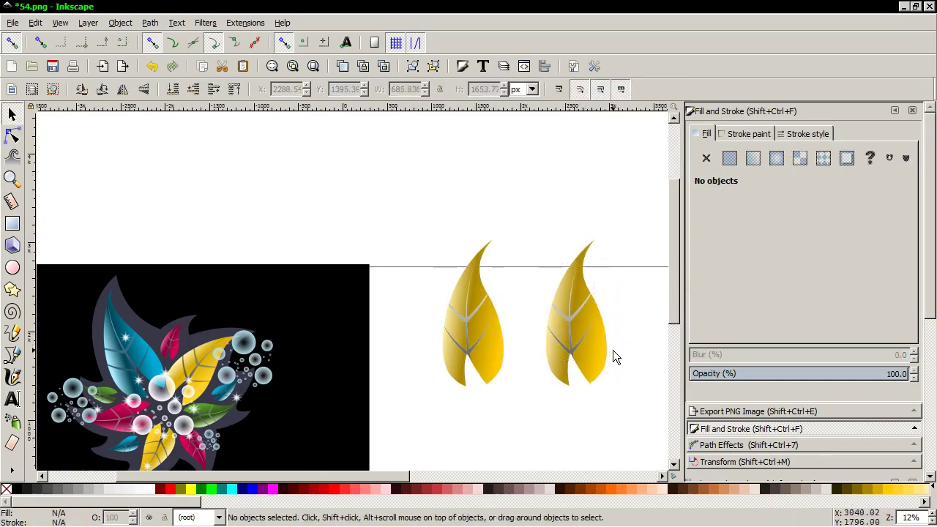
left_click(600, 352)
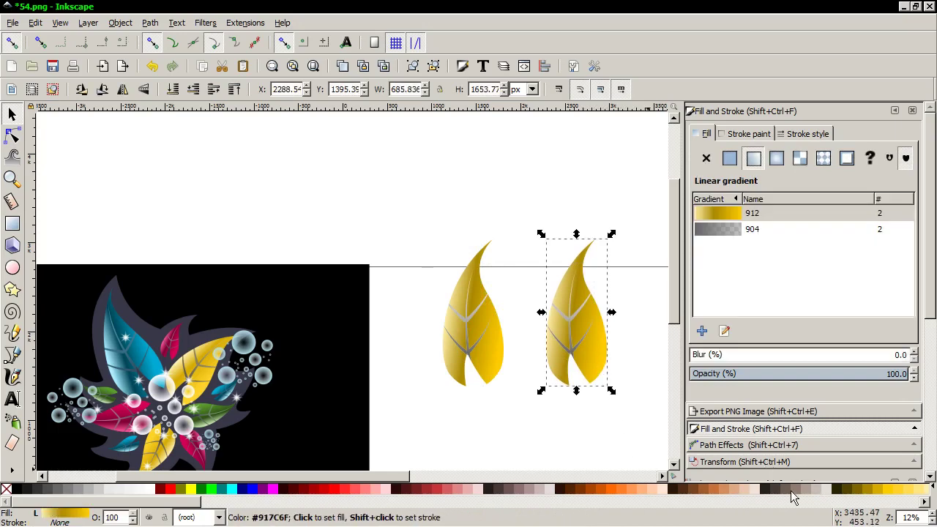
left_click(724, 331)
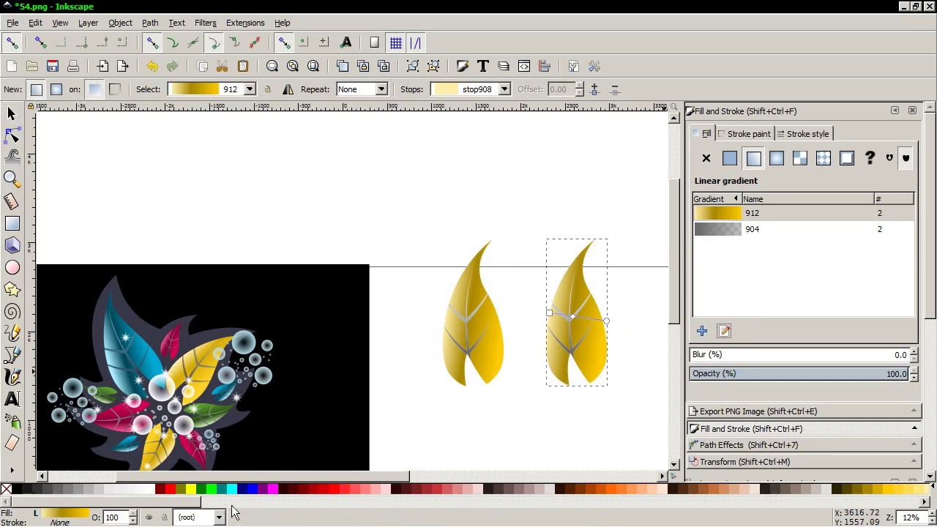
Recolour the copy's gradient: dark crimson middle stop, pink end stop, light pink start stop
left_click_drag(190, 502, 918, 504)
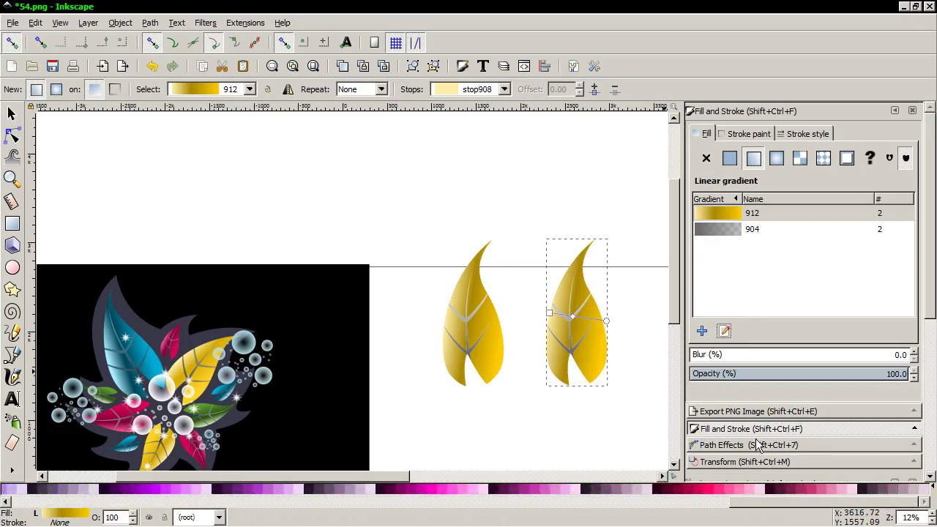
left_click(573, 316)
left_click(677, 490)
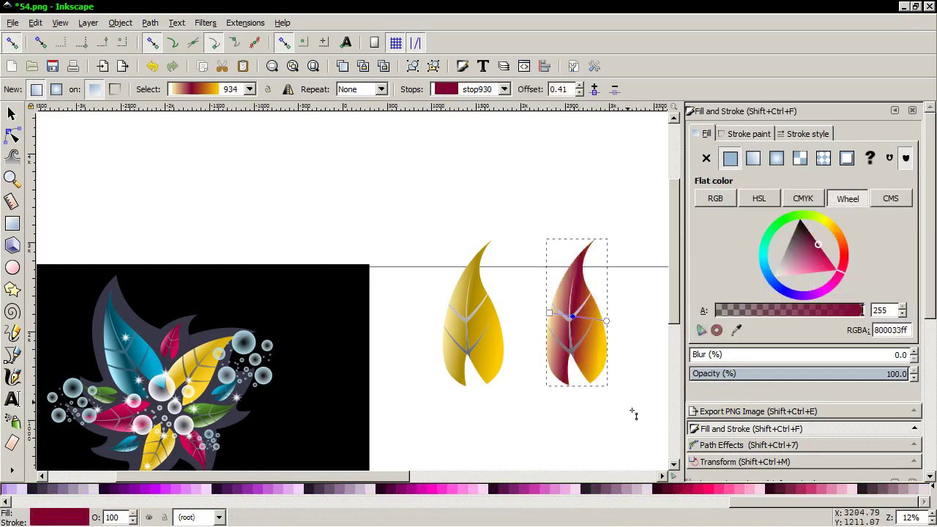
left_click(606, 320)
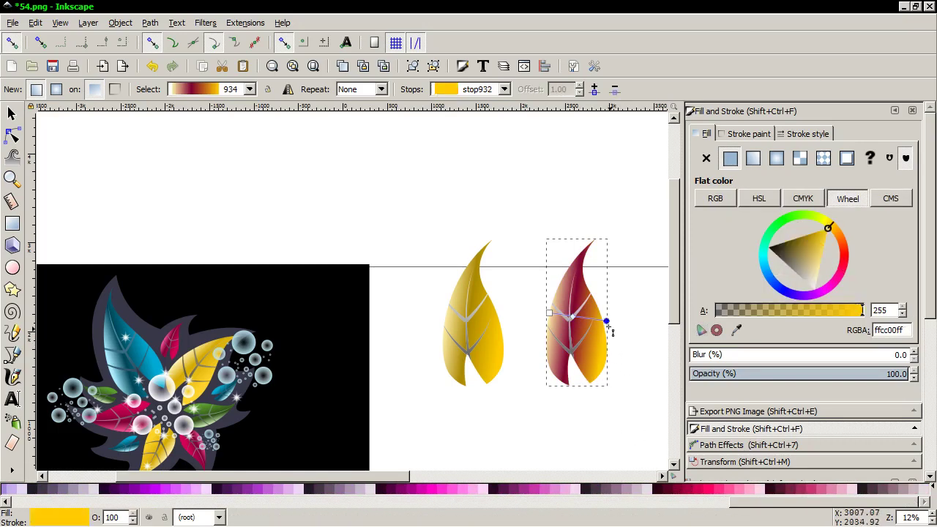
left_click(709, 495)
left_click(549, 312)
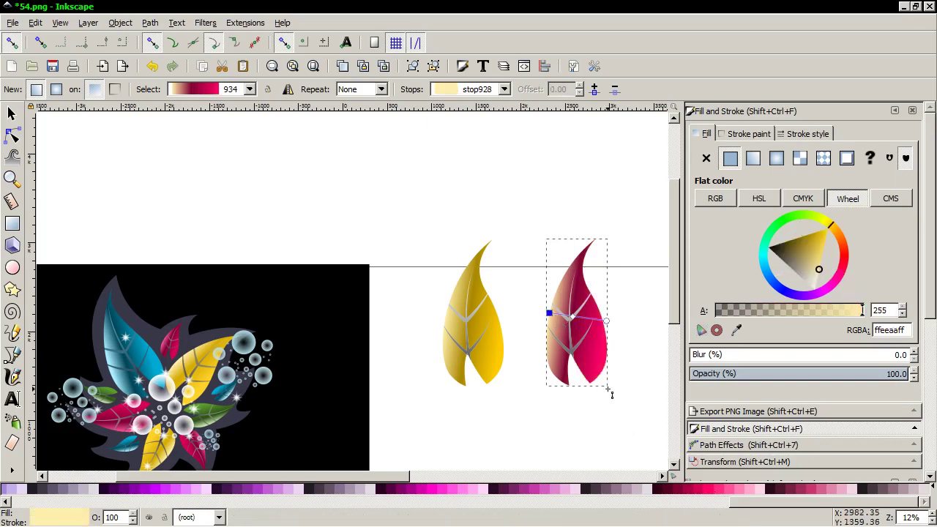
left_click(750, 496)
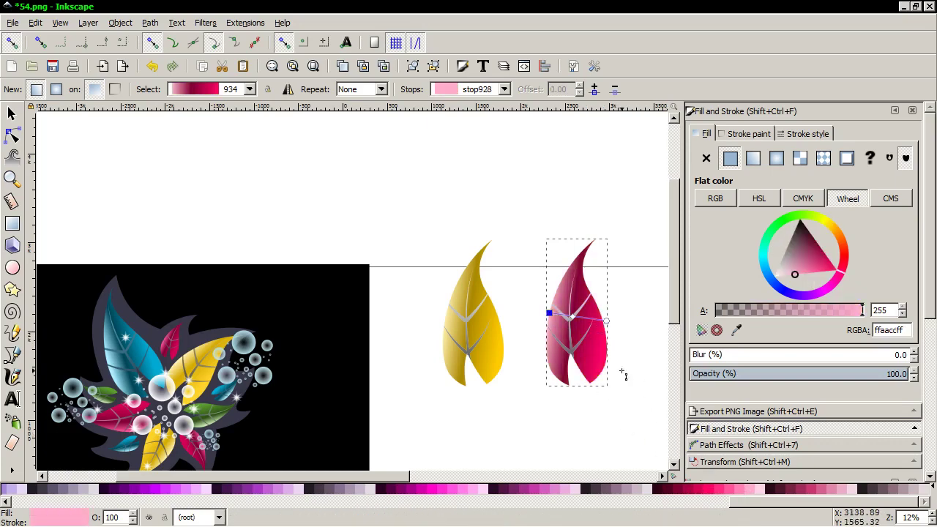
Fine-tune the start stop's pink shade and shift the gradient end up and left
left_click(716, 490)
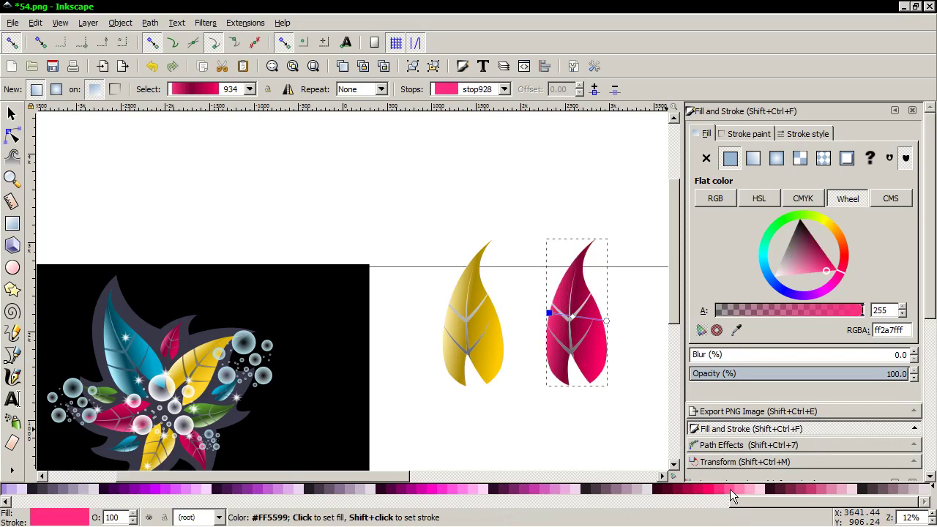
left_click(730, 496)
left_click(743, 495)
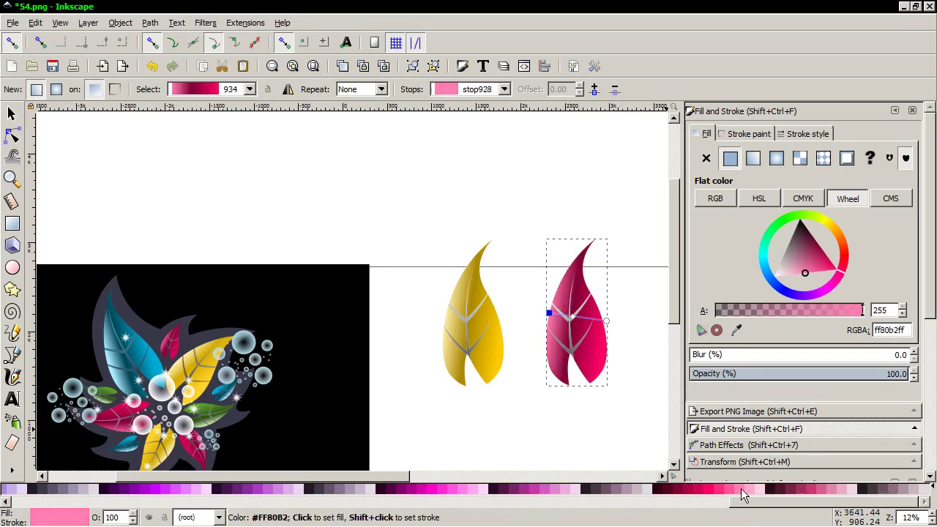
left_click_drag(611, 327, 607, 322)
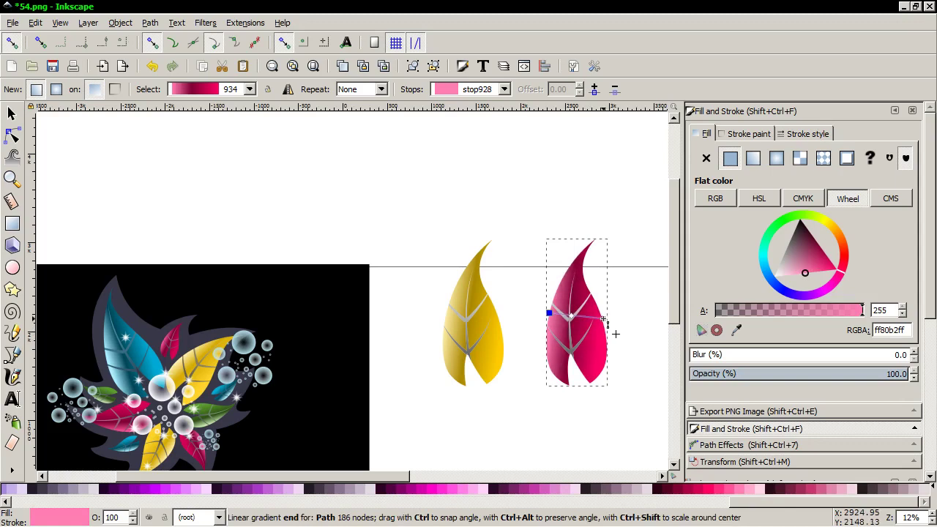
left_click(603, 318)
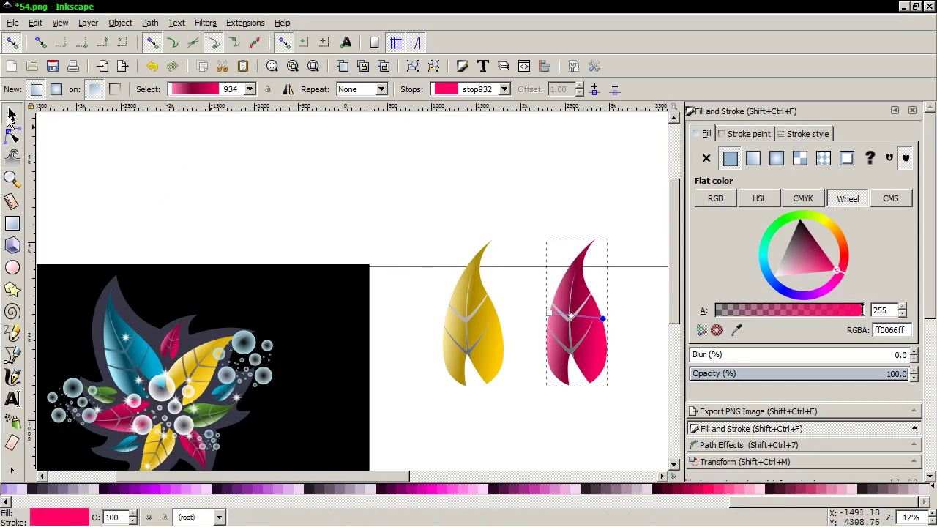
left_click(12, 114)
Duplicate the pink leaf with its veins and move the copy left of the yellow leaf
left_click_drag(508, 194, 644, 425)
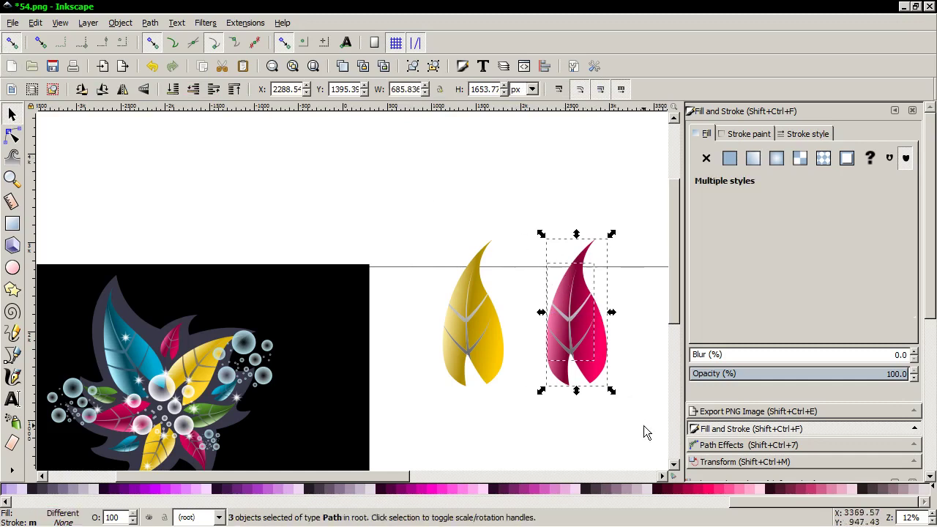
right_click(587, 349)
left_click(619, 162)
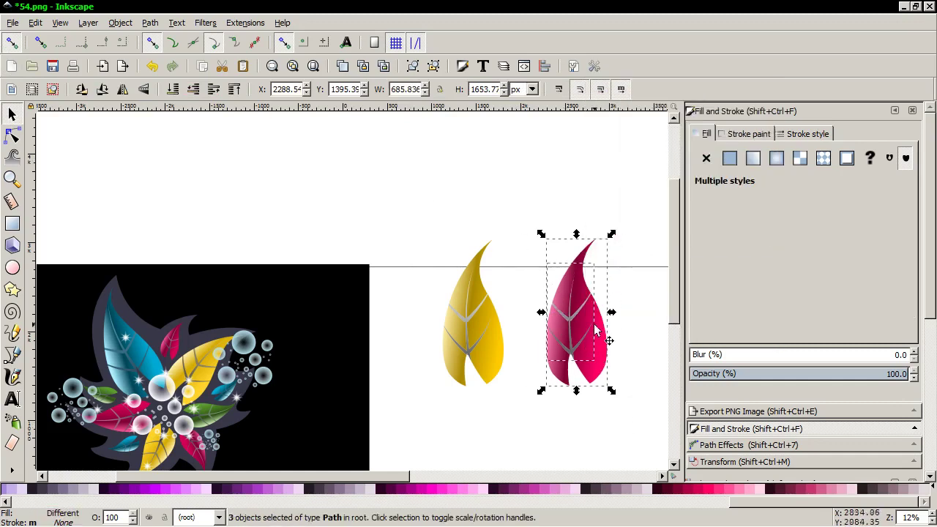
left_click_drag(578, 348, 412, 280)
left_click(398, 344)
left_click(428, 311)
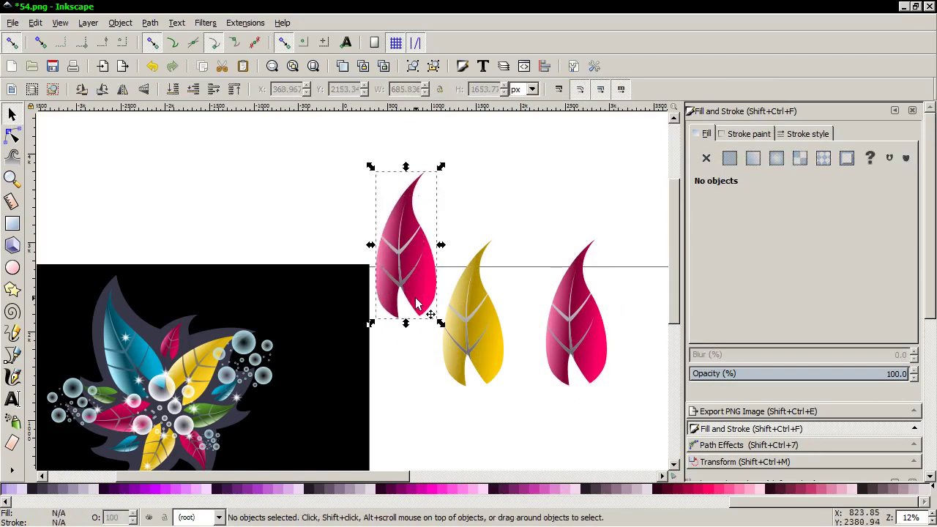
left_click(724, 331)
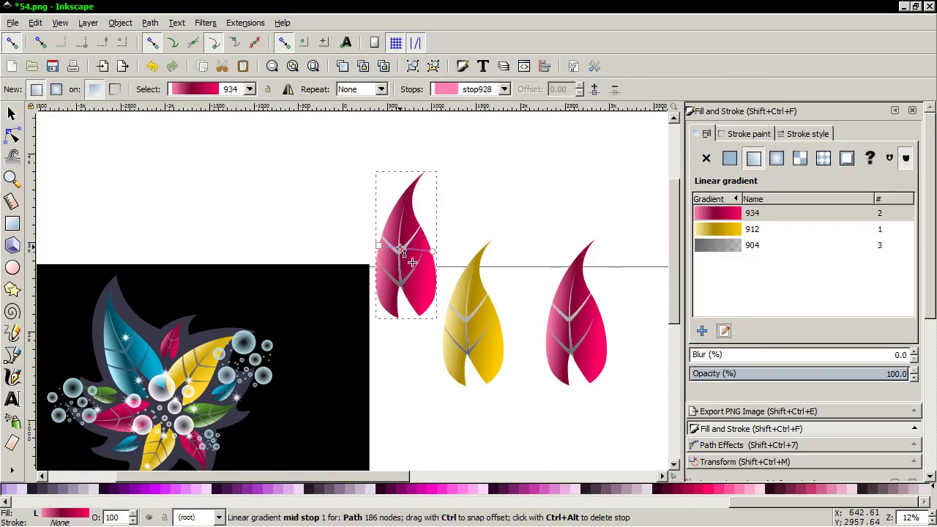
Recolour the copy's gradient stops: teal 006680 middle, cyan end, light cyan 55ddff start
left_click(400, 249)
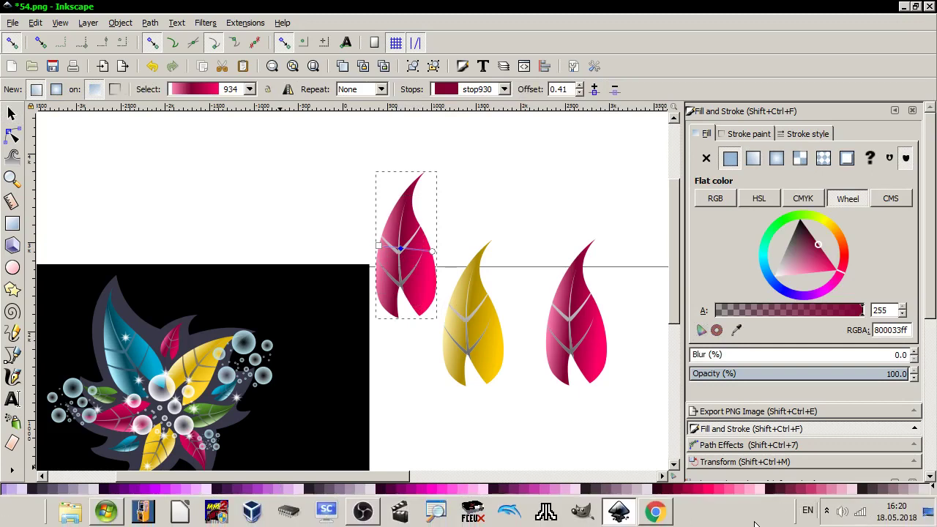
scroll(270, 446, "down", 2)
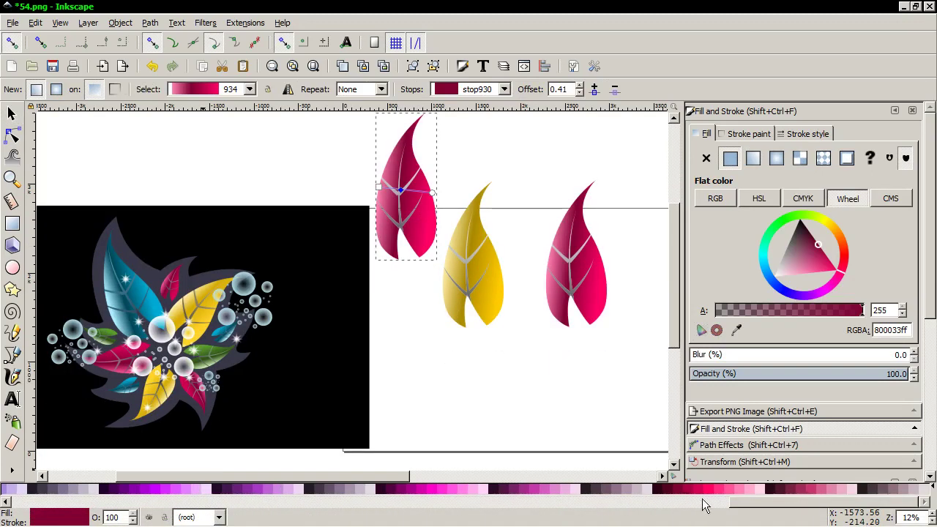
left_click_drag(703, 503, 419, 517)
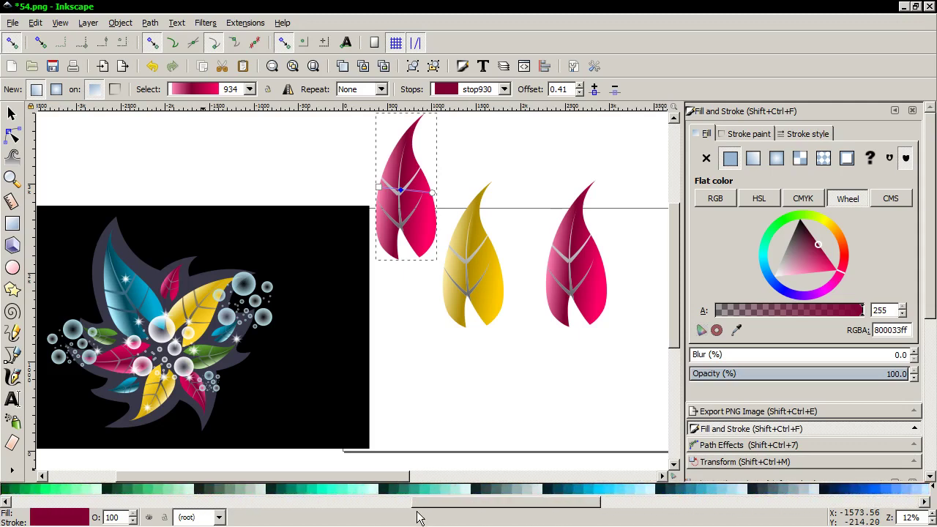
left_click(557, 488)
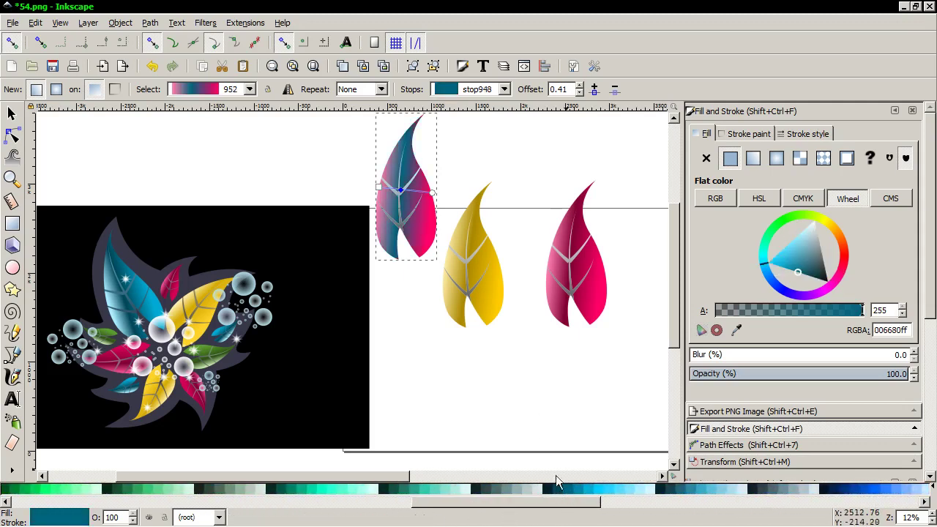
left_click(431, 192)
left_click(597, 490)
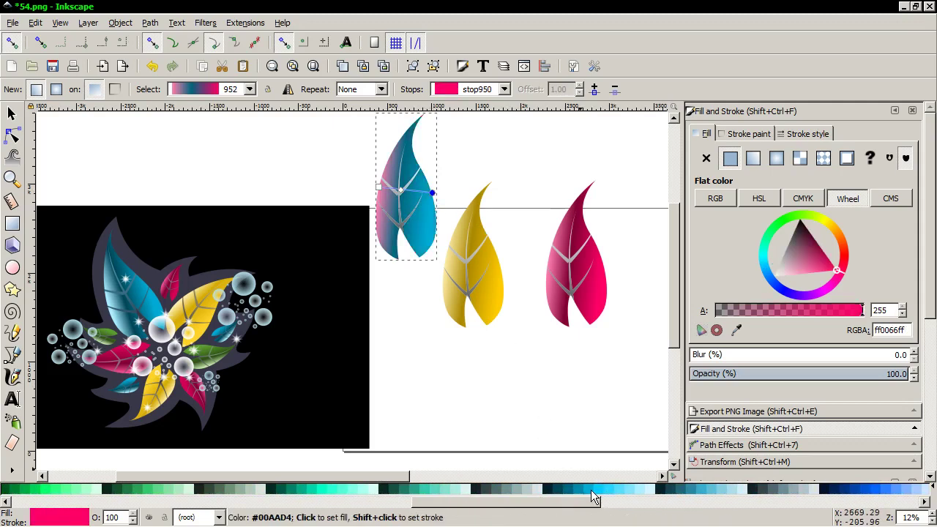
left_click(378, 188)
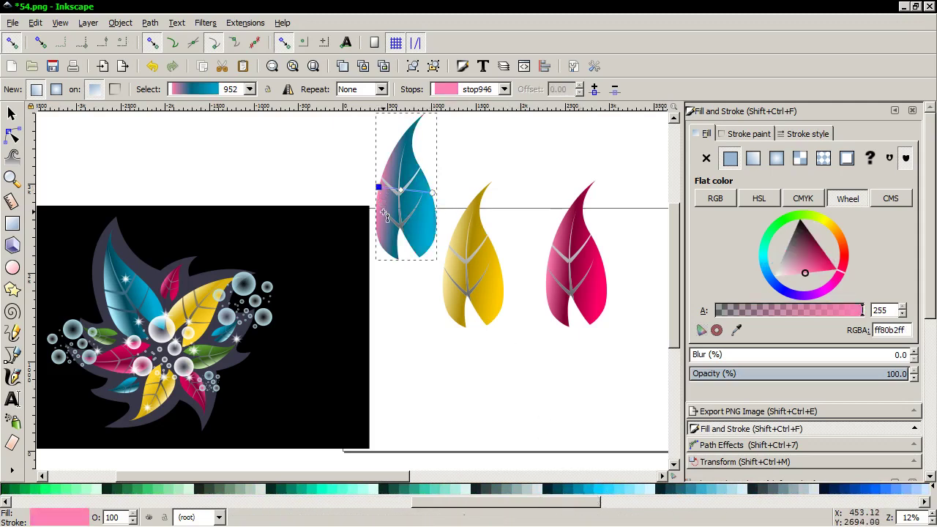
left_click(617, 489)
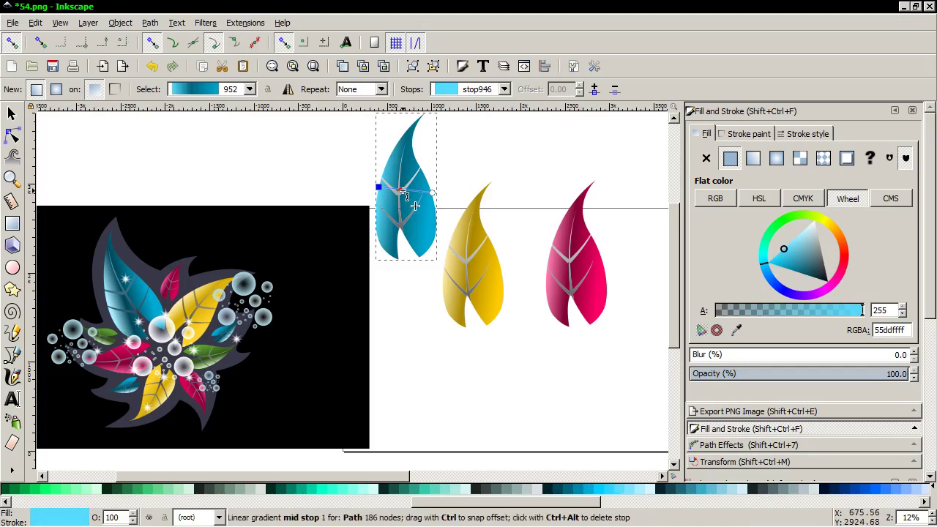
Shift the teal middle stop slightly toward the gradient start
left_click_drag(401, 192, 398, 189)
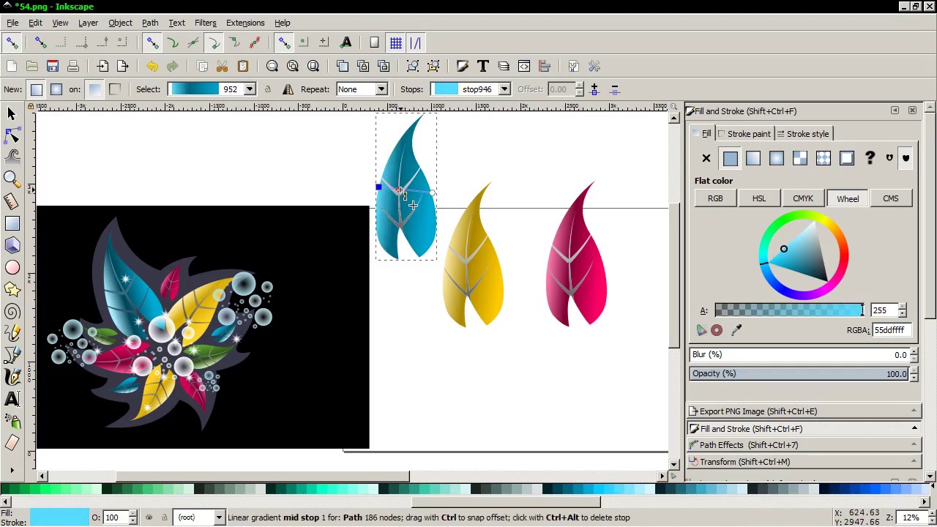
left_click(399, 191)
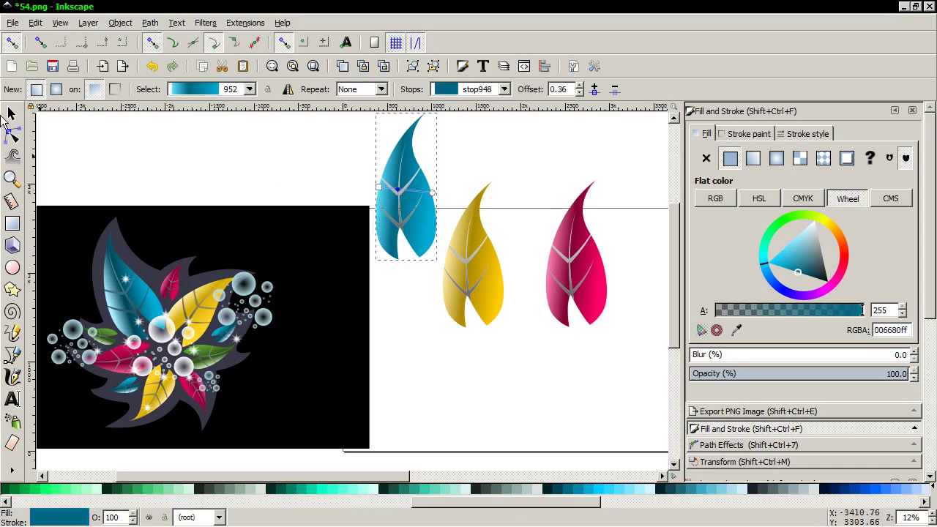
left_click(11, 115)
scroll(241, 134, "up", 1)
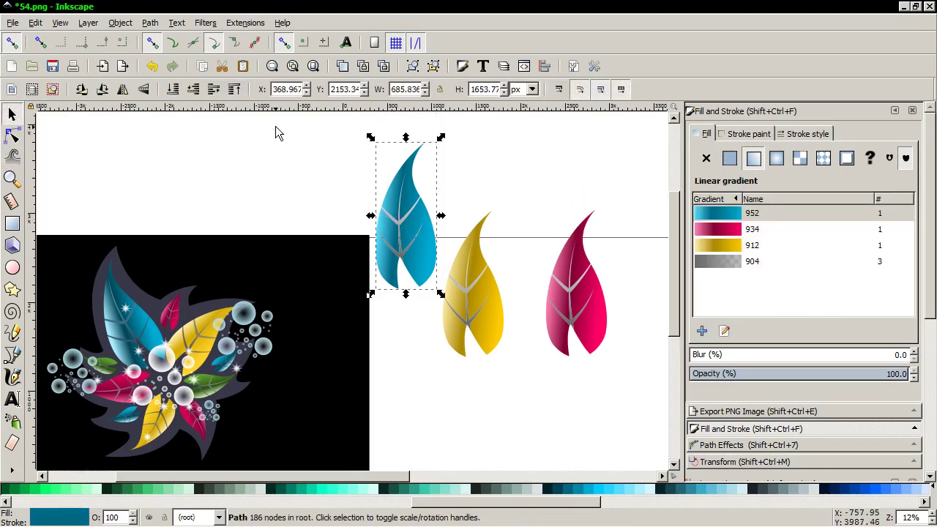
Duplicate the cyan leaf with its veins and move the copy up between the yellow and magenta leaves
mouse_move(296, 120)
left_mouse_down()
mouse_move(433, 180)
mouse_move(446, 309)
left_mouse_up()
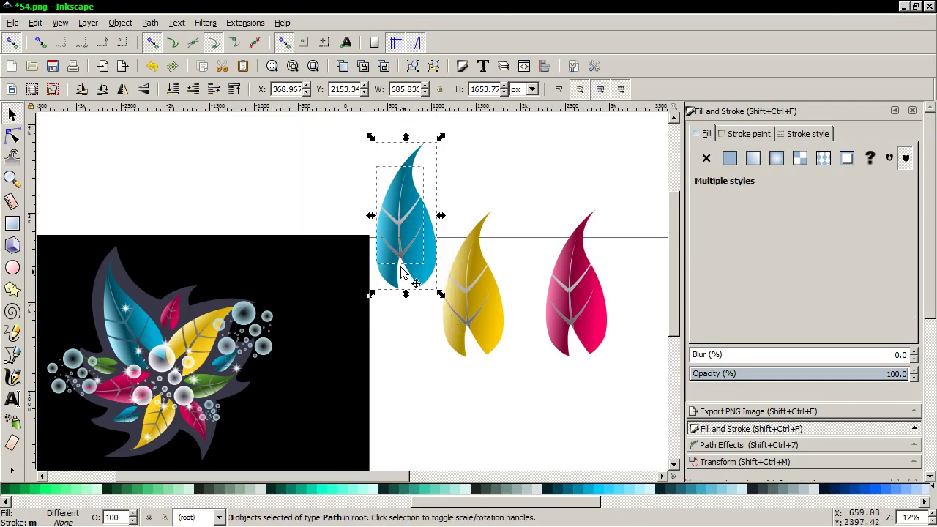
right_click(398, 228)
left_click(433, 322)
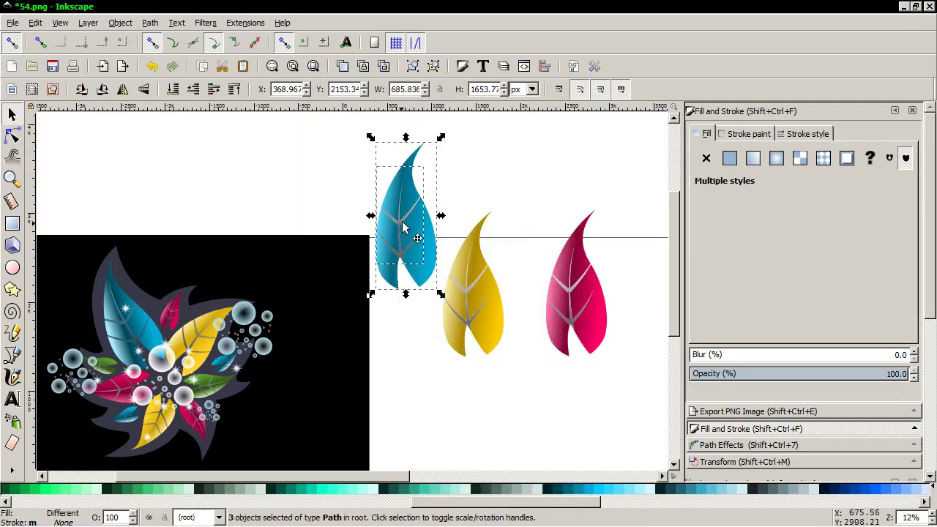
left_click_drag(412, 232, 527, 191)
left_click(514, 277)
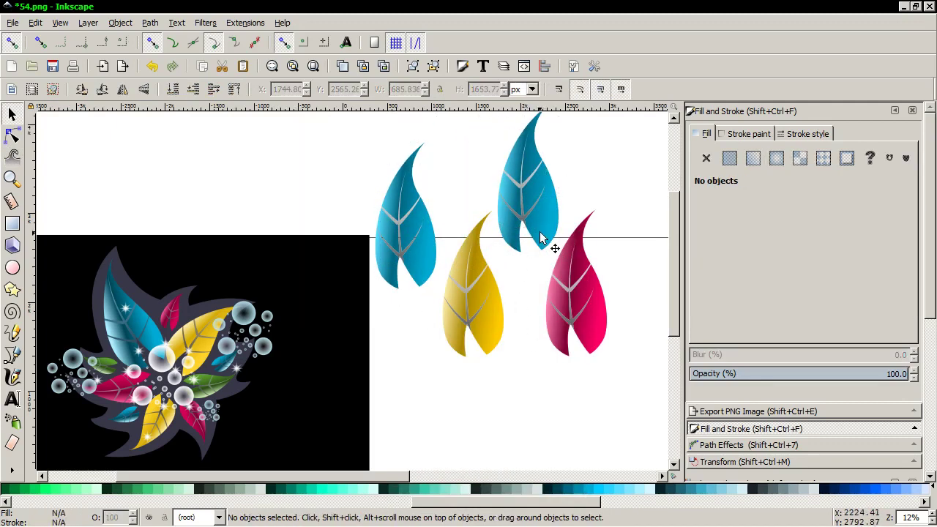
left_click(548, 242)
left_click(723, 330)
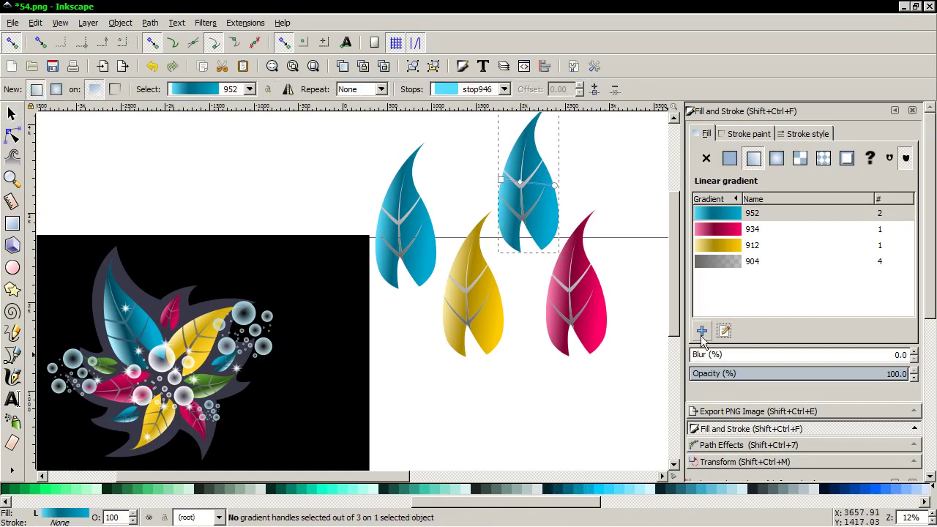
Recolour the copy's gradient stops green: 217844 middle, 37C871 end, afe9c6 start
left_click(519, 182)
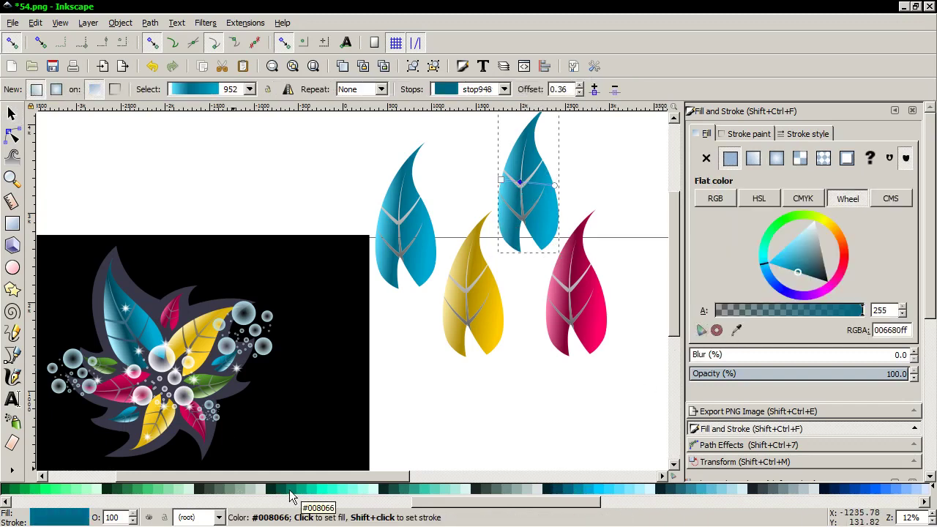
left_click(126, 494)
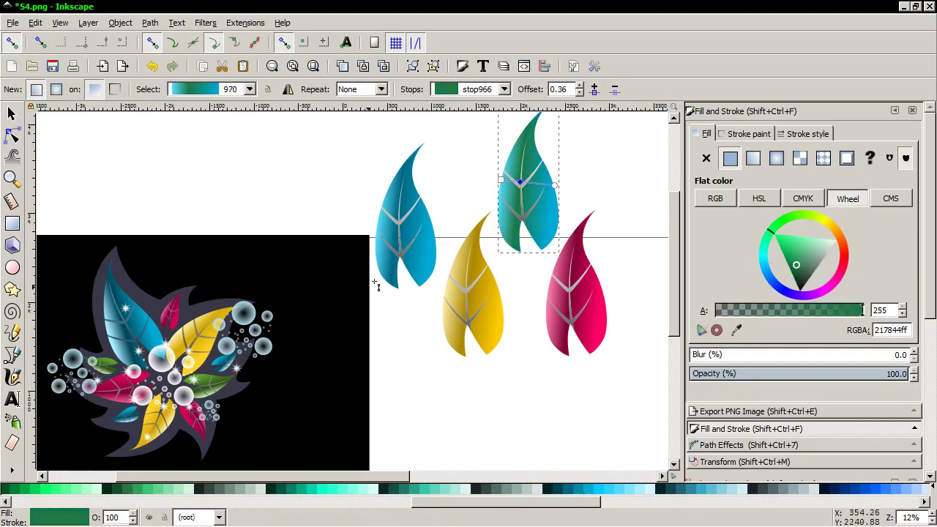
left_click(554, 185)
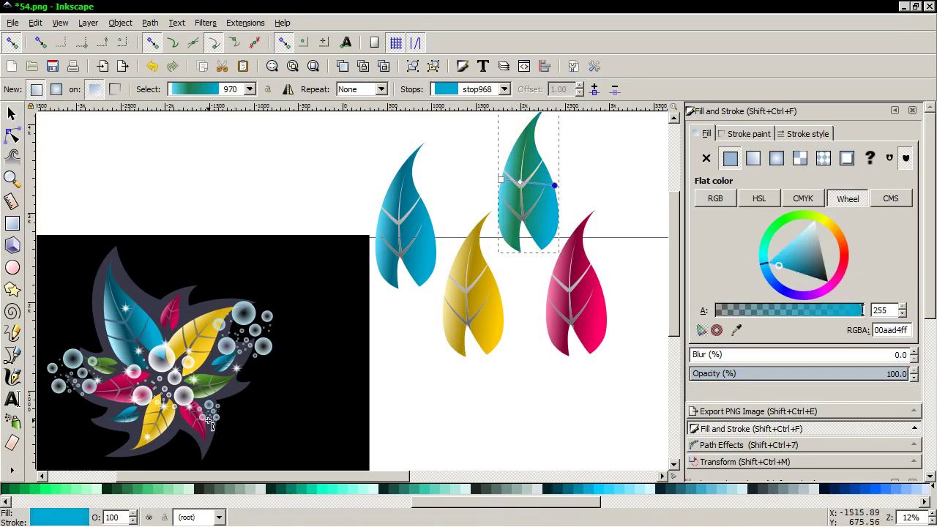
left_click(146, 497)
left_click(500, 179)
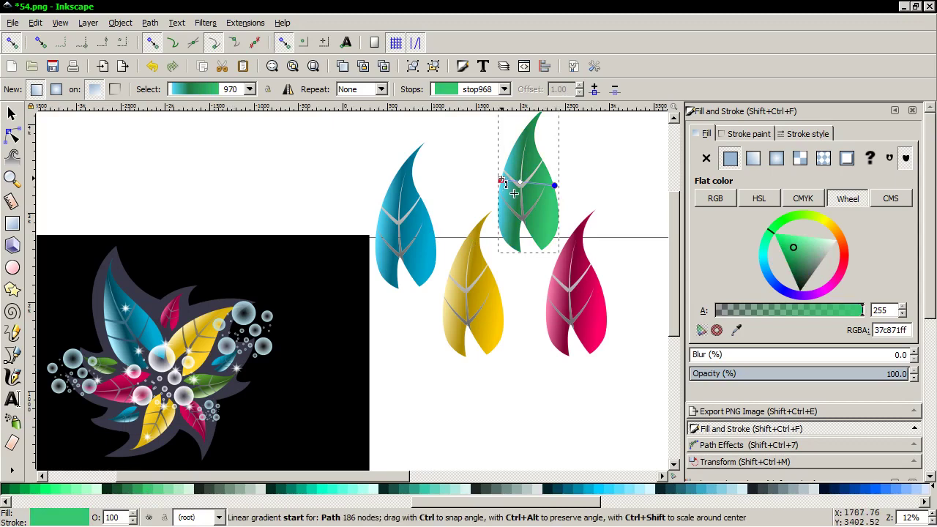
left_click(178, 496)
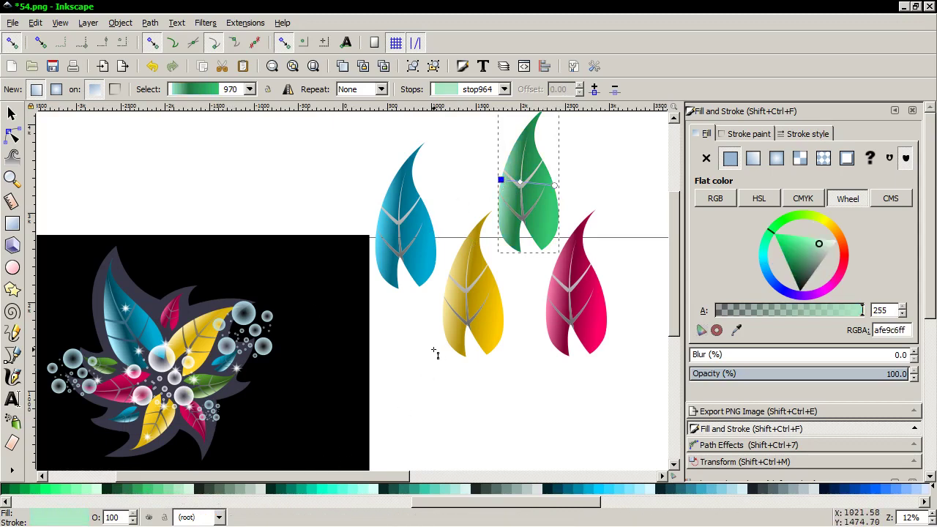
scroll(435, 353, "down", 2, "ctrl")
left_click(16, 119)
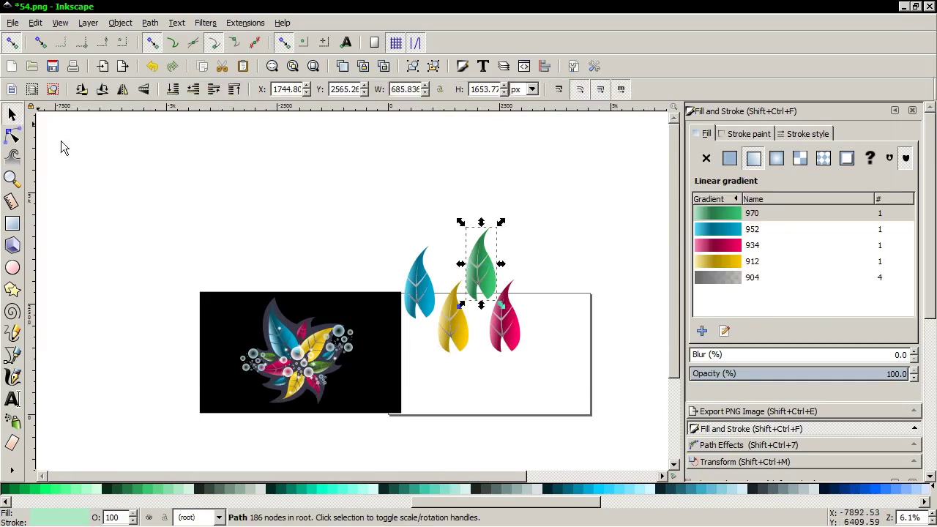
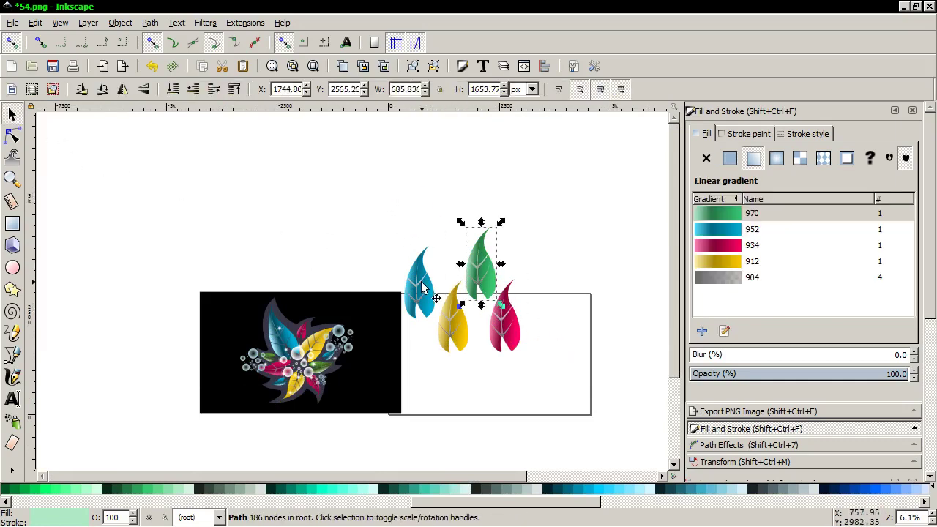
Group the three parts of the blue leaf, then the three parts of the yellow leaf
left_click_drag(387, 222, 447, 300)
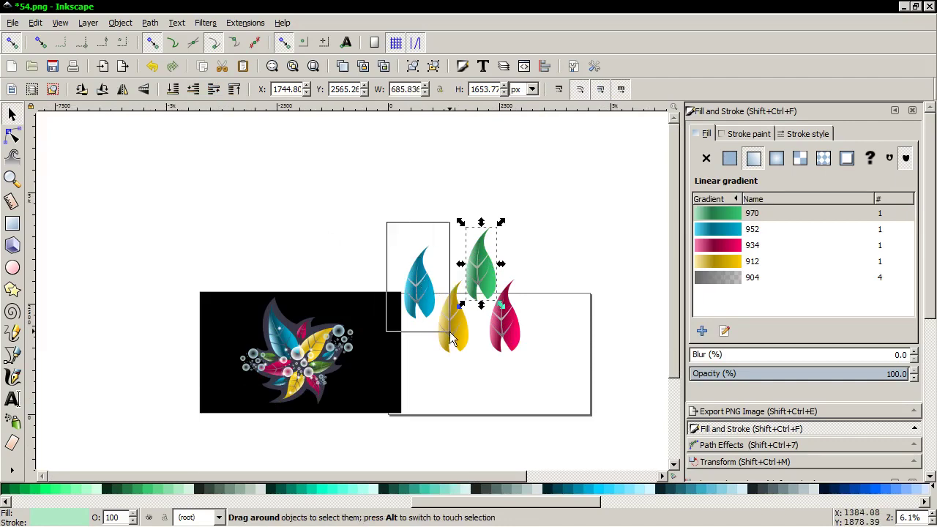
right_click(420, 292)
left_click(439, 281)
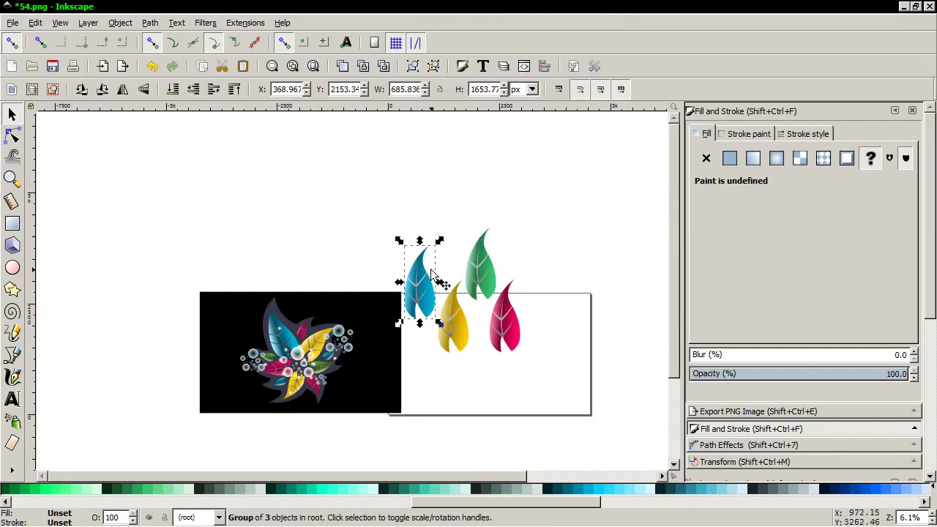
left_click_drag(426, 221, 471, 367)
right_click(452, 354)
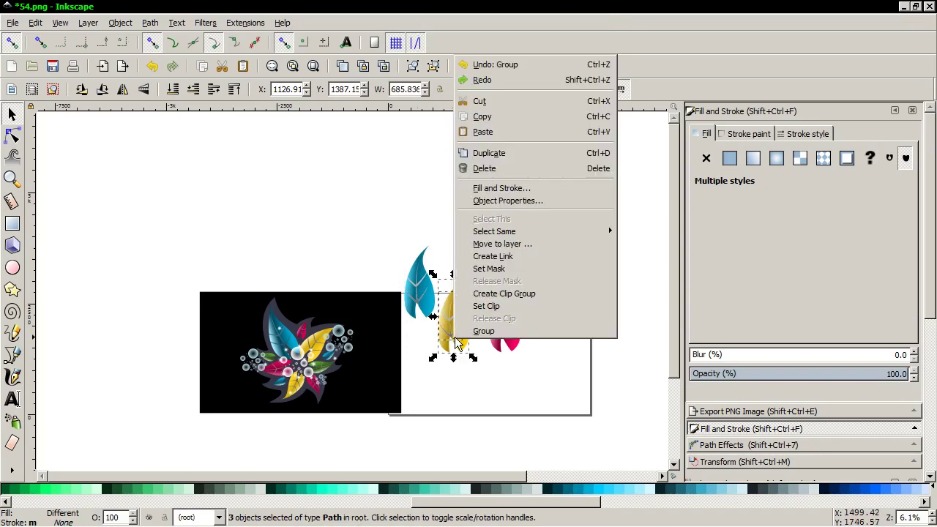
left_click(476, 329)
Group the three parts of the green leaf, then the three parts of the red leaf
left_click_drag(454, 188, 516, 318)
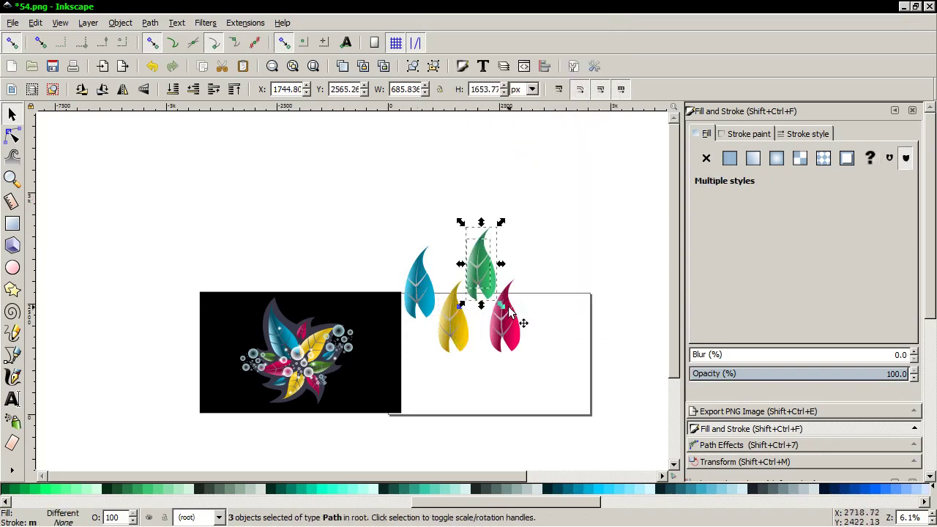
right_click(477, 287)
left_click(499, 278)
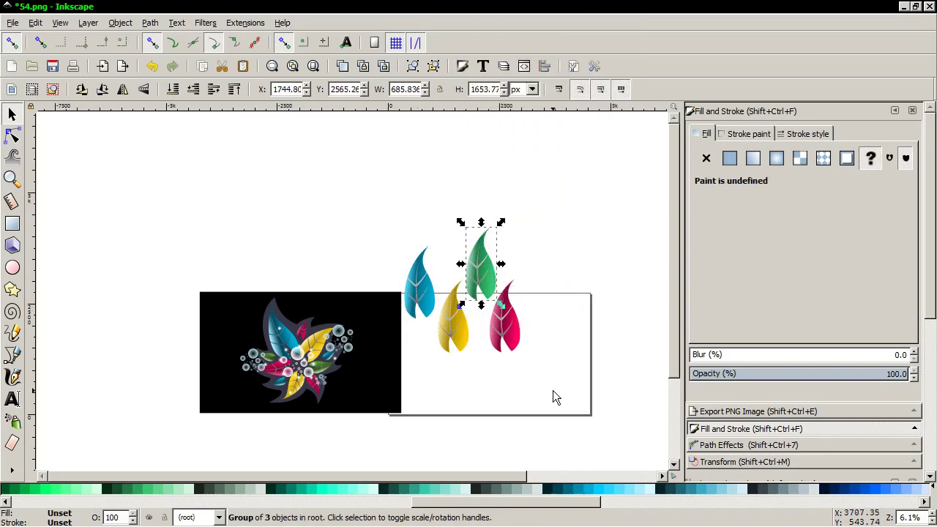
left_click_drag(552, 397, 490, 272)
left_click_drag(574, 399, 476, 262)
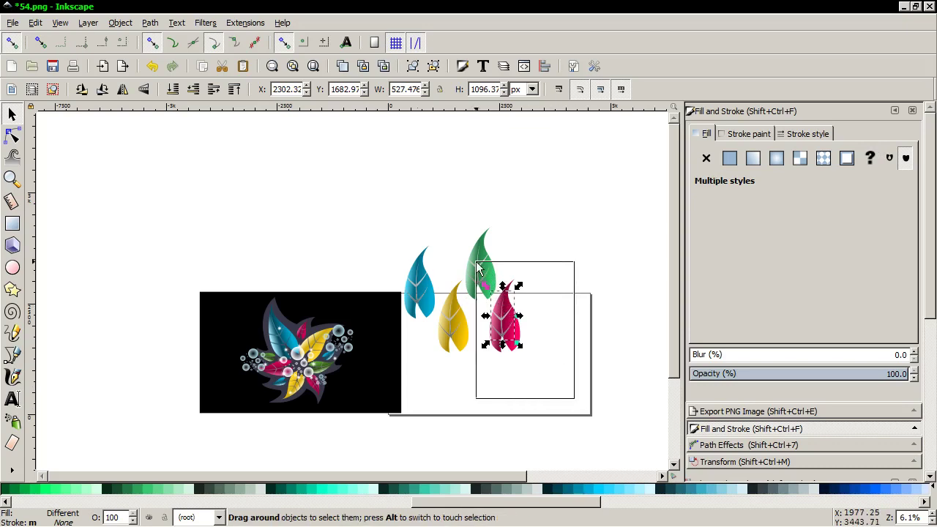
right_click(516, 320)
left_click(538, 308)
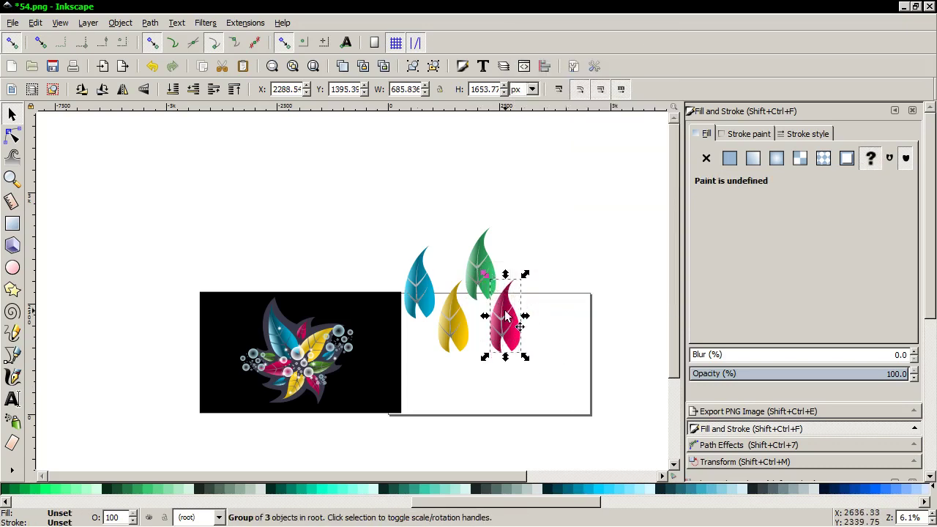
scroll(494, 347, "down", 1)
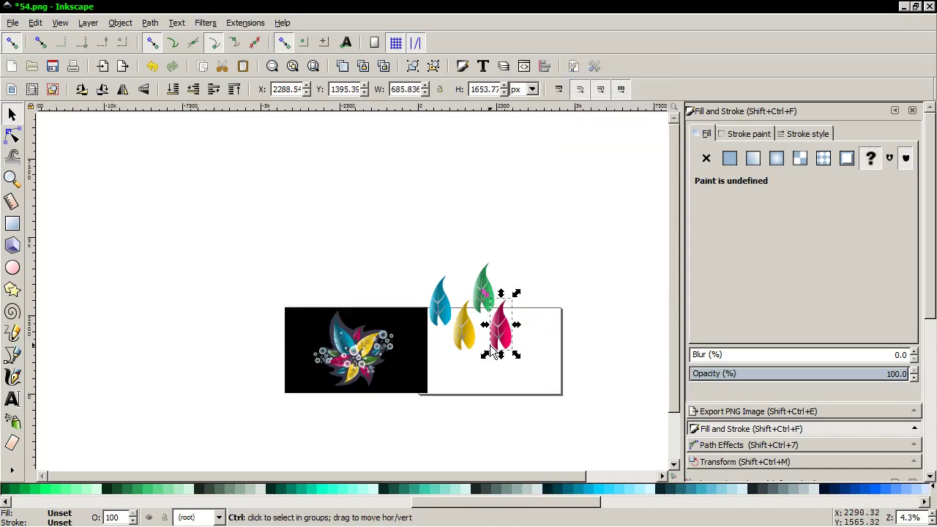
scroll(505, 337, "up", 2)
Duplicate the red leaf twice, moving the first copy up above the page
right_click(511, 331)
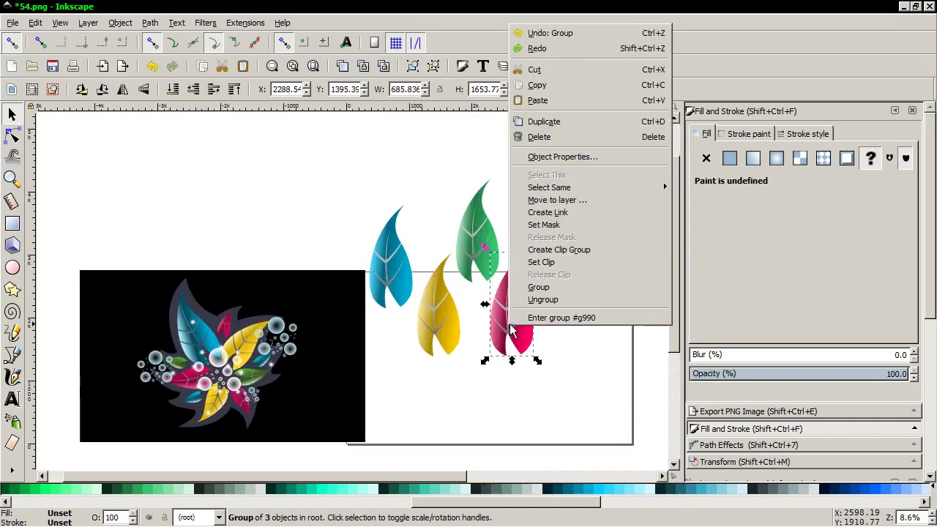
left_click(552, 126)
mouse_move(515, 300)
left_mouse_down()
mouse_move(578, 221)
mouse_move(505, 186)
left_mouse_up()
right_click(578, 221)
left_click(609, 319)
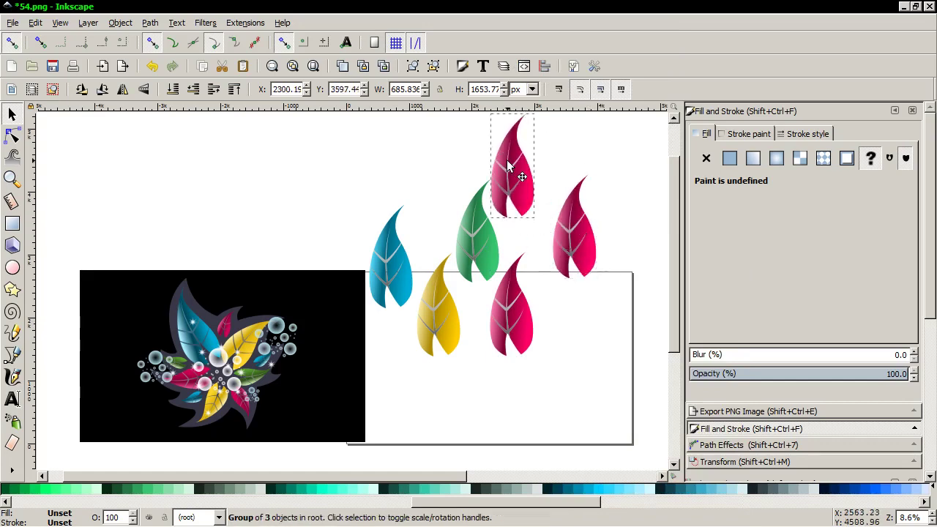
Duplicate the green leaf and move the copy to the upper left
left_click(475, 247)
right_click(475, 249)
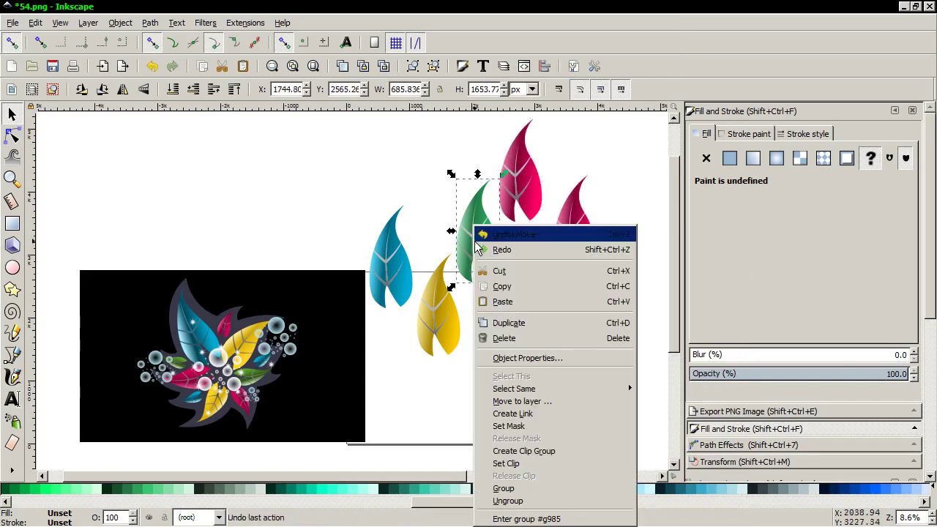
left_click(529, 323)
mouse_move(476, 253)
left_mouse_down()
mouse_move(374, 204)
mouse_move(340, 200)
left_mouse_up()
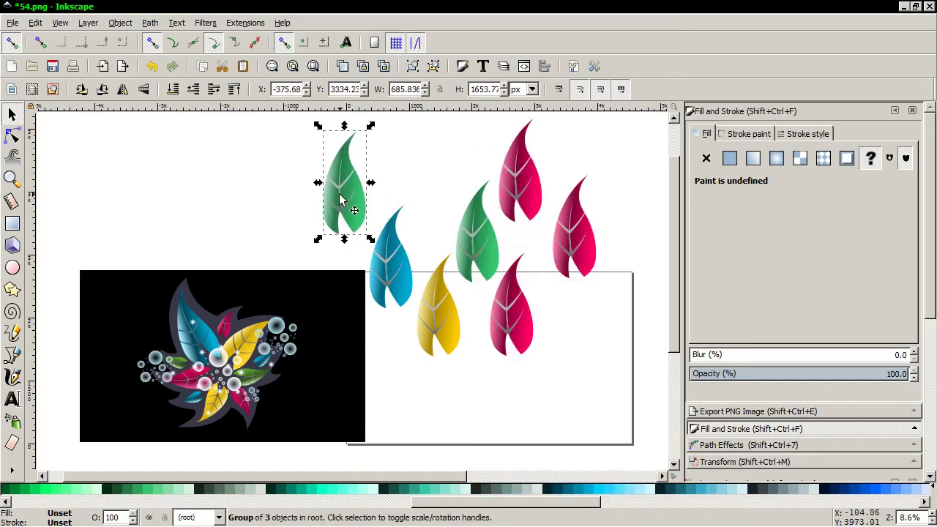
Duplicate the blue leaf twice, placing the copies above the page
left_click(388, 253)
right_click(378, 226)
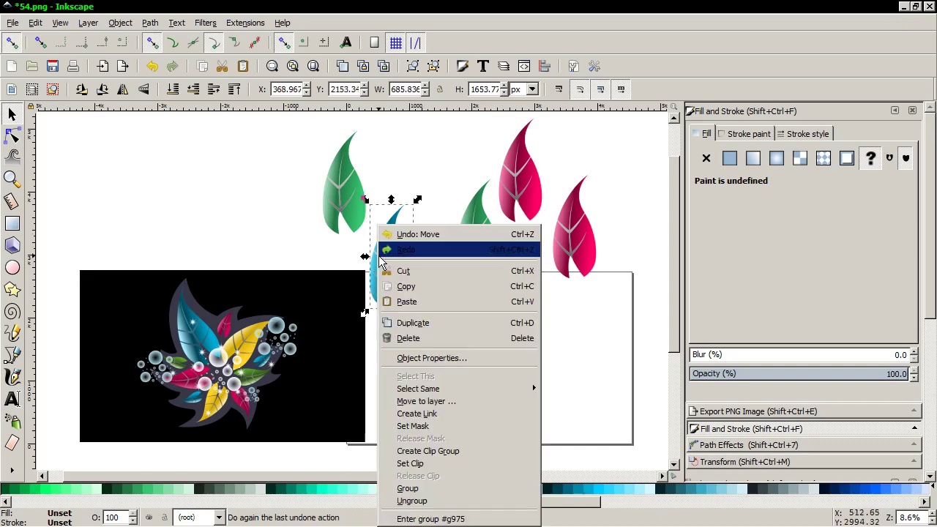
left_click(432, 323)
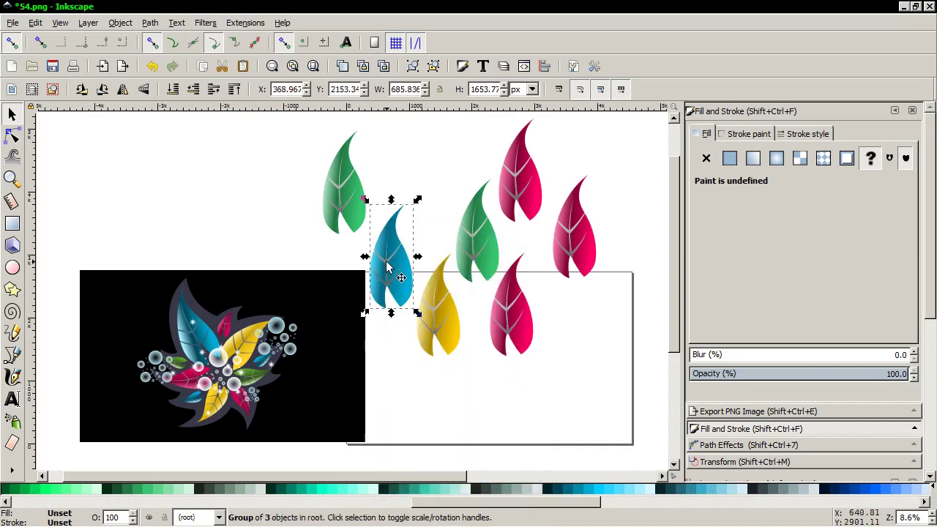
mouse_move(388, 267)
left_mouse_down()
mouse_move(422, 191)
mouse_move(293, 208)
left_mouse_up()
left_click(423, 191)
right_click(422, 184)
left_click(463, 280)
scroll(395, 306, "down", 1, "ctrl")
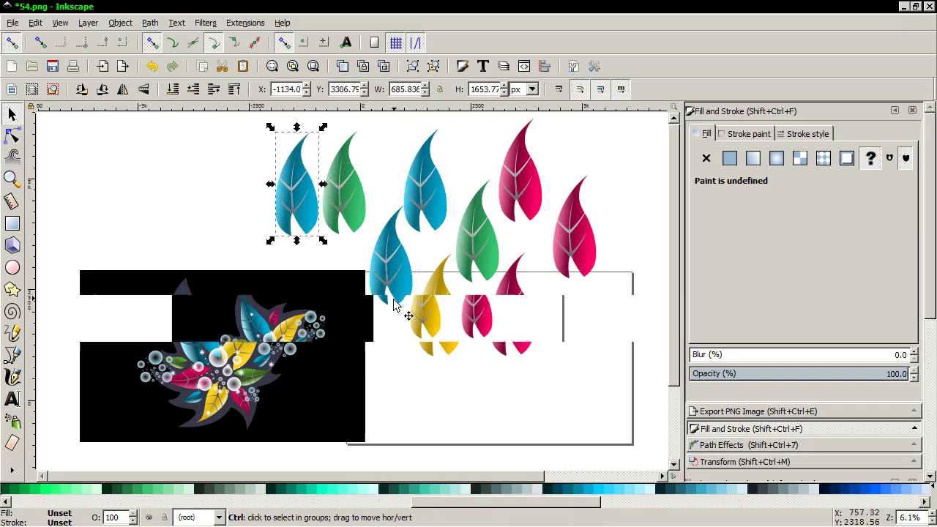
Move all nine leaf groups up above the page and shift the black flower image slightly left
left_click_drag(278, 140, 569, 356)
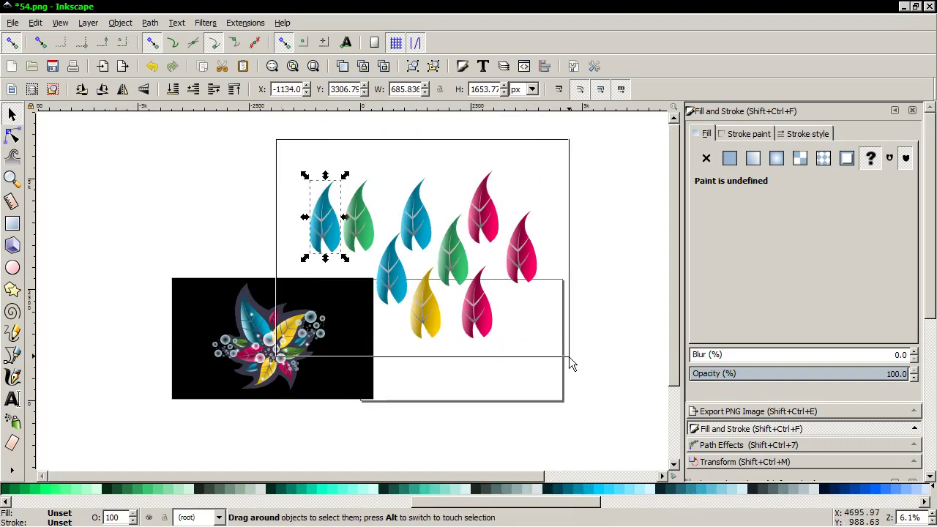
left_click_drag(483, 315, 486, 251)
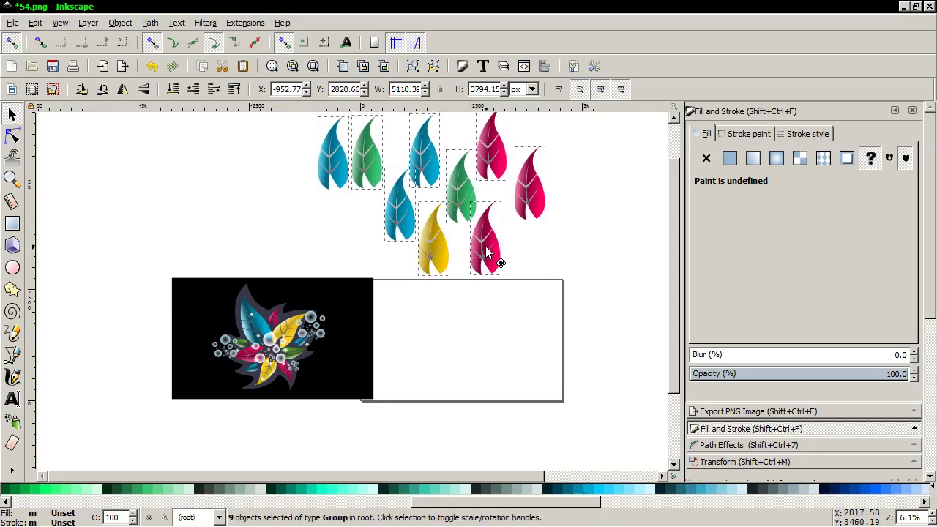
left_click_drag(357, 350, 316, 344)
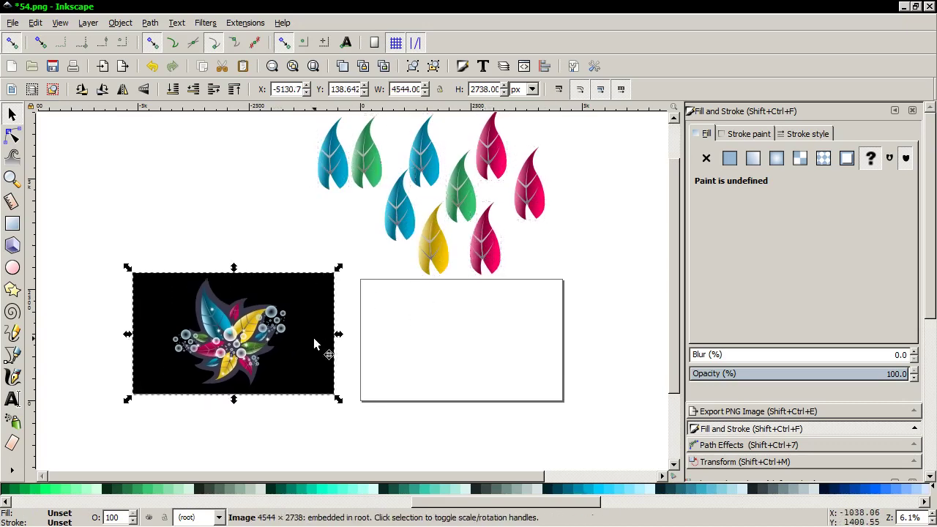
Place a blue leaf on the white page, tilted about 21 degrees
left_click_drag(426, 176, 432, 345)
left_click(439, 346)
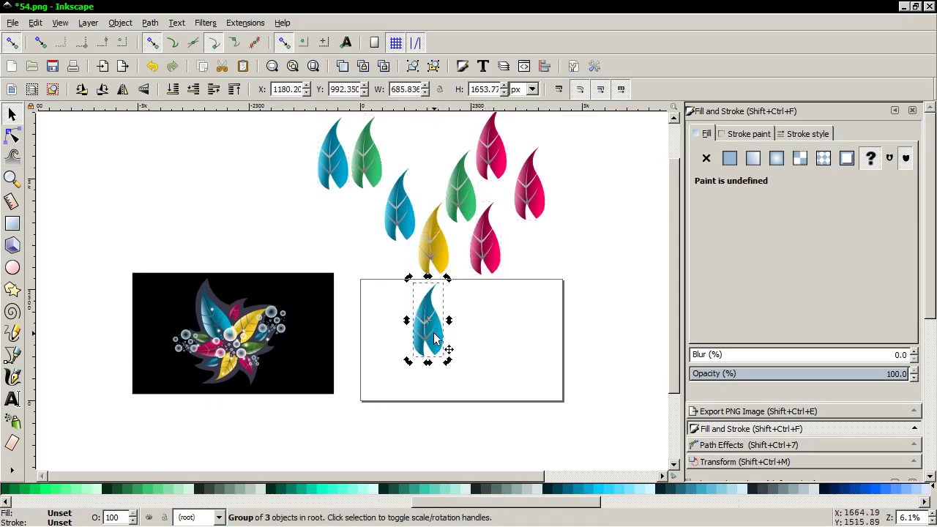
left_click_drag(407, 279, 397, 292)
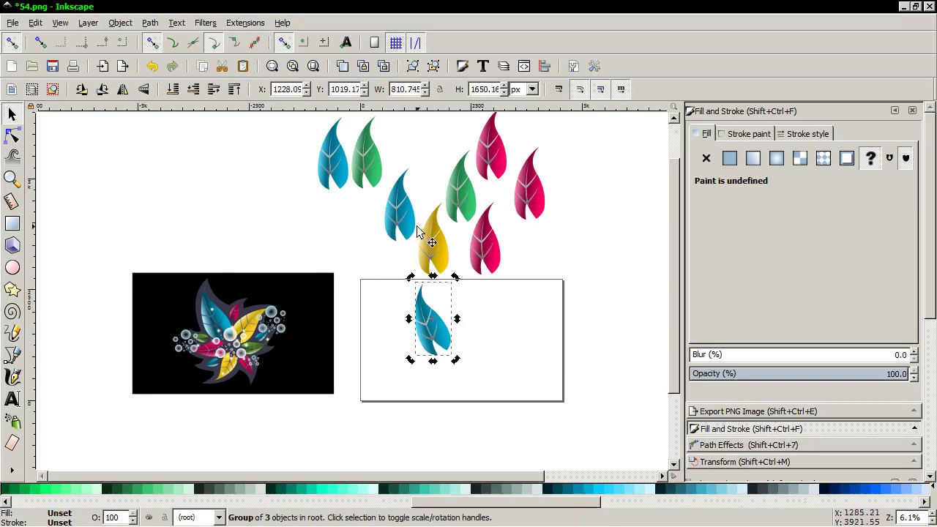
Set the yellow leaf beside the blue one, nearly horizontal and slightly smaller
left_click_drag(430, 243, 483, 315)
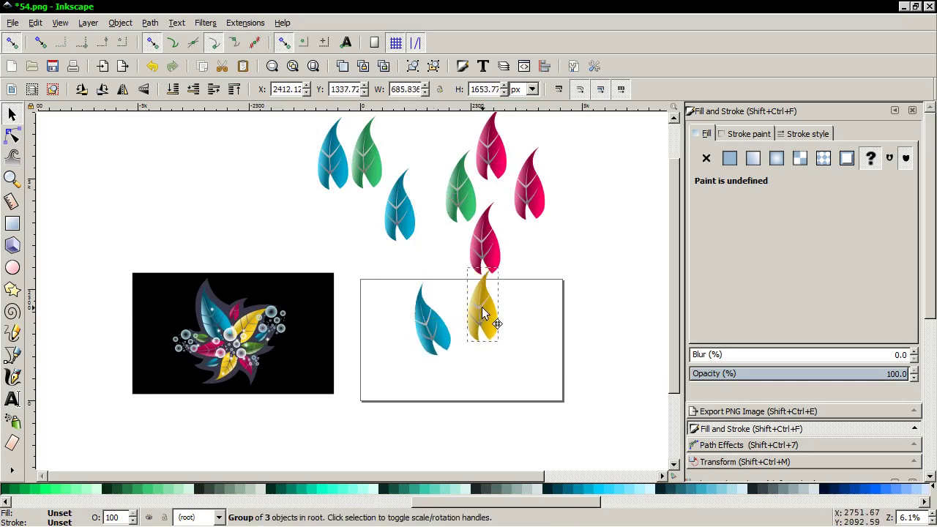
left_click(483, 315)
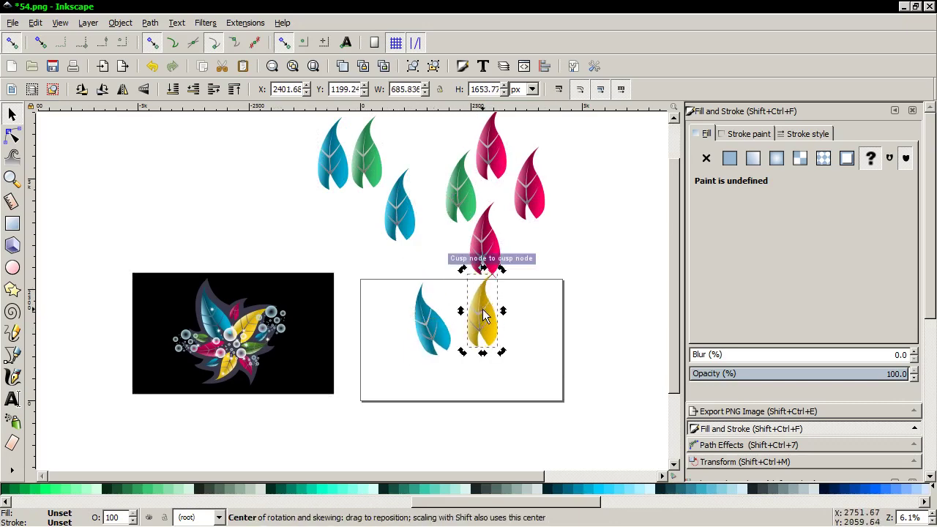
mouse_move(500, 269)
left_mouse_down()
mouse_move(518, 302)
mouse_move(503, 306)
left_mouse_up()
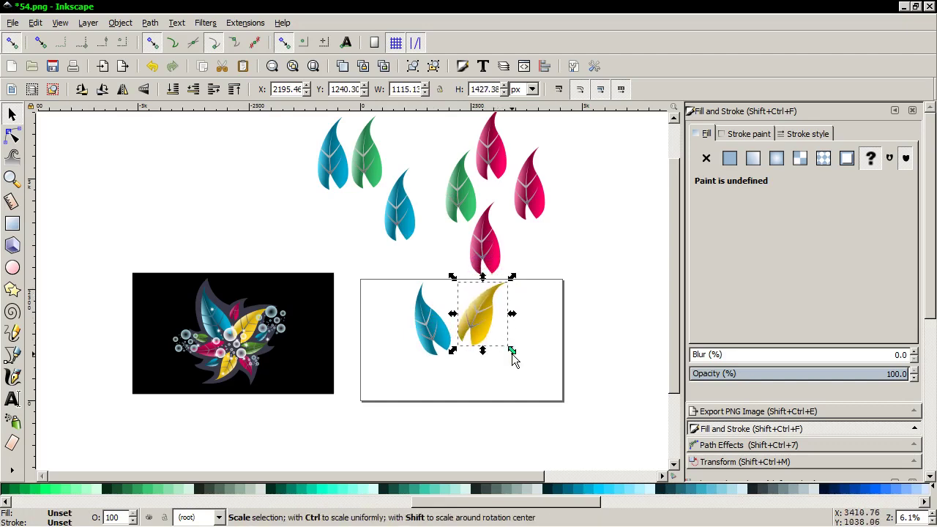
mouse_move(510, 348)
left_mouse_down()
mouse_move(476, 341)
mouse_move(475, 354)
left_mouse_up()
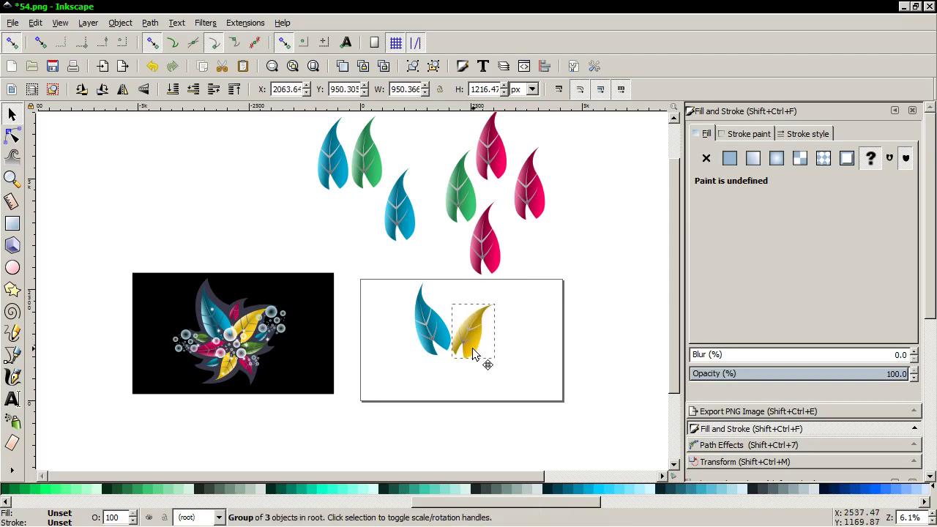
scroll(419, 241, "down", 1)
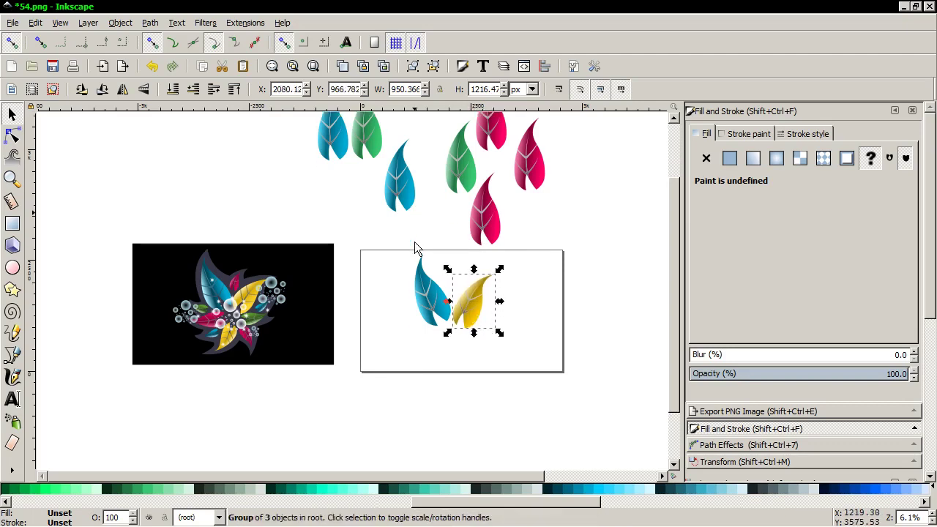
Duplicate the yellow leaf, rotate the copy, and set it below at about 77% size
right_click(477, 304)
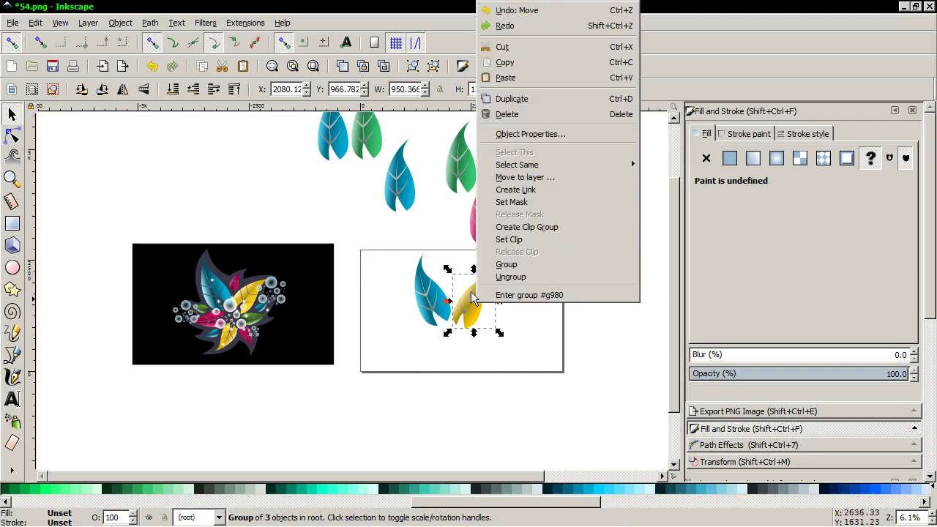
left_click(524, 100)
scroll(538, 228, "down", 1, "ctrl")
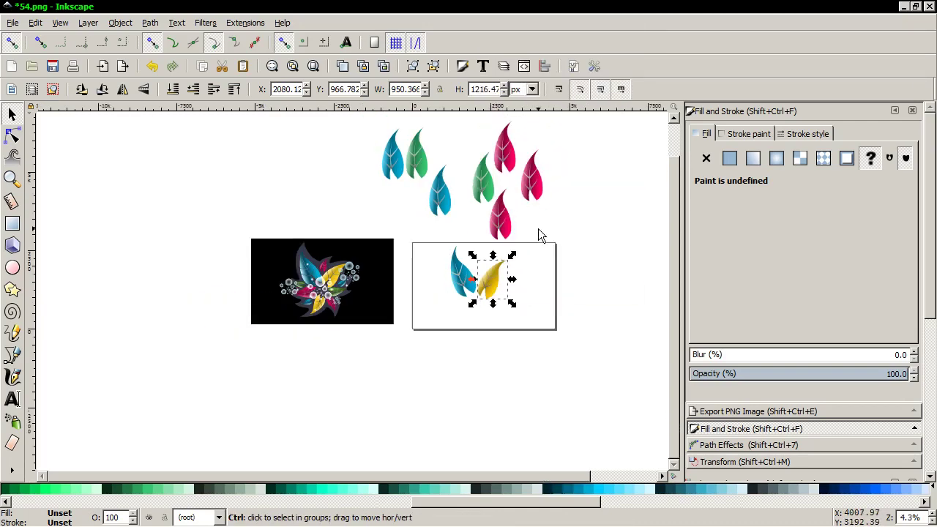
scroll(538, 228, "up", 1, "ctrl")
left_click(486, 319)
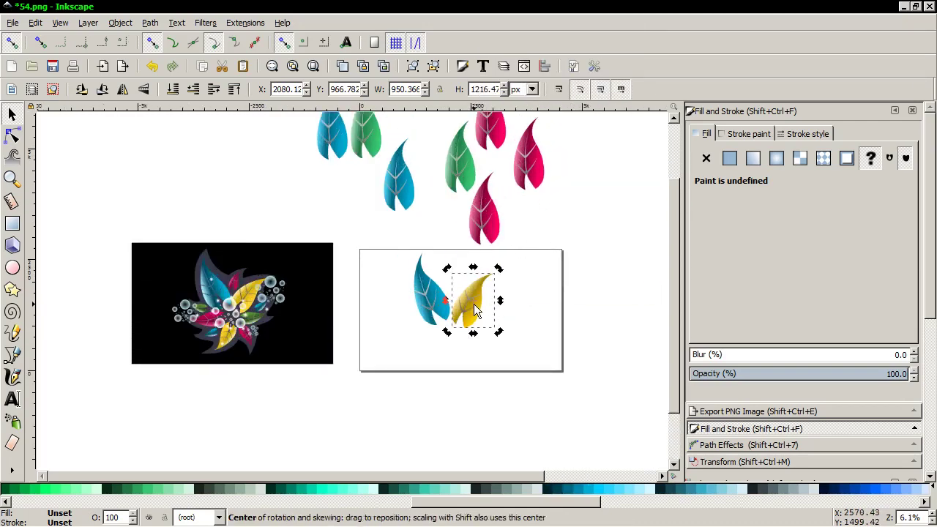
mouse_move(498, 269)
left_mouse_down()
mouse_move(502, 351)
mouse_move(439, 350)
left_mouse_up()
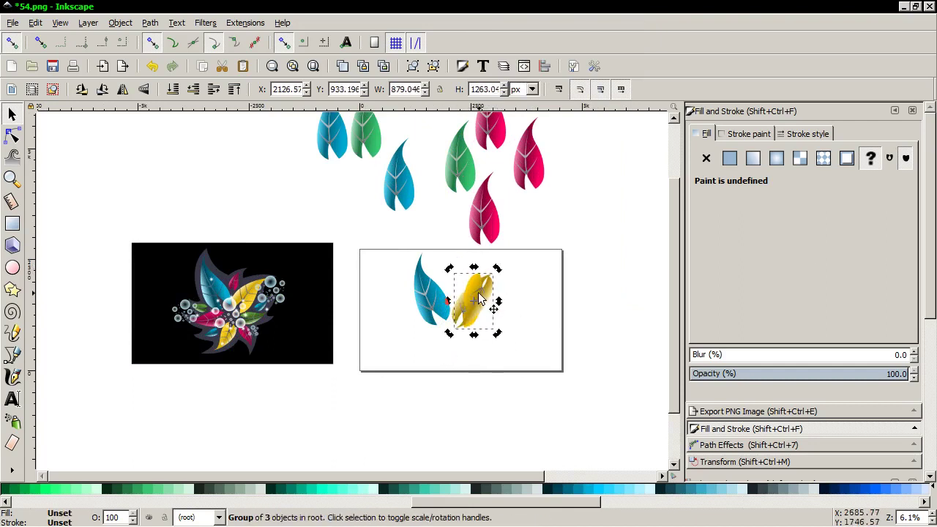
left_click_drag(483, 296, 447, 355)
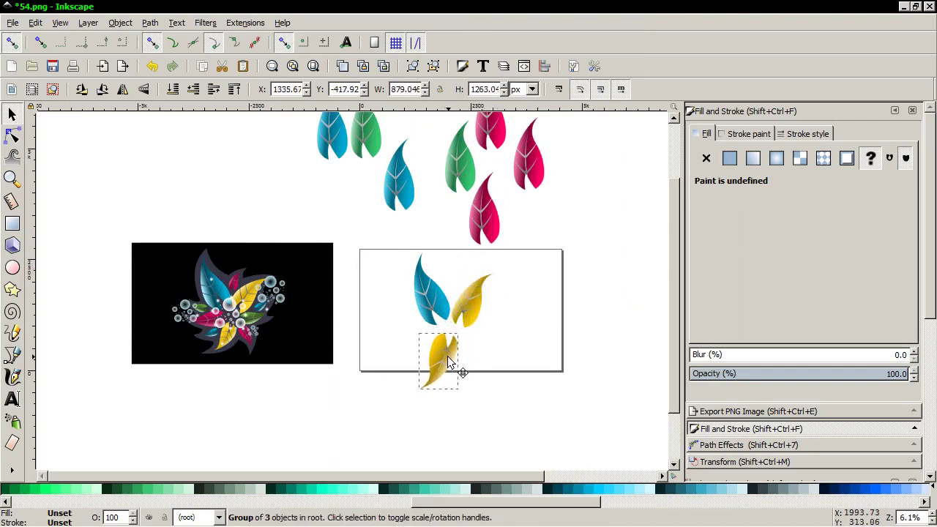
left_click_drag(462, 395, 458, 393)
left_click(451, 377)
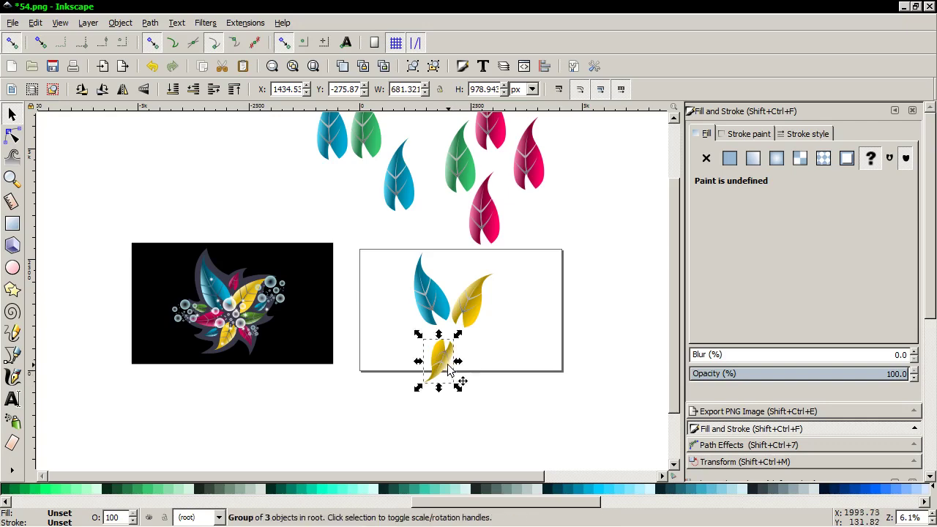
left_click_drag(449, 359, 449, 359)
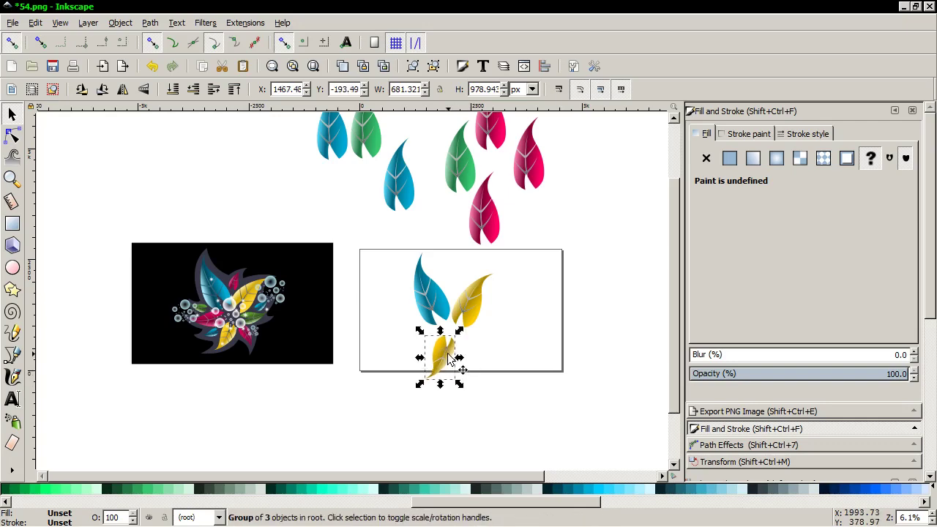
Rotate a pink leaf nearly horizontal, shrink it, and place it on the page's left
left_click(482, 217)
mouse_move(466, 246)
left_mouse_down()
mouse_move(458, 211)
mouse_move(462, 218)
left_mouse_up()
mouse_move(523, 226)
left_mouse_down()
mouse_move(515, 220)
mouse_move(415, 343)
left_mouse_up()
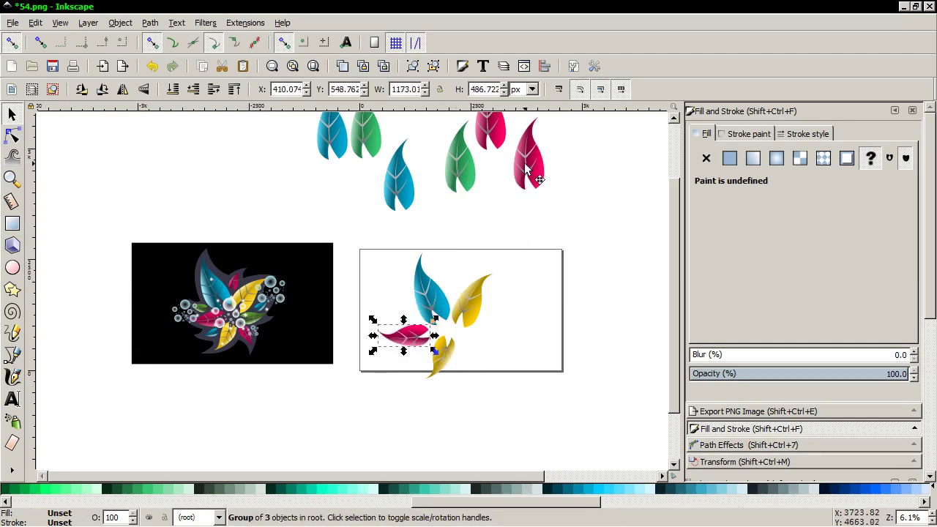
Shrink the top-right pink leaf to about half size and tilt it clockwise
left_click(525, 166)
mouse_move(547, 197)
left_mouse_down()
mouse_move(531, 162)
mouse_move(471, 294)
left_mouse_up()
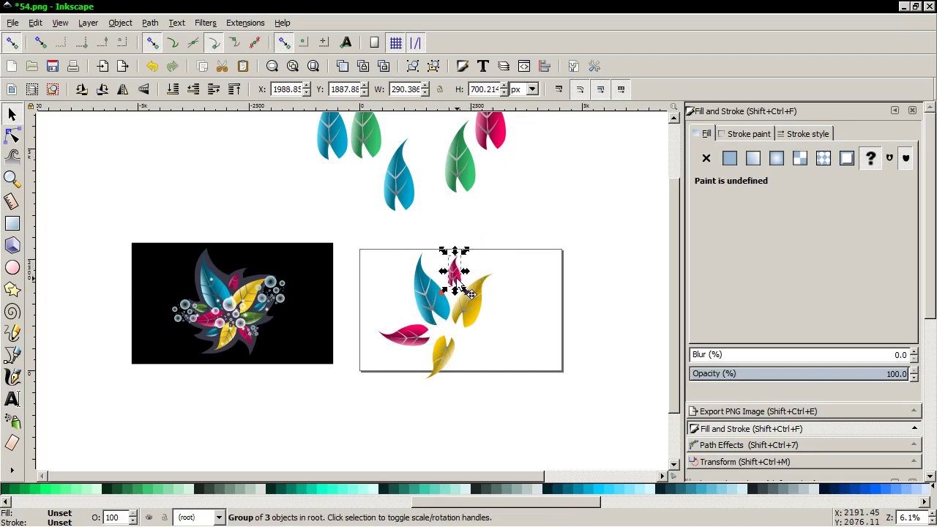
left_click(471, 293)
left_click_drag(472, 258, 476, 261)
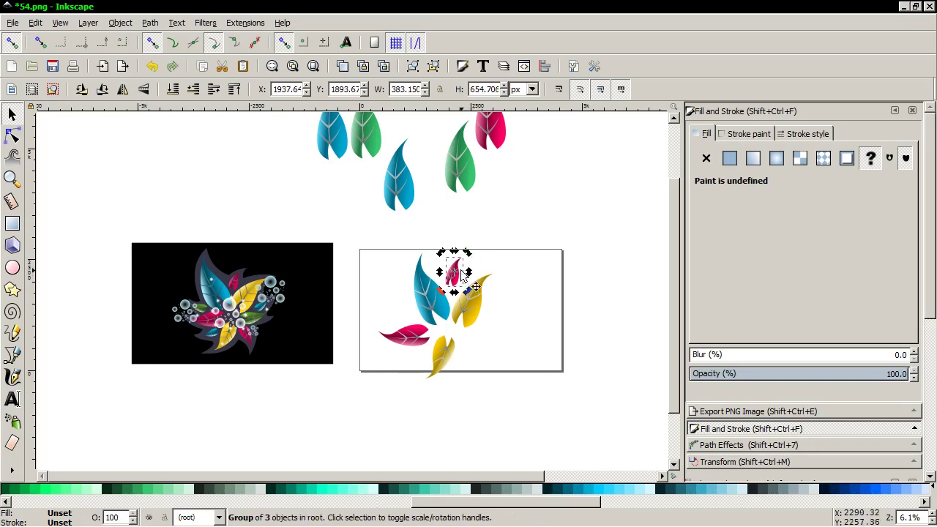
Bring the large pink leaf onto the page, rotated and positioned within the design
left_click_drag(500, 126, 543, 261)
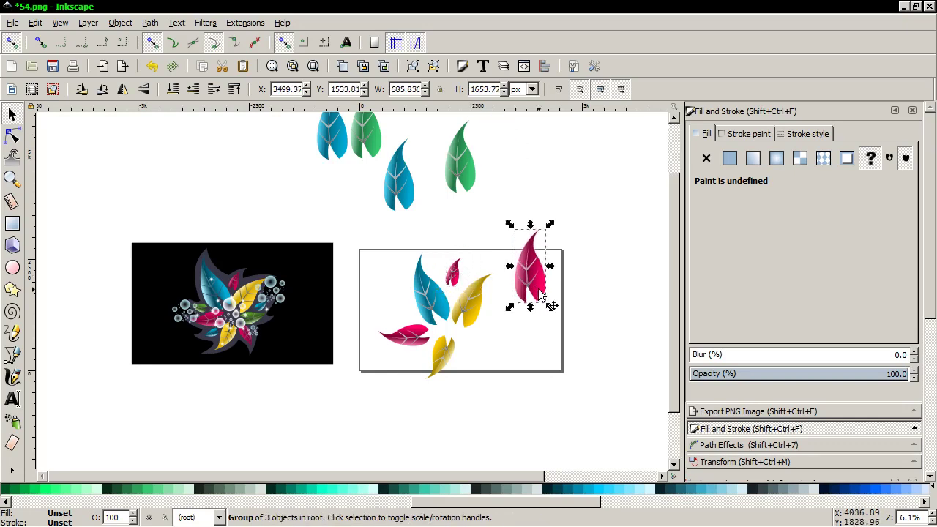
mouse_move(549, 224)
left_mouse_down()
mouse_move(560, 268)
mouse_move(514, 399)
left_mouse_up()
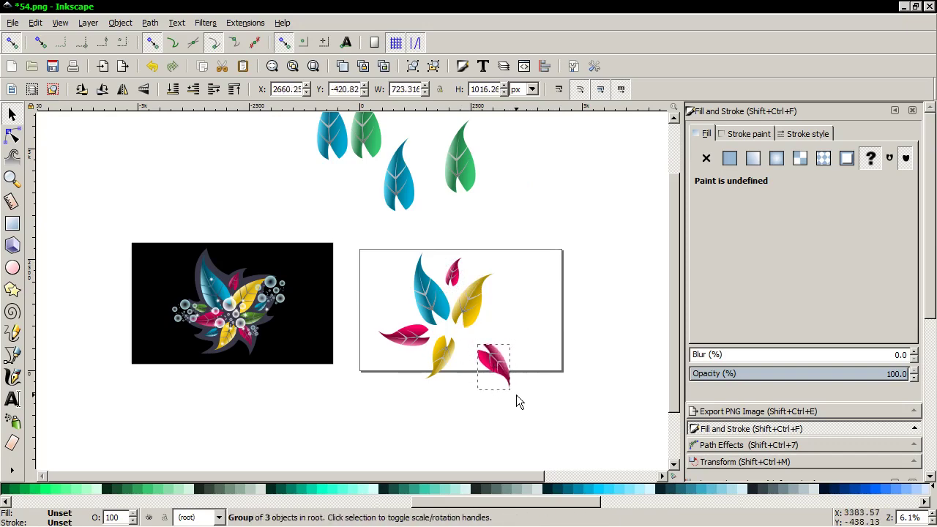
mouse_move(496, 365)
left_mouse_down()
mouse_move(483, 353)
mouse_move(493, 380)
mouse_move(474, 349)
left_mouse_up()
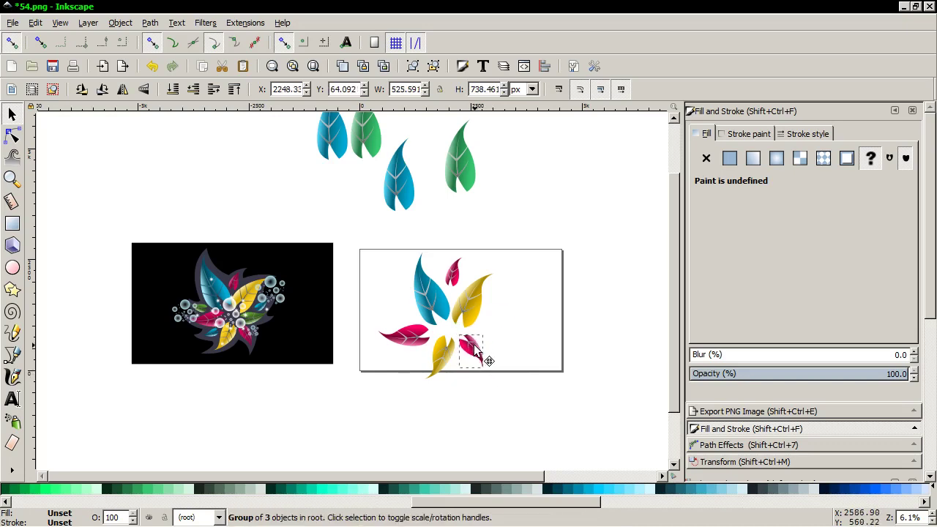
Rotate a green leaf sideways and place it on the page's right side at about 71% size
left_click(458, 170)
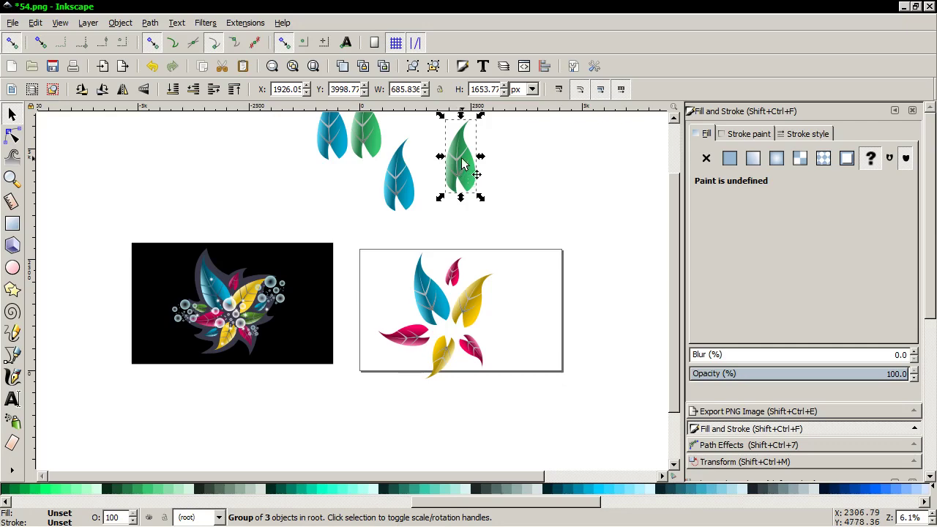
left_click(463, 164)
mouse_move(480, 197)
left_mouse_down()
mouse_move(488, 233)
mouse_move(520, 184)
left_mouse_up()
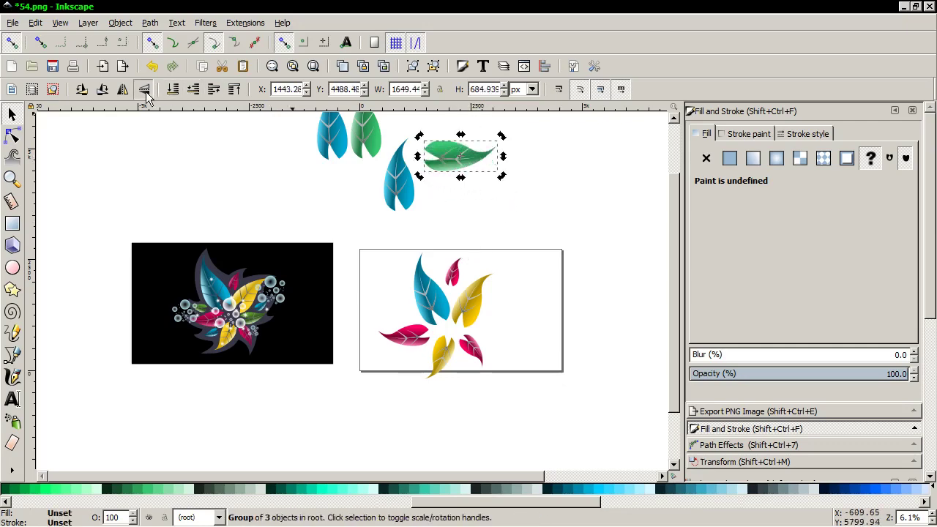
mouse_move(448, 154)
left_mouse_down()
mouse_move(523, 322)
mouse_move(513, 324)
left_mouse_up()
mouse_move(569, 347)
left_mouse_down()
mouse_move(556, 335)
mouse_move(499, 339)
left_mouse_up()
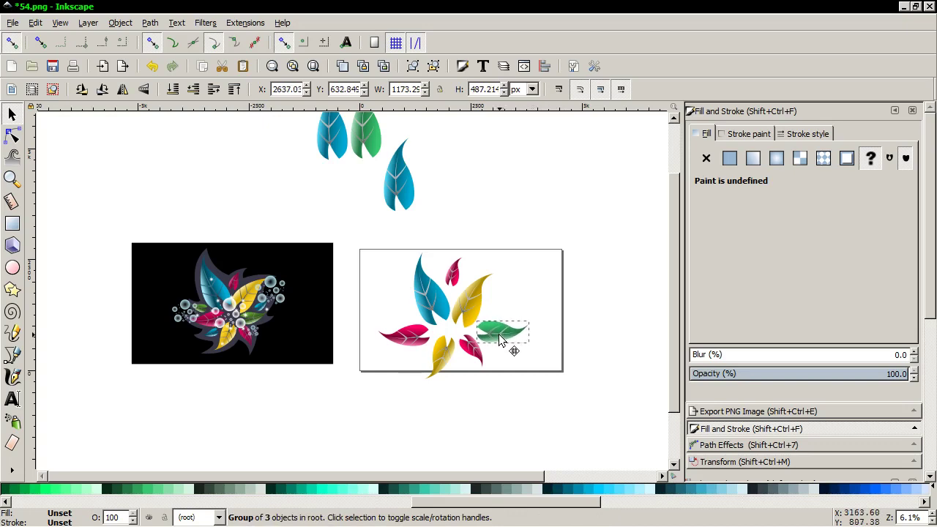
Move a blue leaf to the upper right, flip it horizontally, rotate it about 75°, and shrink it to a quarter
left_click(333, 139)
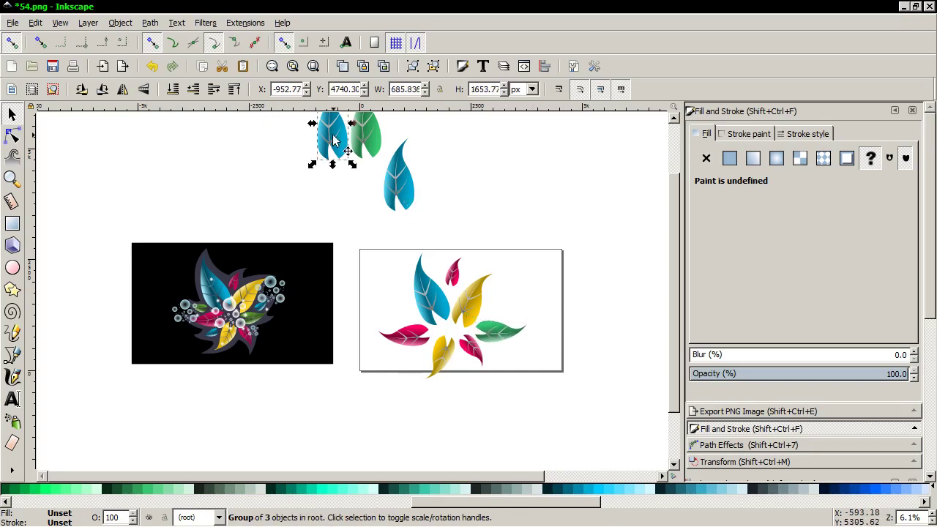
mouse_move(333, 139)
left_mouse_down()
mouse_move(553, 281)
mouse_move(536, 270)
left_mouse_up()
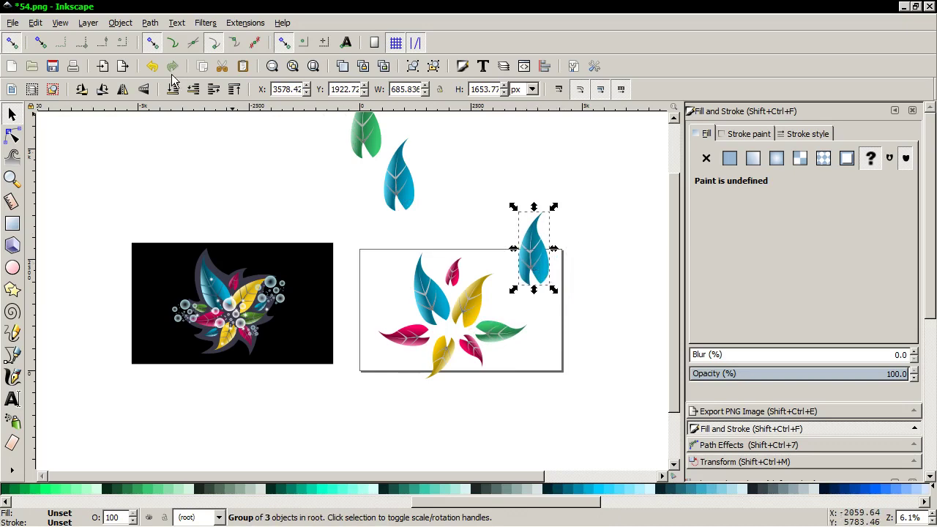
left_click(126, 92)
left_click(538, 262)
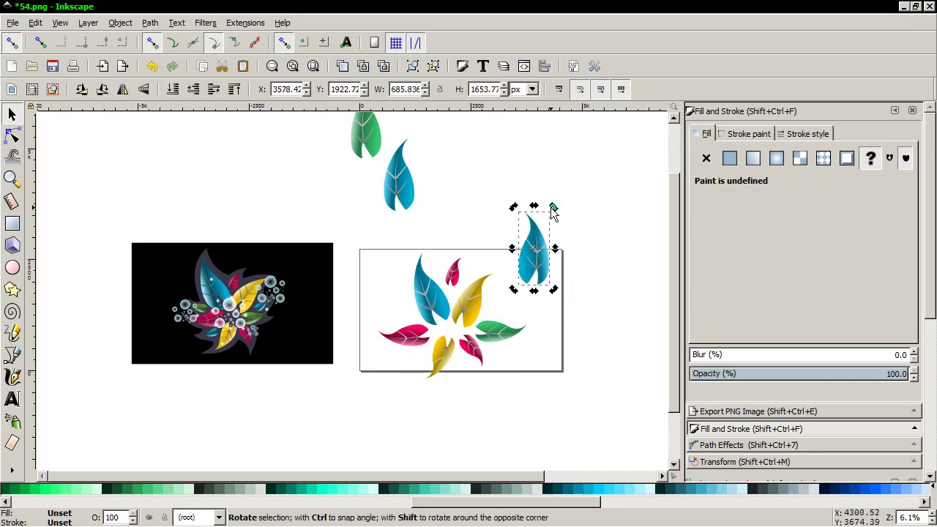
left_click_drag(553, 207, 569, 250)
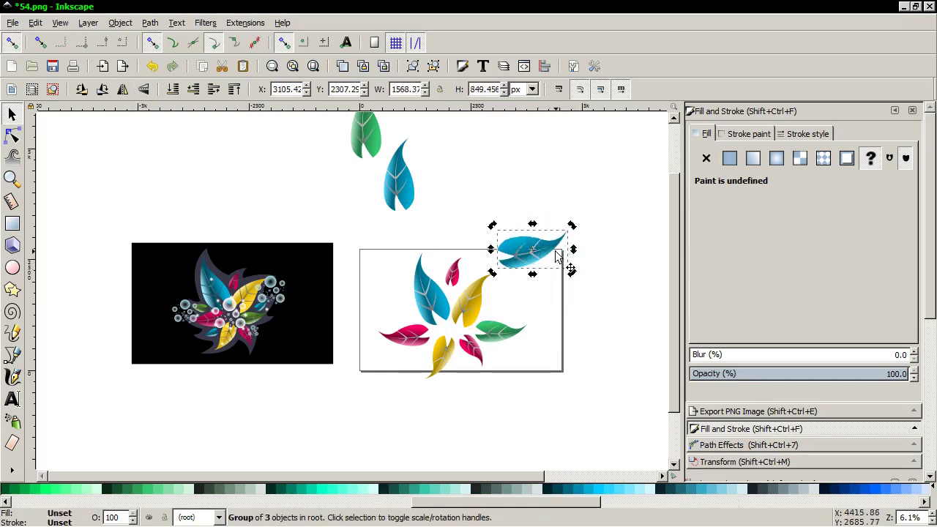
left_click_drag(570, 270, 546, 261)
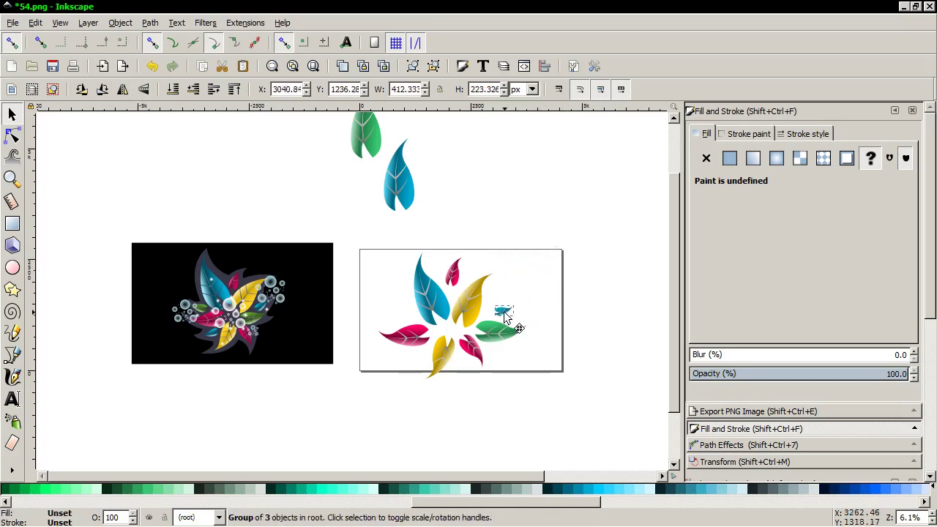
left_click_drag(497, 311, 510, 297)
left_click(503, 312)
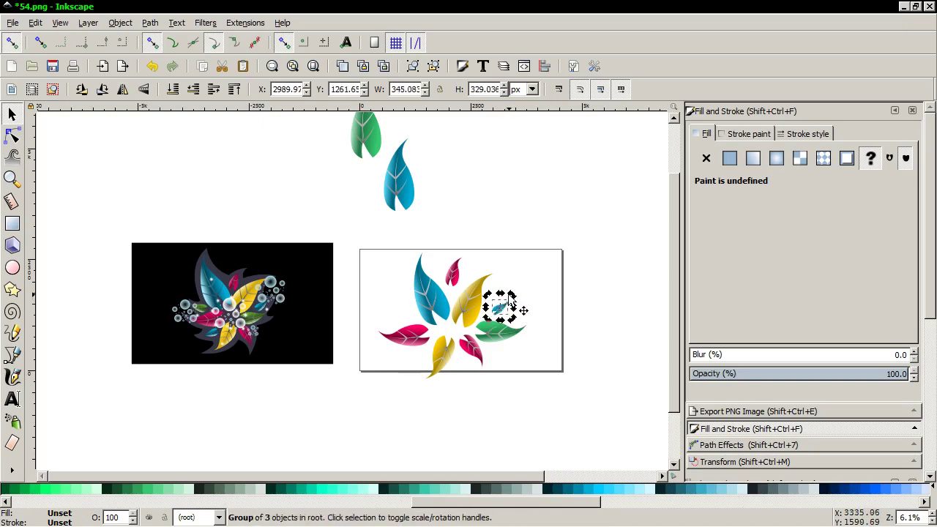
Shrink the remaining large blue leaf to about a third and place it on the page, tilted about 19°
left_click(392, 179)
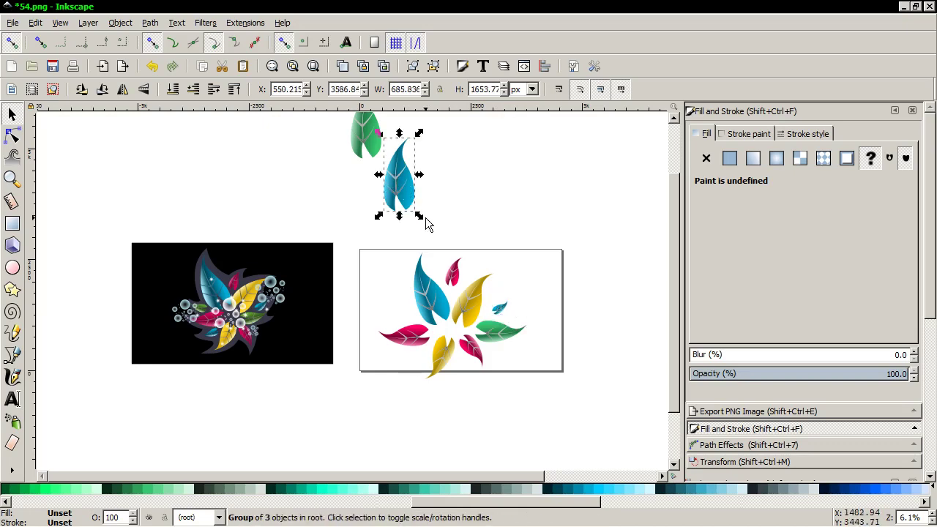
left_click_drag(419, 216, 410, 196)
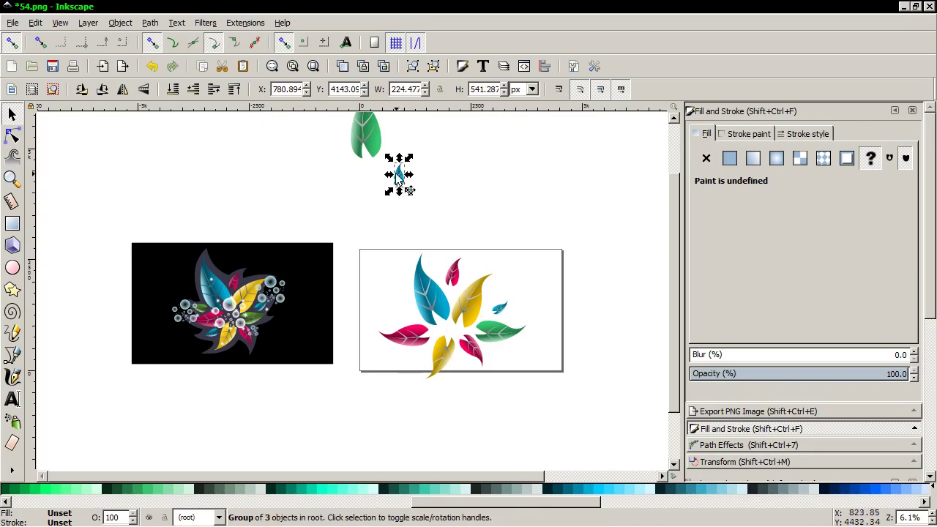
left_click(397, 179)
left_click_drag(387, 157, 422, 355)
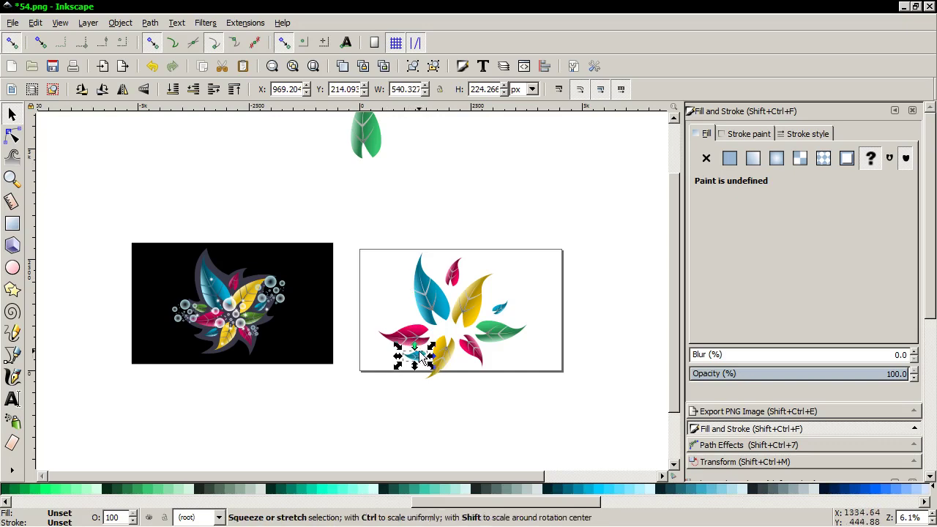
left_click(418, 356)
left_click_drag(397, 354, 410, 365)
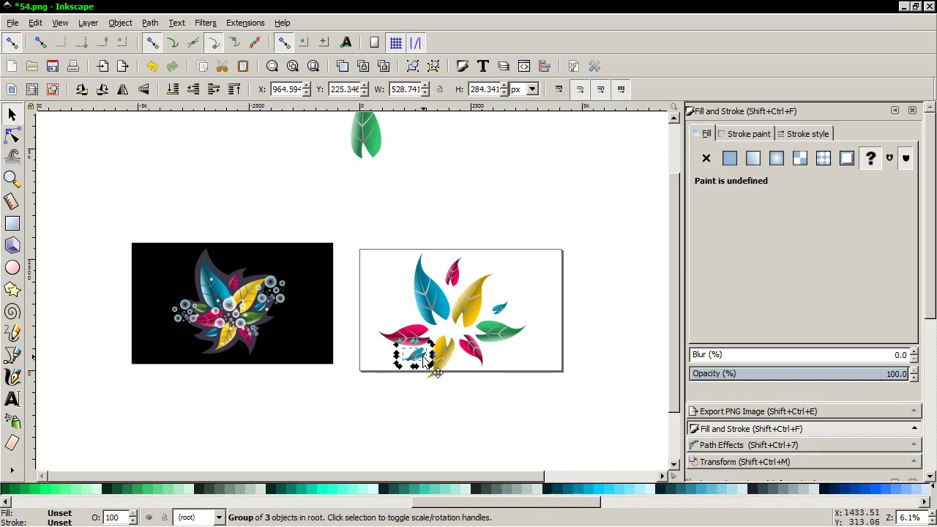
left_click_drag(423, 358, 423, 357)
Shrink the last green leaf and place it on the page
left_click(365, 142)
scroll(372, 163, "up", 1)
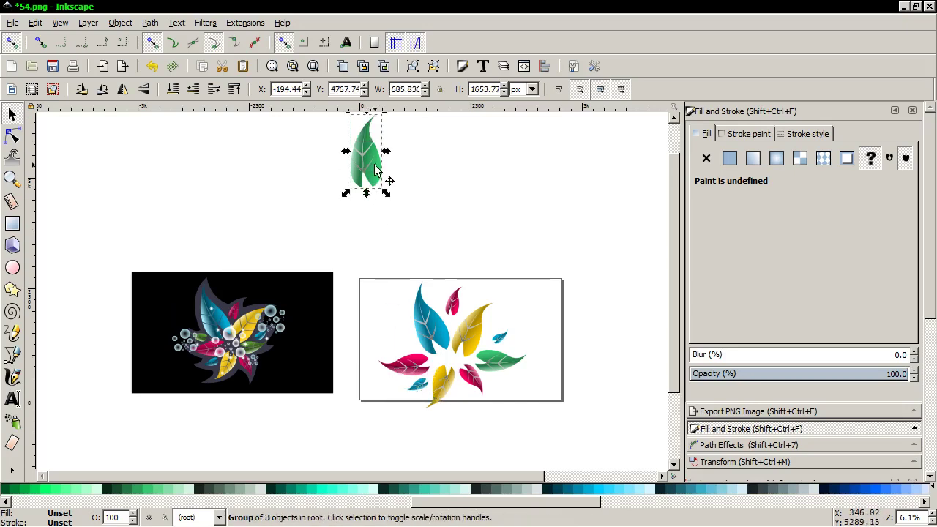
mouse_move(382, 178)
left_mouse_down()
mouse_move(396, 329)
mouse_move(382, 327)
mouse_move(406, 349)
left_mouse_up()
left_click(388, 320)
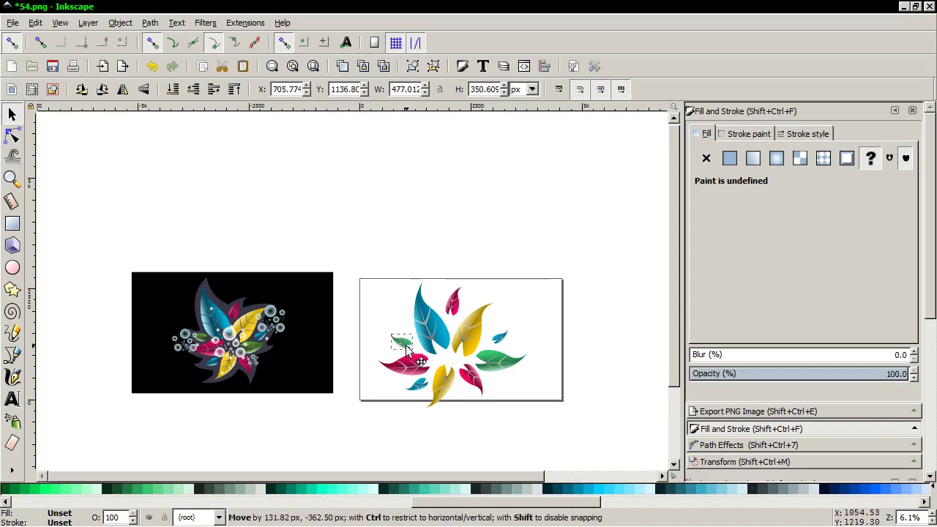
scroll(432, 388, "down", 1, "ctrl")
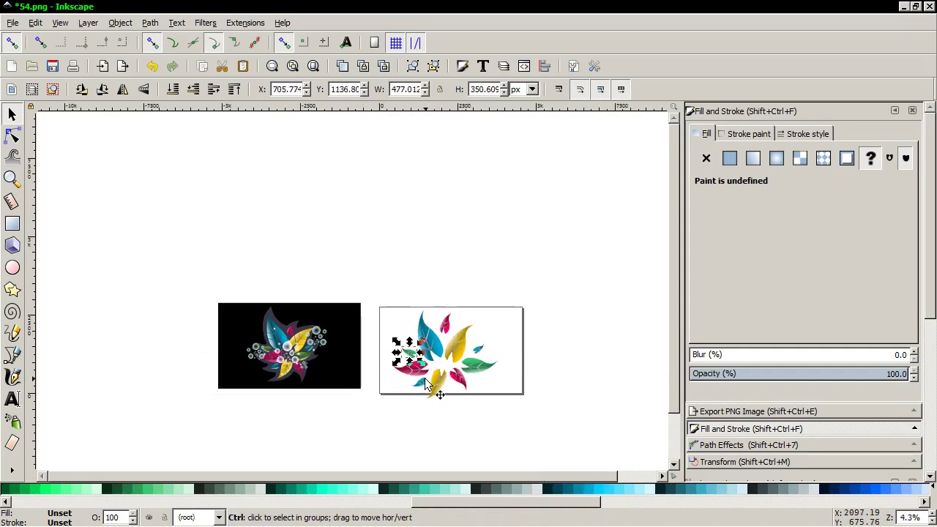
scroll(432, 392, "up", 1, "ctrl")
scroll(428, 399, "down", 1, "ctrl")
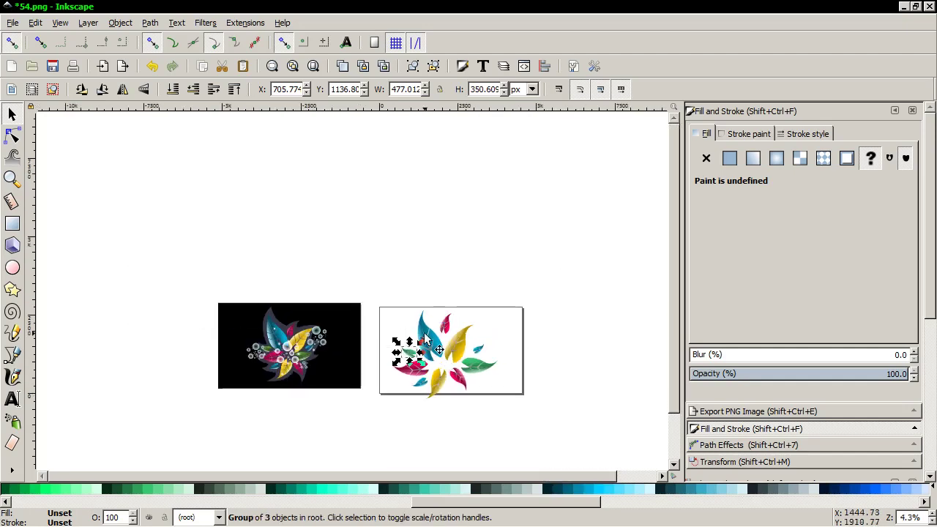
scroll(425, 339, "down", 2)
Group all ten leaves on the page and scale the group down to about 77%
left_click_drag(376, 208, 509, 363)
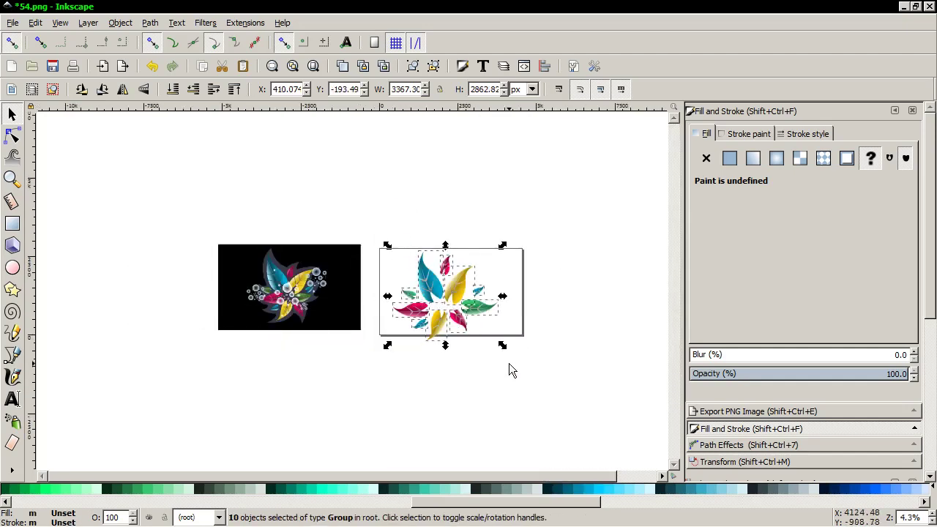
right_click(465, 313)
left_click(490, 264)
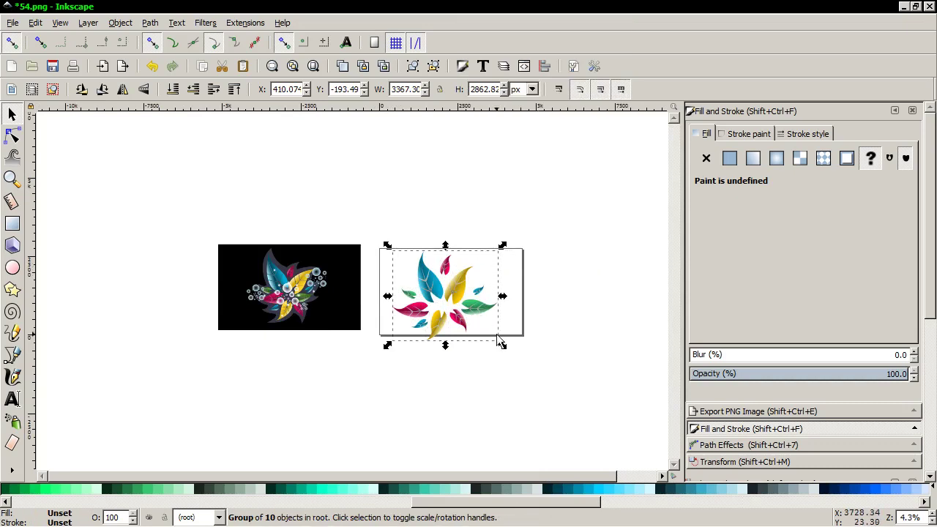
left_click_drag(503, 346, 492, 330)
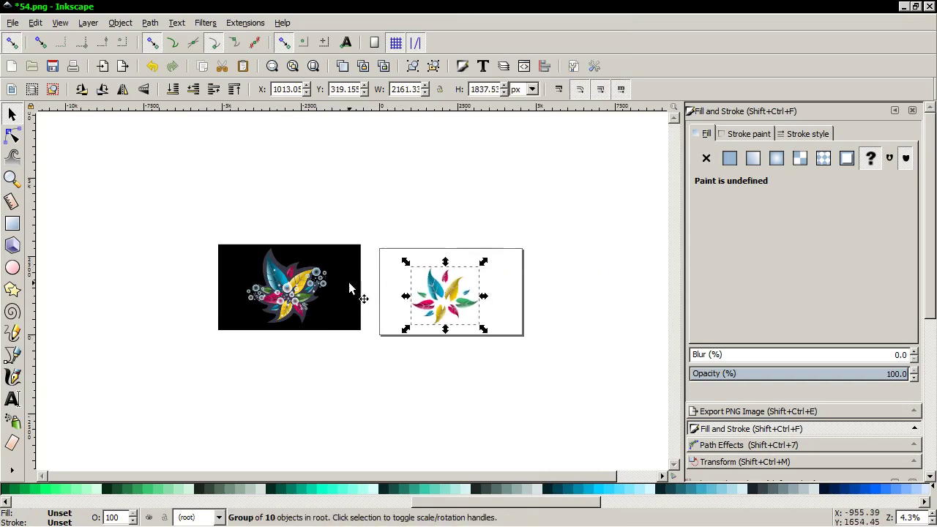
scroll(376, 330, "up", 2)
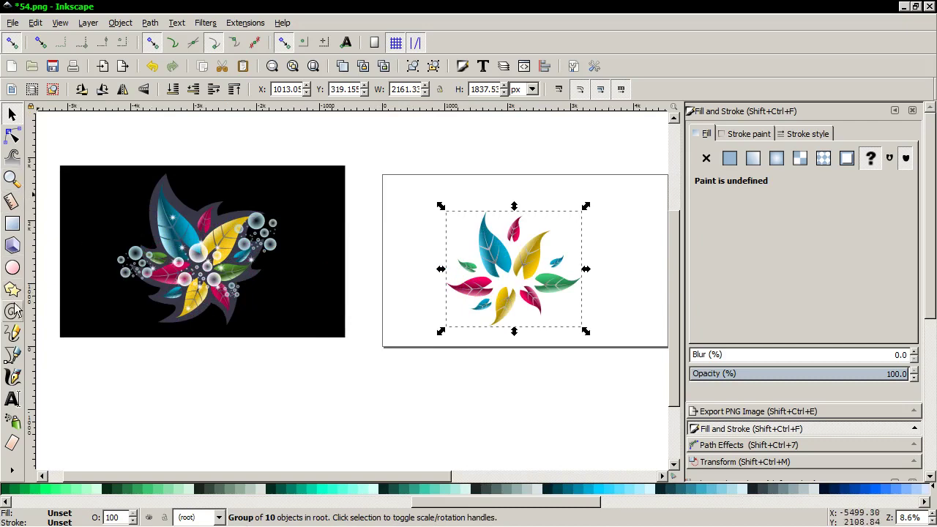
Draw a closed wavy Bezier path with five curved nodes looping around the leaf cluster
left_click(14, 356)
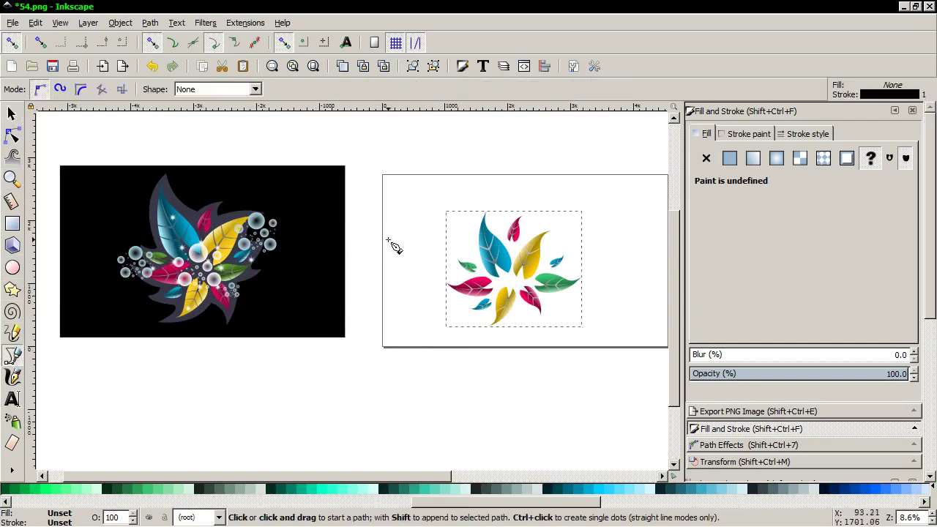
left_click(468, 253)
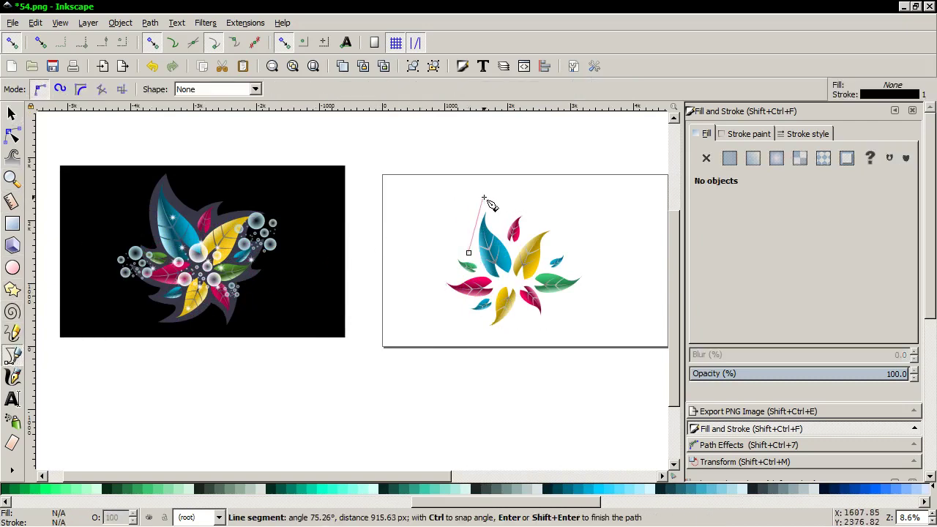
left_click_drag(487, 193, 507, 166)
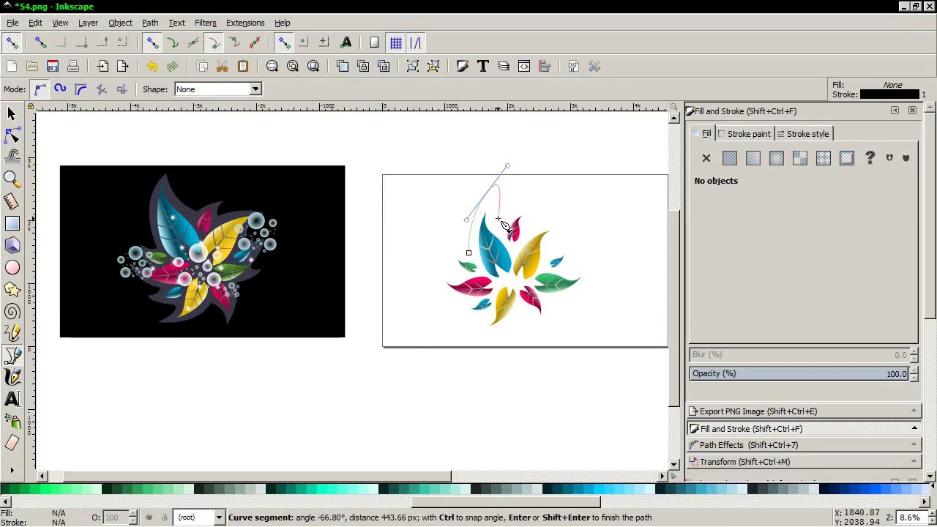
mouse_move(511, 221)
left_mouse_down()
mouse_move(528, 234)
mouse_move(540, 202)
mouse_move(526, 231)
mouse_move(576, 225)
mouse_move(560, 242)
mouse_move(592, 248)
mouse_move(580, 277)
mouse_move(603, 275)
left_mouse_up()
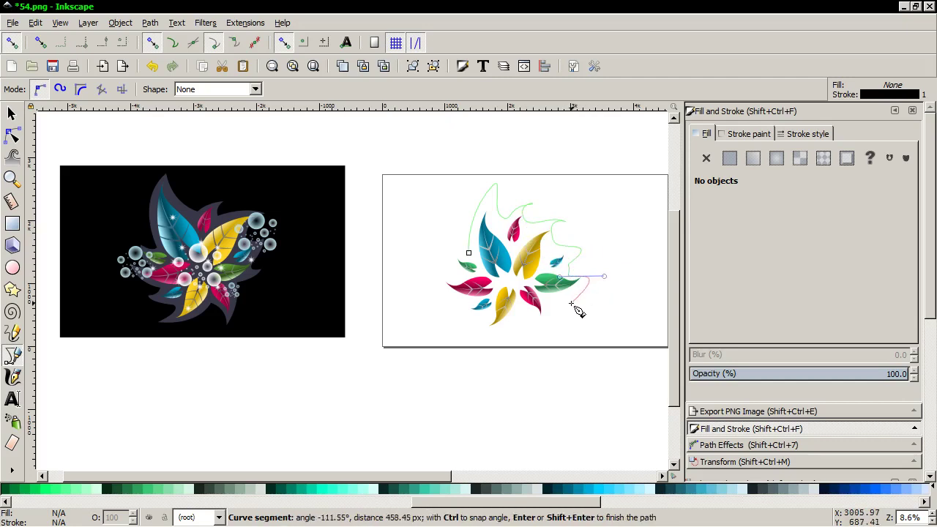
mouse_move(575, 308)
left_mouse_down()
mouse_move(555, 302)
mouse_move(555, 336)
mouse_move(512, 309)
mouse_move(527, 320)
mouse_move(482, 347)
mouse_move(487, 306)
mouse_move(438, 307)
mouse_move(447, 296)
left_mouse_up()
mouse_move(424, 268)
left_mouse_down()
mouse_move(429, 252)
mouse_move(461, 273)
left_mouse_up()
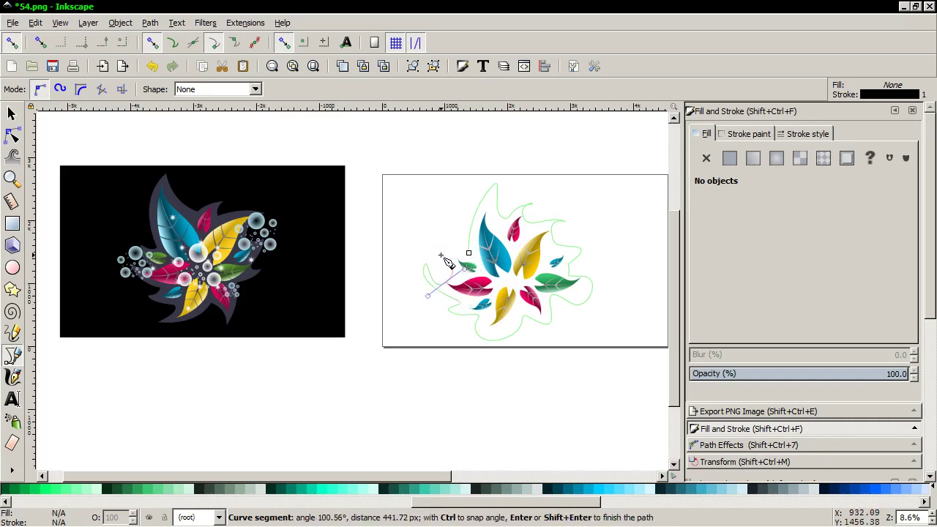
mouse_move(439, 242)
left_mouse_down()
mouse_move(437, 232)
mouse_move(479, 253)
left_mouse_up()
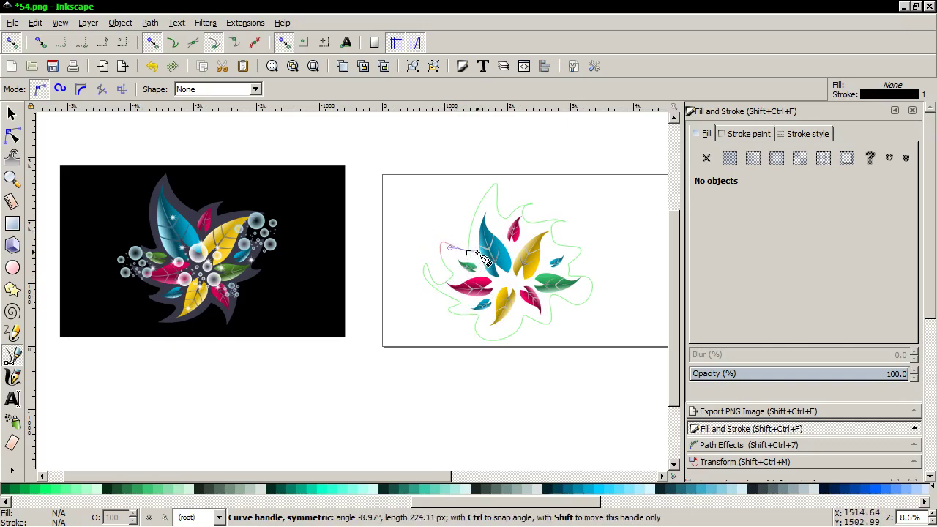
left_click(470, 254)
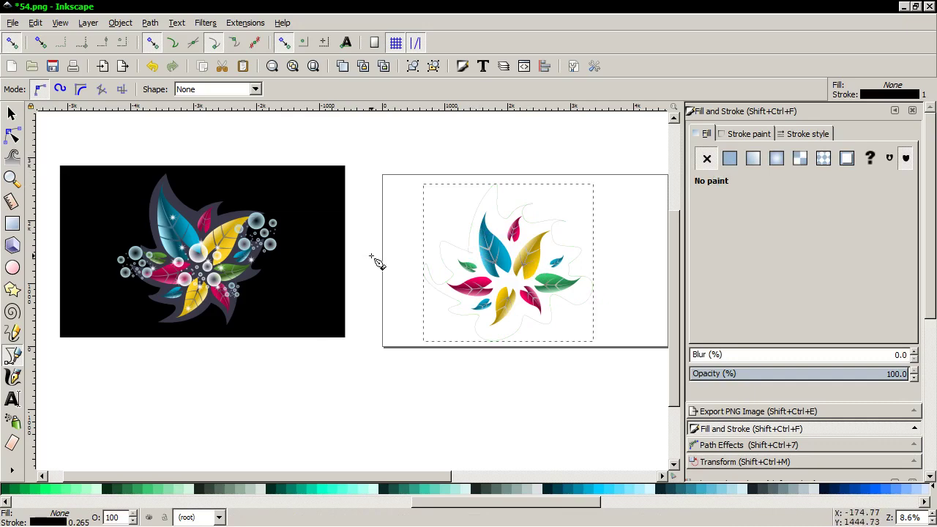
With the Node tool, pull a top-edge outline node down toward the pink leaf and smooth it
scroll(521, 252, "up", 4)
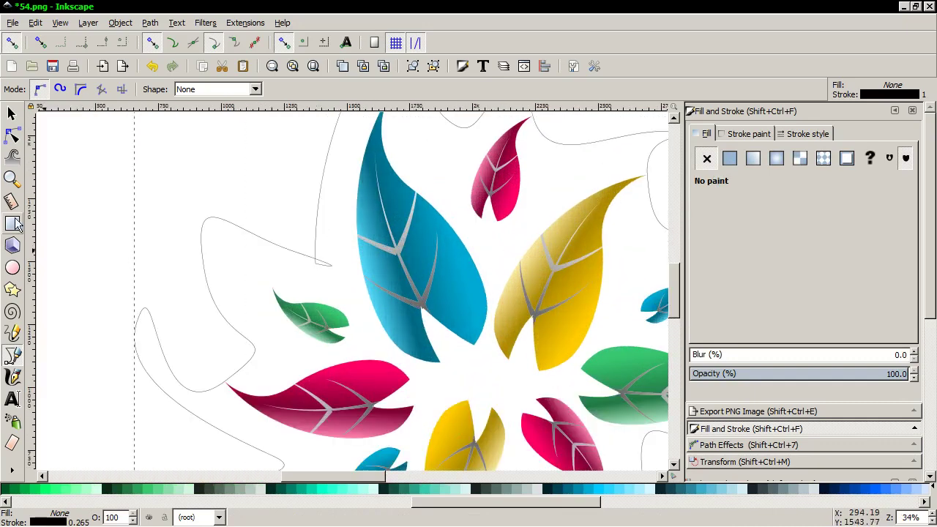
left_click(13, 136)
scroll(493, 286, "up", 4)
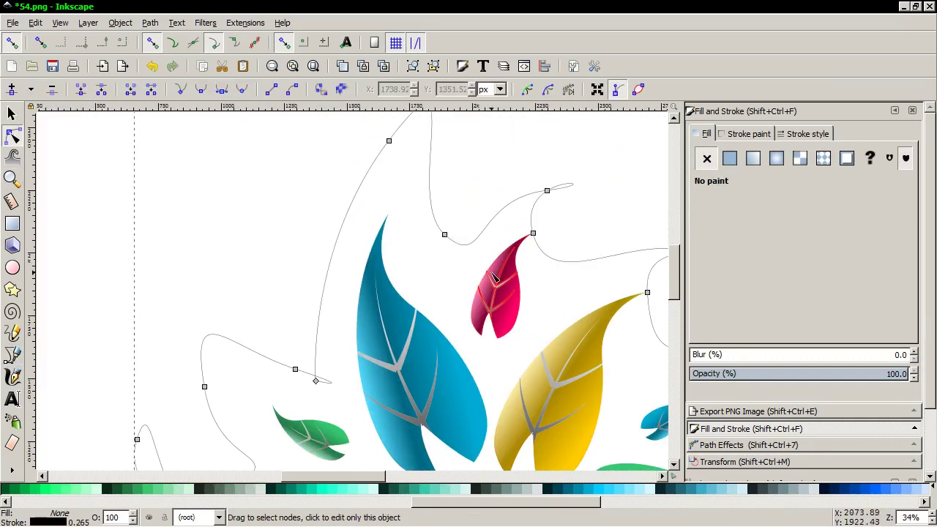
scroll(468, 282, "up", 2)
left_click(388, 199)
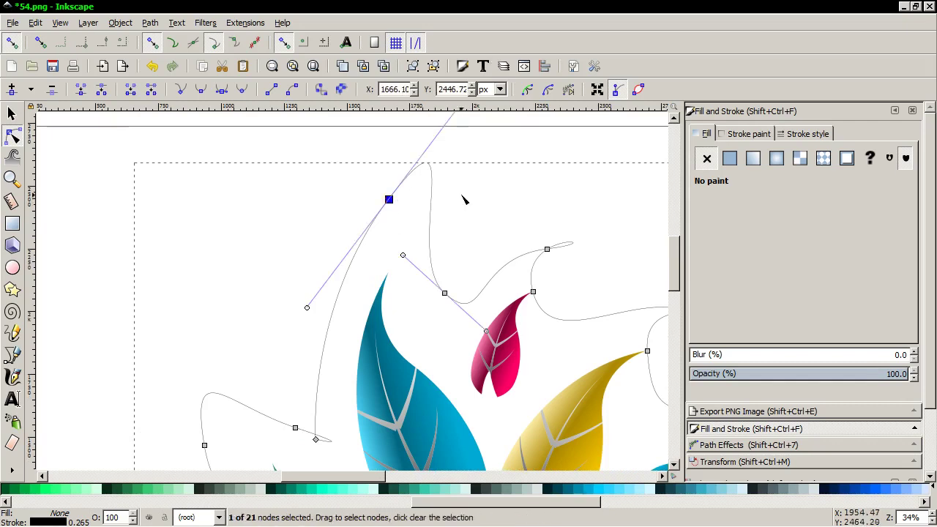
scroll(466, 183, "up", 1)
mouse_move(471, 120)
left_mouse_down()
mouse_move(389, 229)
mouse_move(412, 259)
left_mouse_up()
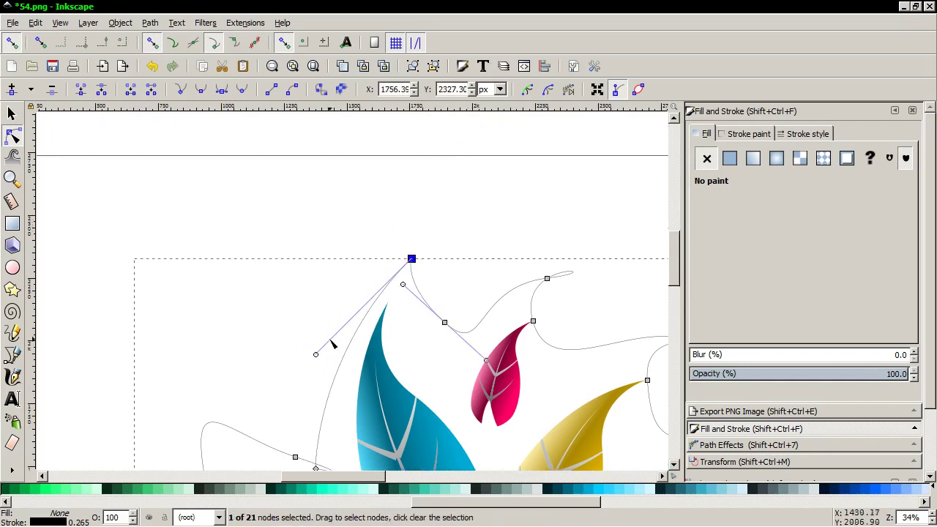
left_click_drag(312, 345, 291, 310)
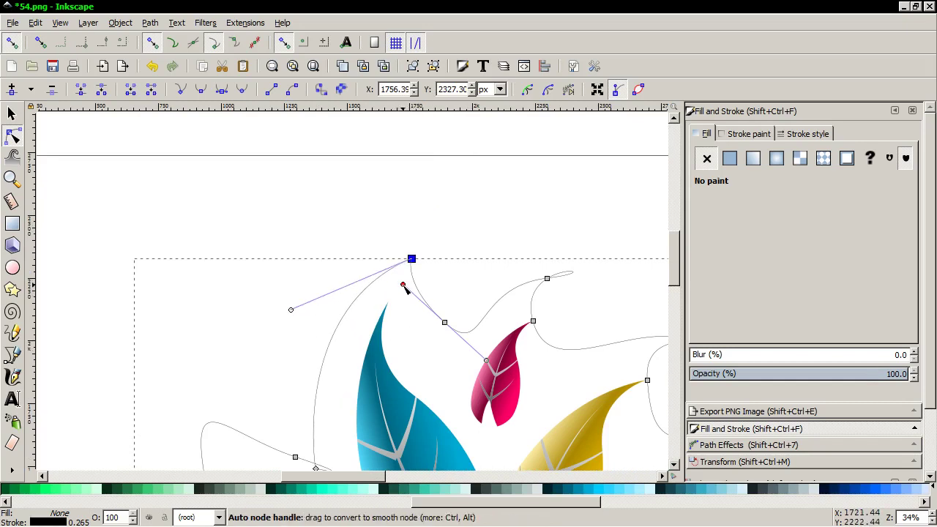
mouse_move(403, 285)
left_mouse_down()
mouse_move(432, 340)
mouse_move(400, 320)
left_mouse_up()
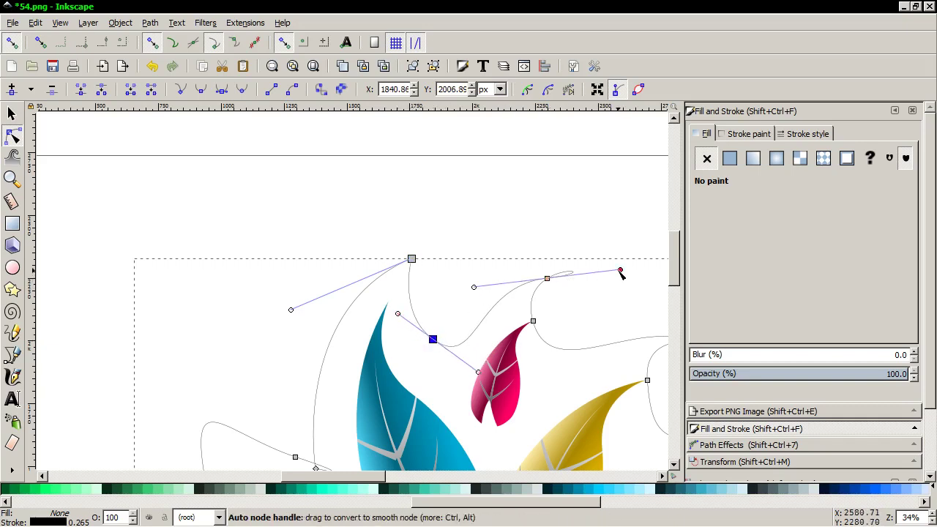
Reshape the outline curve between the pink and yellow leaves by moving its node and handles
left_click_drag(620, 273, 549, 281)
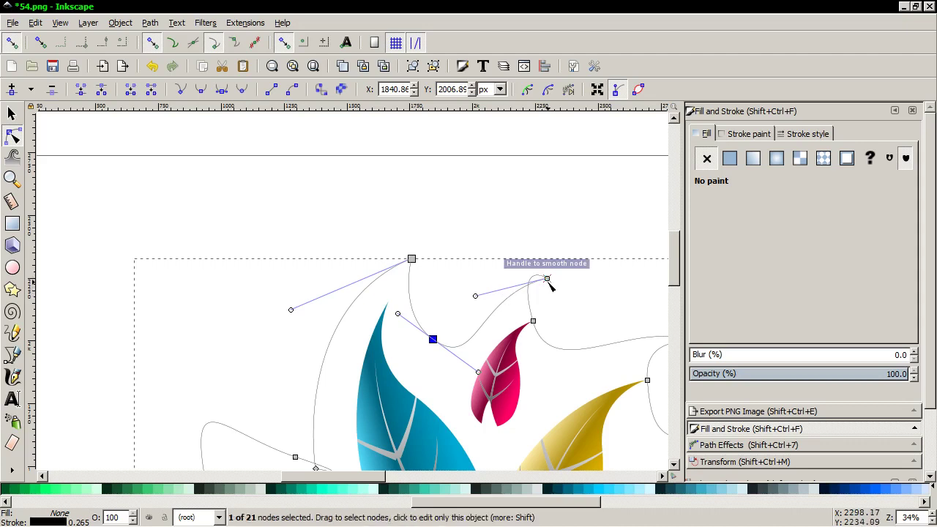
left_click_drag(476, 298, 518, 220)
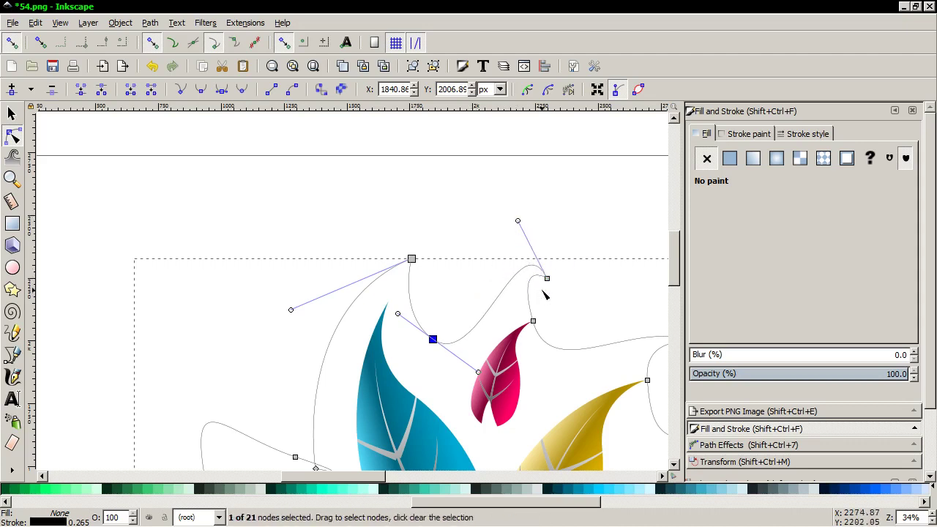
left_click_drag(549, 281, 543, 282)
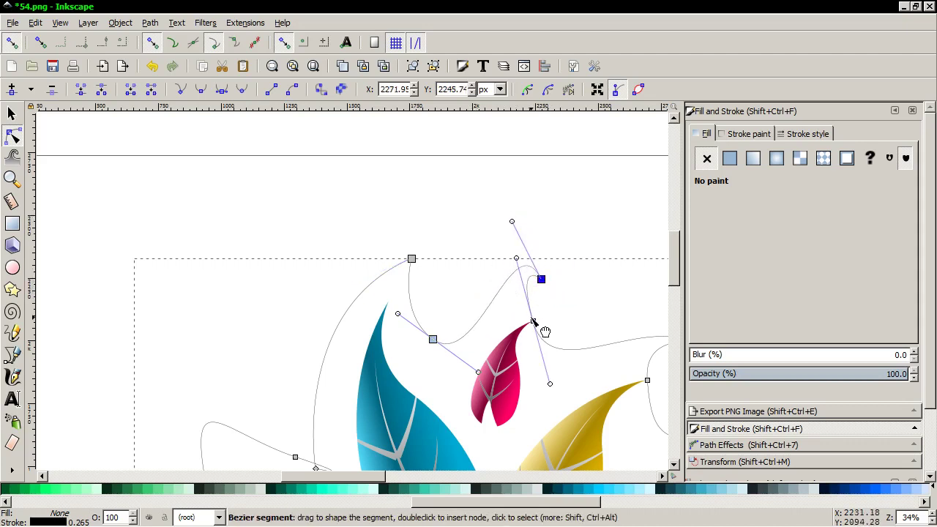
left_click_drag(535, 325, 546, 378)
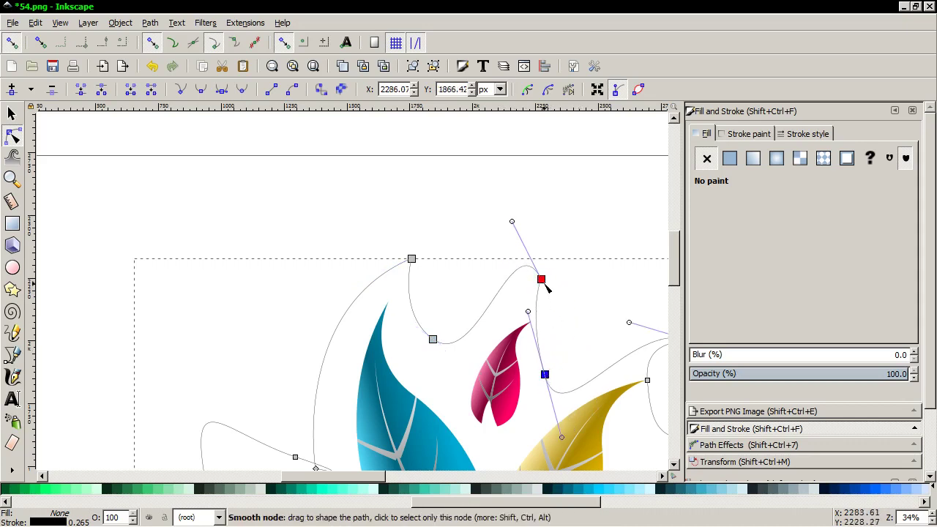
left_click_drag(543, 283, 571, 308)
left_click_drag(542, 253, 486, 296)
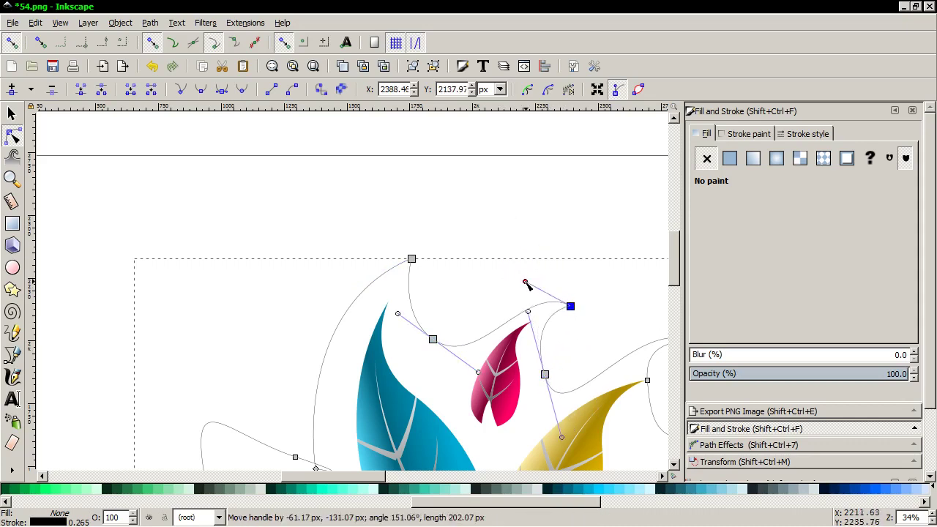
left_click_drag(573, 309, 559, 312)
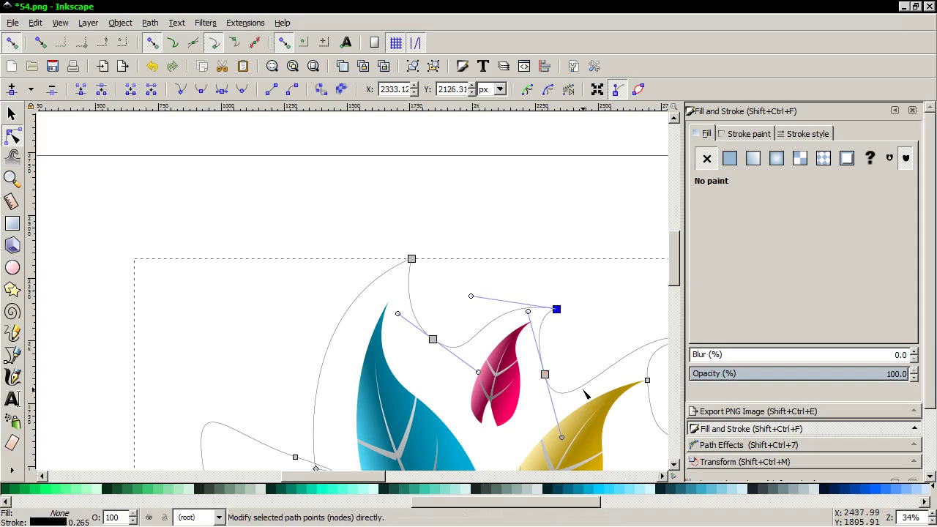
scroll(586, 395, "down", 1, "ctrl")
scroll(423, 455, "right", 4)
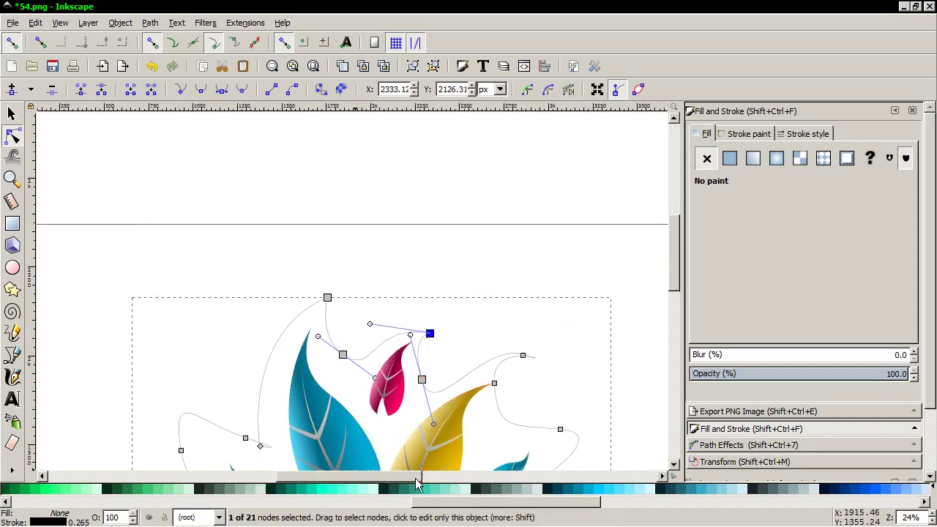
scroll(423, 456, "right", 2)
Smooth the node right of the pink leaf and lower the curve beside the yellow leaf
left_click(465, 356)
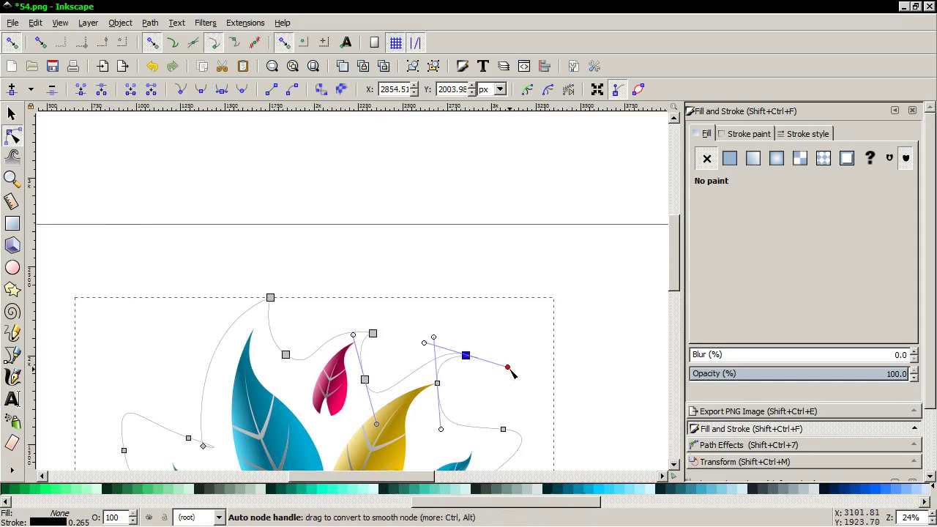
left_click_drag(490, 366, 414, 335)
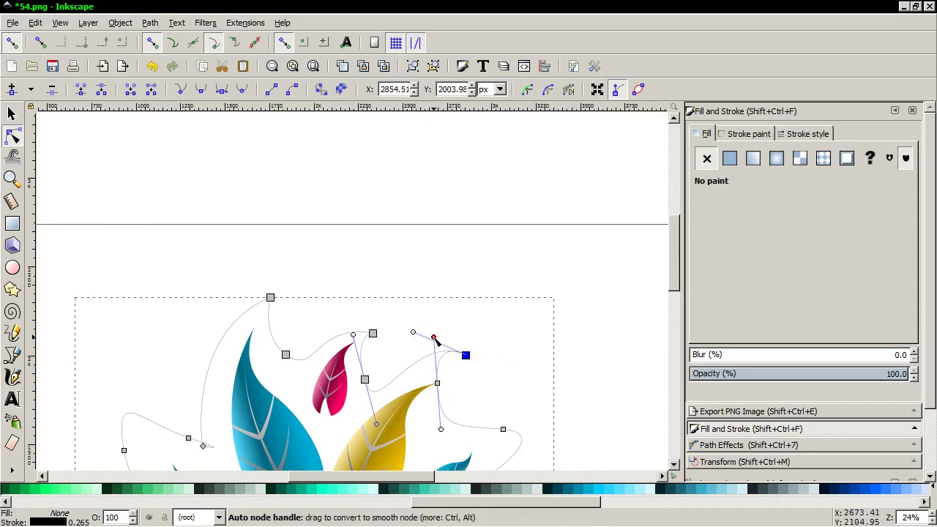
left_click_drag(438, 375, 431, 439)
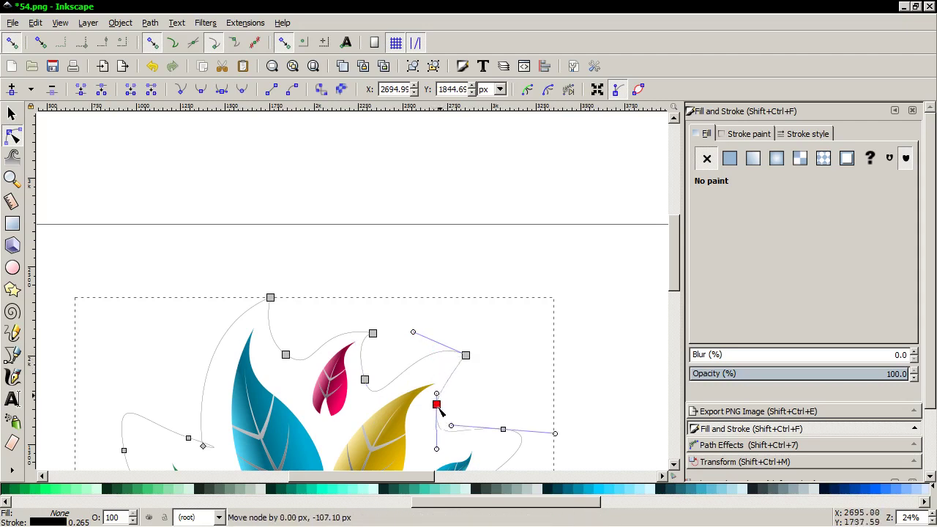
left_click_drag(465, 355, 461, 374)
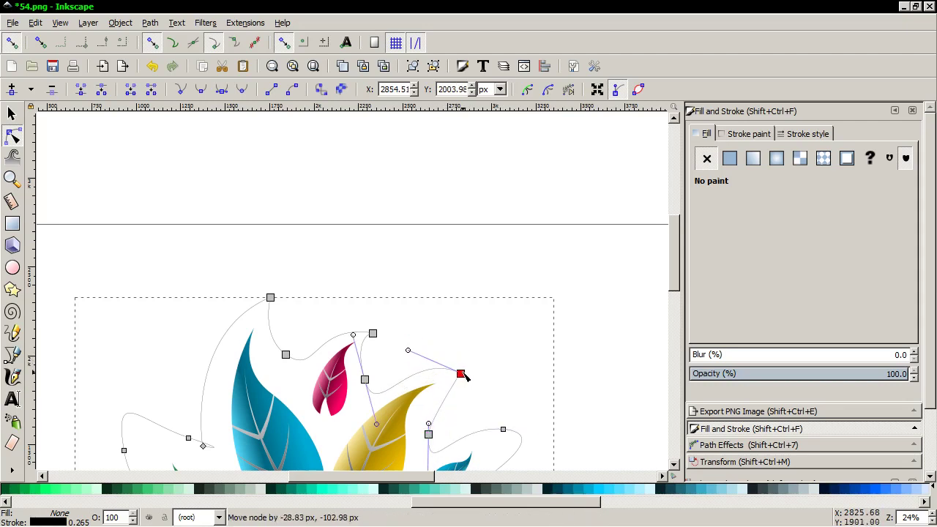
left_click_drag(375, 424, 403, 408)
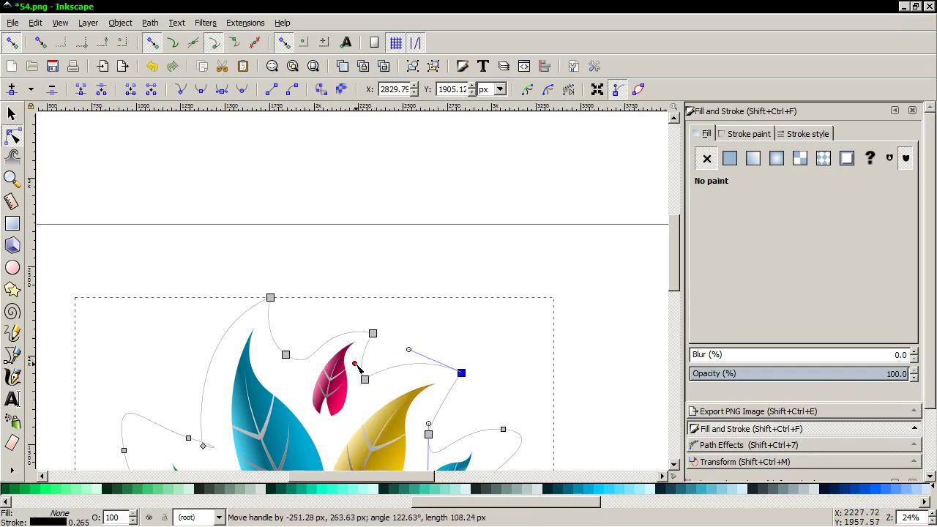
left_click_drag(349, 358, 352, 366)
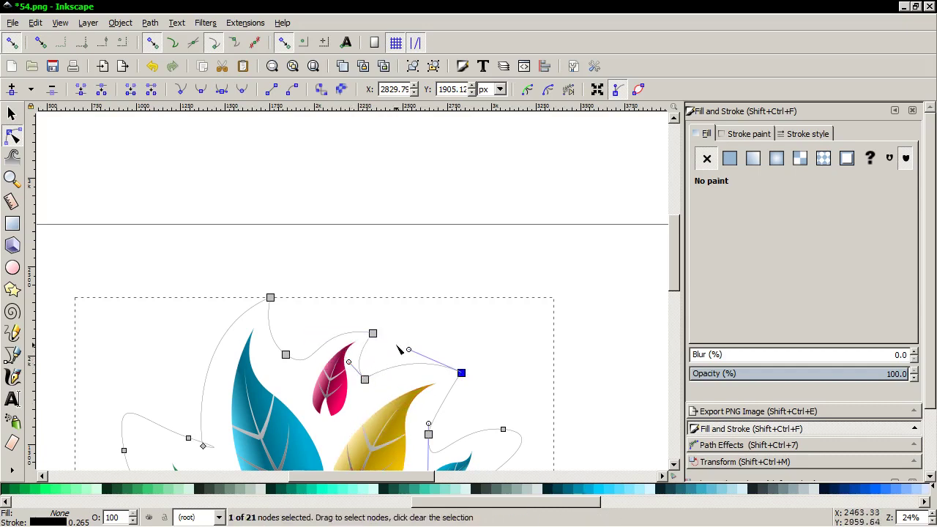
left_click_drag(430, 426, 415, 408)
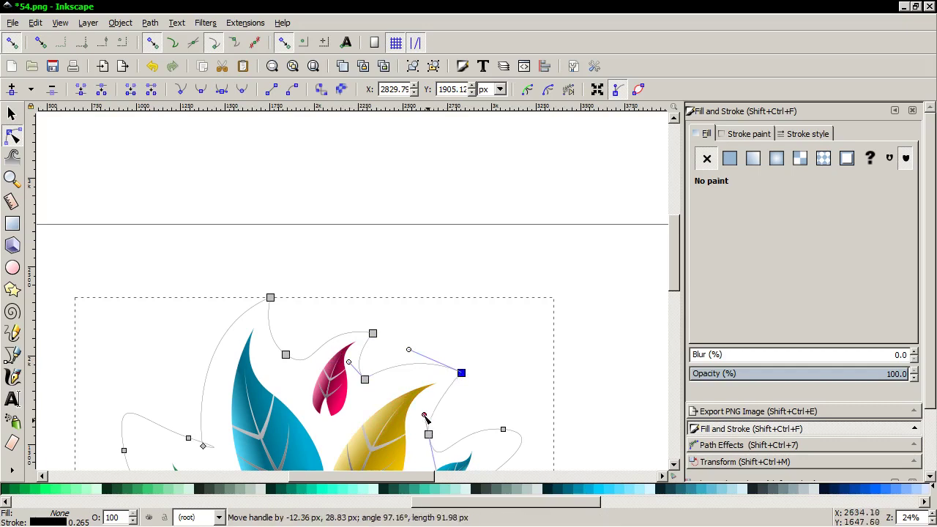
scroll(416, 410, "down", 1)
scroll(415, 410, "down", 2)
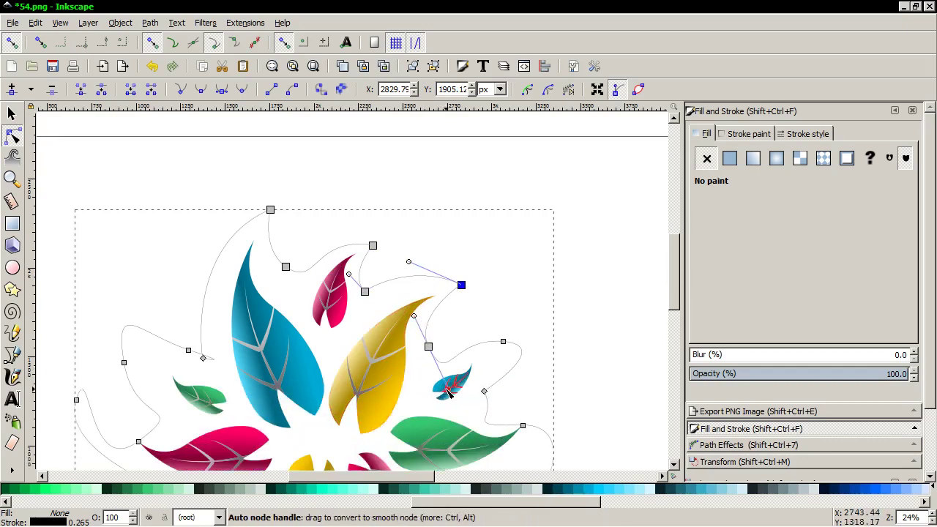
Bend the outline around the yellow leaf tip and past the small teal leaf toward the green leaf
left_click_drag(447, 390, 429, 348)
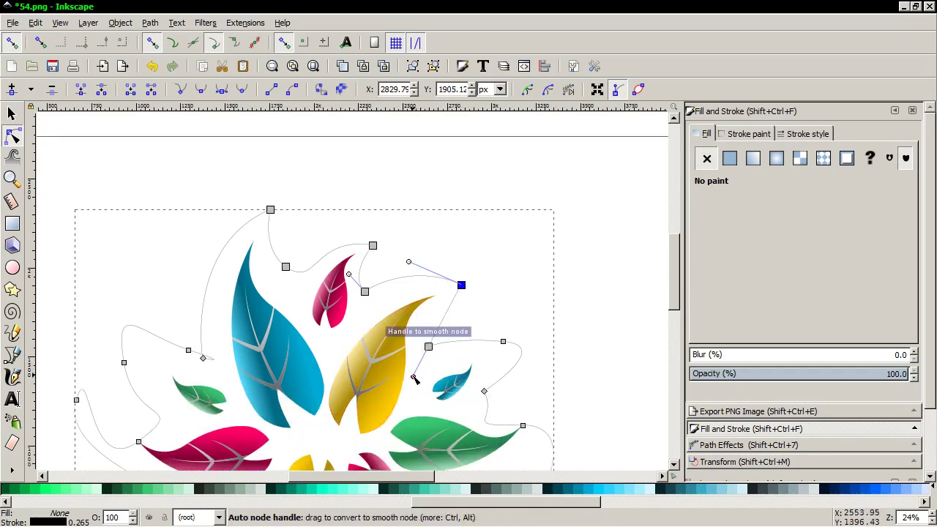
left_click_drag(414, 379, 408, 310)
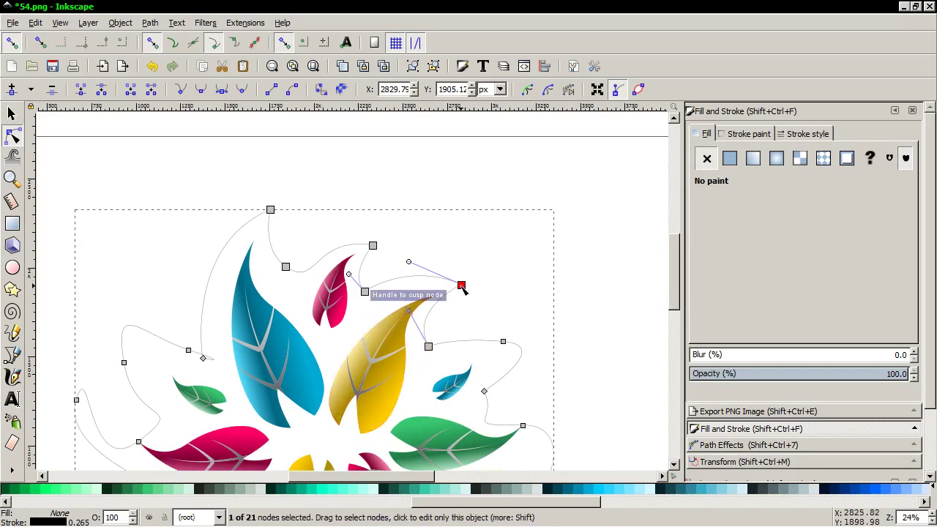
left_click_drag(461, 288, 468, 293)
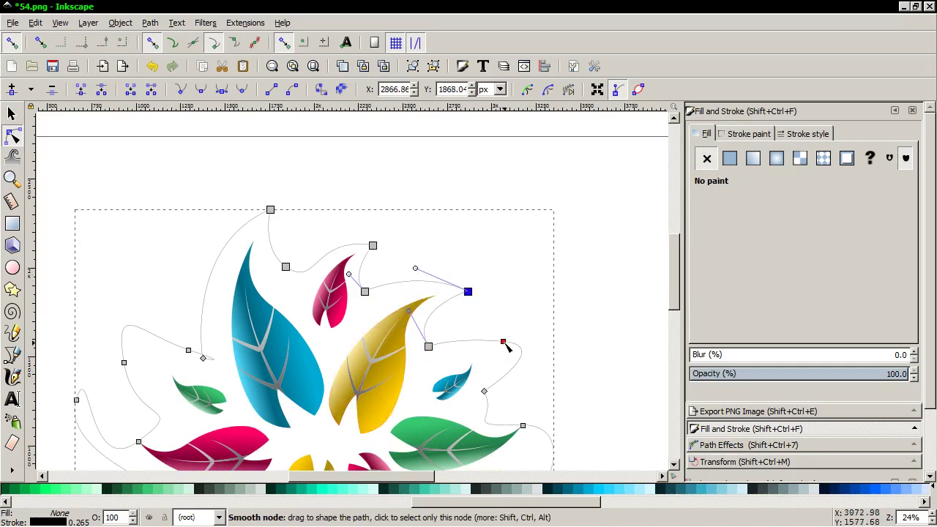
mouse_move(504, 346)
left_mouse_down()
mouse_move(481, 350)
mouse_move(508, 353)
left_mouse_up()
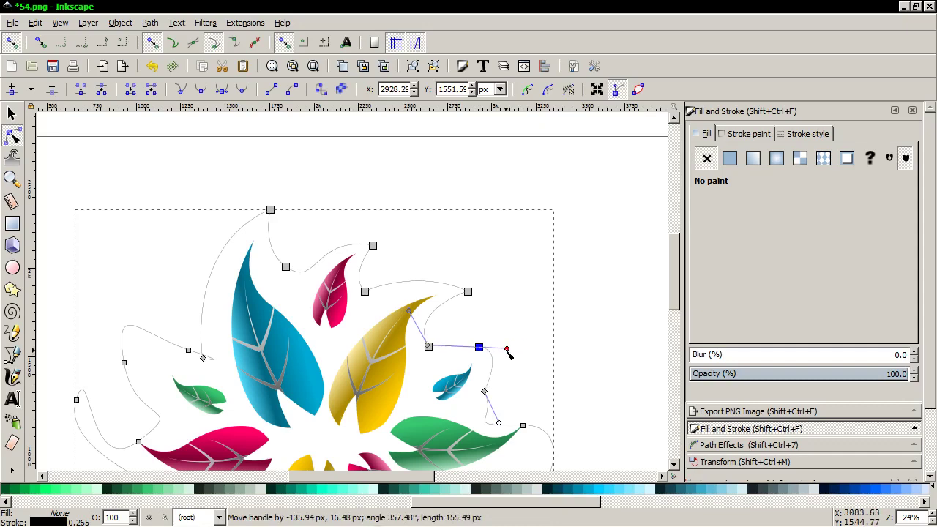
left_click_drag(437, 346, 478, 348)
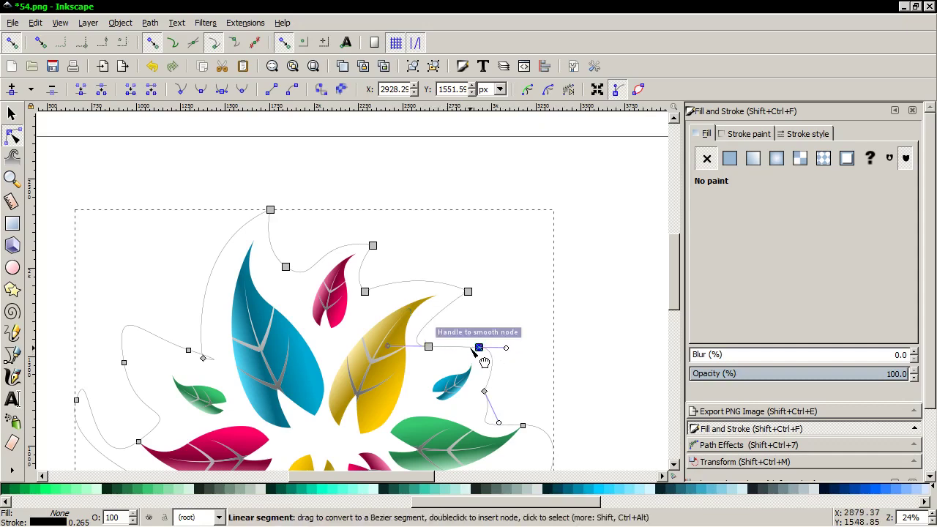
mouse_move(477, 348)
left_mouse_down()
mouse_move(495, 354)
mouse_move(496, 373)
left_mouse_up()
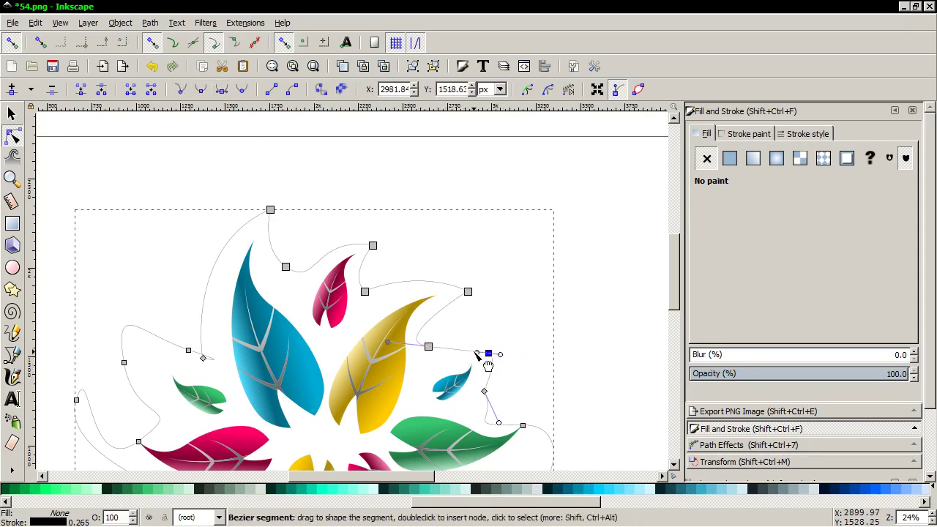
left_click_drag(476, 353, 481, 366)
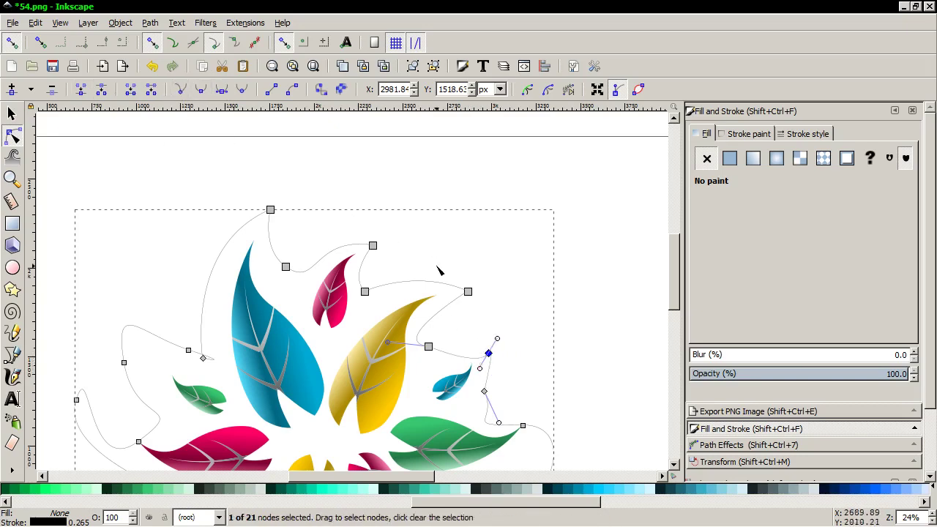
mouse_move(497, 341)
left_mouse_down()
mouse_move(499, 383)
mouse_move(482, 343)
left_mouse_up()
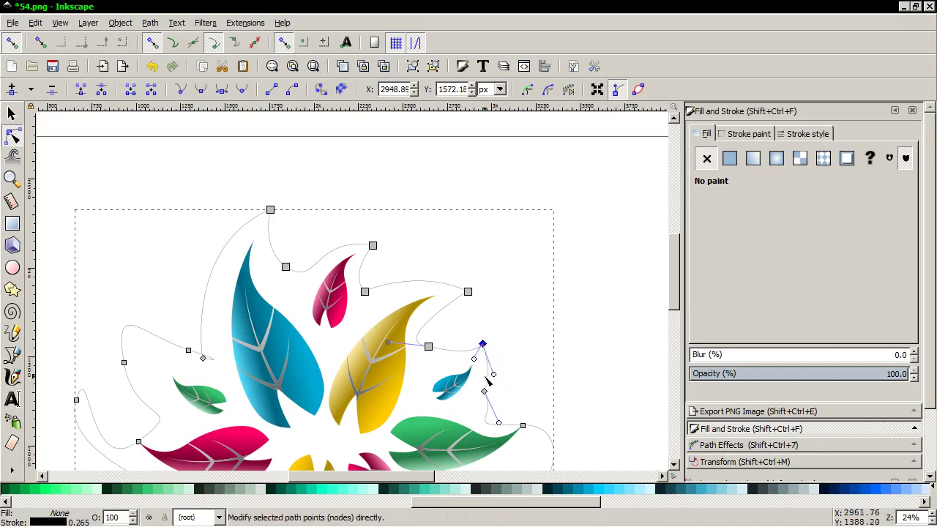
left_click_drag(484, 392, 467, 407)
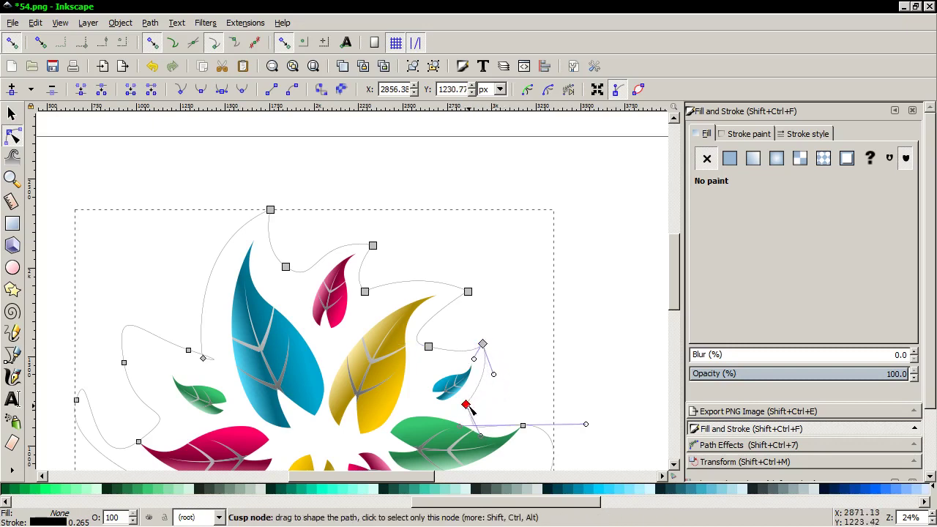
Re-angle the outline curve around the green leaf's tip and pull it in along the leaf
scroll(459, 429, "down", 1)
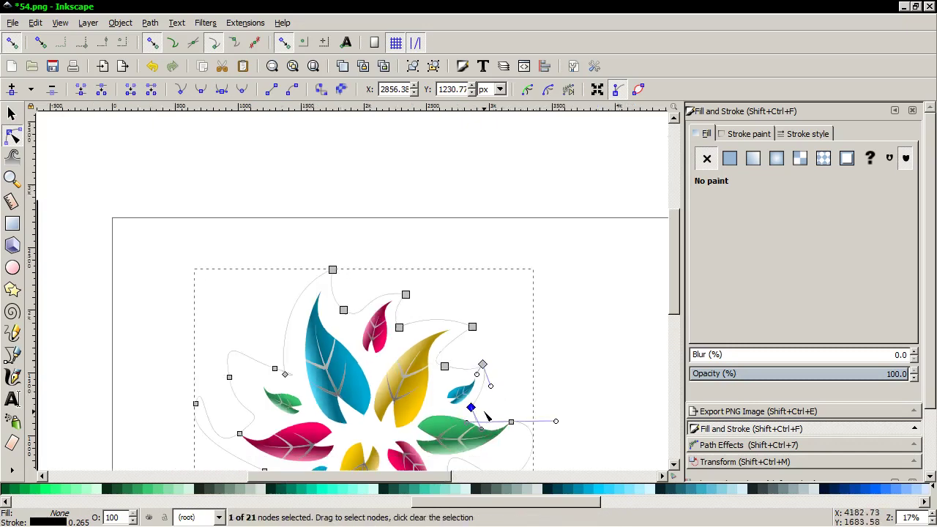
scroll(476, 410, "down", 2)
scroll(490, 316, "up", 2)
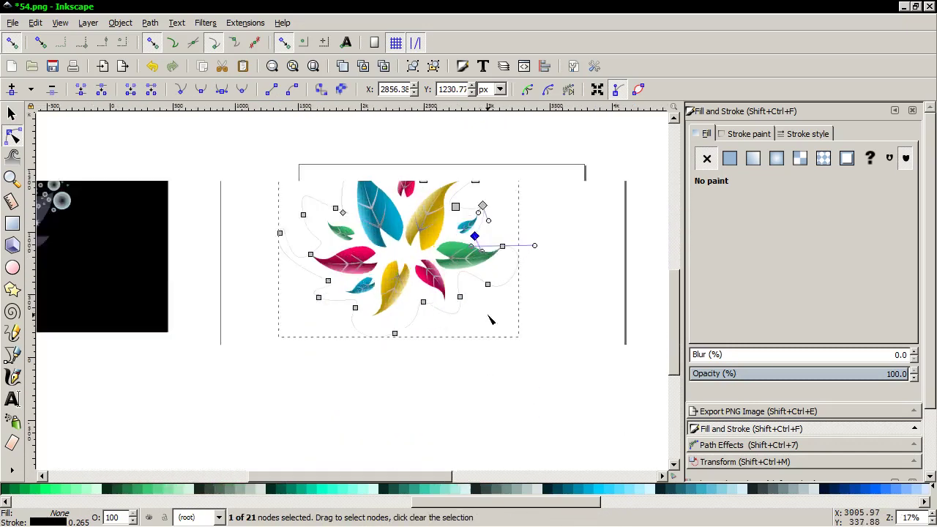
scroll(489, 318, "up", 1)
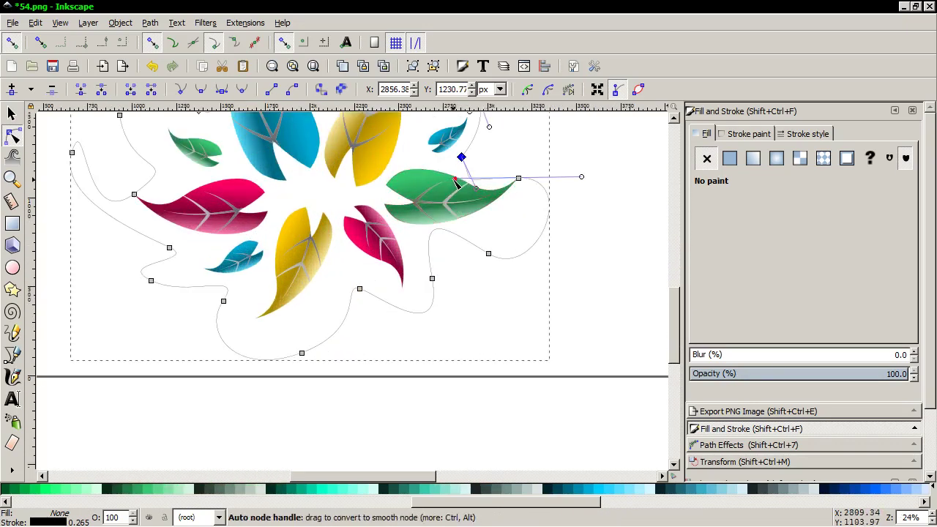
left_click_drag(472, 178, 535, 167)
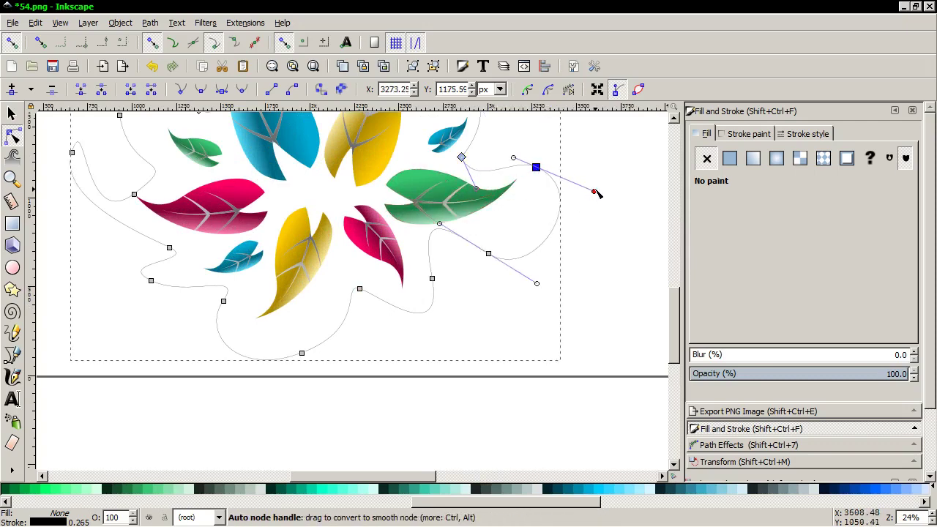
left_click_drag(593, 191, 590, 196)
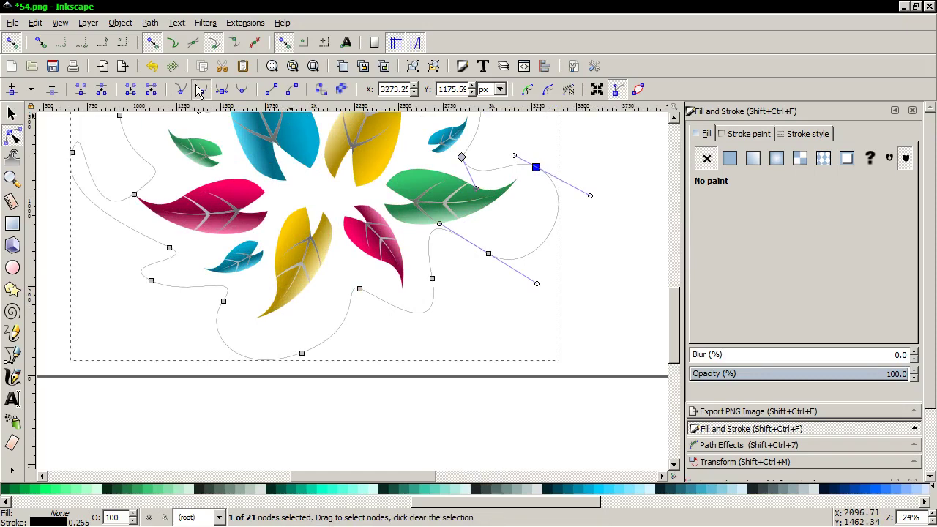
left_click_drag(591, 198, 589, 180)
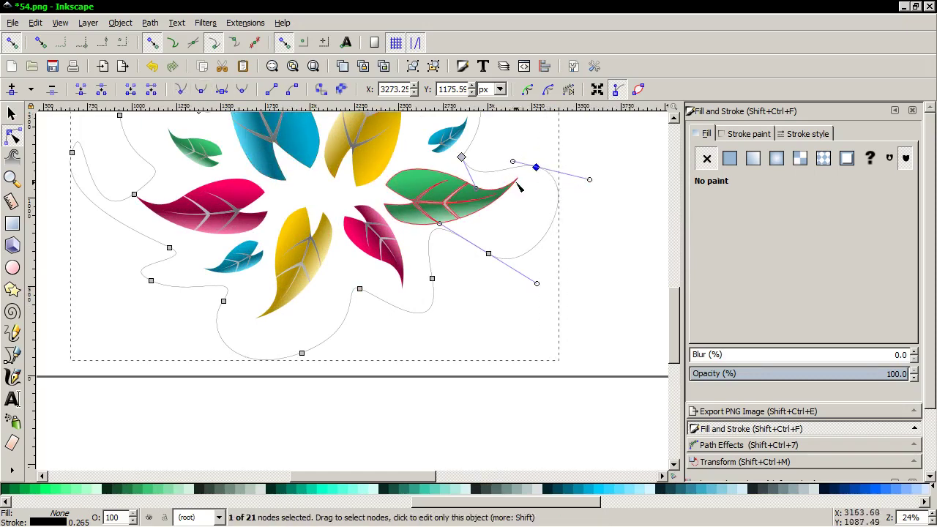
left_click_drag(589, 179, 541, 232)
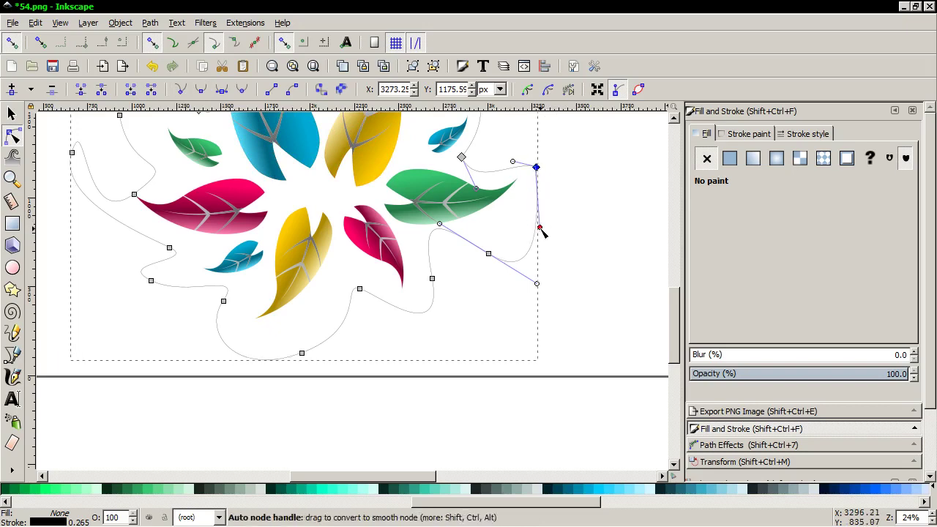
Move the outline nodes below the green leaf so the curve dips inward toward the page bottom
mouse_move(538, 286)
left_mouse_down()
mouse_move(509, 245)
mouse_move(472, 239)
left_mouse_up()
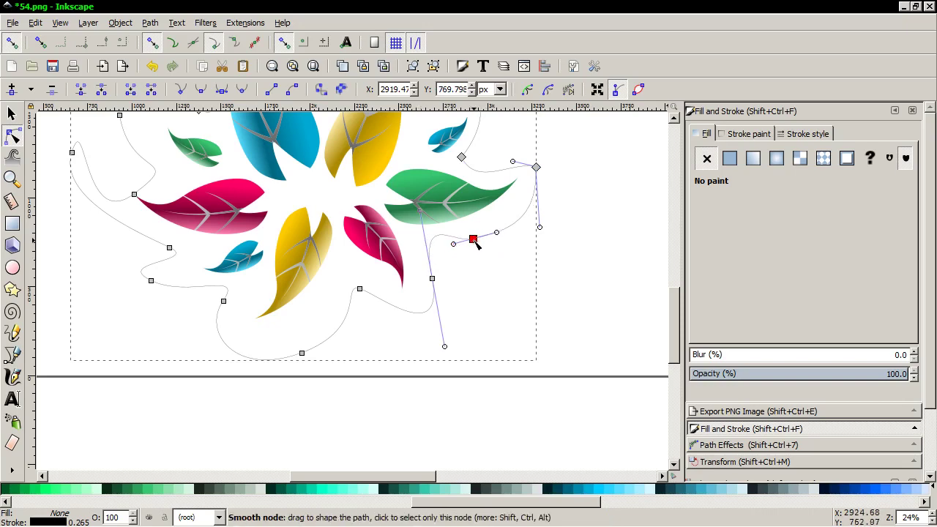
mouse_move(474, 239)
left_mouse_down()
mouse_move(459, 244)
mouse_move(465, 231)
left_mouse_up()
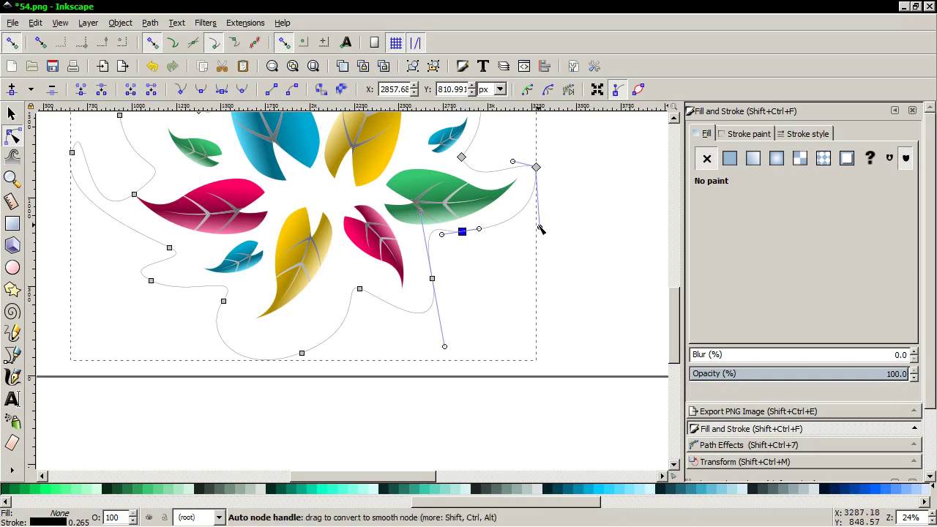
left_click_drag(539, 229, 538, 214)
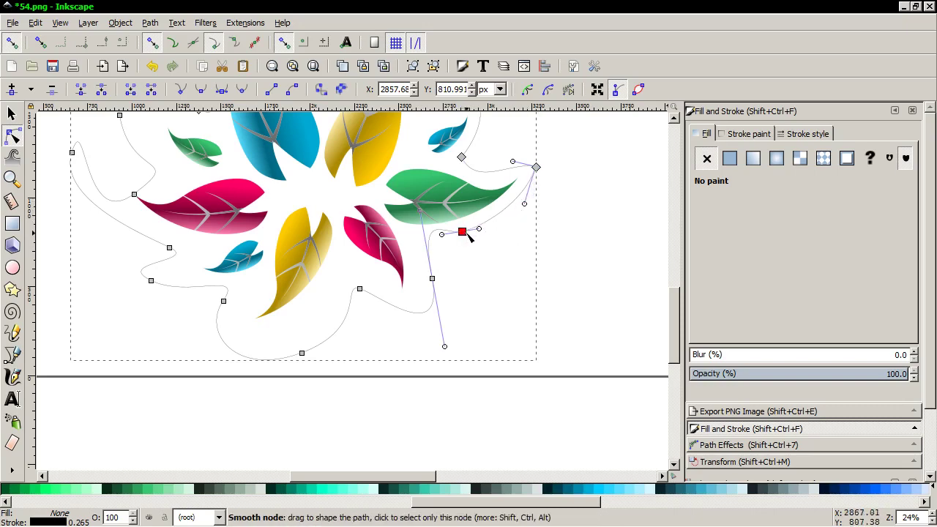
left_click_drag(466, 232, 473, 236)
left_click_drag(420, 223, 427, 254)
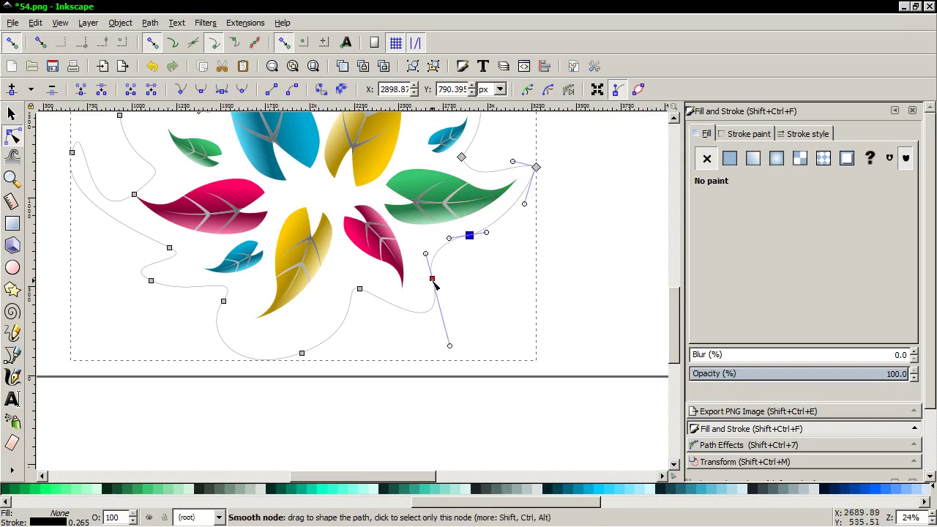
mouse_move(451, 347)
left_mouse_down()
mouse_move(410, 357)
mouse_move(422, 353)
left_mouse_up()
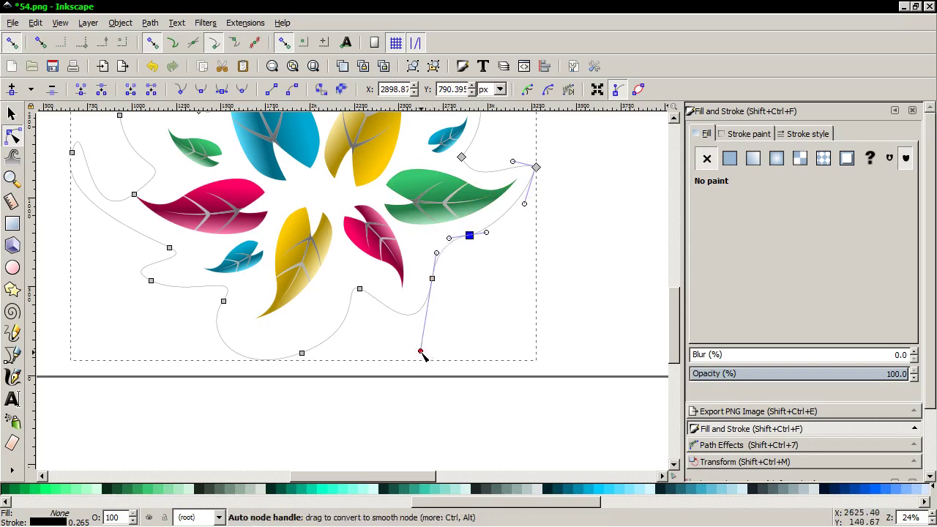
mouse_move(432, 279)
left_mouse_down()
mouse_move(412, 306)
mouse_move(414, 231)
left_mouse_up()
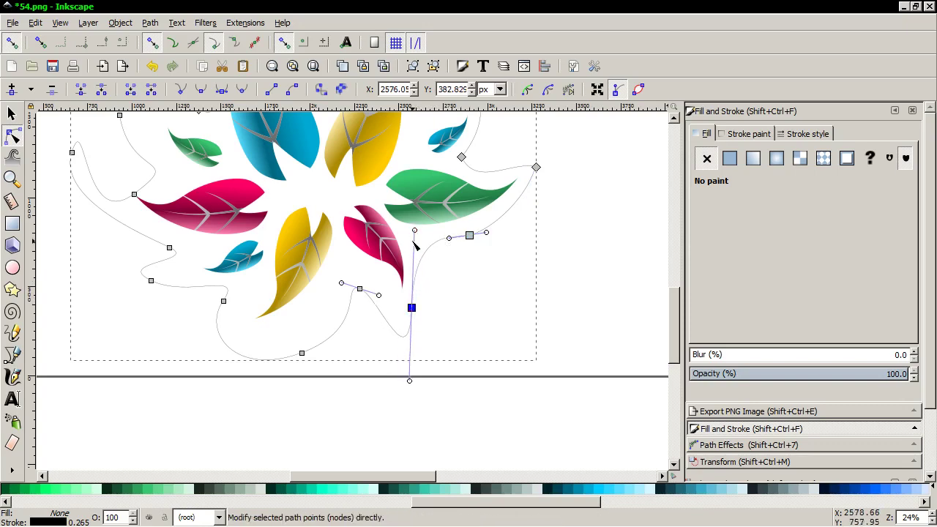
Smooth the bottom outline node and re-angle the curve below the pink and green leaves
mouse_move(410, 382)
left_mouse_down()
mouse_move(414, 309)
mouse_move(418, 318)
left_mouse_up()
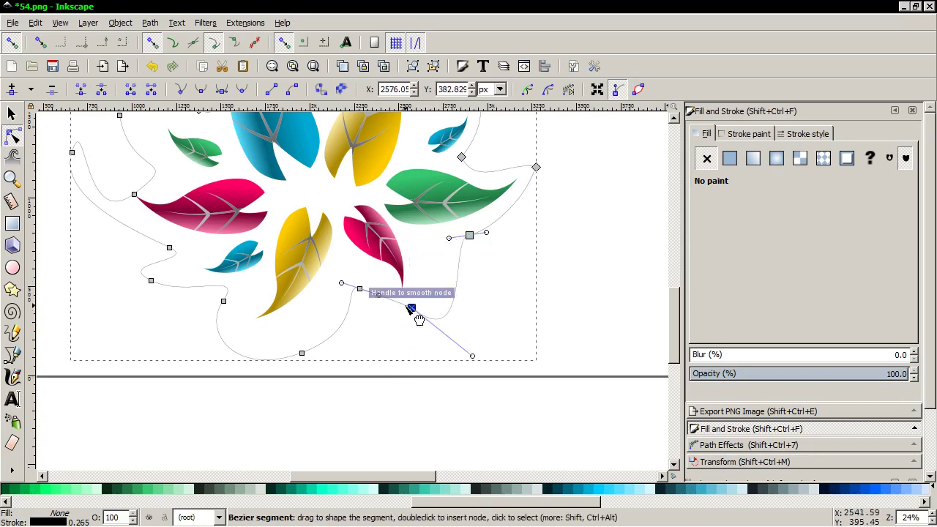
mouse_move(472, 356)
left_mouse_down()
mouse_move(420, 234)
mouse_move(477, 271)
mouse_move(445, 242)
mouse_move(449, 250)
left_mouse_up()
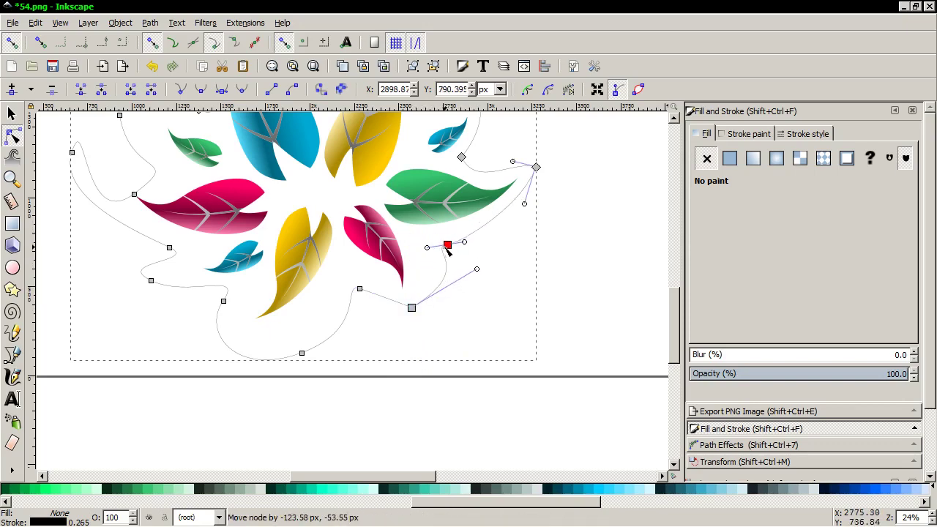
left_click(359, 289)
left_click_drag(378, 297, 383, 273)
mouse_move(410, 310)
left_mouse_down()
mouse_move(389, 318)
mouse_move(364, 287)
left_mouse_up()
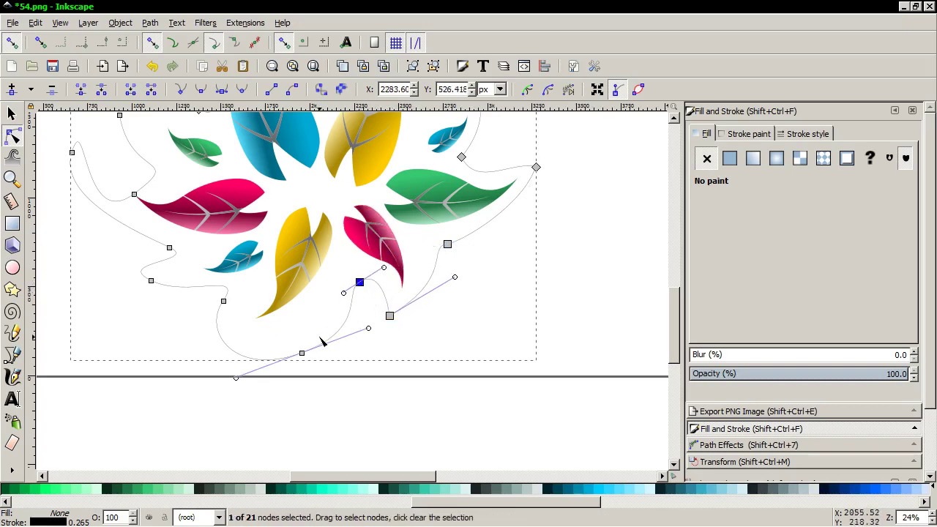
Sweep the bottom curve under the yellow leaf and up to a corner below the teal leaf
left_click_drag(303, 356, 249, 334)
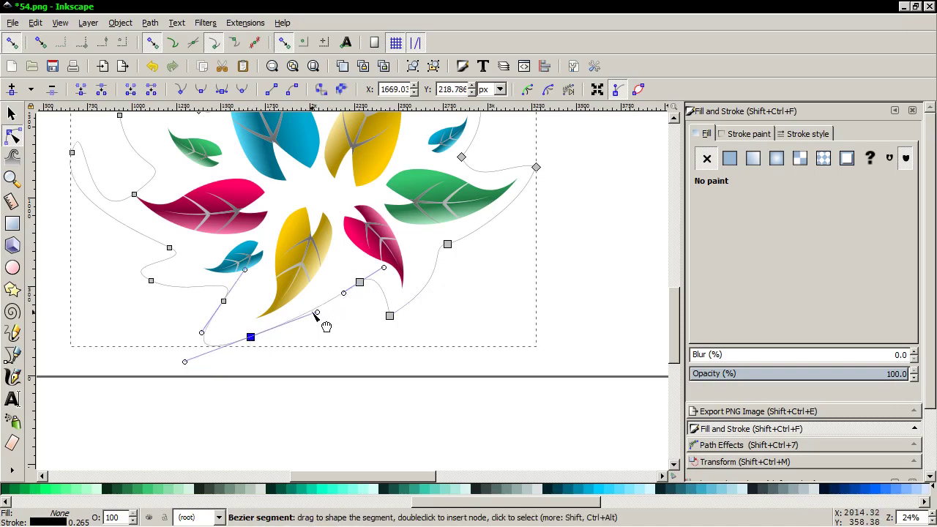
left_click_drag(312, 323, 306, 342)
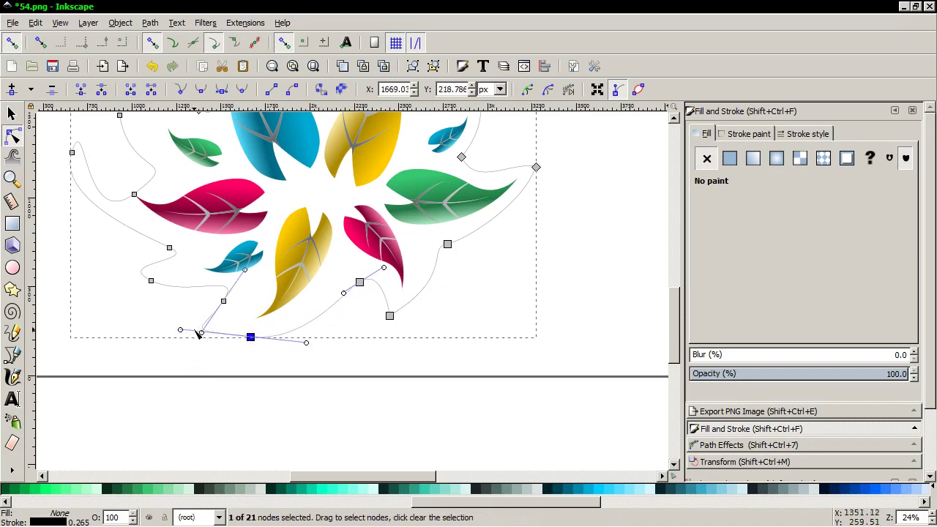
mouse_move(181, 333)
left_mouse_down()
mouse_move(237, 329)
mouse_move(208, 302)
mouse_move(329, 345)
mouse_move(224, 337)
left_mouse_up()
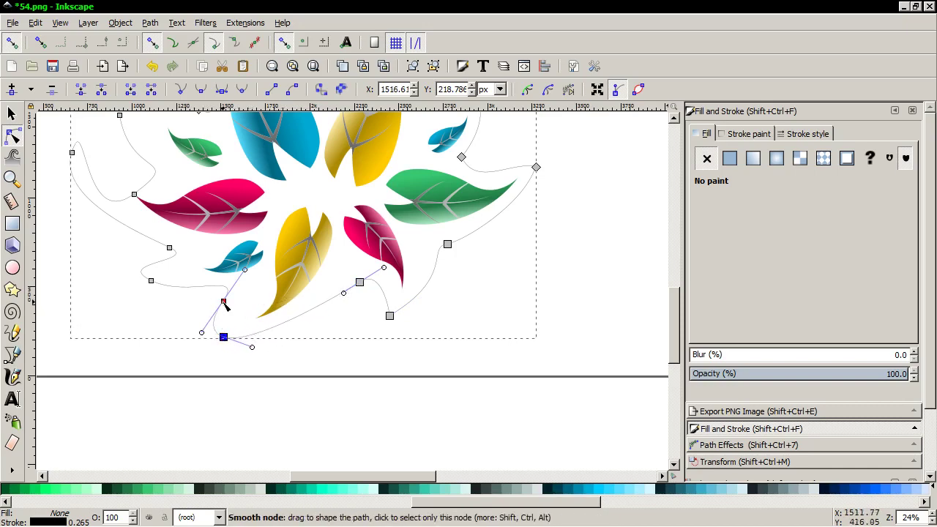
left_click_drag(224, 303, 247, 298)
mouse_move(221, 327)
left_mouse_down()
mouse_move(243, 312)
mouse_move(254, 319)
left_mouse_up()
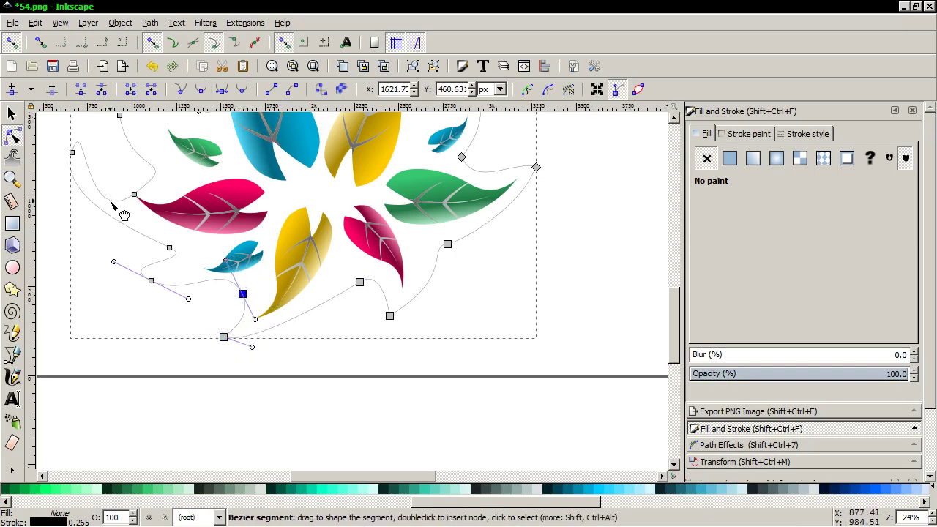
Adjust the outline nodes and curve around the small teal leaf
scroll(100, 265, "left", 2)
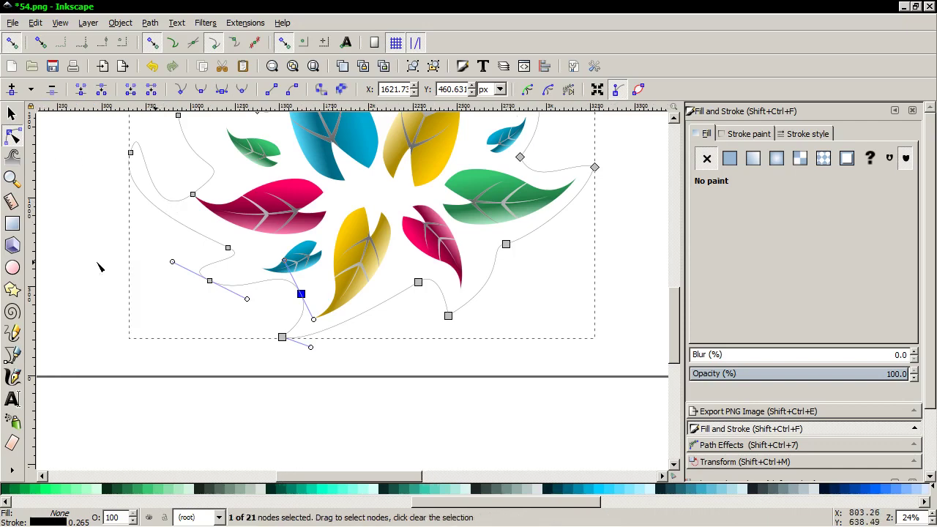
scroll(100, 265, "left", 1)
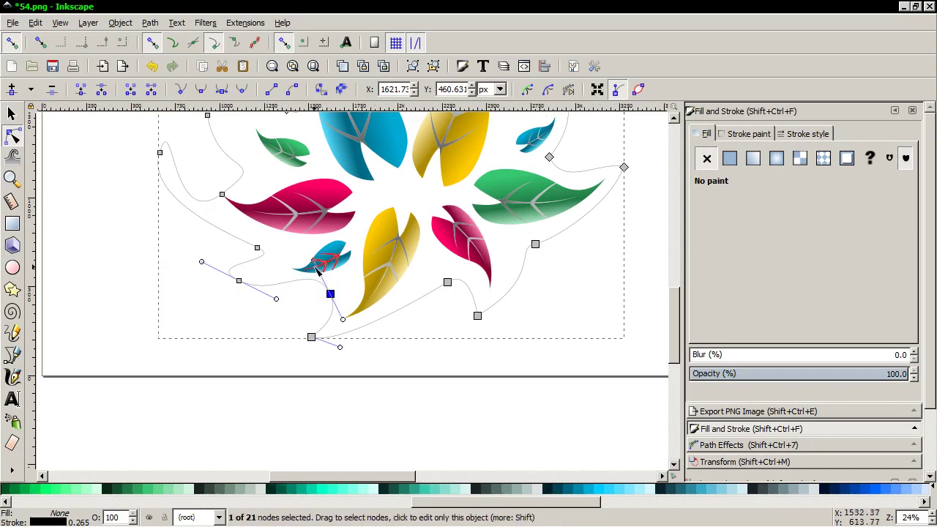
left_click_drag(325, 279, 323, 273)
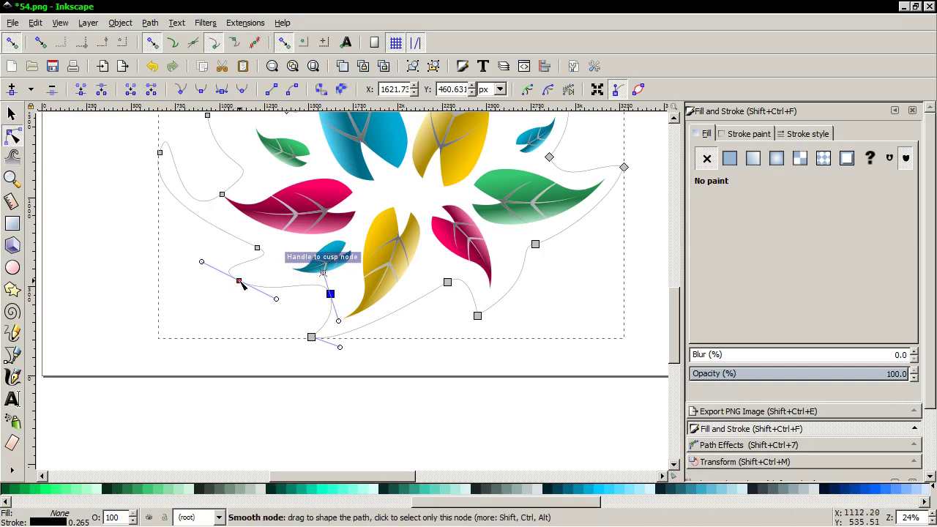
left_click_drag(239, 282, 270, 271)
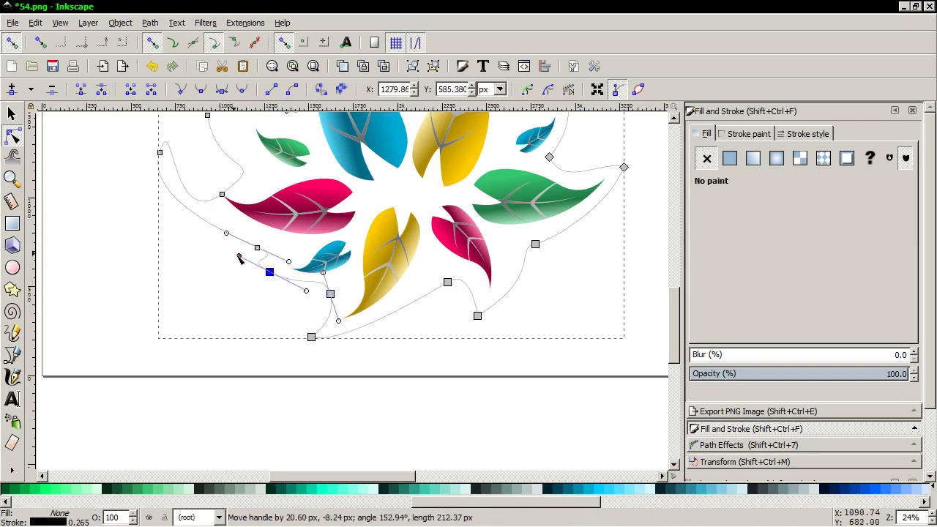
left_click_drag(257, 248, 284, 241)
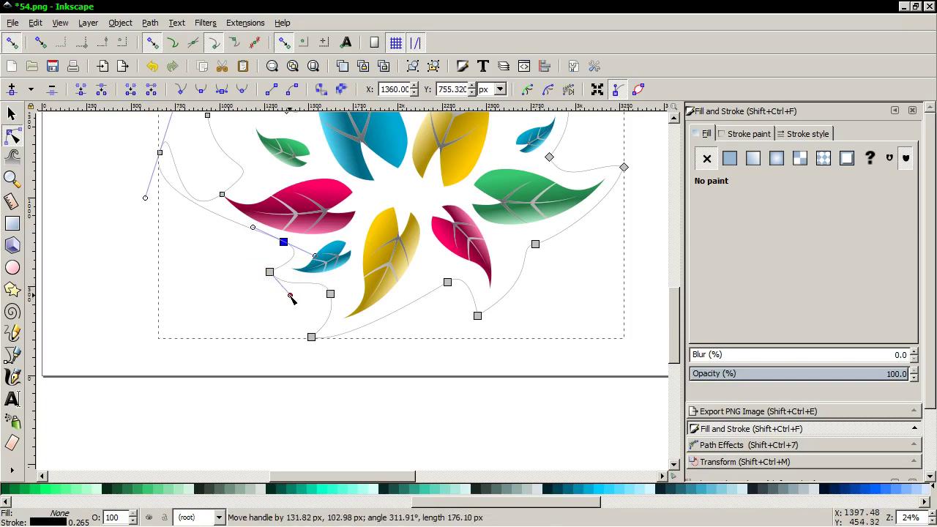
left_click_drag(293, 305, 291, 303)
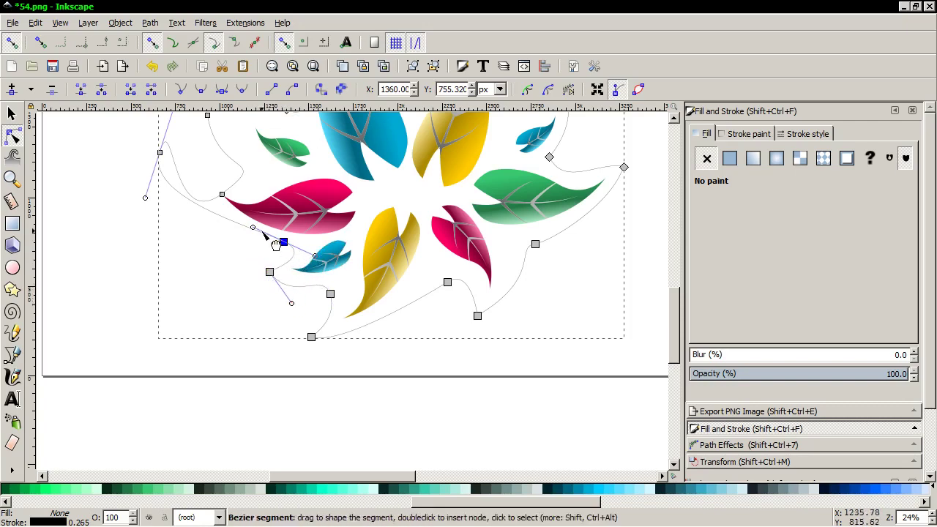
Reposition the left outline nodes between the pink leaf and left green leaf, folding one handle in
left_click_drag(159, 152, 203, 227)
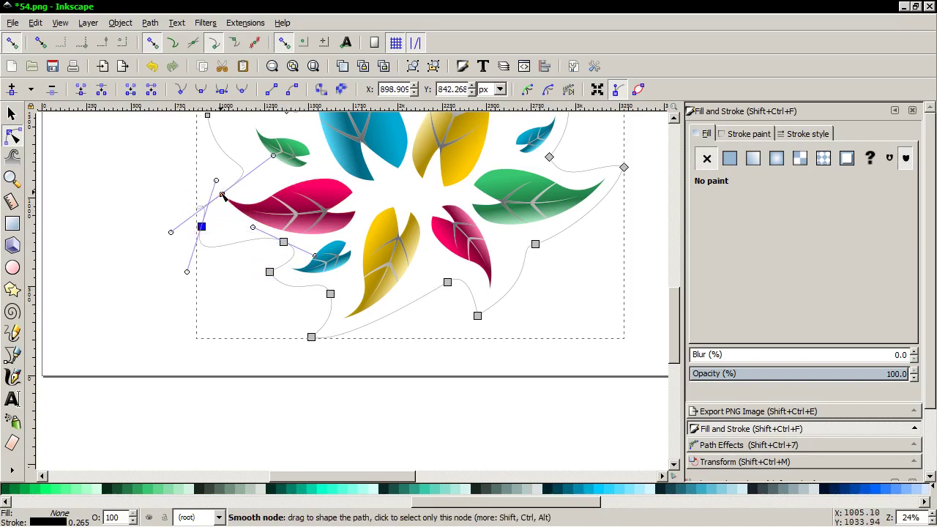
left_click_drag(223, 196, 222, 149)
mouse_move(203, 226)
left_mouse_down()
mouse_move(203, 192)
mouse_move(194, 203)
left_mouse_up()
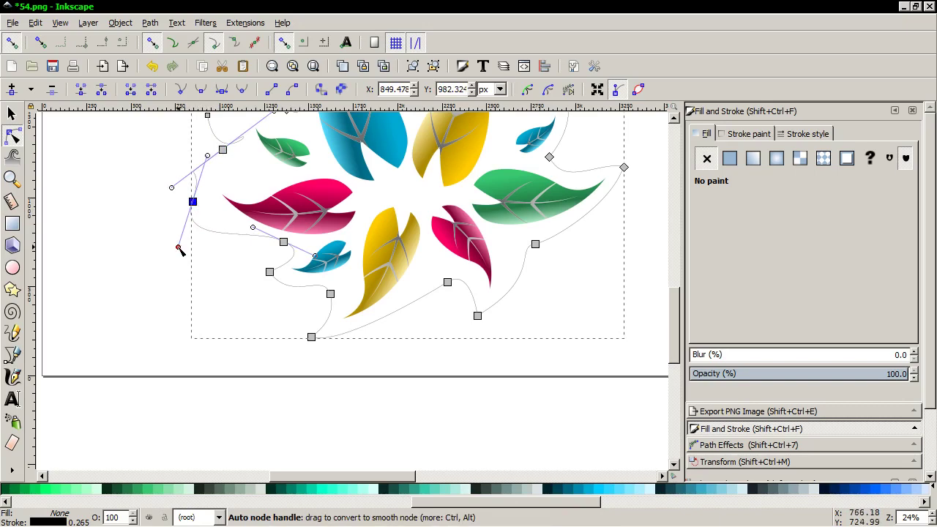
left_click_drag(180, 251, 219, 236)
mouse_move(193, 155)
left_mouse_down()
mouse_move(193, 201)
mouse_move(204, 201)
mouse_move(213, 230)
mouse_move(199, 180)
mouse_move(194, 190)
left_mouse_up()
key("Escape")
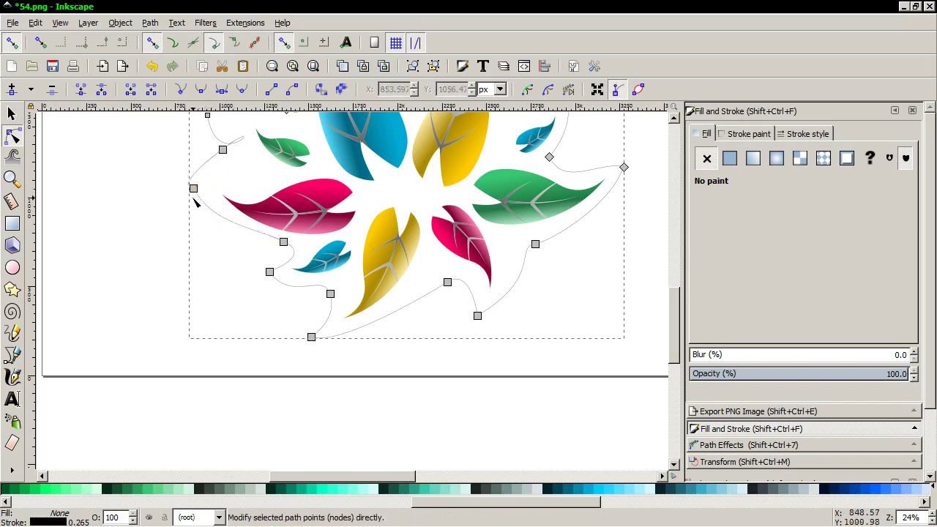
Bend the outline's left-side segment up toward the upper left and smooth its node
scroll(195, 203, "down", 1)
scroll(192, 204, "up", 3)
scroll(192, 205, "down", 3)
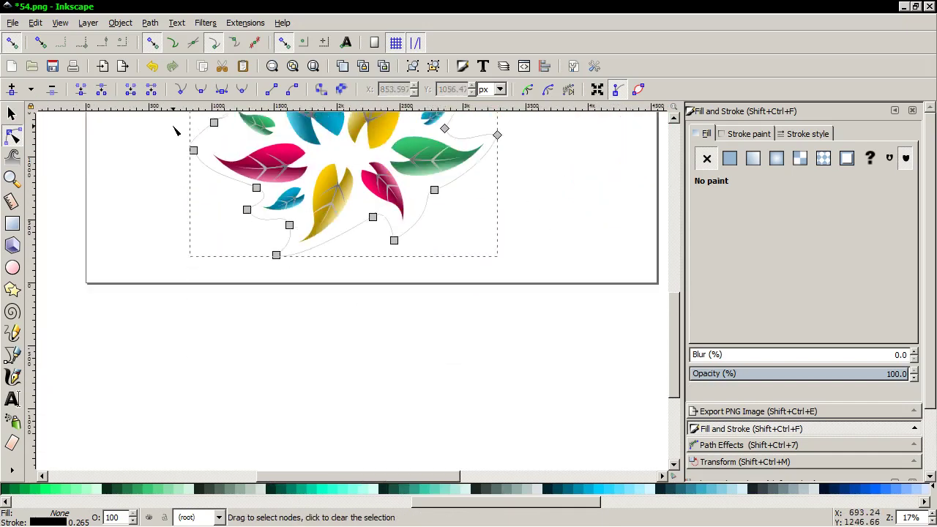
scroll(194, 202, "up", 3)
scroll(205, 249, "up", 2)
left_click(213, 270)
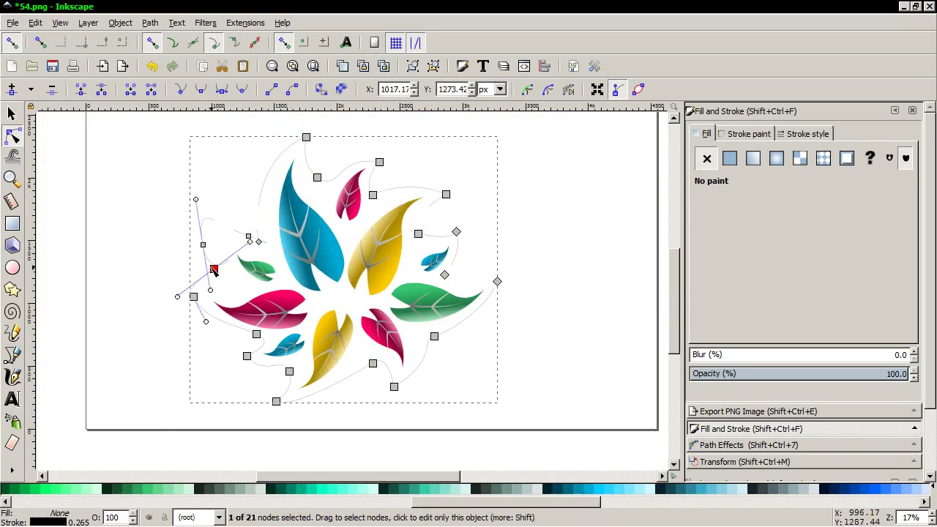
scroll(213, 270, "up", 1)
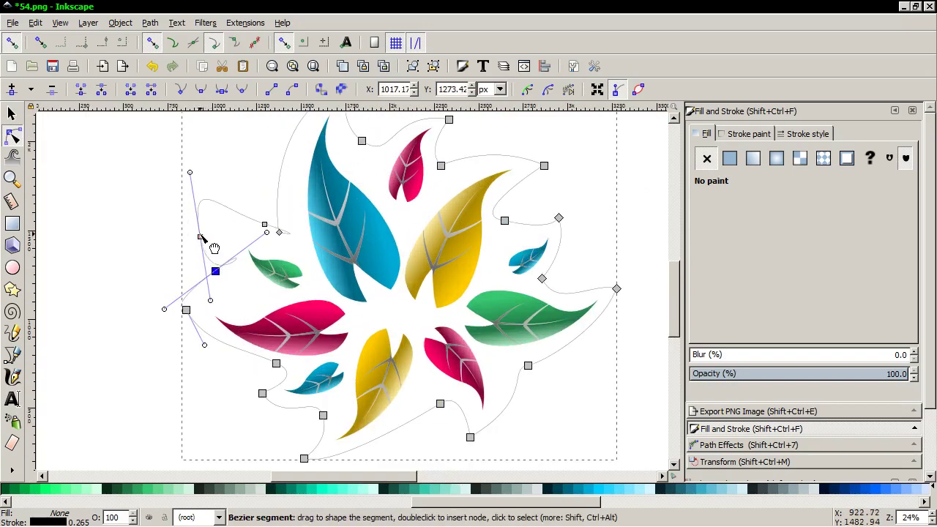
left_click_drag(214, 248, 210, 248)
left_click_drag(214, 252, 194, 189)
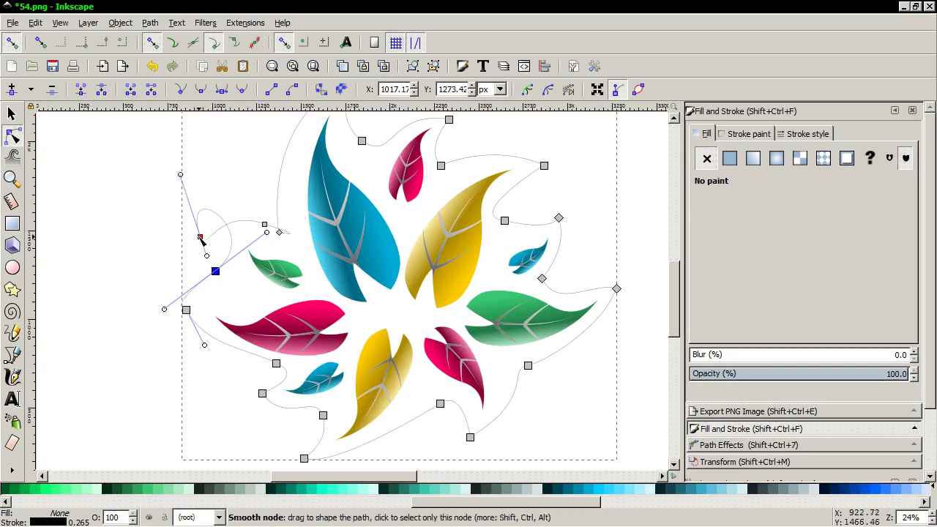
mouse_move(207, 255)
left_mouse_down()
mouse_move(196, 256)
mouse_move(215, 212)
mouse_move(210, 243)
left_mouse_up()
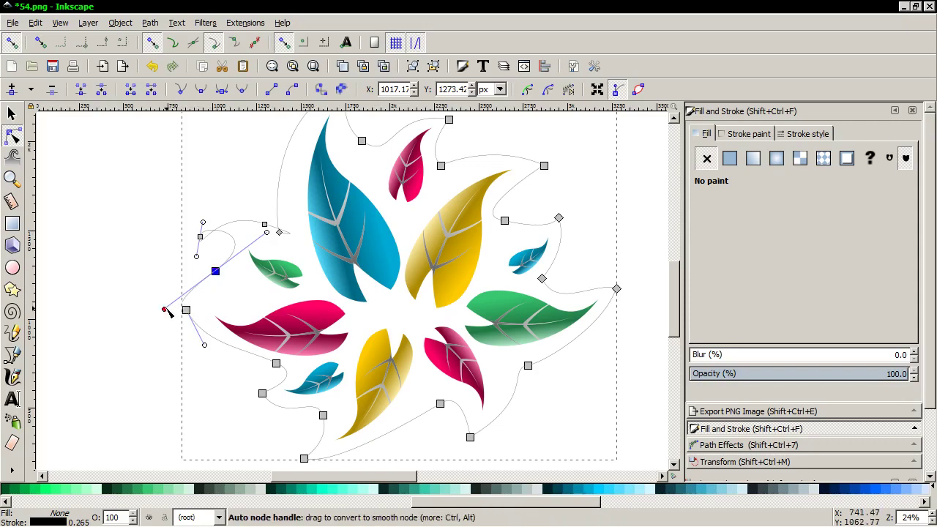
Reposition the nodes beside the pink leaf and tighten the neighbouring curve
left_click_drag(214, 271, 245, 305)
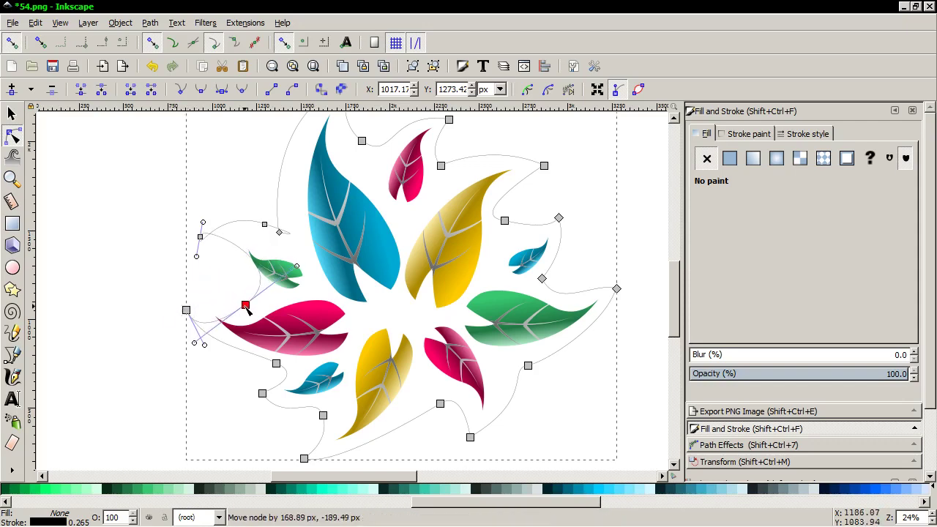
mouse_move(195, 346)
left_mouse_down()
mouse_move(208, 295)
mouse_move(190, 300)
left_mouse_up()
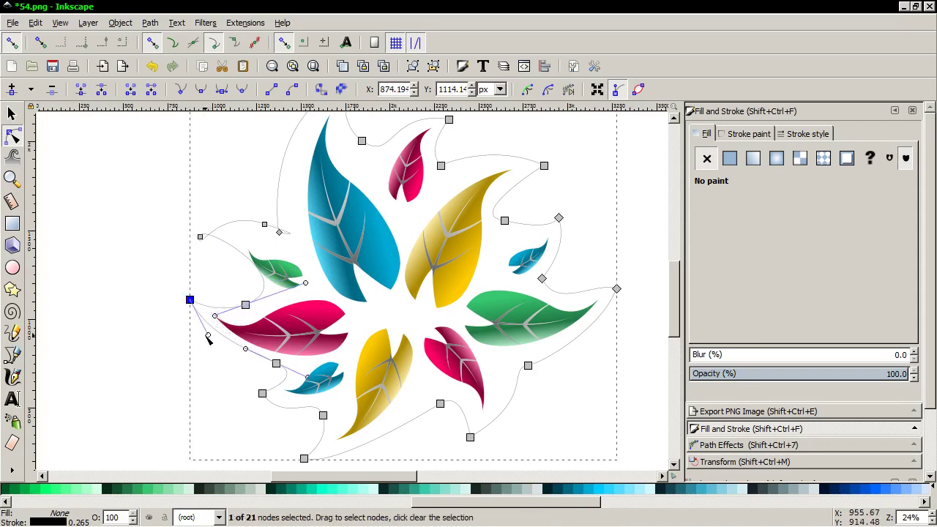
mouse_move(208, 337)
left_mouse_down()
mouse_move(207, 358)
mouse_move(245, 360)
left_mouse_up()
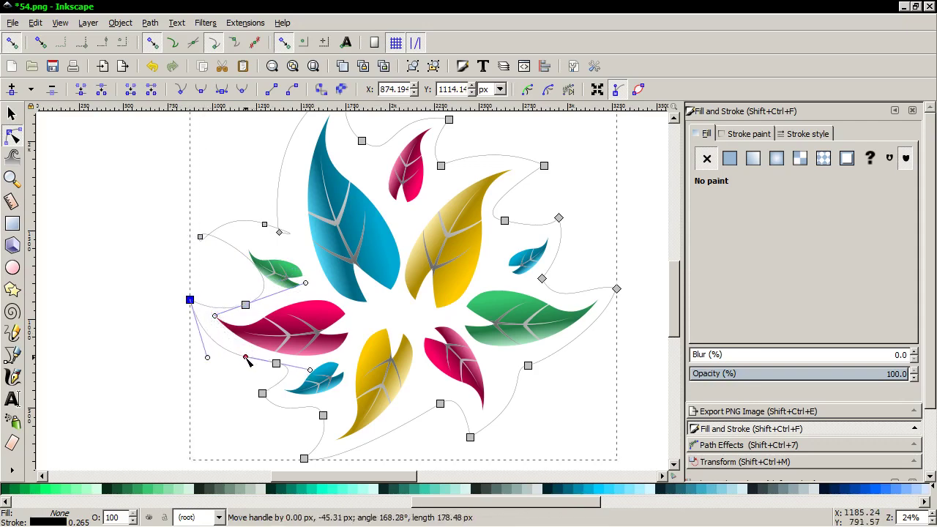
left_click(245, 305)
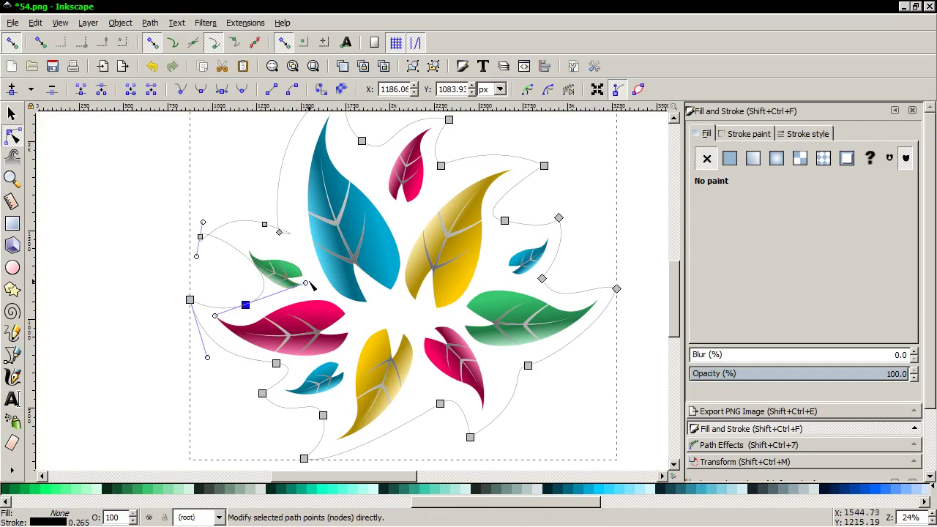
left_click_drag(306, 284, 276, 293)
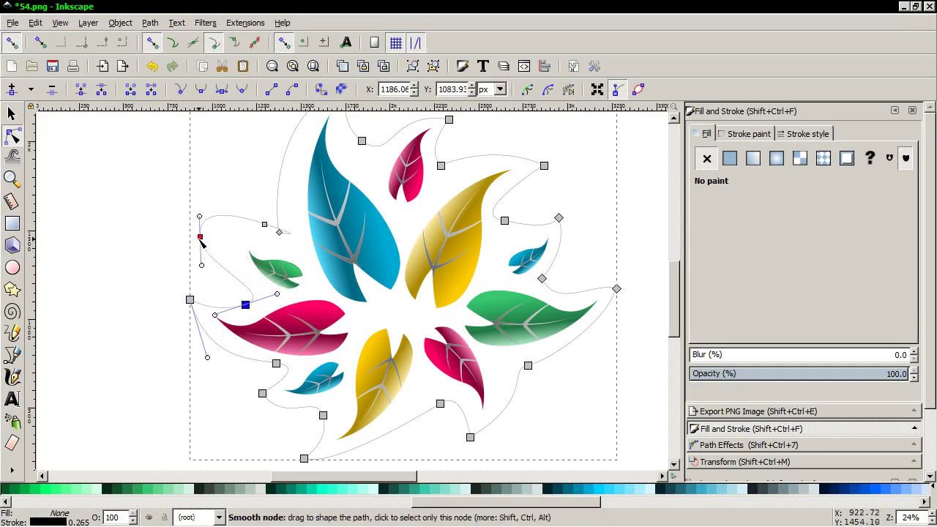
Swing the outline out around the small green leaf and turn one node into a sharp cusp
mouse_move(201, 236)
left_mouse_down()
mouse_move(227, 231)
mouse_move(238, 205)
left_mouse_up()
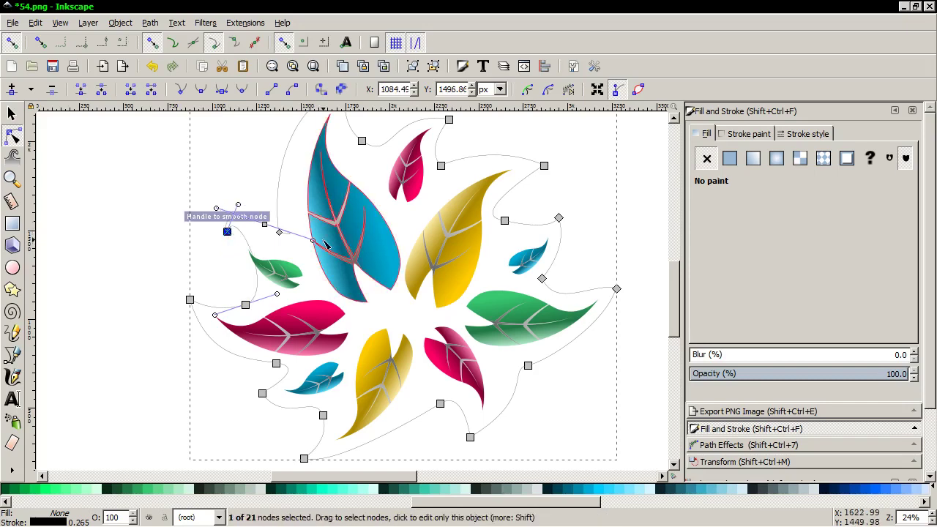
mouse_move(238, 205)
left_mouse_down()
mouse_move(222, 268)
mouse_move(227, 233)
mouse_move(235, 240)
left_mouse_up()
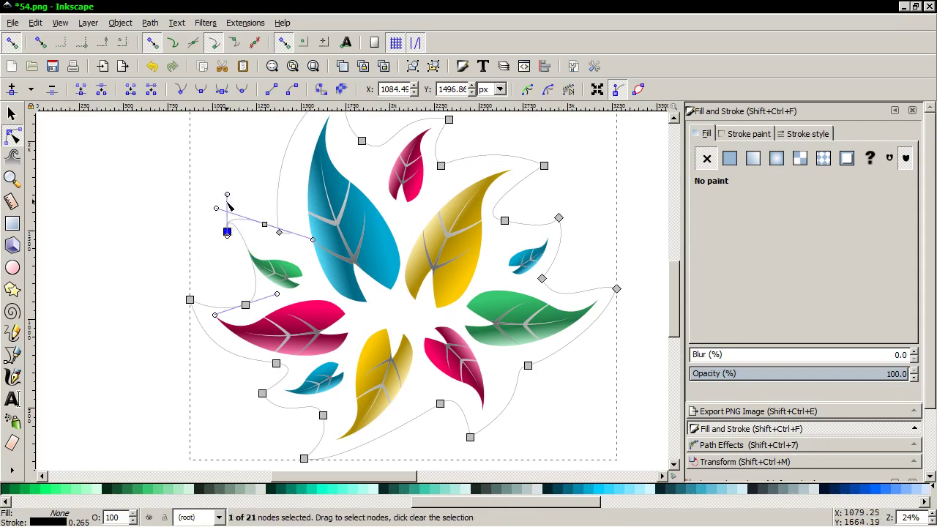
mouse_move(226, 196)
left_mouse_down()
mouse_move(217, 245)
mouse_move(228, 233)
left_mouse_up()
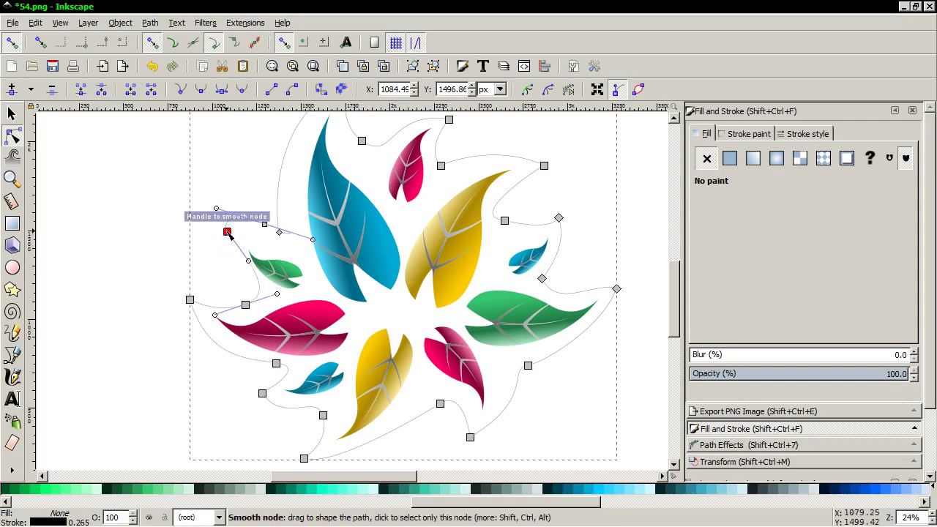
left_click_drag(248, 260, 218, 267)
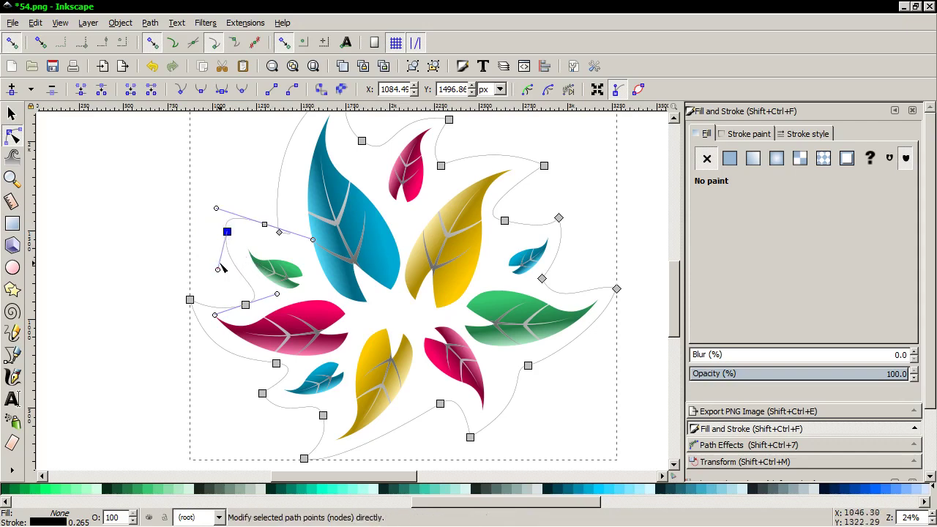
mouse_move(227, 231)
left_mouse_down()
mouse_move(237, 235)
mouse_move(193, 206)
left_mouse_up()
left_click_drag(264, 225, 274, 244)
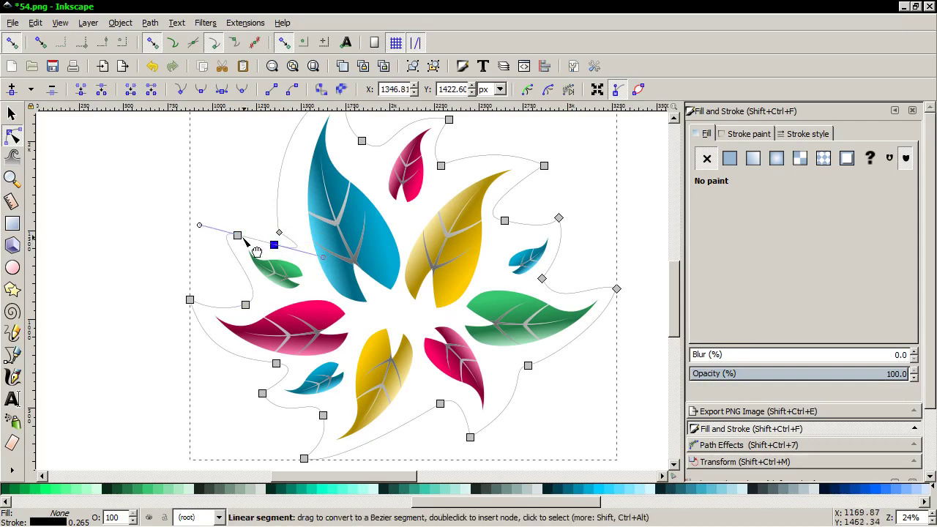
scroll(205, 227, "down", 1, "ctrl")
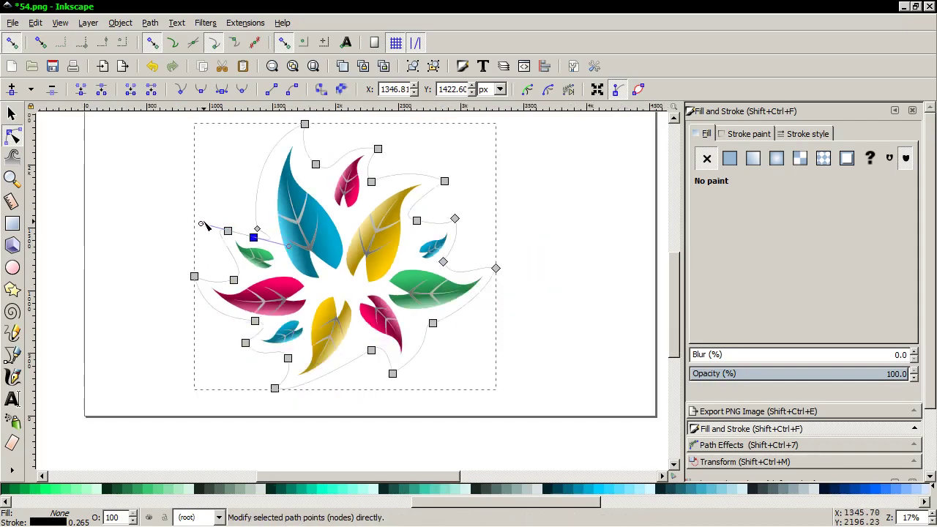
mouse_move(289, 244)
left_mouse_down()
mouse_move(226, 229)
mouse_move(227, 217)
mouse_move(213, 253)
left_mouse_up()
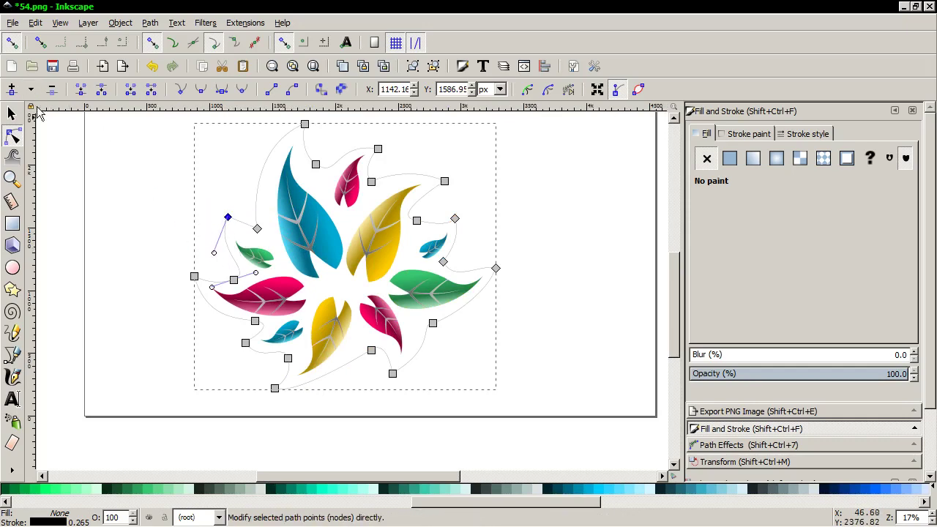
Fill the outline shape dark slate (#374845) and lower it behind the leaves
left_click(11, 114)
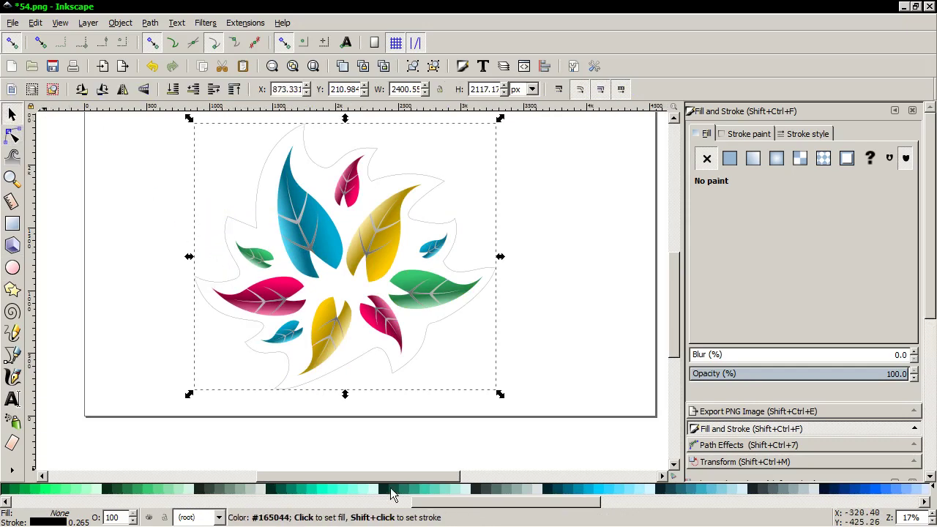
left_click(496, 489)
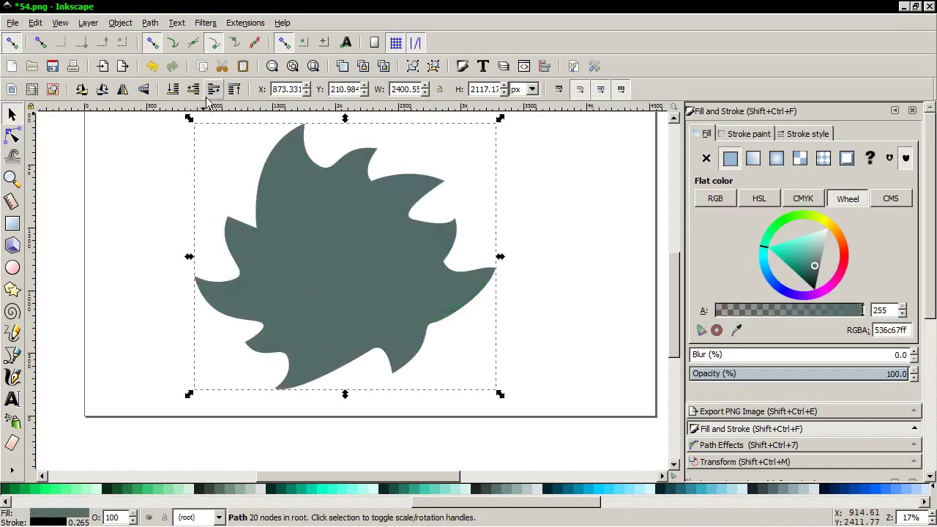
left_click(174, 89)
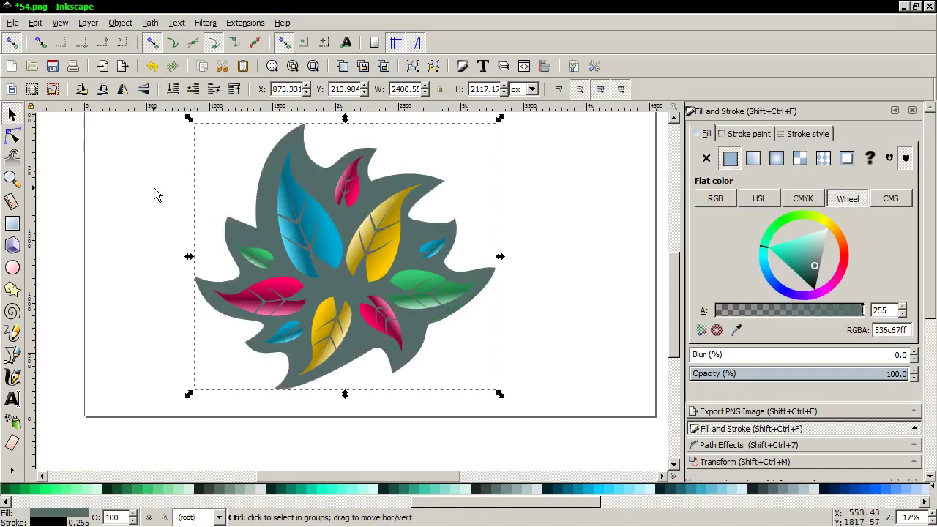
scroll(153, 187, "down", 1)
left_click_drag(493, 477, 388, 478)
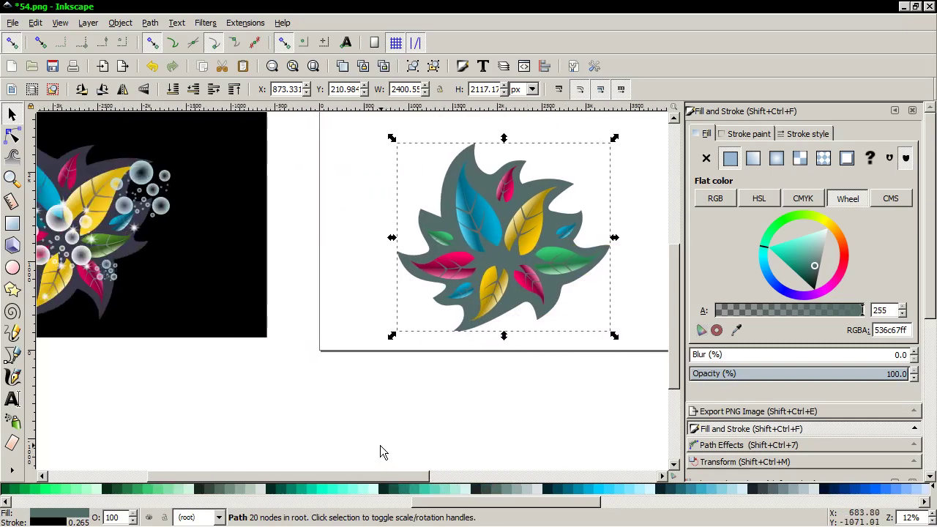
scroll(374, 402, "down", 1)
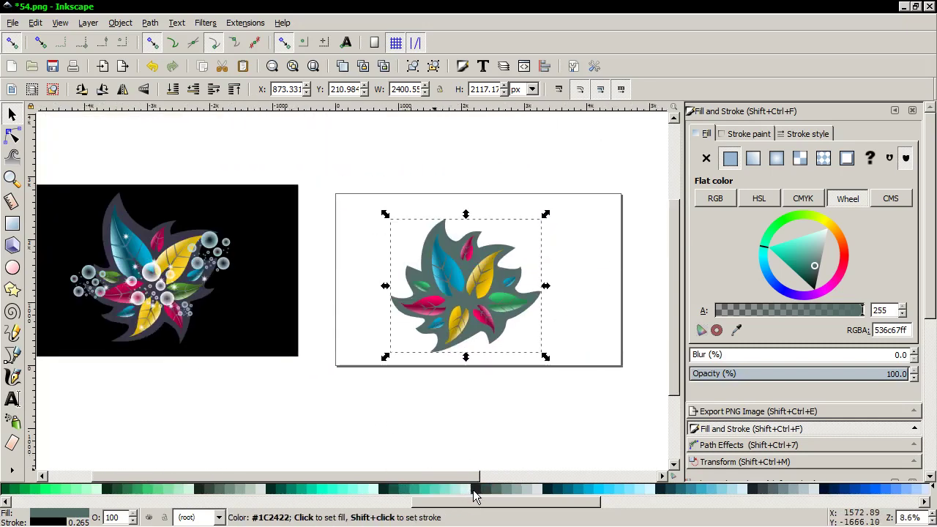
left_click(472, 490)
left_click(483, 491)
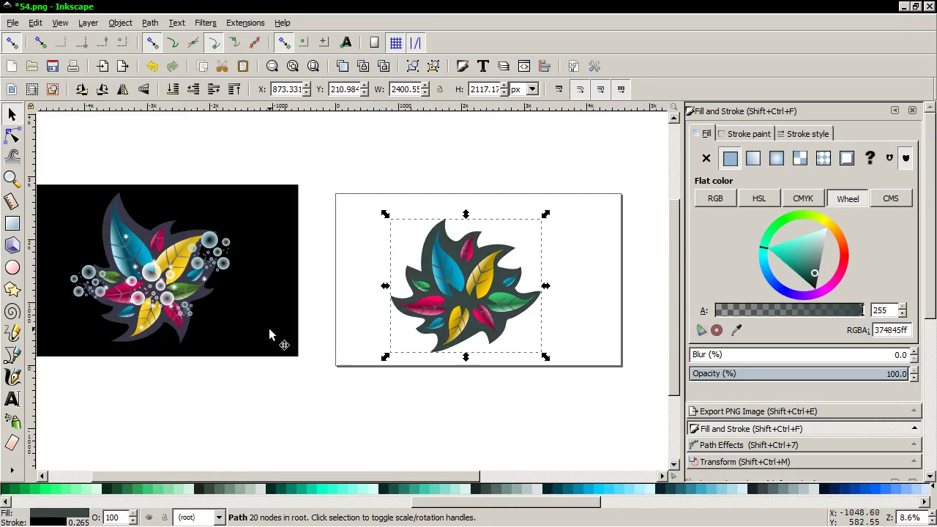
scroll(127, 334, "down", 1)
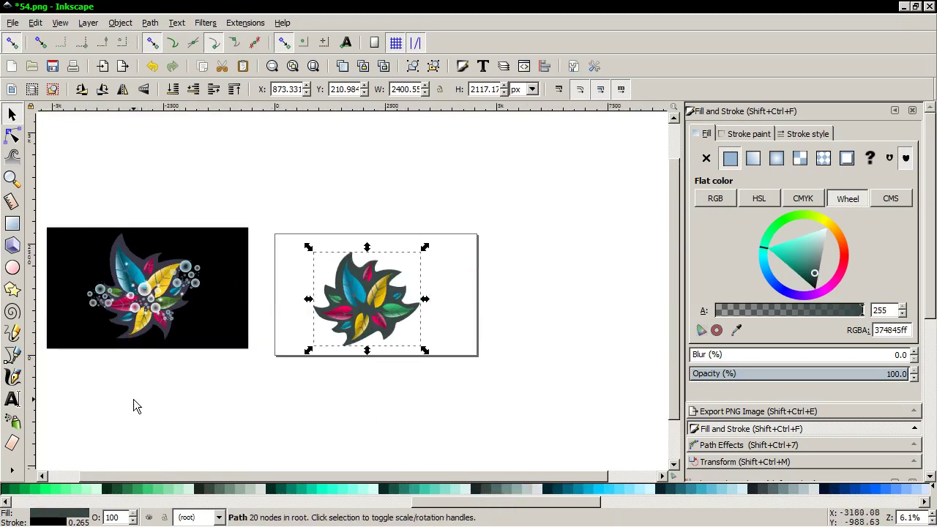
left_click(12, 267)
Draw a small circle at the lower right with a light teal radial gradient fill
left_click_drag(216, 312, 237, 334)
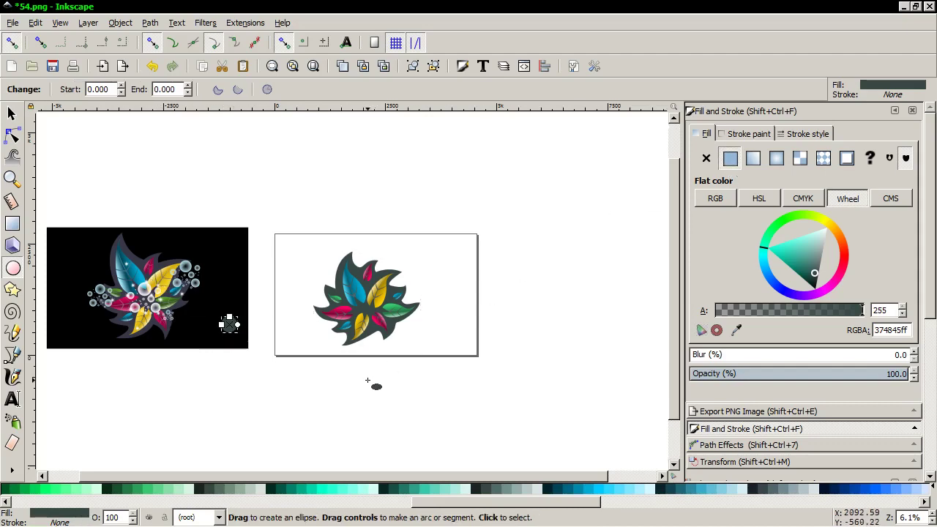
left_click(448, 491)
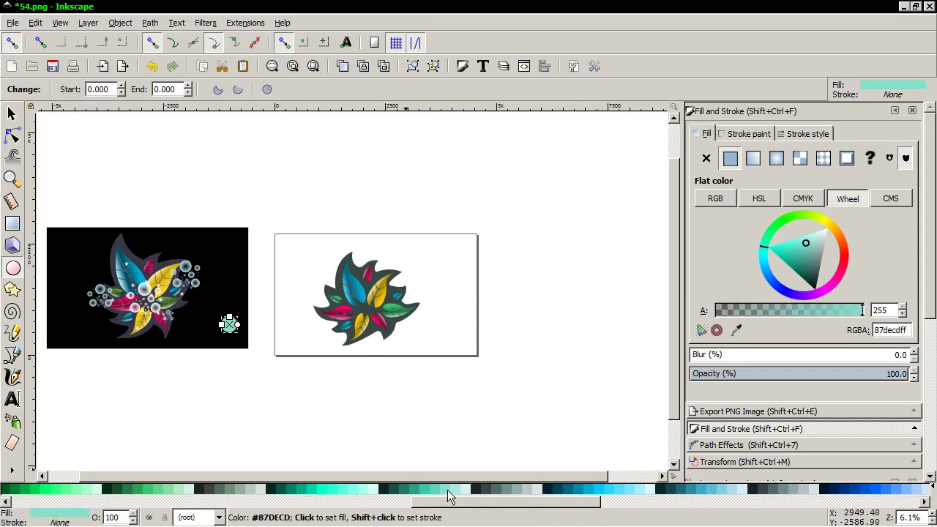
left_click(455, 492)
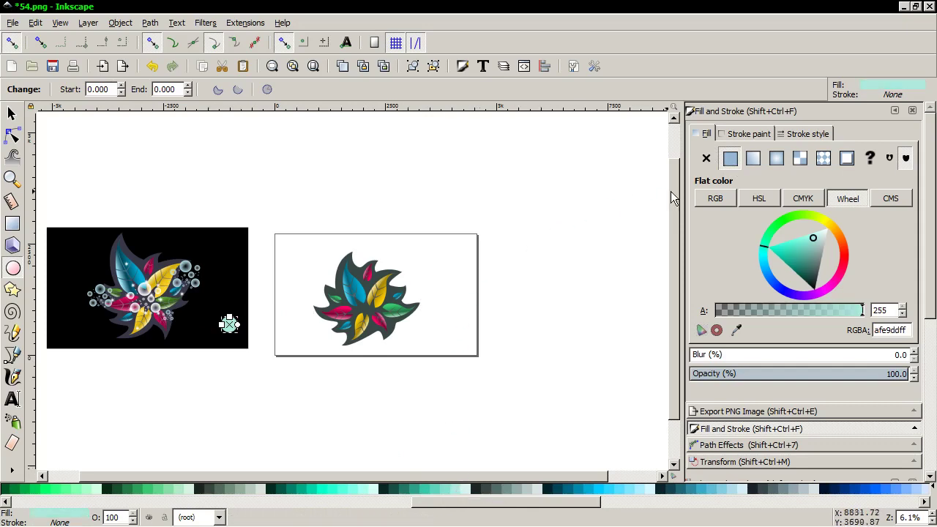
left_click(774, 159)
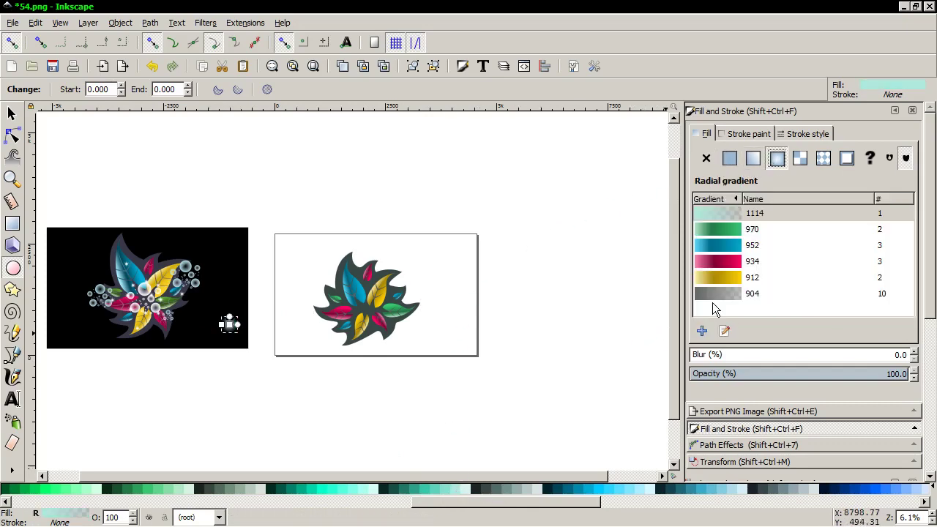
Set the circle gradient's outer stop to 100 opacity and its centre stop to 0
left_click(724, 331)
scroll(230, 333, "up", 3, "ctrl")
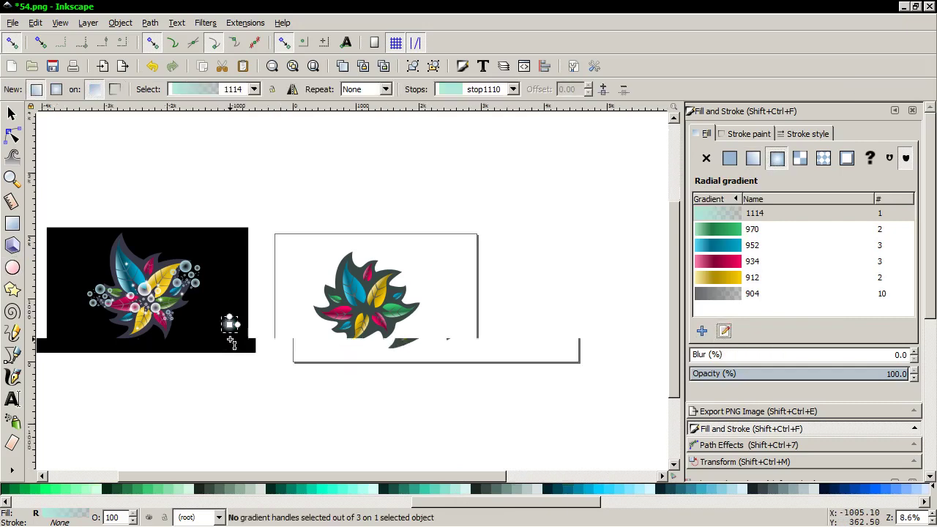
left_click(251, 303)
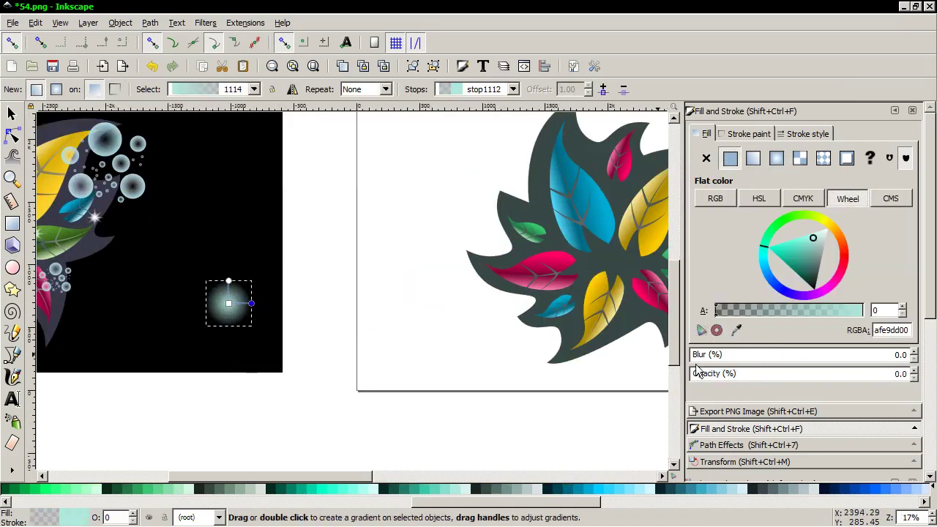
left_click_drag(714, 377, 907, 374)
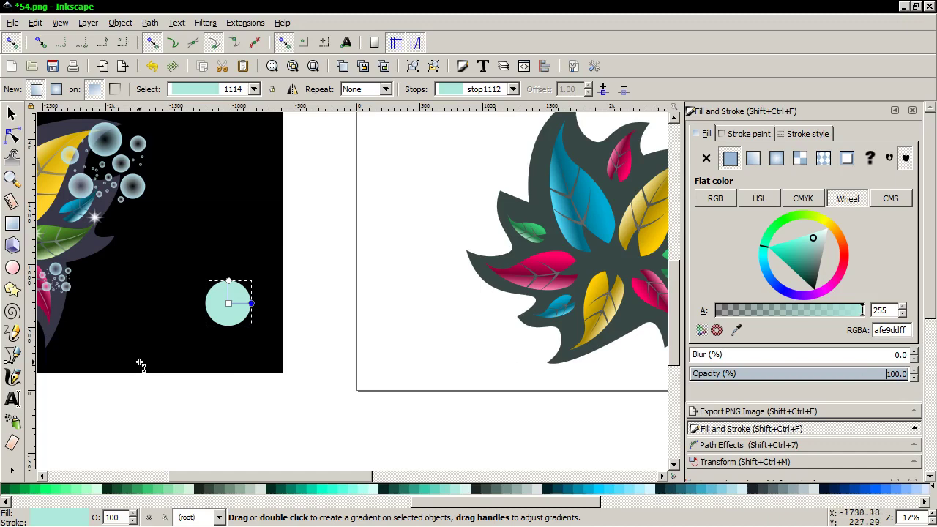
left_click(229, 304)
left_click_drag(875, 375, 693, 374)
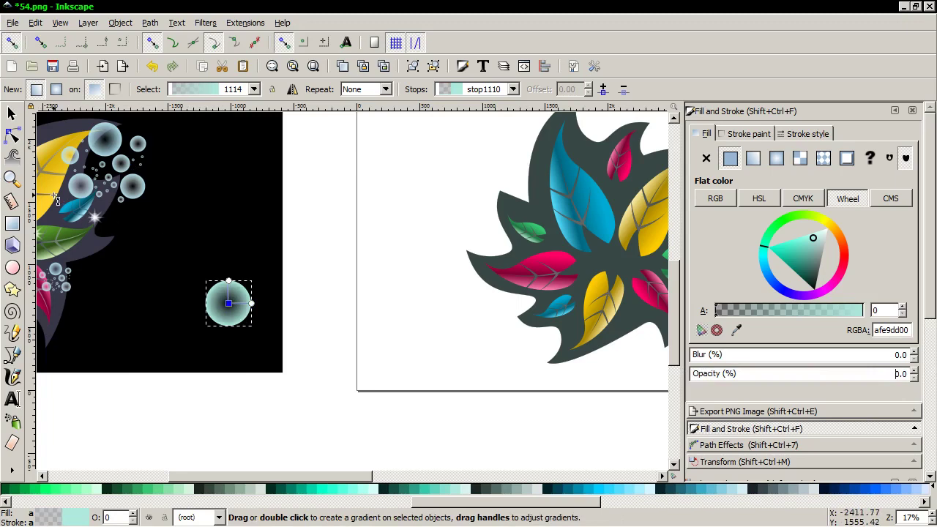
Add a 25% opacity middle stop near halfway along the gradient line
scroll(174, 270, "down", 1)
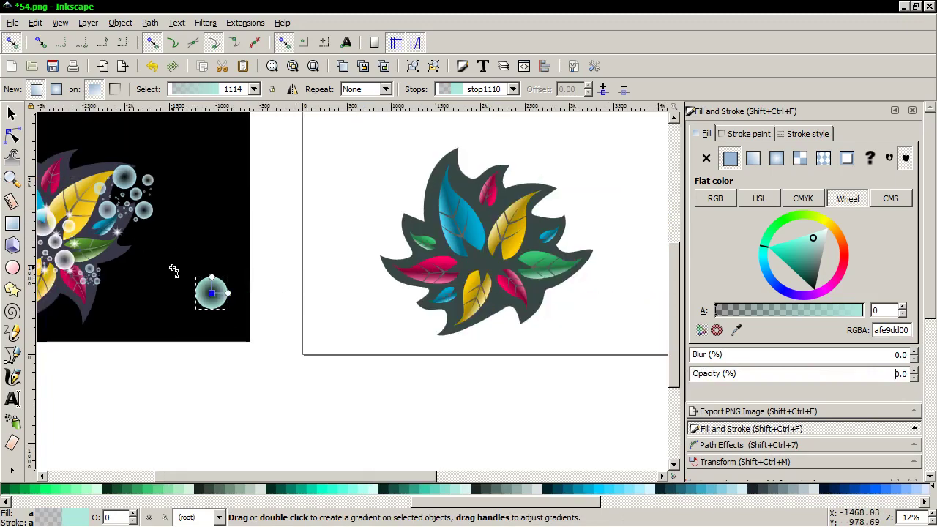
scroll(173, 269, "down", 1)
scroll(173, 269, "up", 1)
scroll(174, 270, "up", 2)
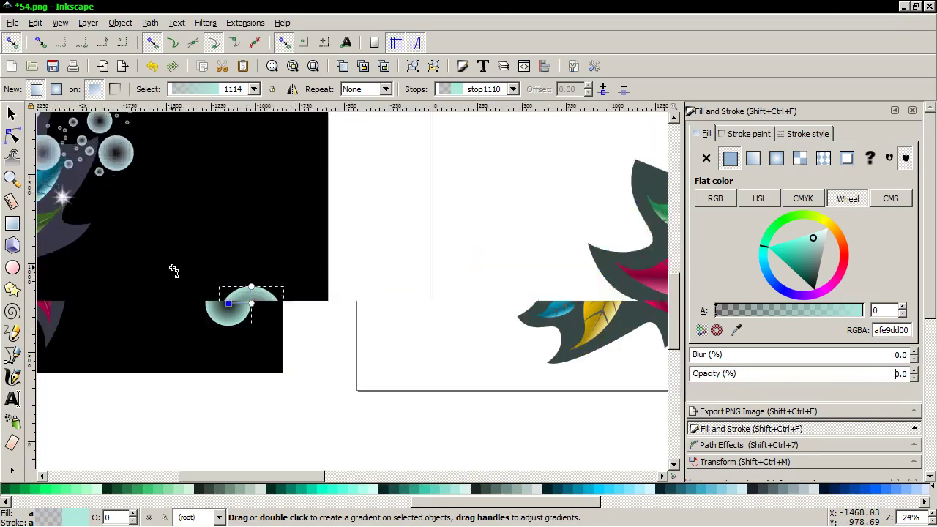
scroll(174, 270, "up", 1)
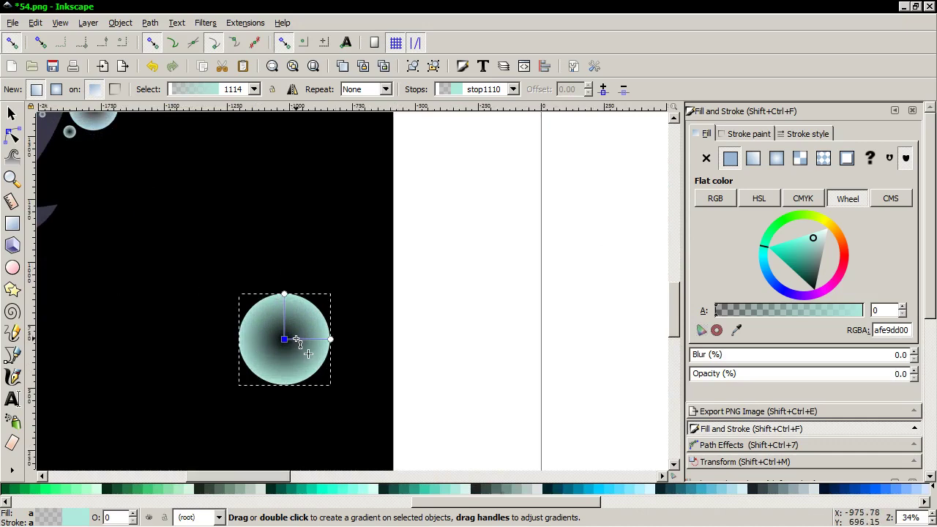
double_click(299, 339)
left_click_drag(299, 339, 307, 340)
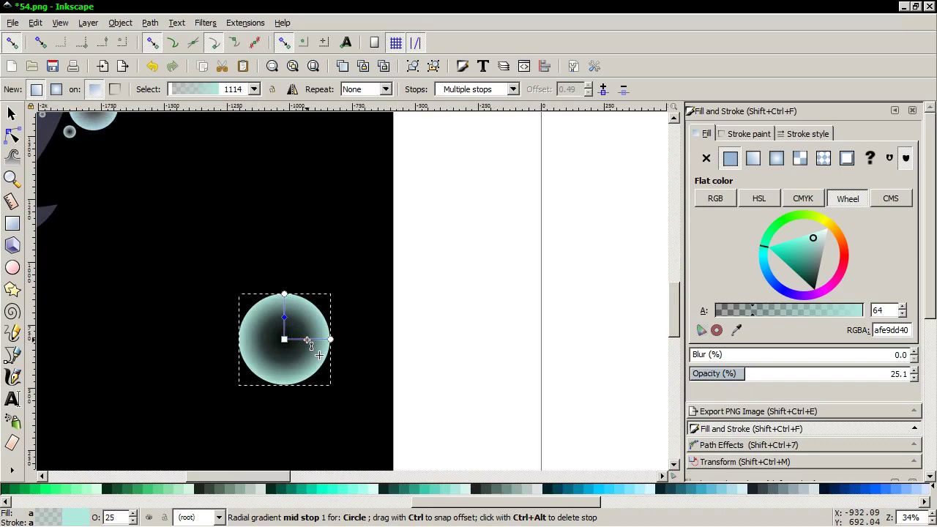
scroll(306, 341, "down", 1)
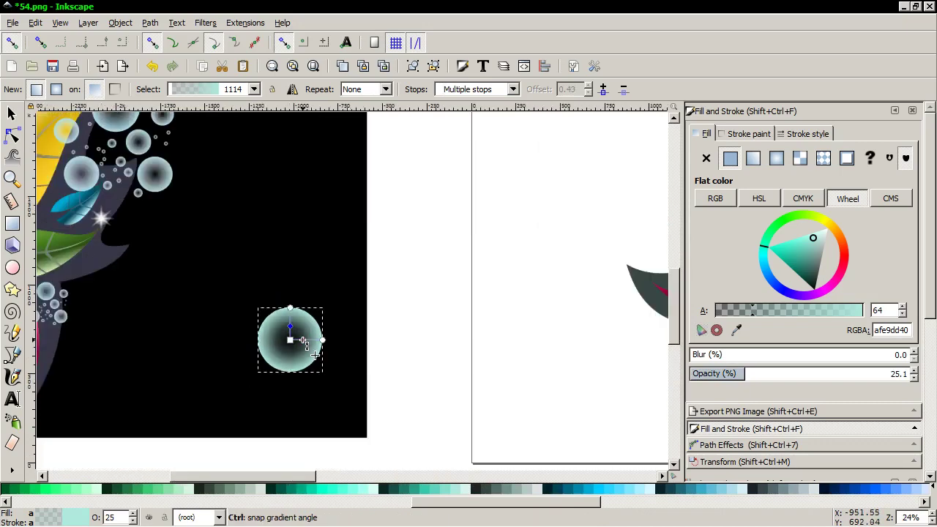
scroll(304, 343, "down", 1)
left_click(12, 114)
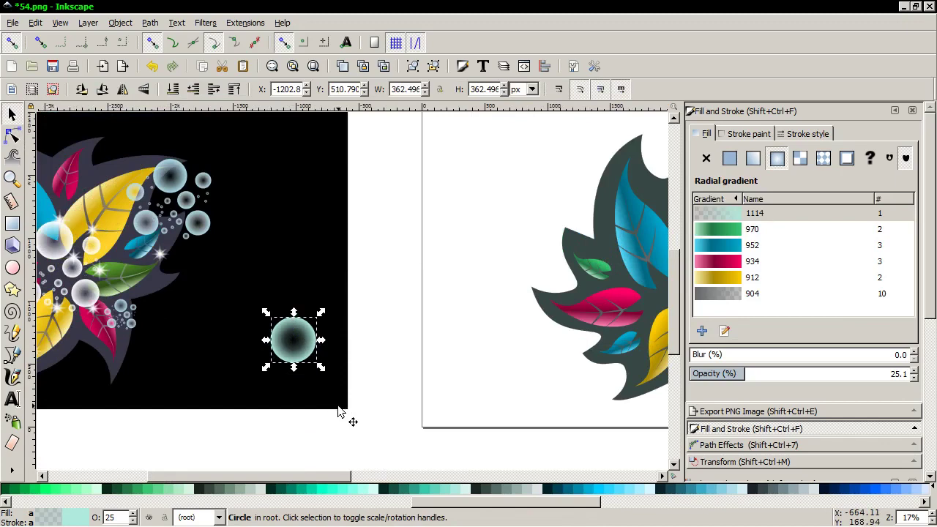
Shrink the bubble to about three-quarter size and move a duplicate higher up
scroll(339, 412, "down", 1)
key("Escape")
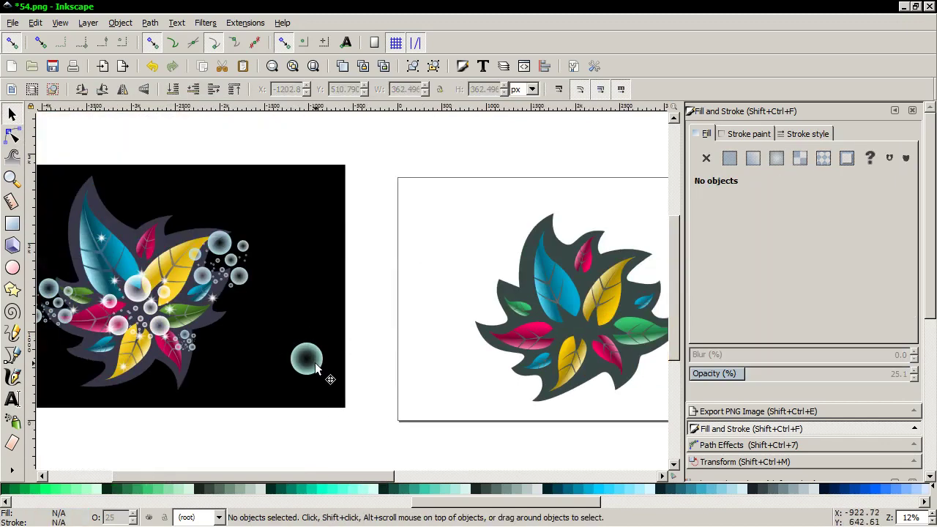
left_click(314, 362)
left_click_drag(326, 380, 322, 376)
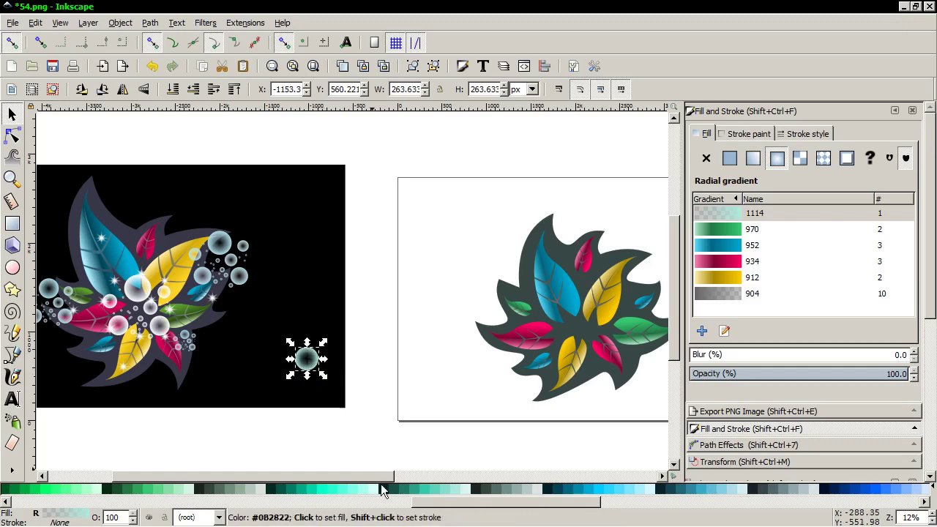
right_click(304, 362)
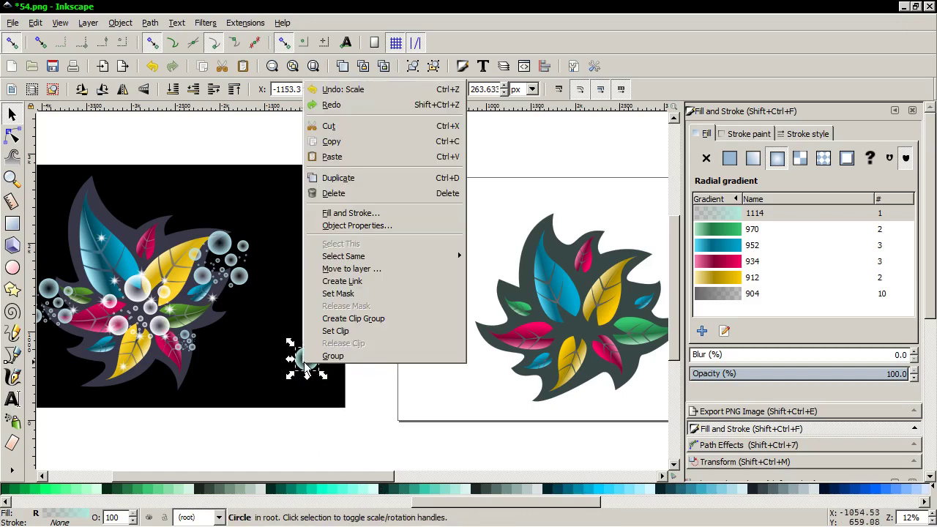
left_click(338, 178)
left_click_drag(307, 358, 316, 278)
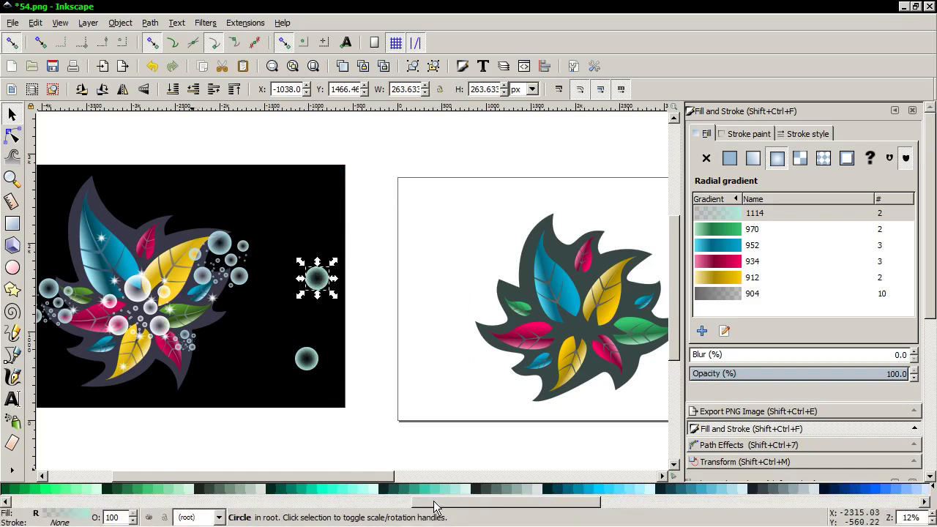
left_click_drag(437, 503, 39, 504)
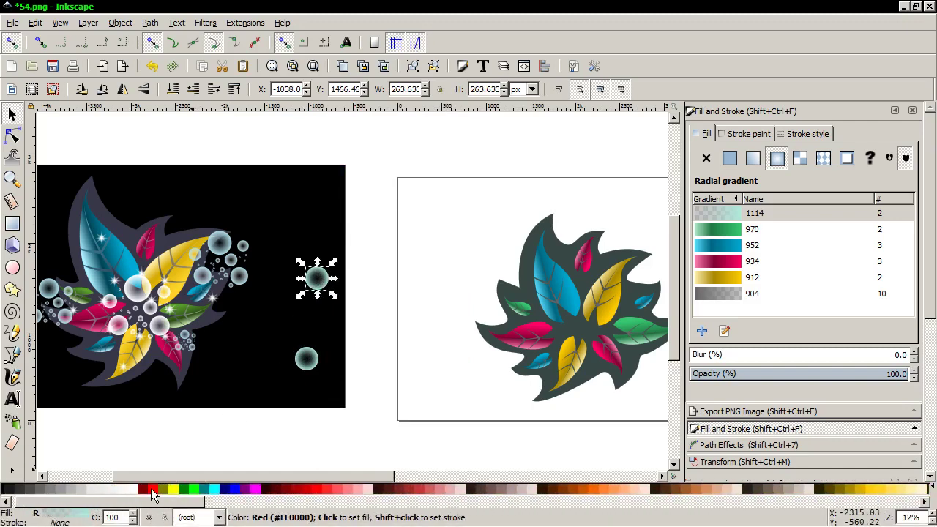
Give the upper copy the shared teal radial gradient 1114 and show its gradient handles
left_click(134, 489)
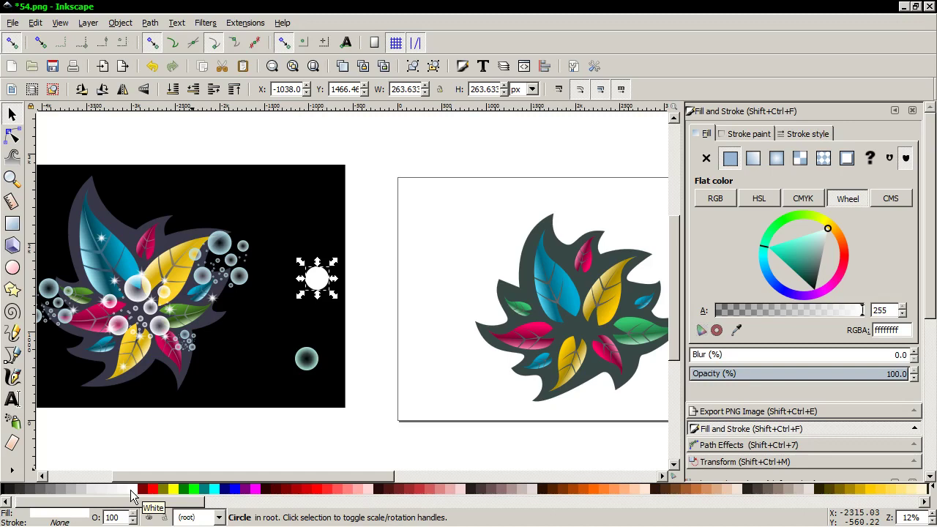
left_click(777, 158)
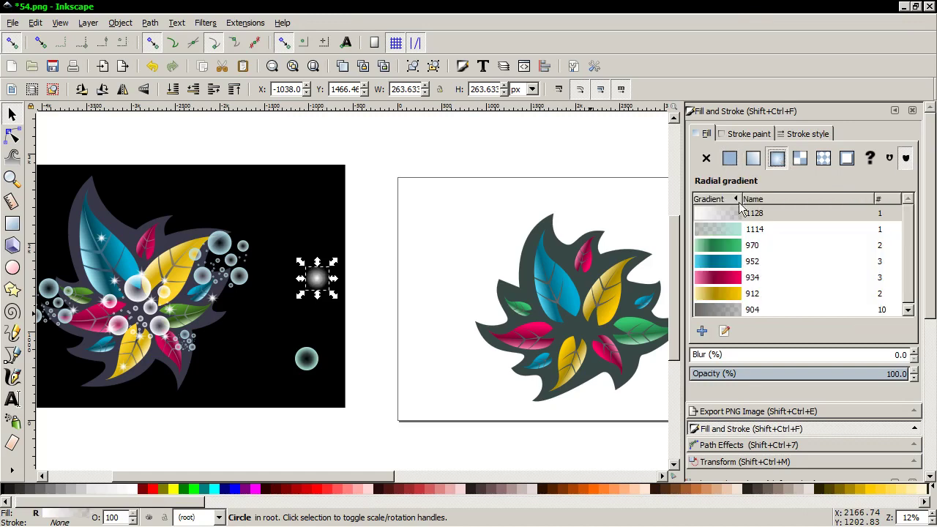
left_click(737, 229)
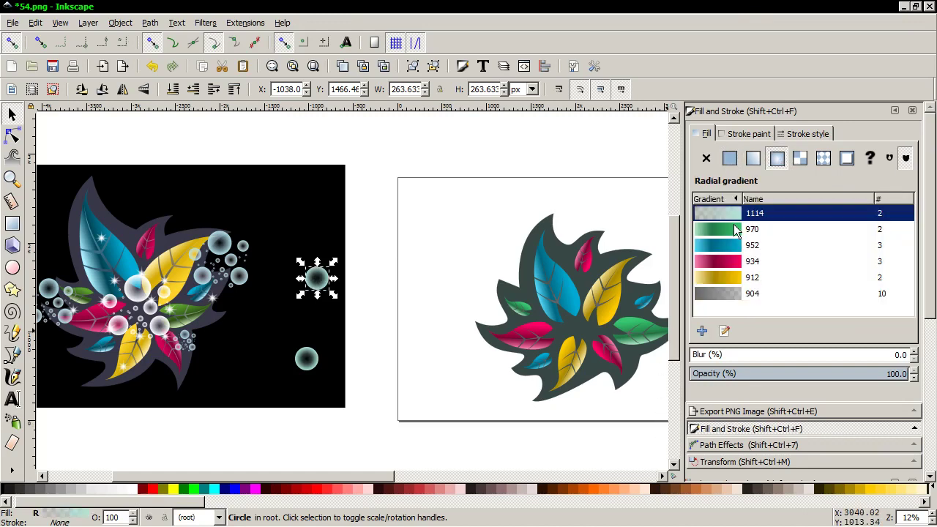
left_click(724, 331)
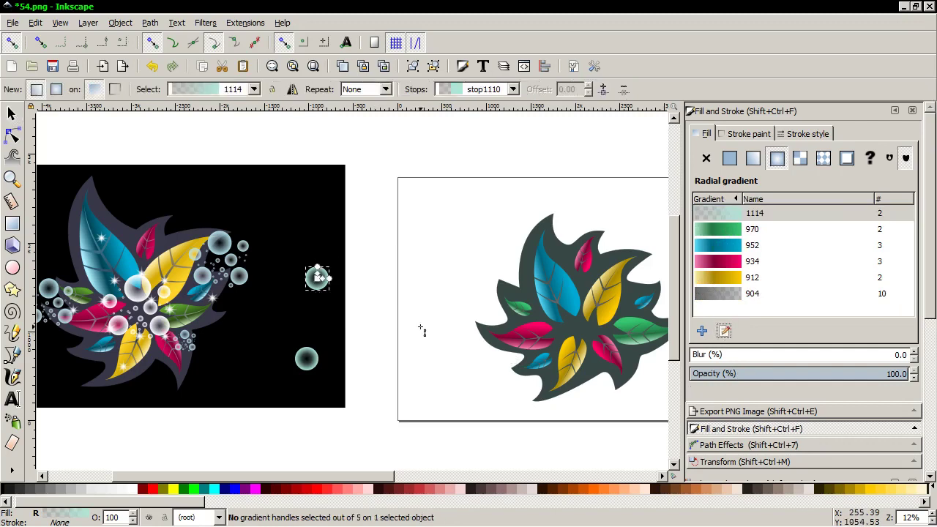
Turn the upper bubble copy's middle and centre gradient stops white
left_click(327, 279)
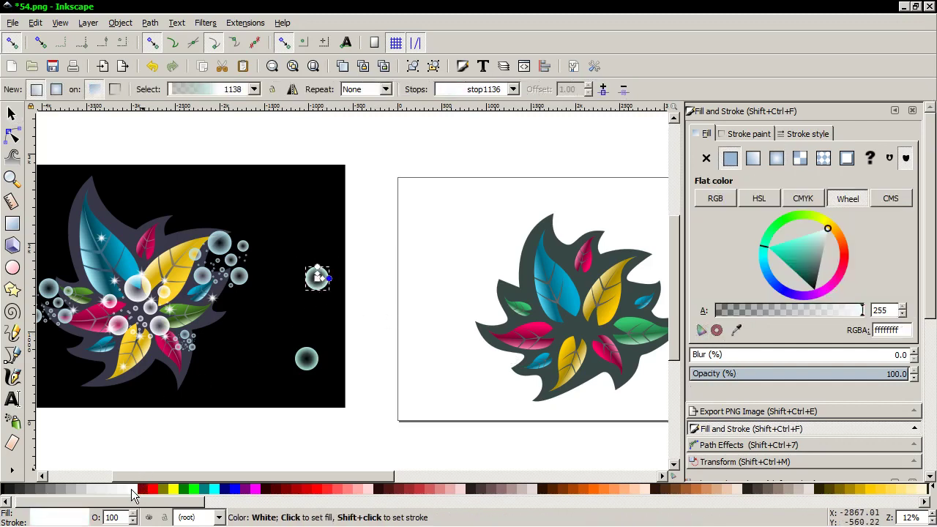
left_click(320, 291)
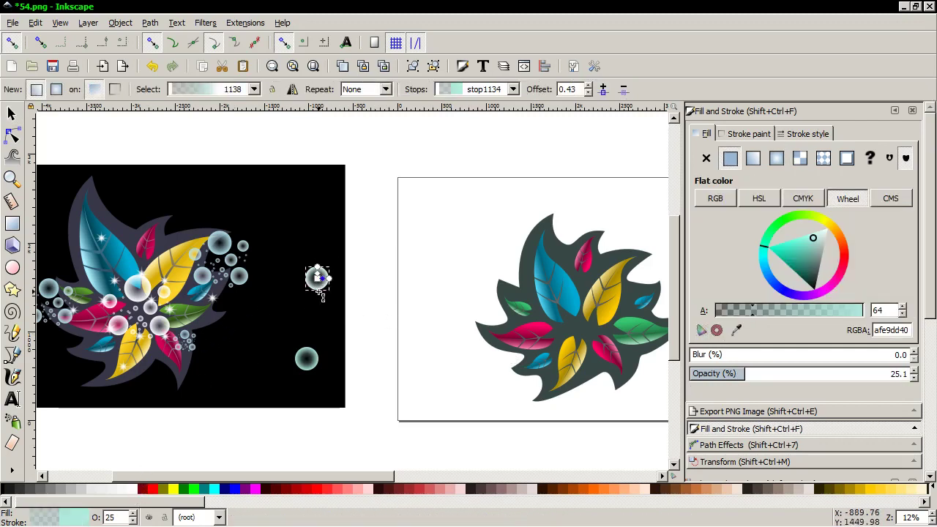
left_click(827, 232)
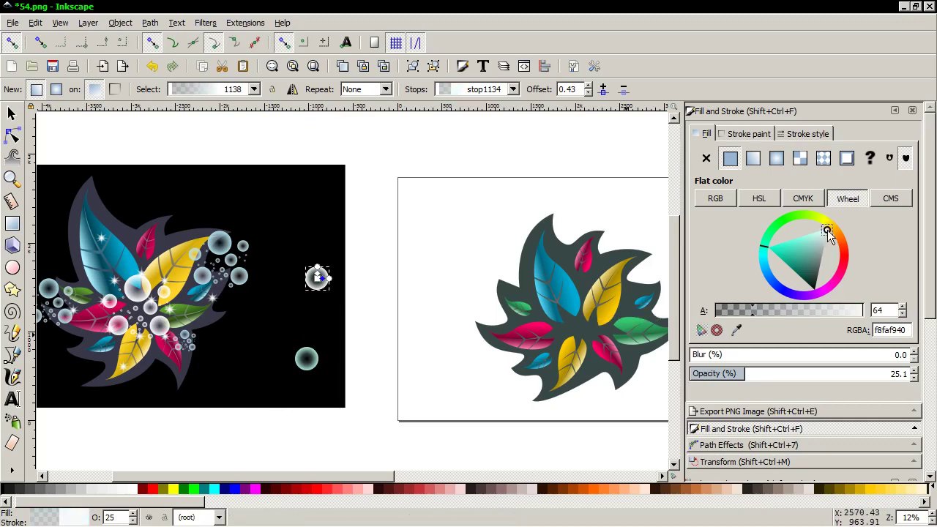
left_click(318, 278)
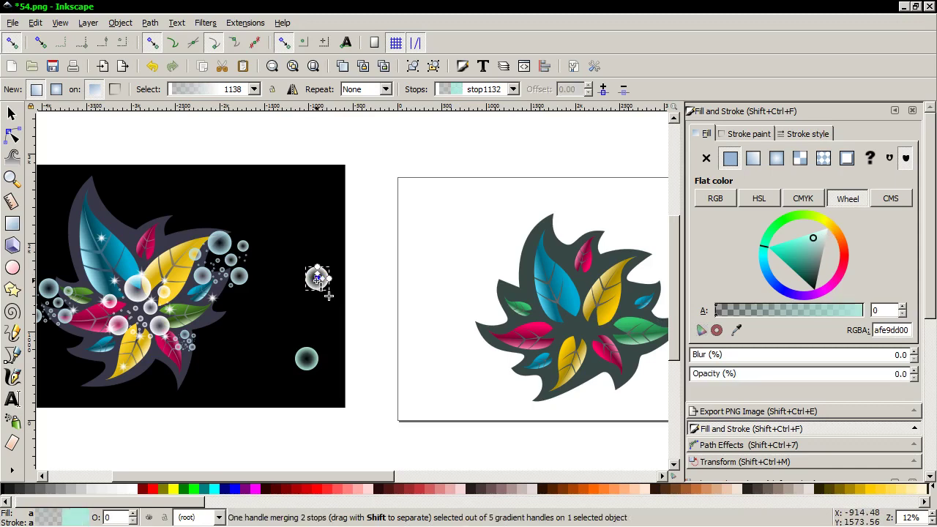
left_click(827, 231)
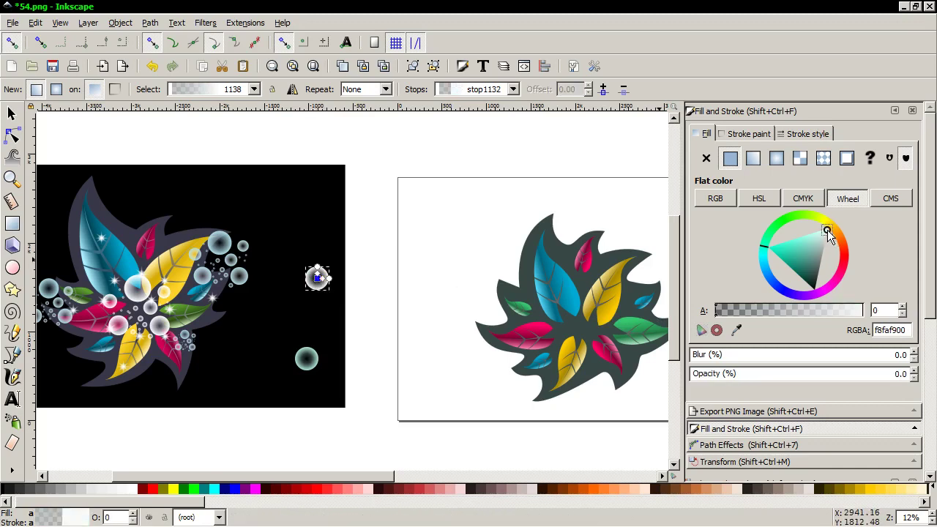
Fine-tune the upper bubble's middle gradient stop, then return to whole-object selection
scroll(360, 268, "up", 1)
scroll(352, 274, "up", 2)
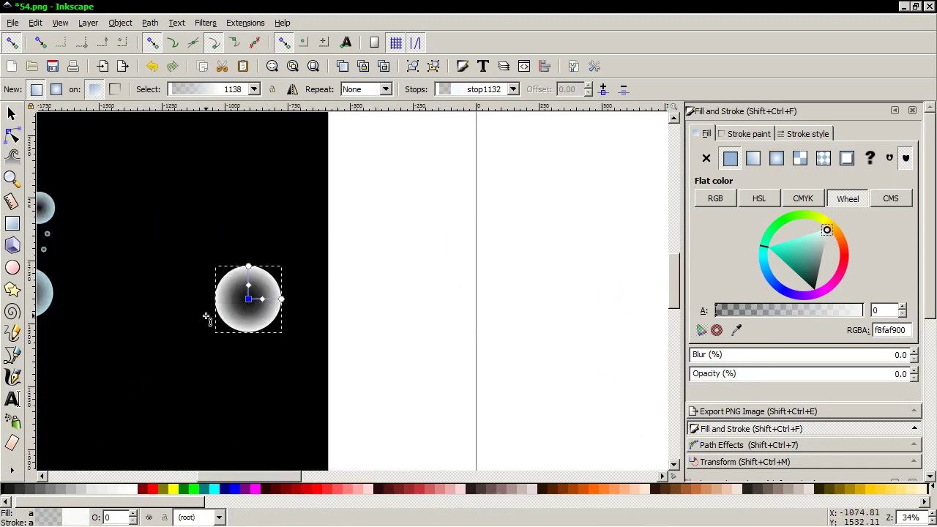
scroll(206, 317, "down", 3)
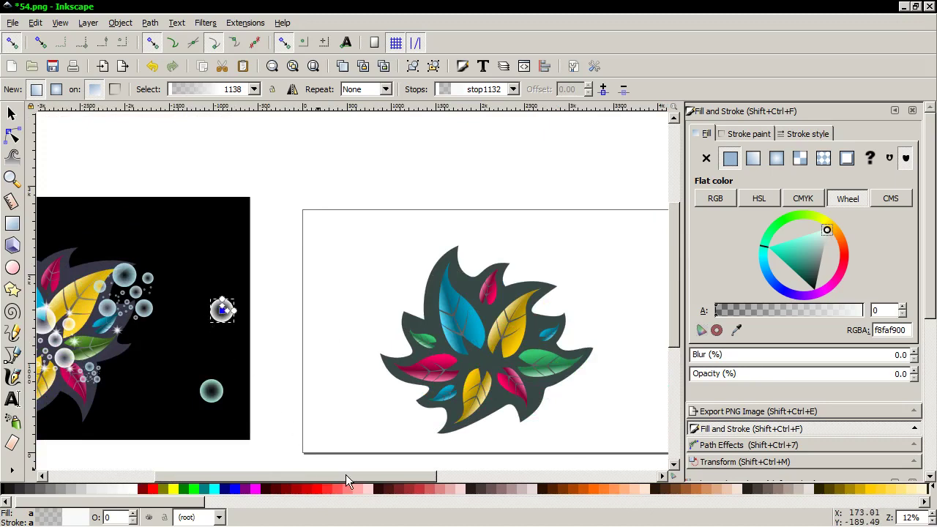
left_click_drag(345, 475, 315, 476)
scroll(272, 314, "up", 2)
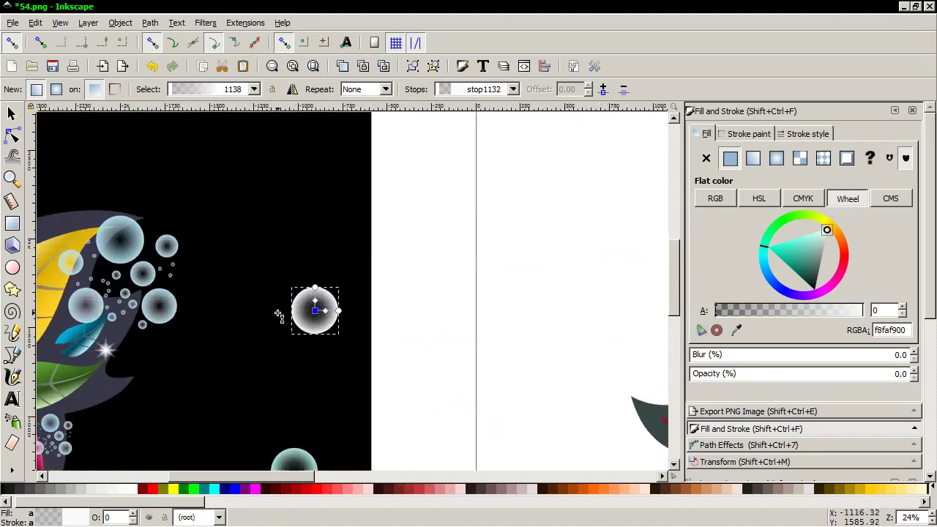
scroll(326, 316, "up", 1)
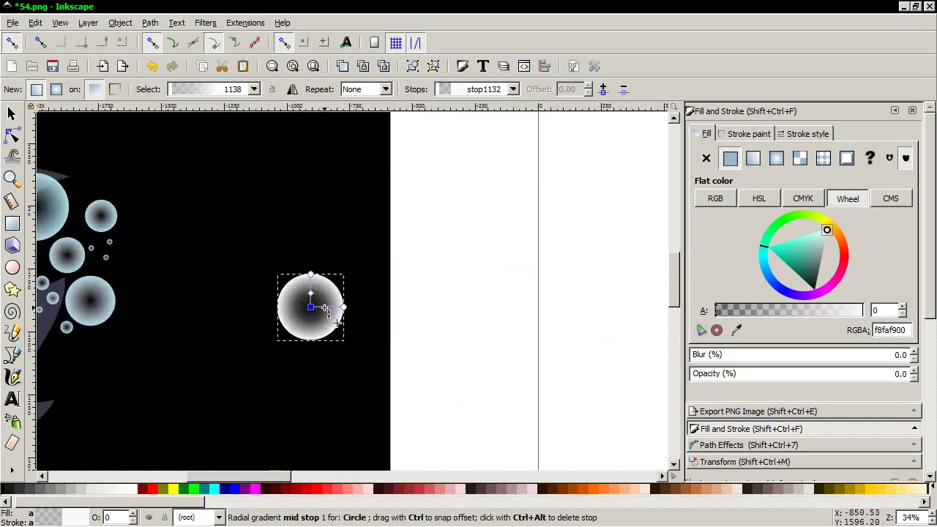
left_click(324, 308)
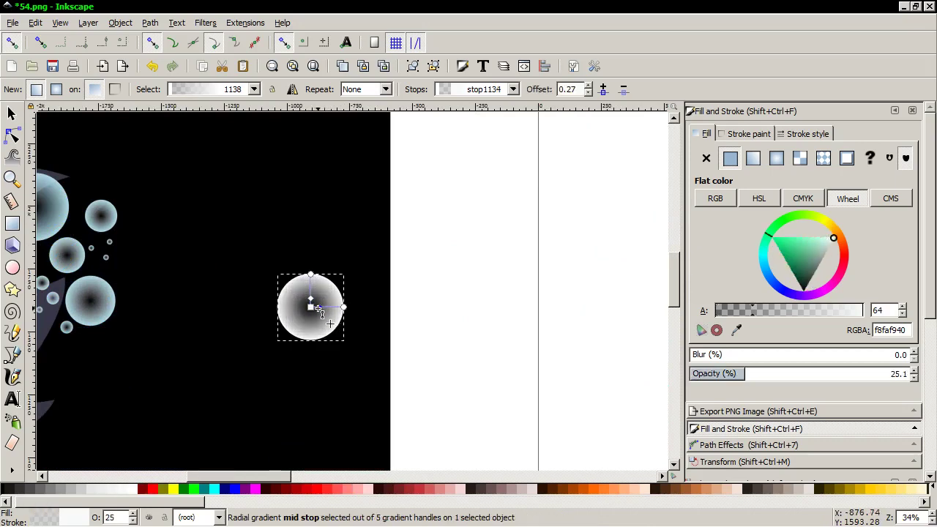
scroll(324, 311, "down", 3)
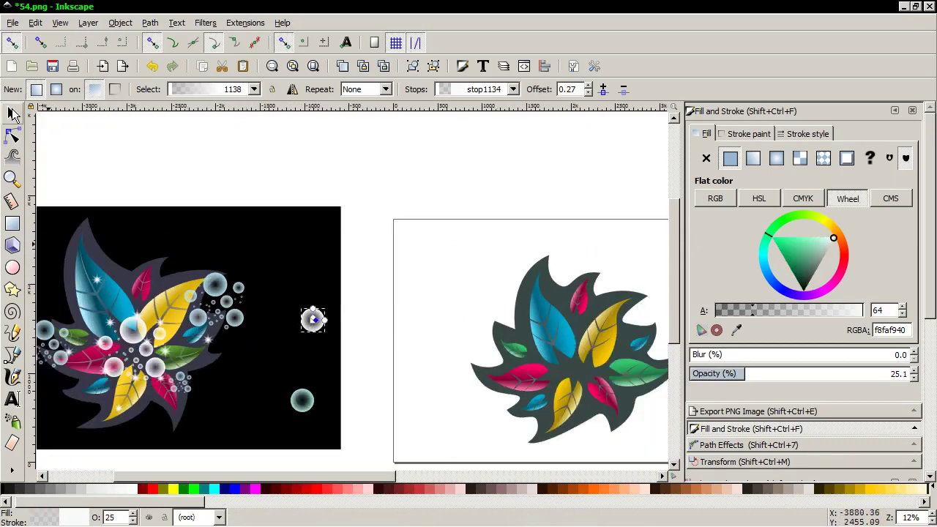
left_click(12, 113)
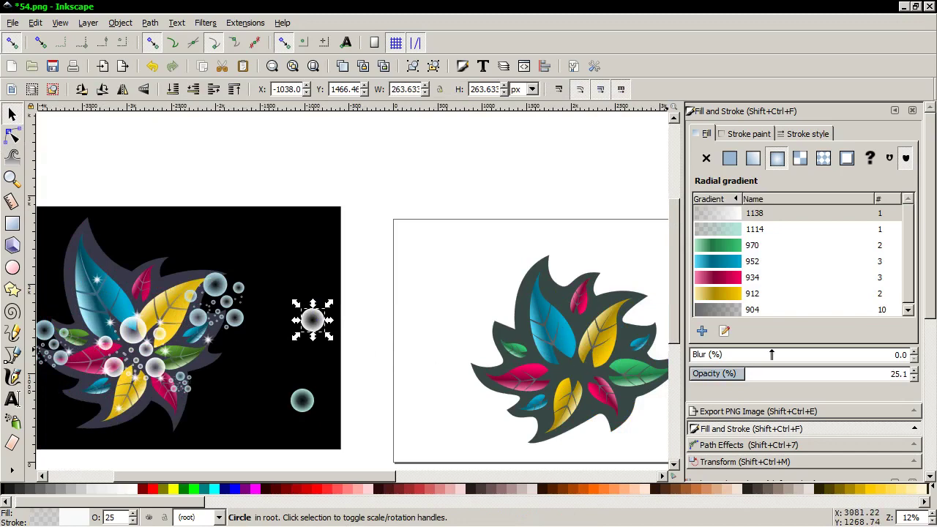
Set the grey bubble's opacity to 72.5 and the lower teal bubble's to 73.5
left_click_drag(348, 342, 256, 278)
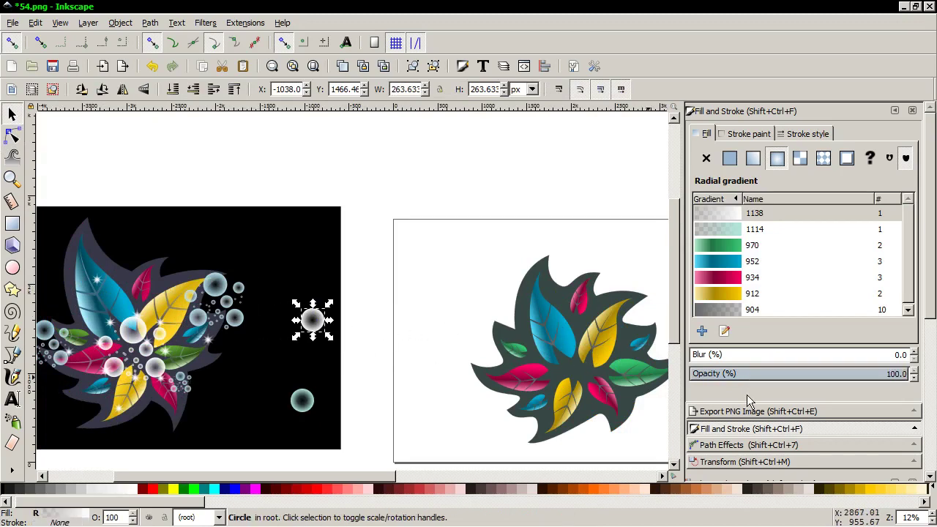
left_click(848, 376)
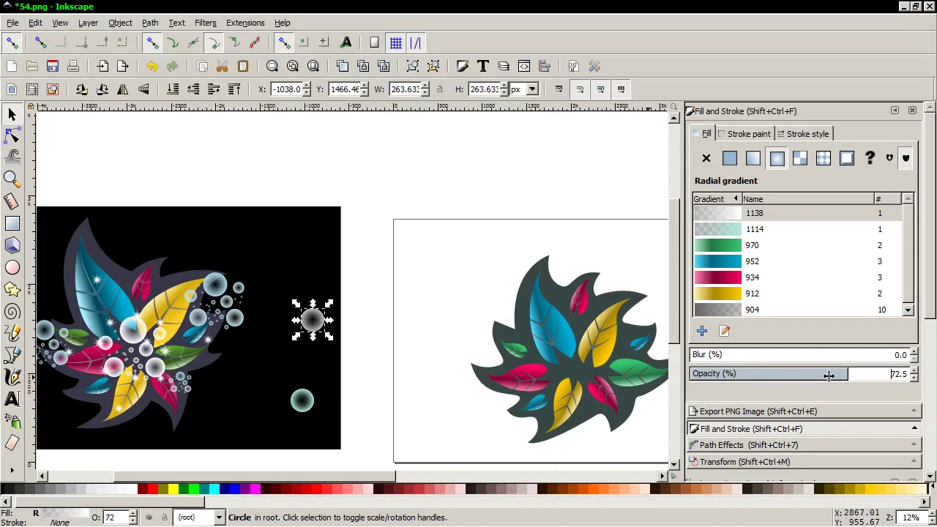
left_click_drag(360, 424, 256, 383)
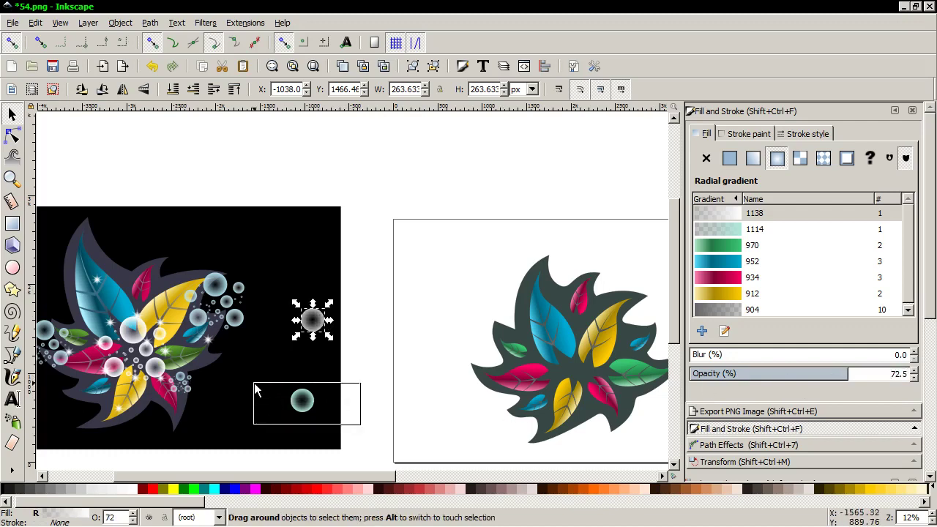
left_click(851, 375)
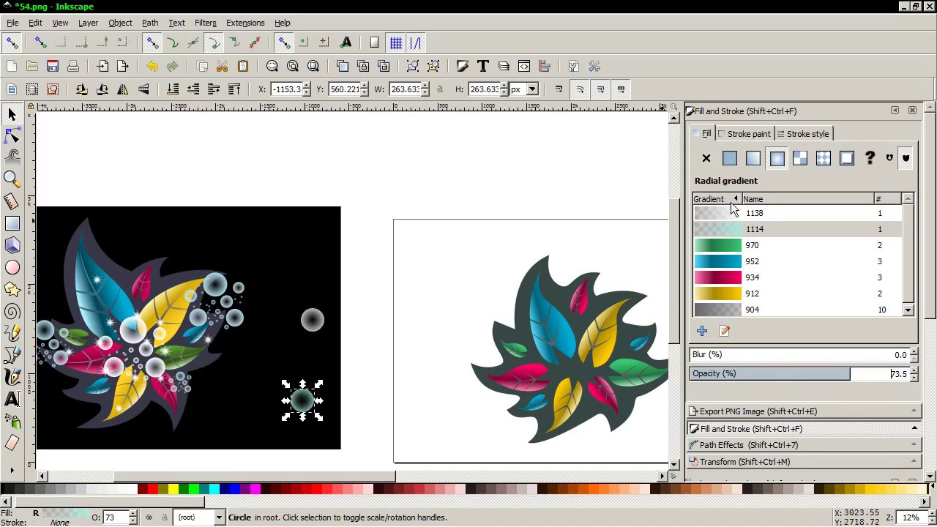
Drag the lower teal bubble's middle gradient stop onto its centre to lighten it
left_click(724, 331)
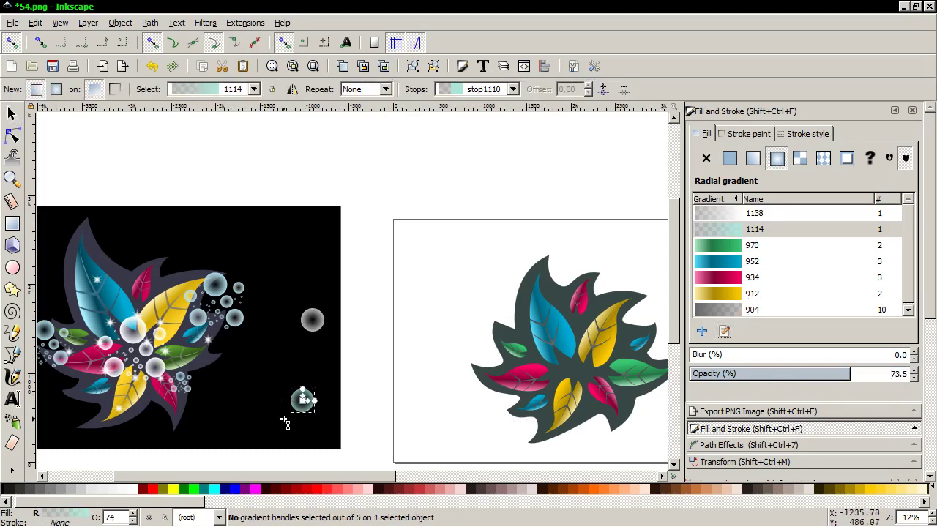
scroll(297, 414, "up", 3)
left_click_drag(339, 377, 333, 381)
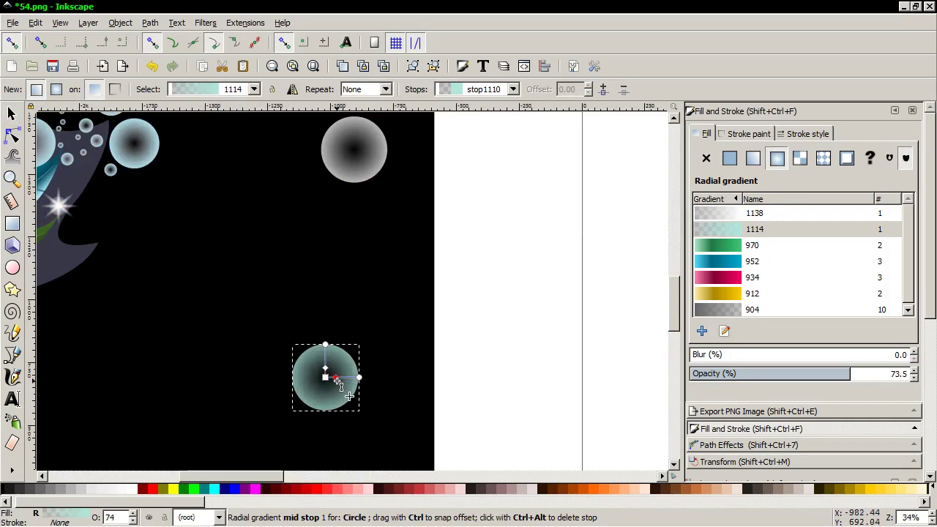
left_click(339, 386)
key("F1")
scroll(223, 279, "down", 3)
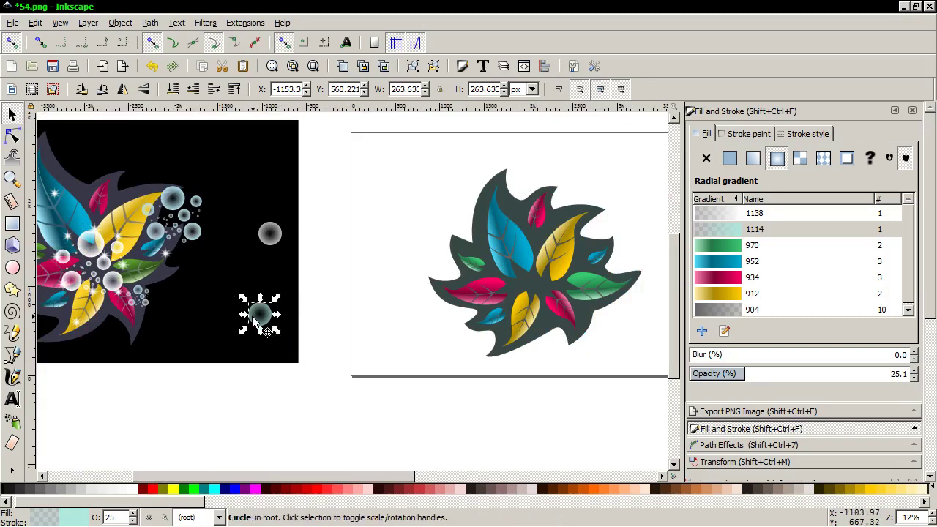
Duplicate the teal bubble twice, moving one copy up and shrinking the other to half size
right_click(263, 318)
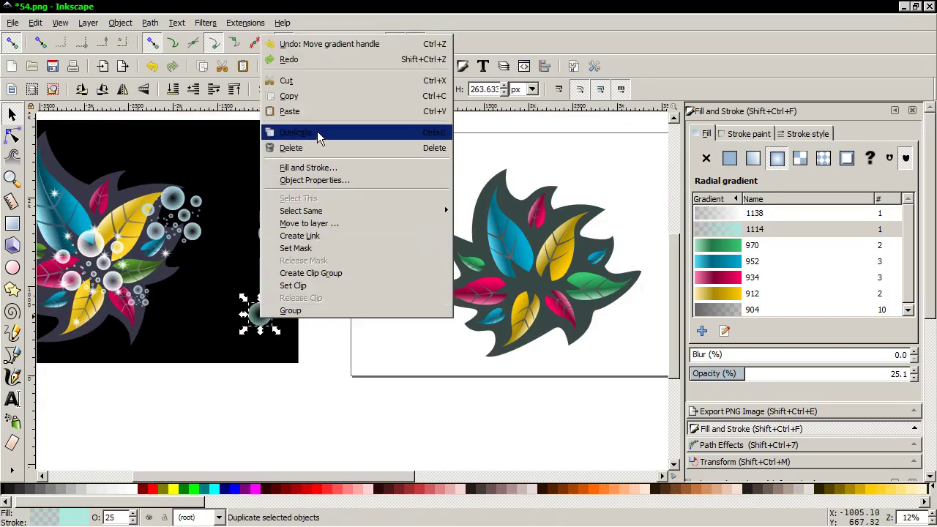
left_click(316, 132)
left_click_drag(259, 315, 274, 289)
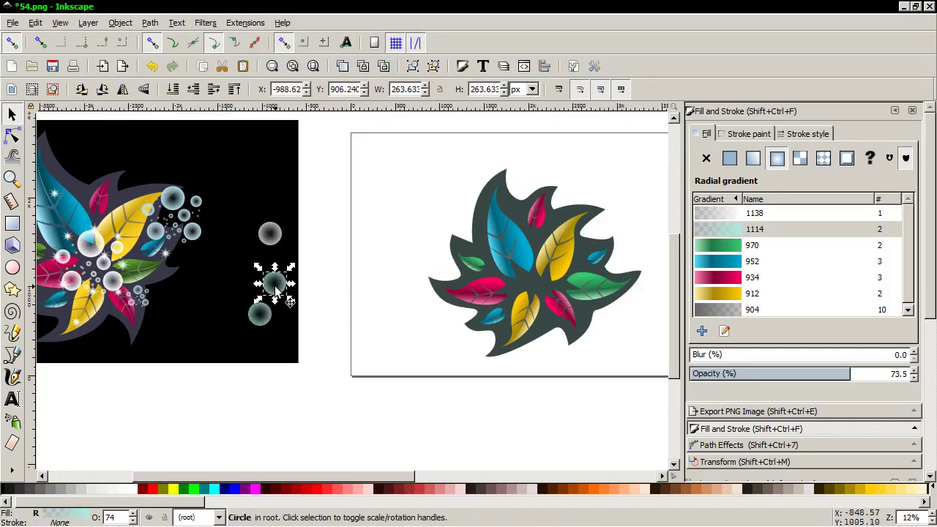
right_click(274, 291)
left_click(314, 100)
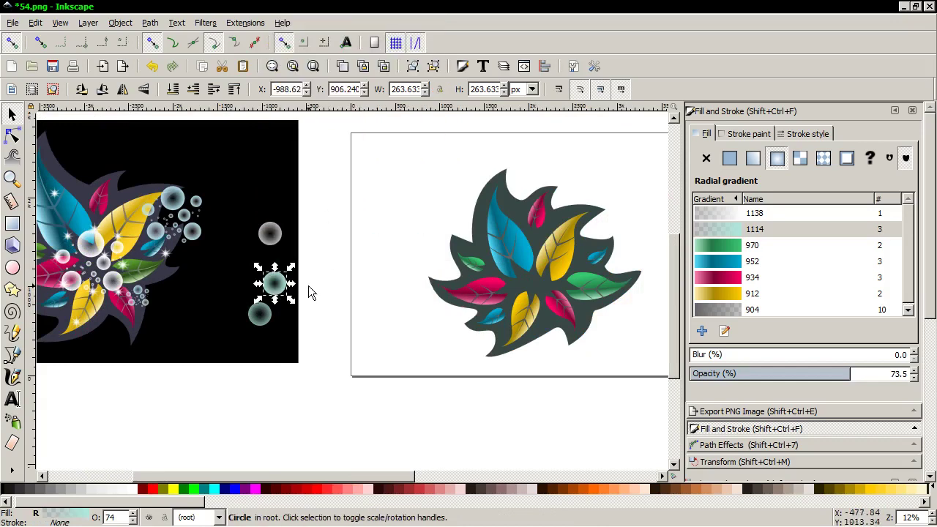
mouse_move(292, 300)
left_mouse_down()
mouse_move(285, 295)
mouse_move(285, 310)
left_mouse_up()
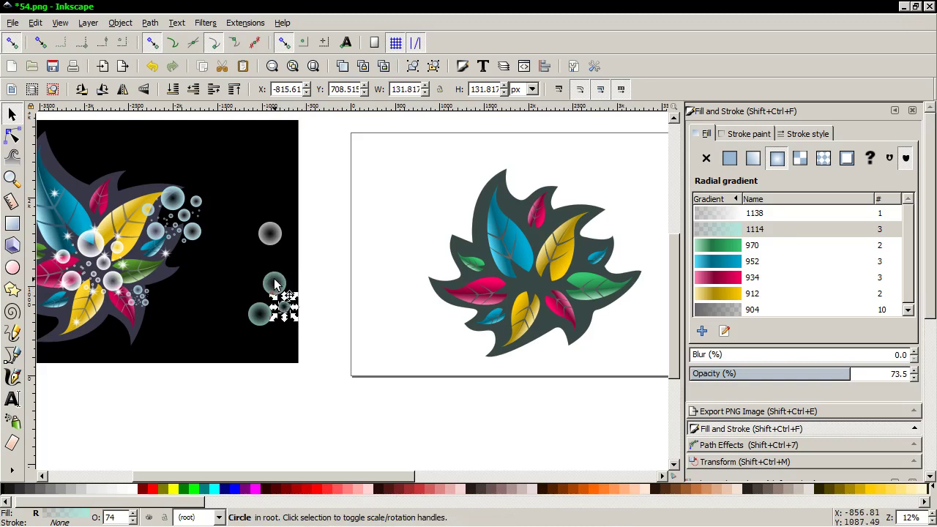
Make three more small bubble duplicates, placing them to the left and lower left
left_click(283, 288)
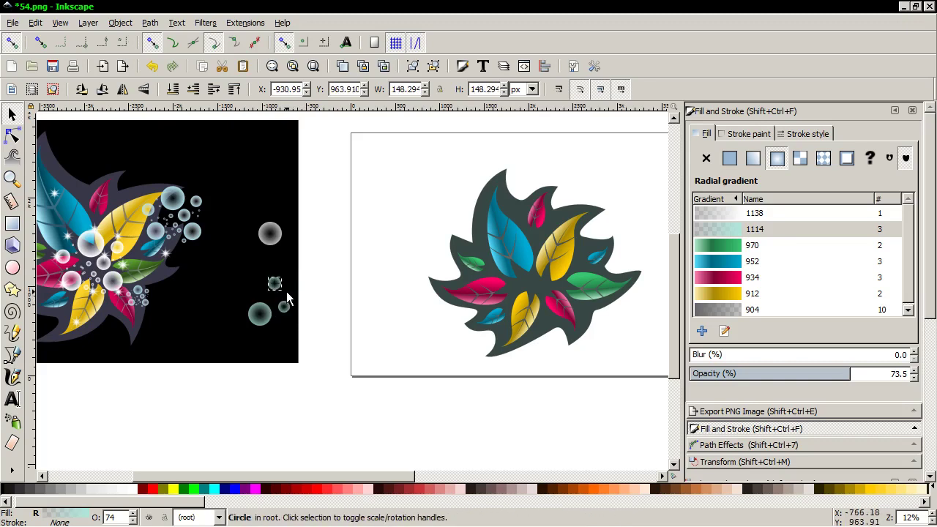
right_click(270, 286)
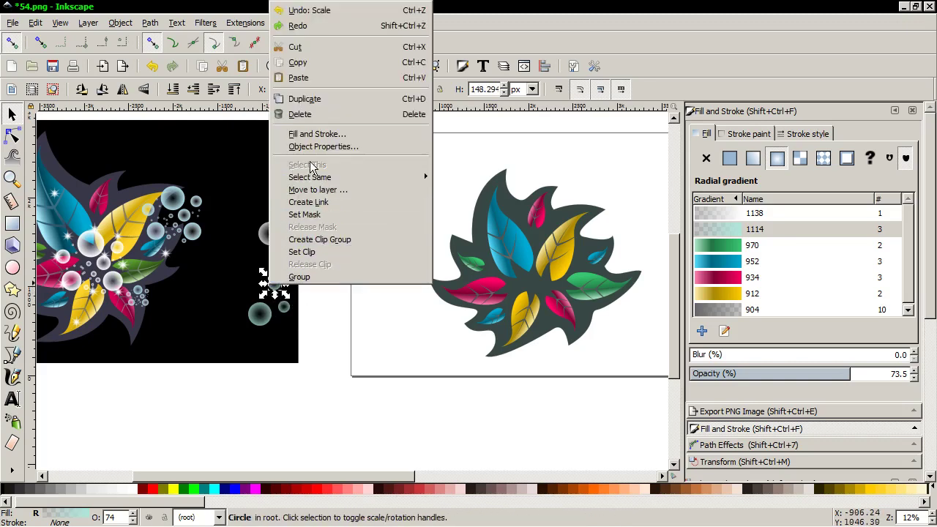
left_click(322, 100)
mouse_move(273, 284)
left_mouse_down()
mouse_move(233, 291)
mouse_move(238, 331)
left_mouse_up()
right_click(236, 288)
left_click(307, 104)
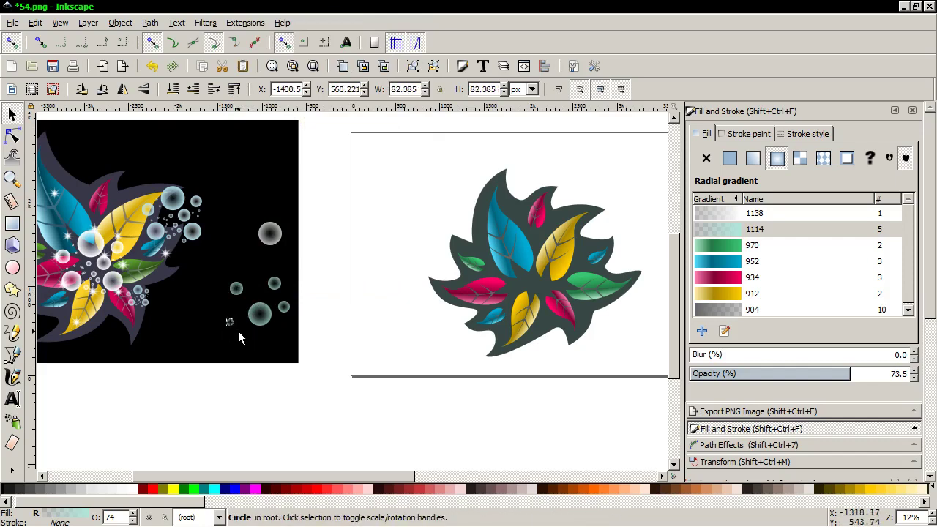
right_click(229, 322)
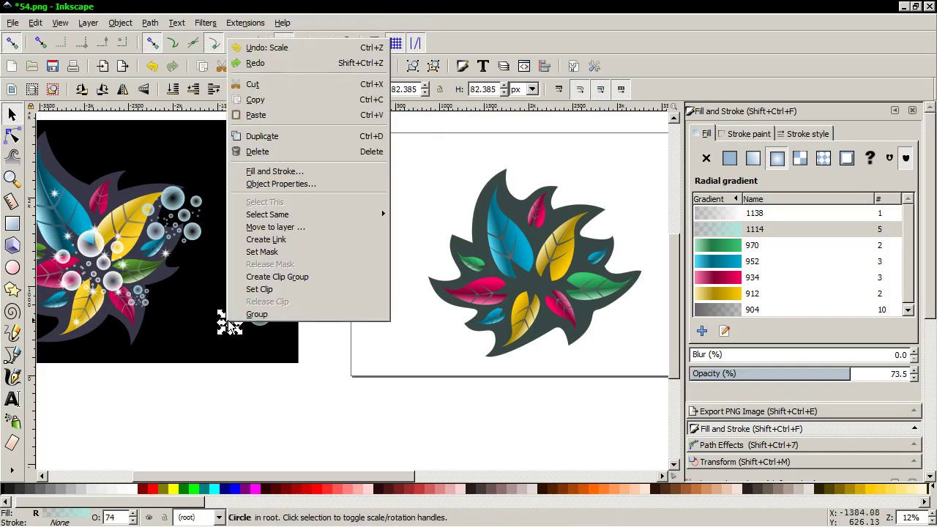
left_click(263, 136)
Reposition the small bubble copy and add two more small duplicates below and above it
scroll(245, 339, "up", 2, "ctrl")
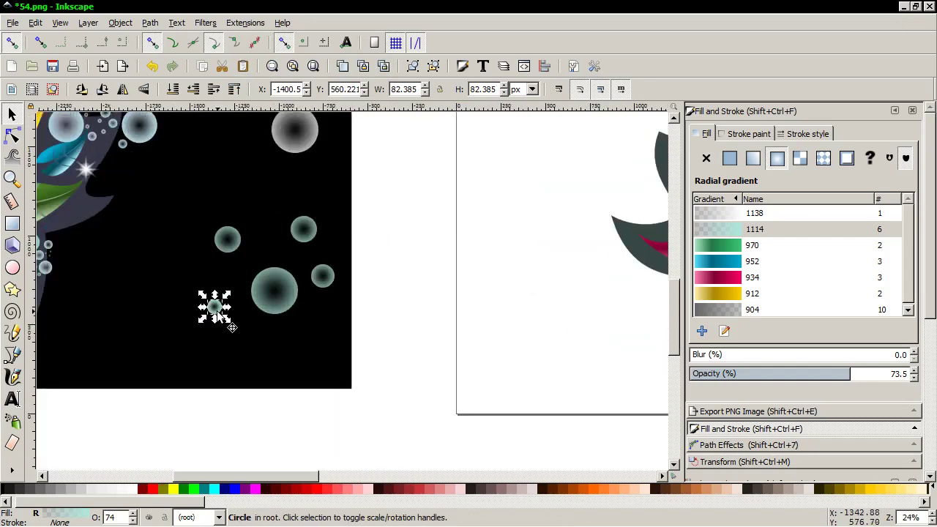
left_click_drag(229, 319, 239, 288)
right_click(231, 284)
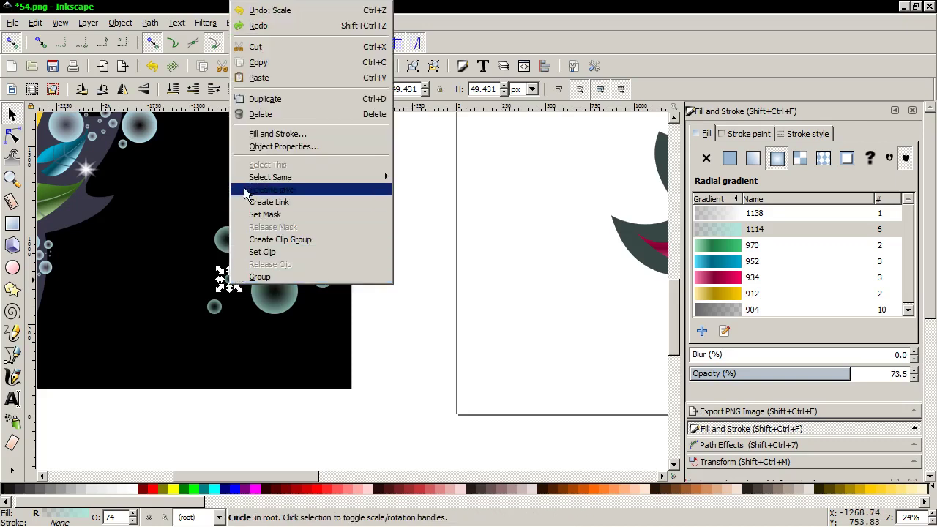
left_click(282, 100)
left_click_drag(236, 286, 236, 314)
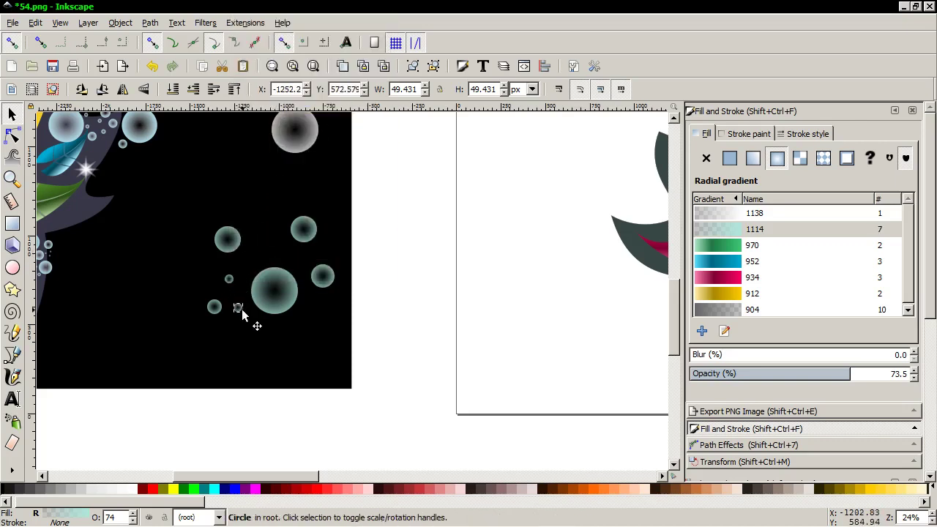
right_click(241, 308)
left_click(277, 121)
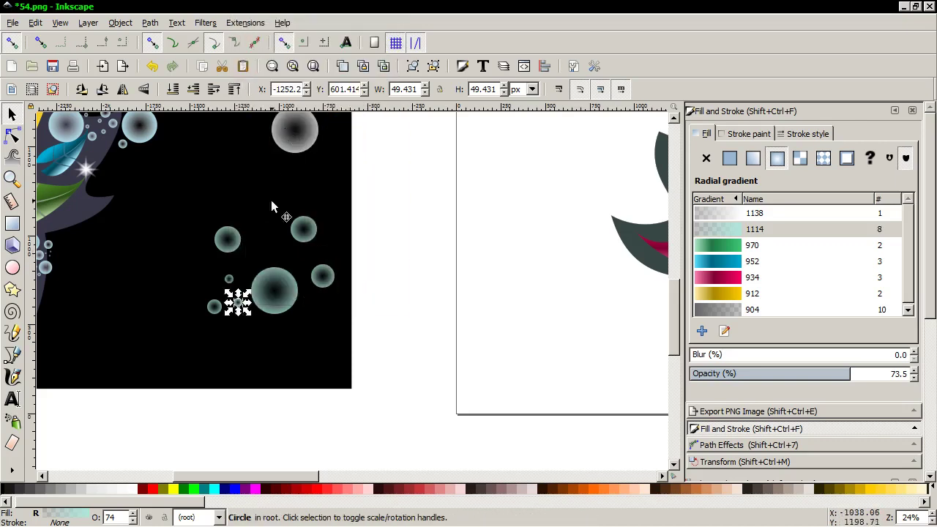
left_click_drag(238, 302, 249, 265)
Duplicate a small bubble to the right, undo the next copy, and reposition the tiny bubble
right_click(256, 253)
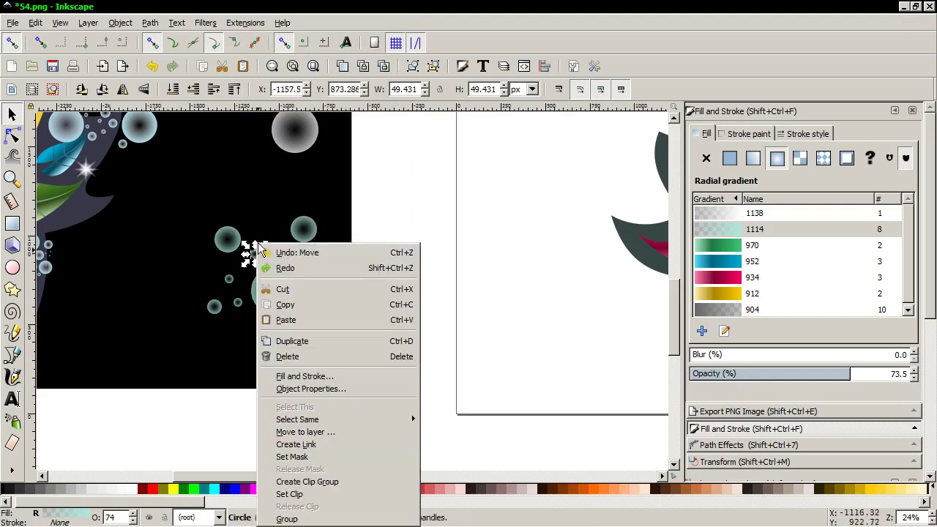
left_click(286, 338)
left_click_drag(254, 252, 295, 255)
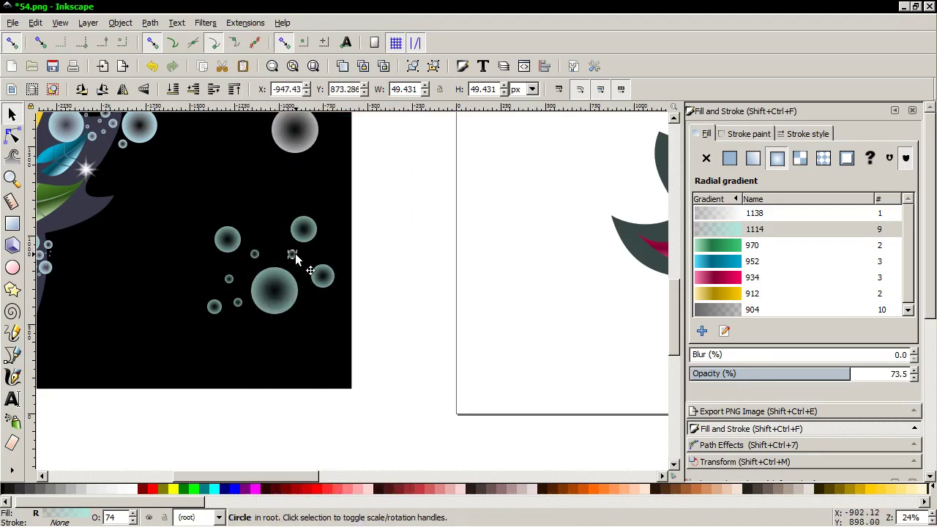
right_click(288, 247)
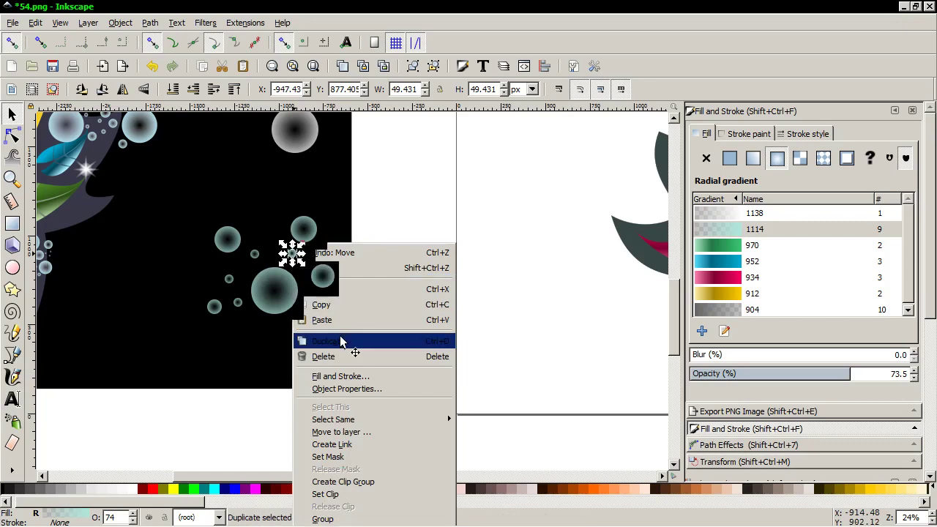
left_click(307, 341)
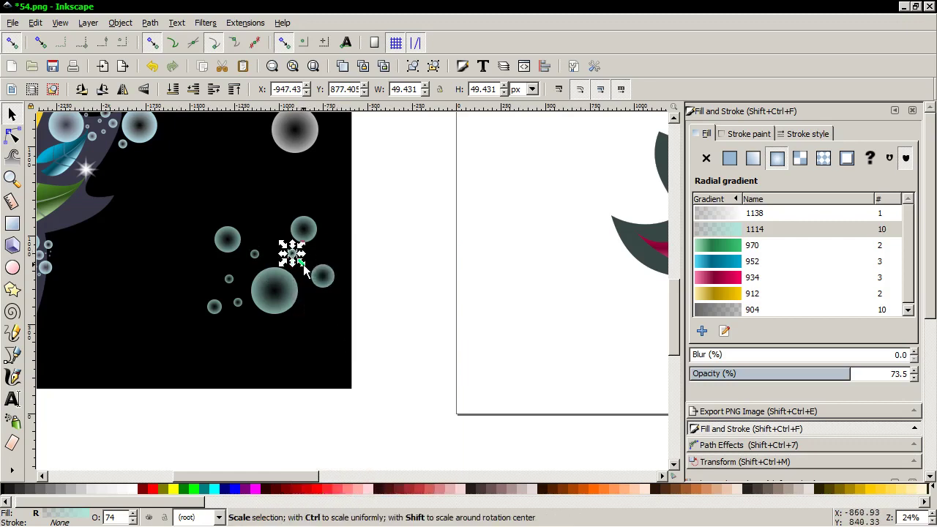
key("ctrl+z")
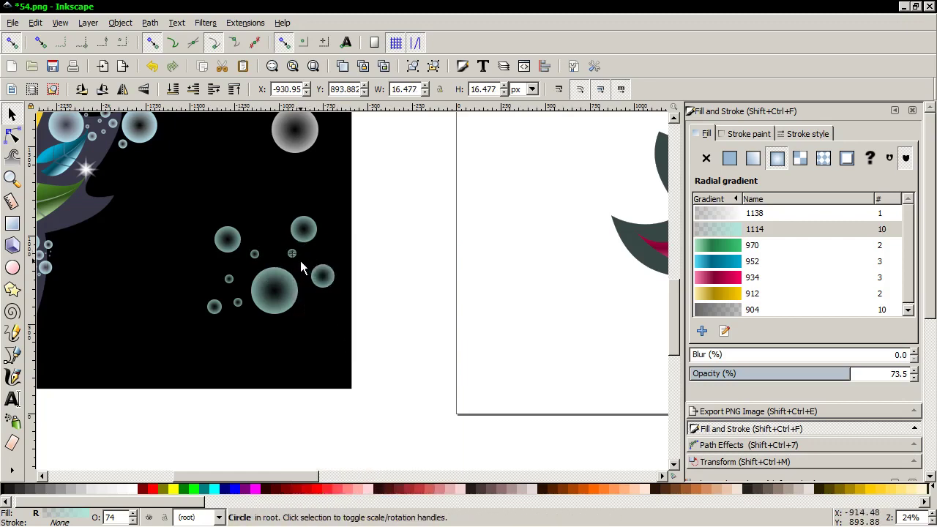
mouse_move(301, 261)
left_mouse_down()
mouse_move(306, 268)
mouse_move(250, 270)
left_mouse_up()
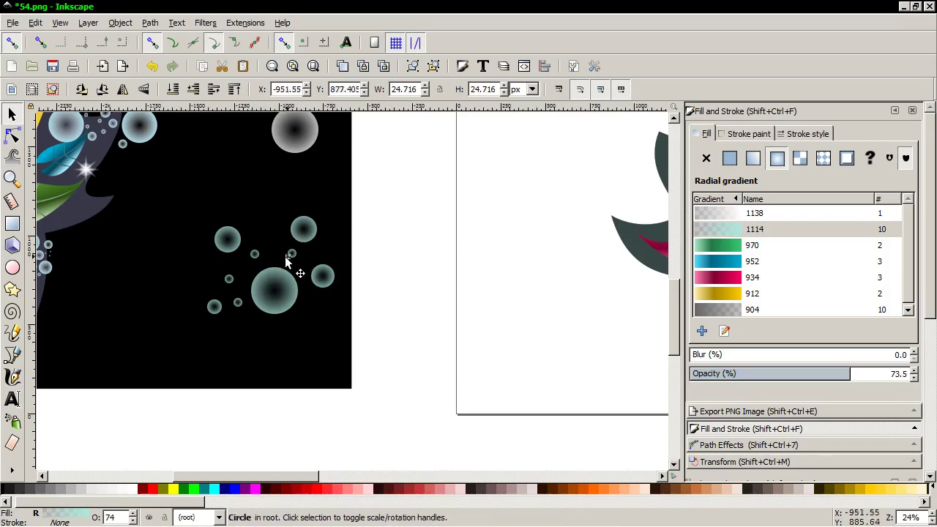
Scatter three more tiny bubble duplicates downward, up-left and upward in the cluster
right_click(261, 289)
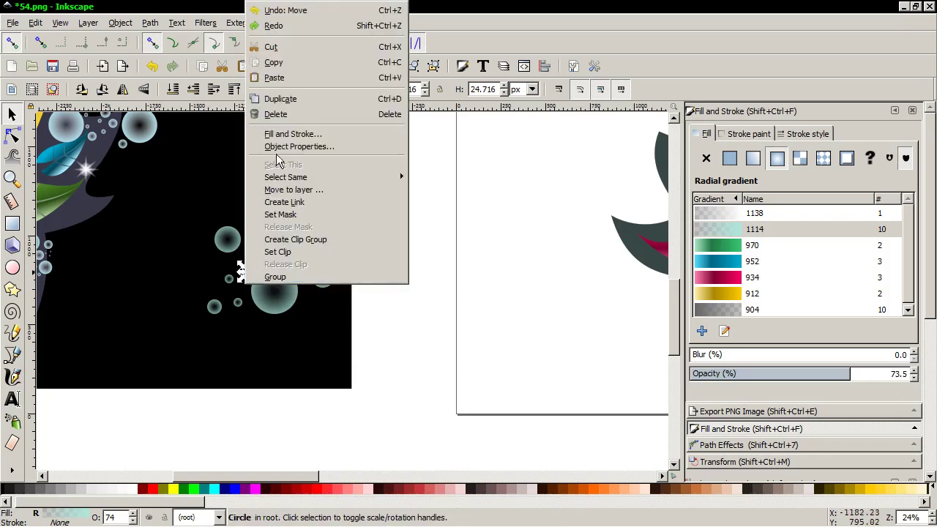
left_click(300, 104)
left_click_drag(249, 276, 252, 319)
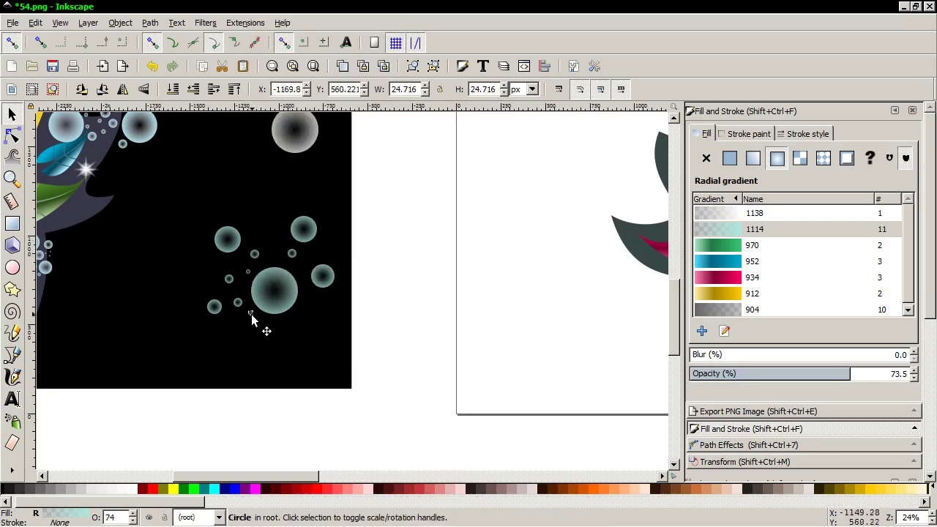
right_click(250, 314)
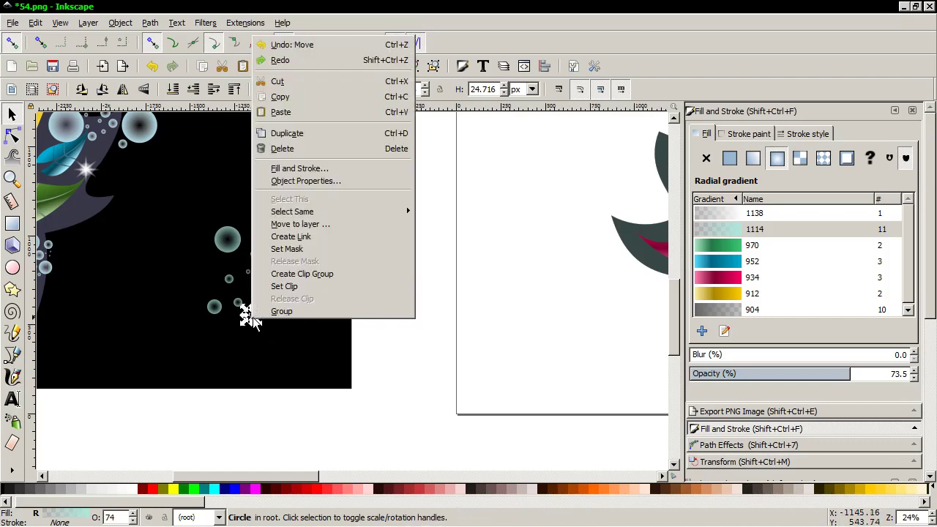
left_click(285, 132)
left_click_drag(251, 314, 236, 291)
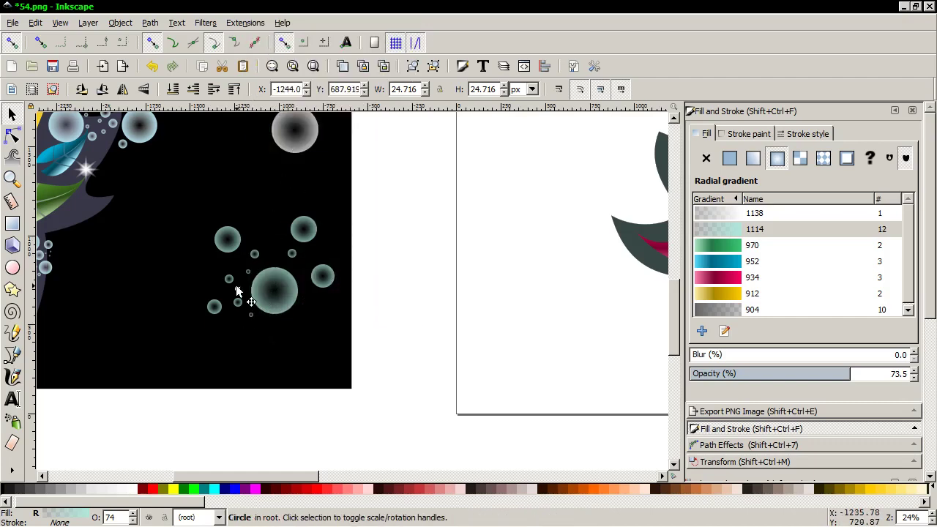
right_click(237, 292)
left_click(293, 102)
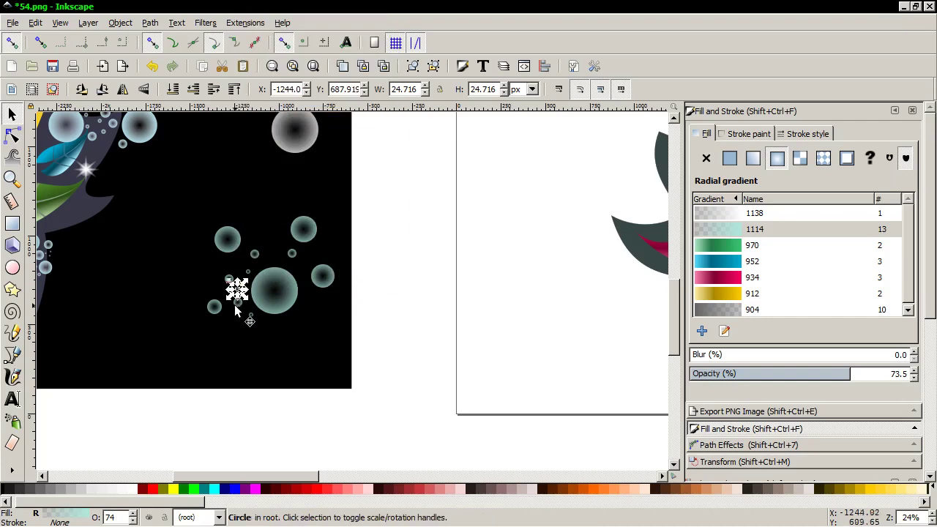
mouse_move(269, 248)
left_mouse_down()
mouse_move(273, 229)
mouse_move(300, 311)
left_mouse_up()
Add two more tiny bubble duplicates, moving the last one down and left
right_click(273, 229)
left_click(319, 319)
right_click(301, 314)
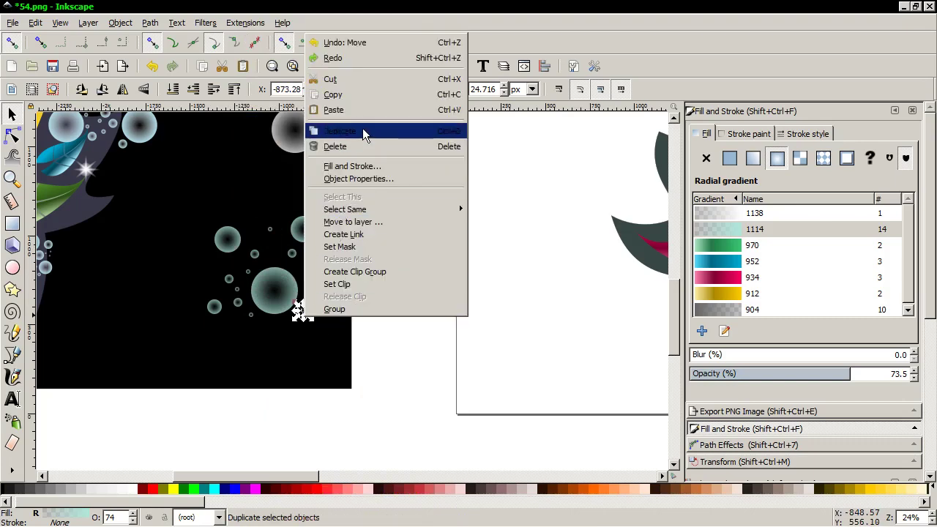
left_click(329, 131)
left_click_drag(305, 311, 270, 330)
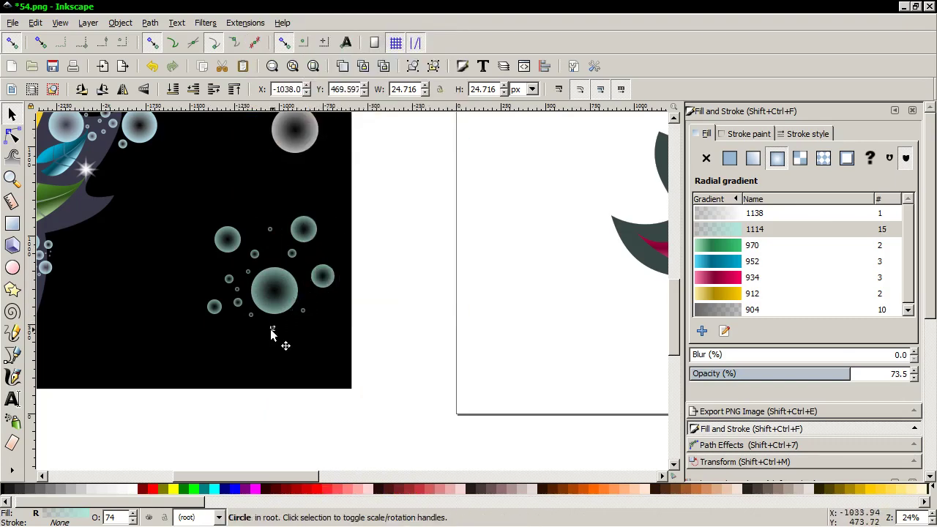
scroll(285, 345, "down", 1)
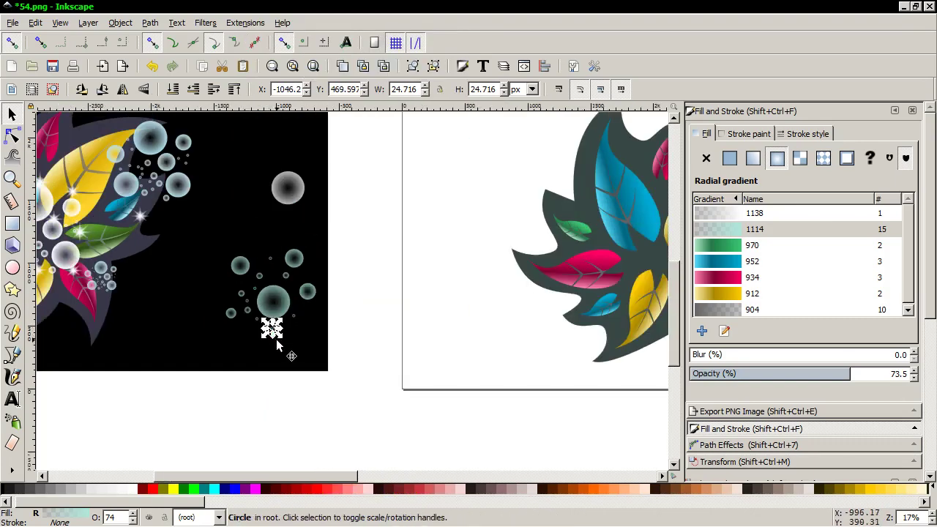
Duplicate the large teal bubble, shrink the copy to about 82% and place it beneath
left_click(275, 303)
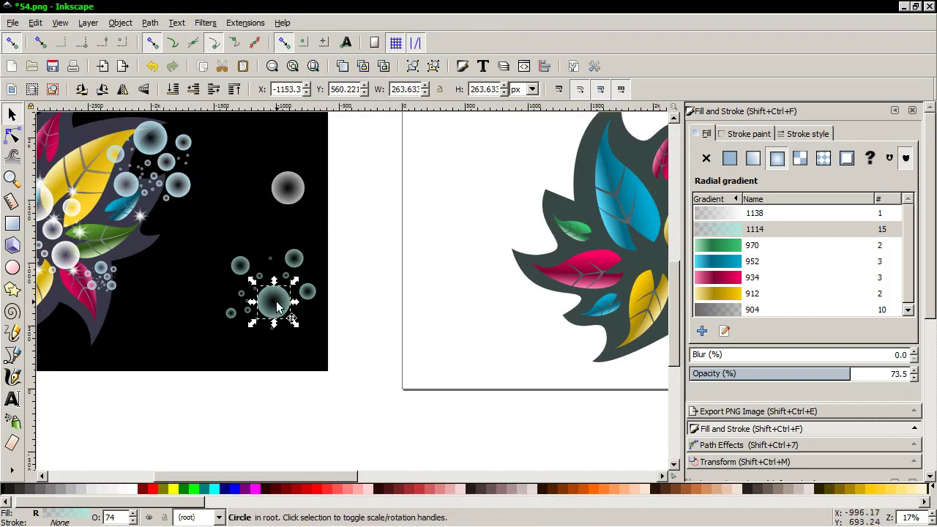
right_click(275, 307)
left_click(322, 119)
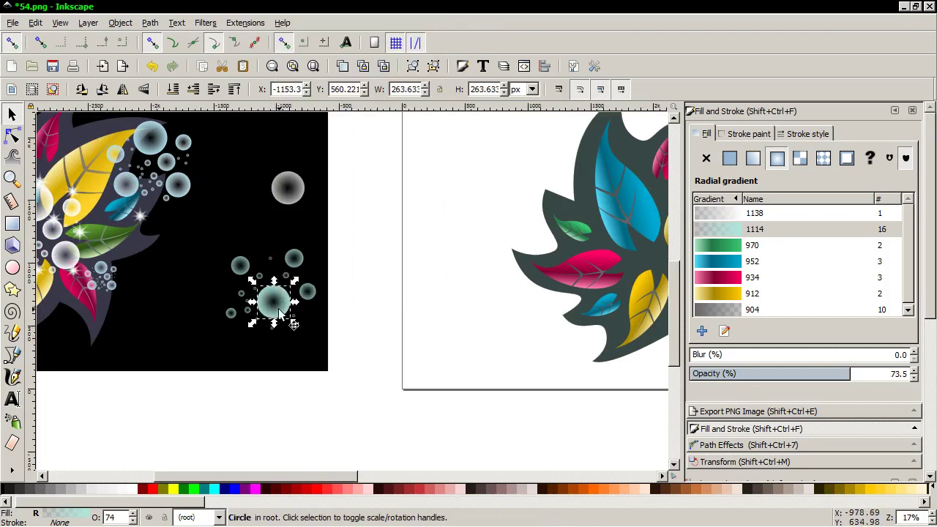
mouse_move(292, 322)
left_mouse_down()
mouse_move(280, 351)
mouse_move(293, 347)
left_mouse_up()
scroll(254, 337, "down", 2)
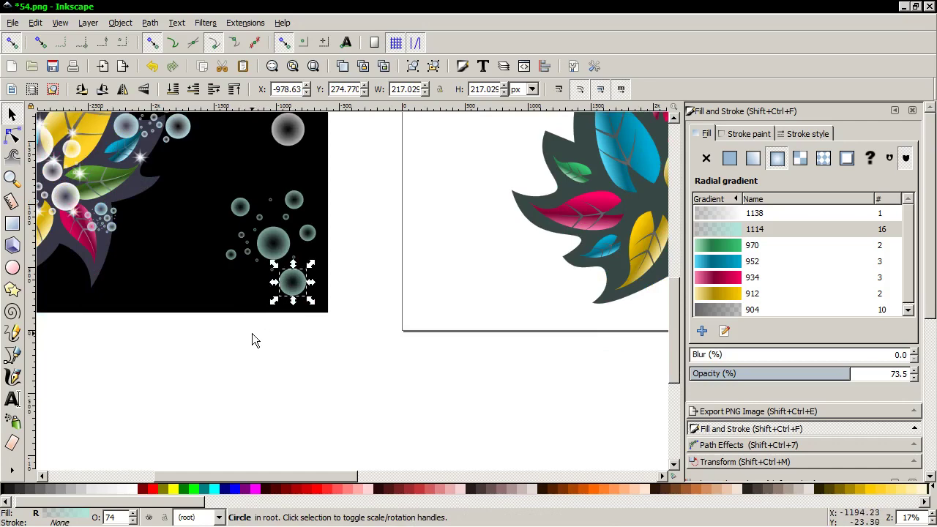
scroll(252, 333, "up", 1)
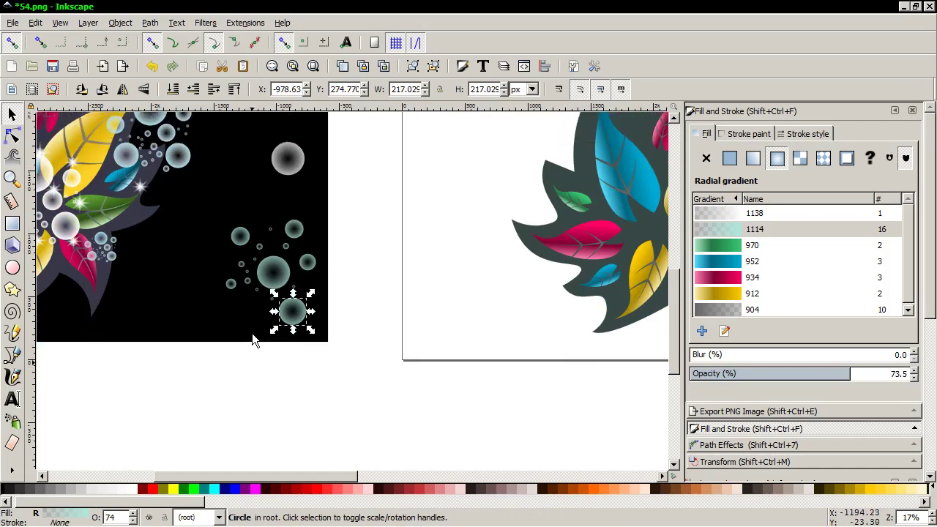
left_click(256, 291)
right_click(256, 289)
key("Escape")
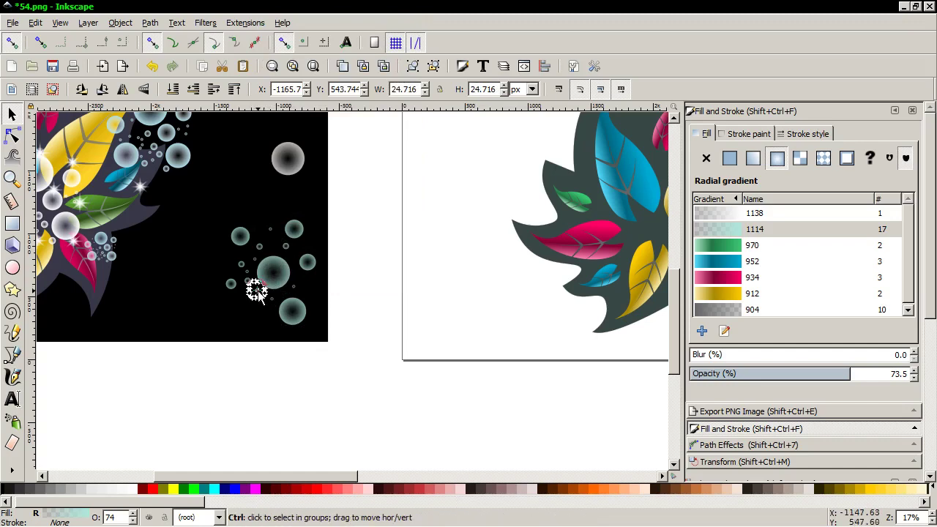
scroll(257, 291, "up", 4)
scroll(257, 291, "up", 1)
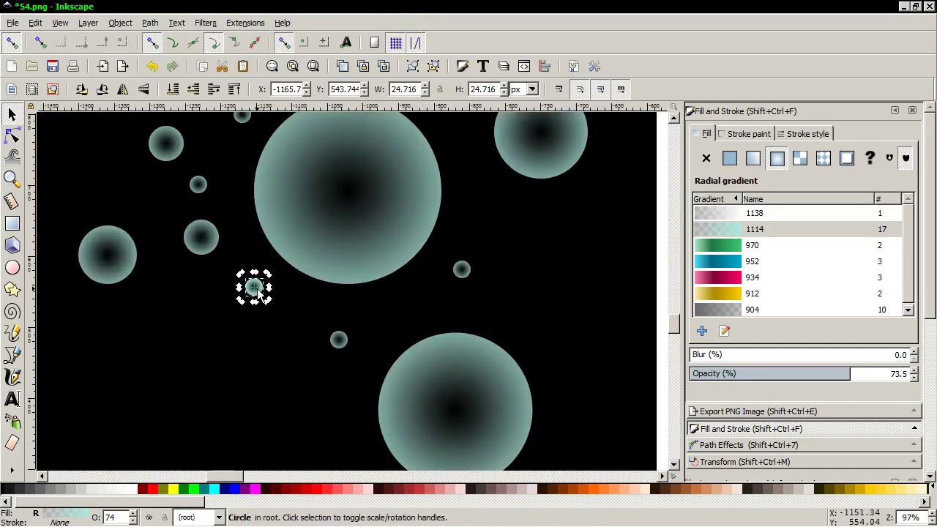
Duplicate small bubbles and spread them below, beside the big bubble and at the cluster's right
key("ctrl+d")
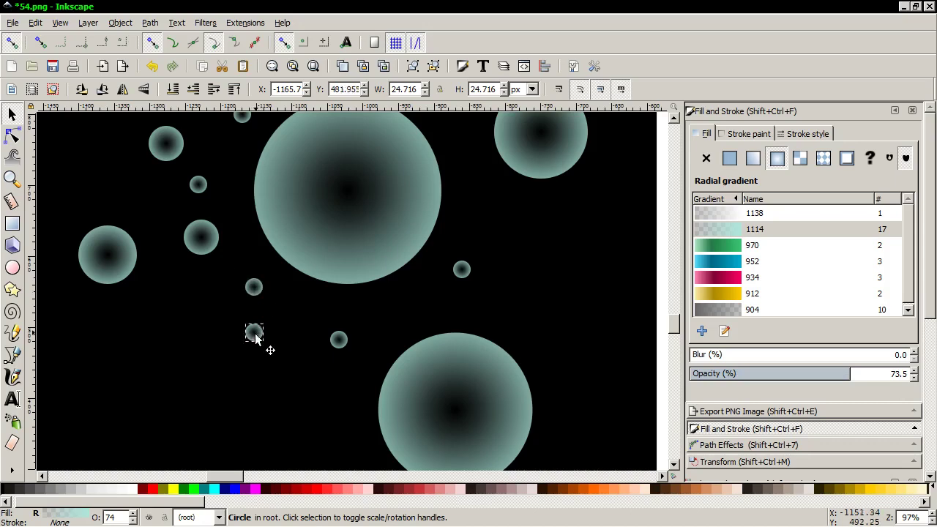
left_click_drag(259, 287, 260, 343)
right_click(270, 355)
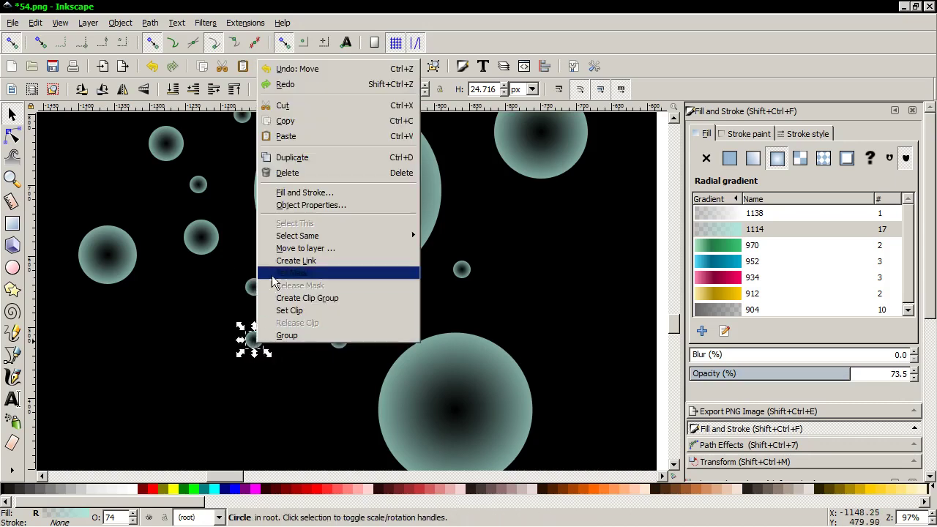
left_click(303, 156)
right_click(251, 345)
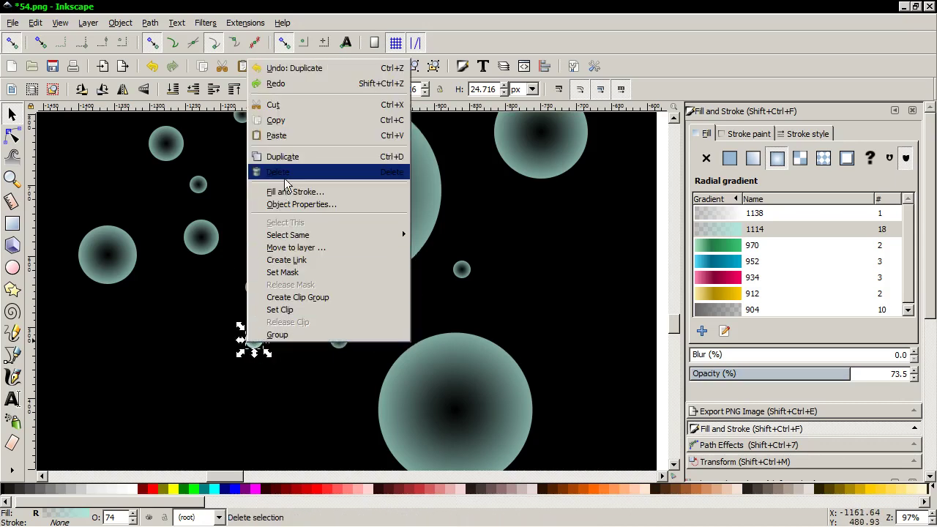
left_click(282, 156)
left_click_drag(256, 340, 486, 193)
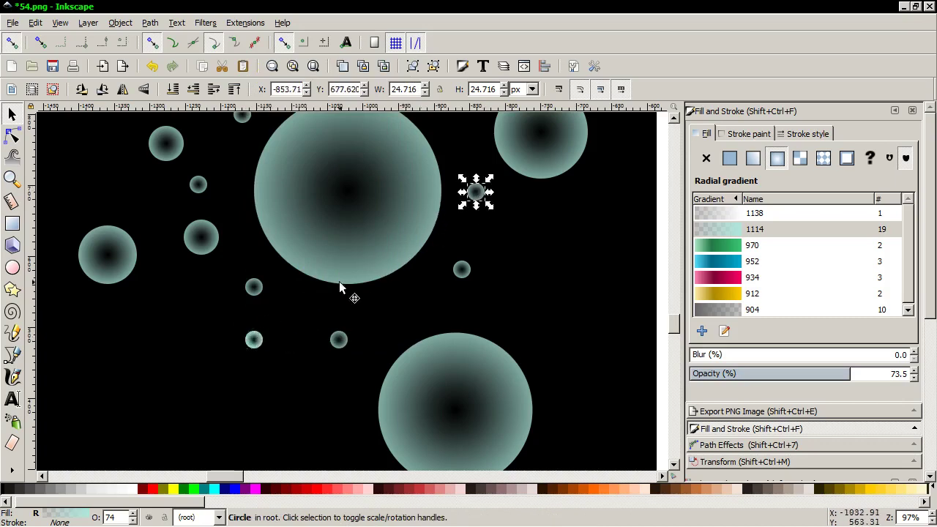
left_click_drag(256, 348, 565, 350)
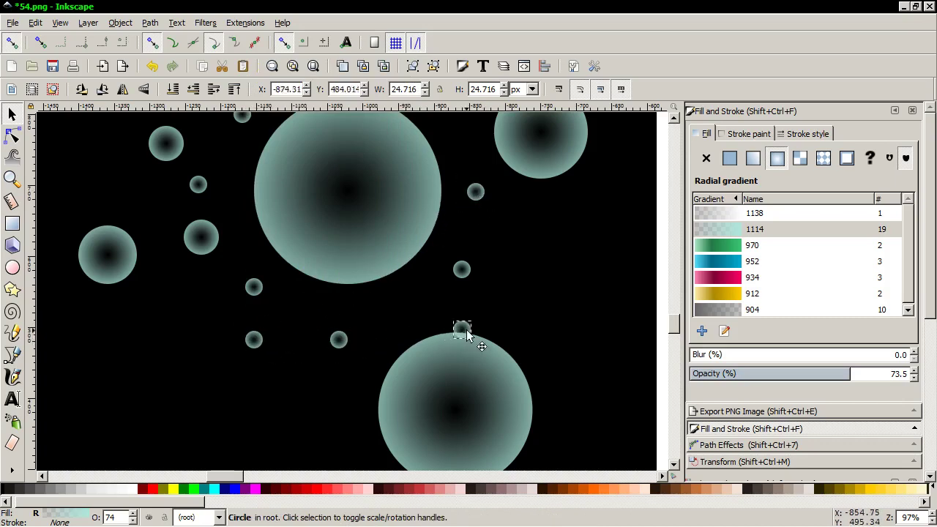
Duplicate the left medium bubble three times, placing copies below the cluster and at its upper right
left_click(207, 237)
right_click(205, 236)
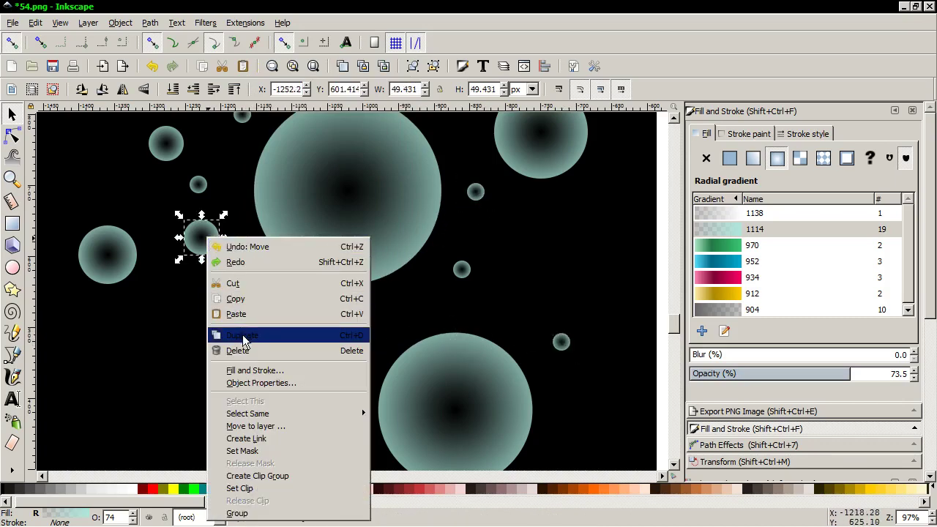
left_click(244, 337)
left_click_drag(203, 235, 307, 403)
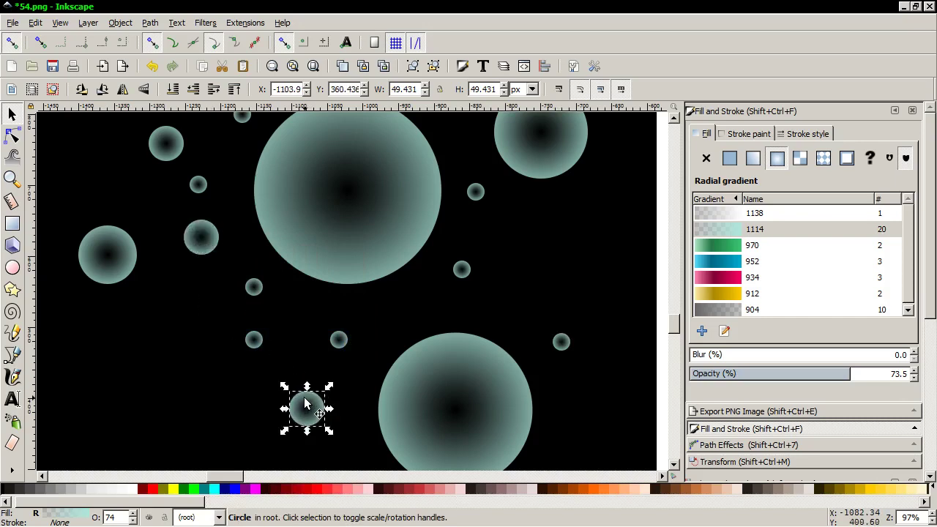
right_click(306, 404)
left_click(336, 153)
left_click_drag(307, 403, 546, 227)
right_click(546, 224)
left_click(592, 310)
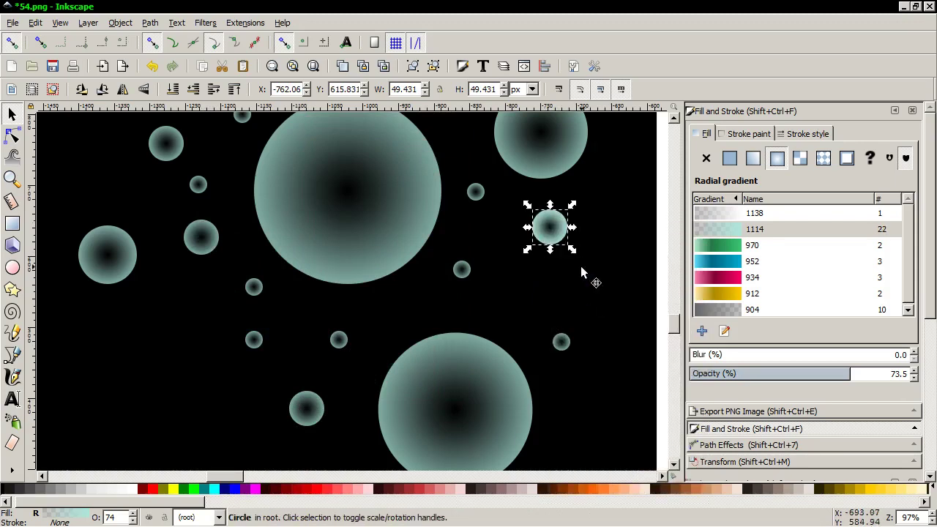
left_click_drag(554, 232, 617, 145)
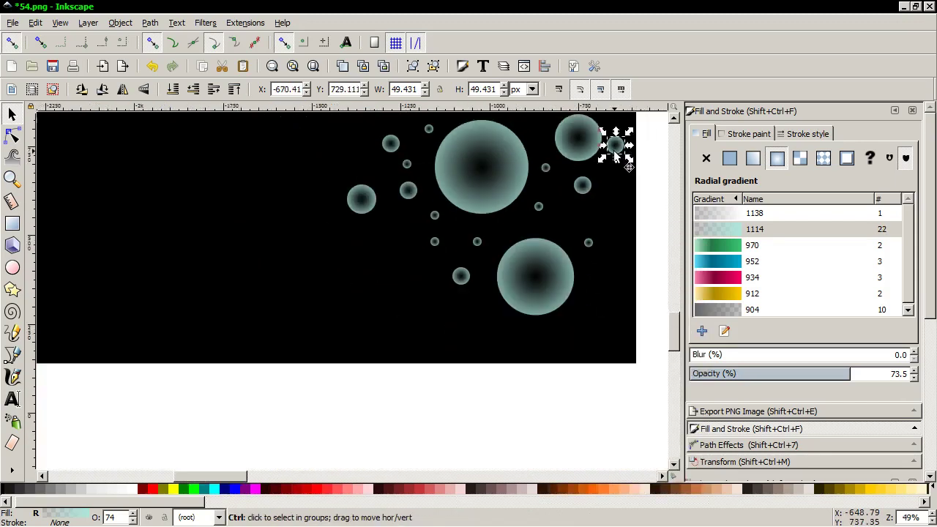
Rubber-band select all 22 bubbles of the cluster
scroll(617, 147, "down", 2)
scroll(617, 190, "down", 1)
scroll(619, 220, "down", 2)
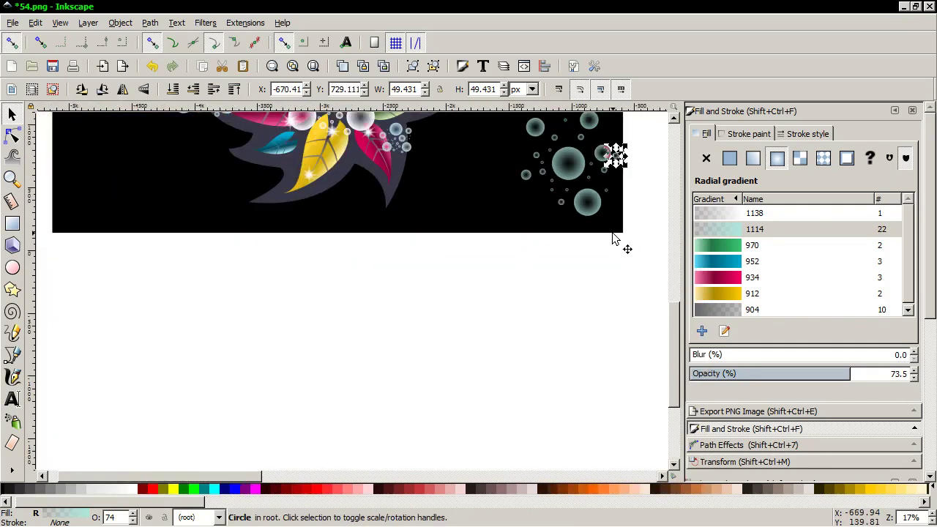
scroll(614, 234, "down", 3)
scroll(613, 240, "down", 2)
scroll(613, 240, "down", 2)
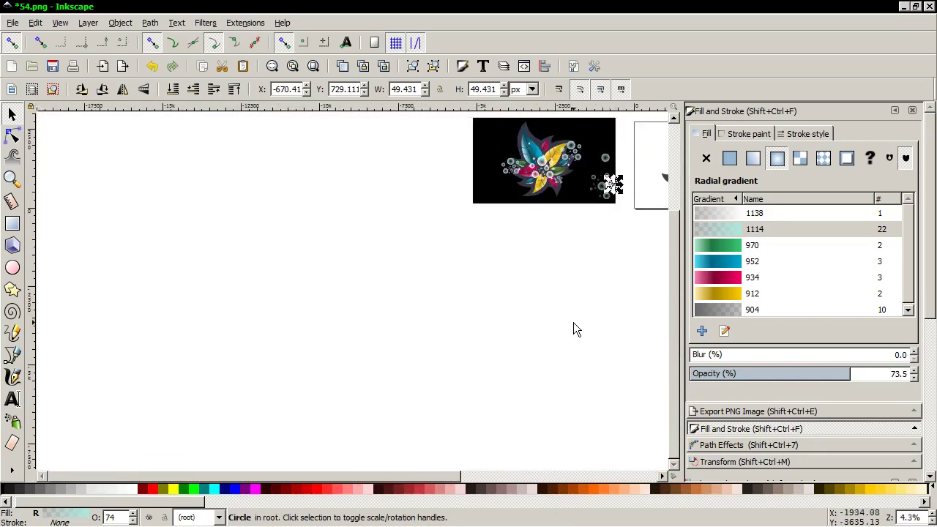
left_click_drag(636, 258, 575, 174)
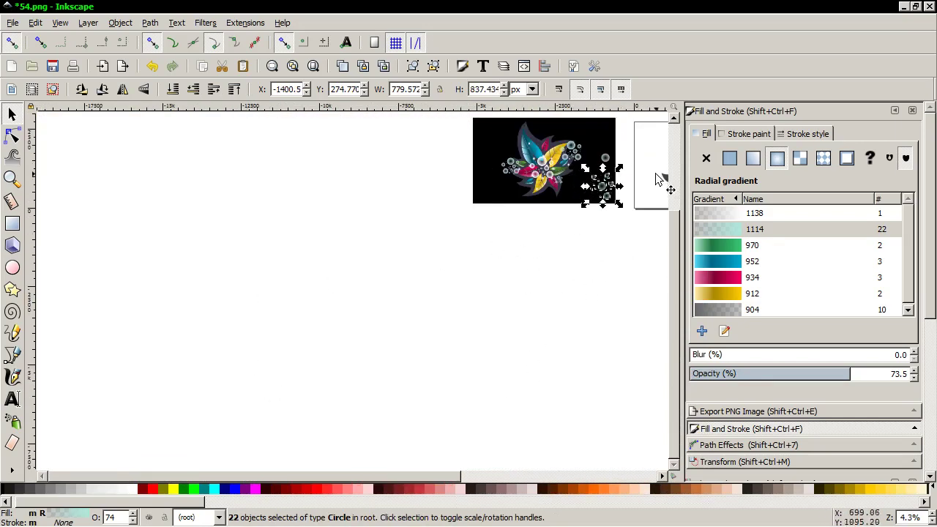
Group the 22 selected bubbles into one object
scroll(615, 183, "up", 2)
scroll(604, 187, "up", 3)
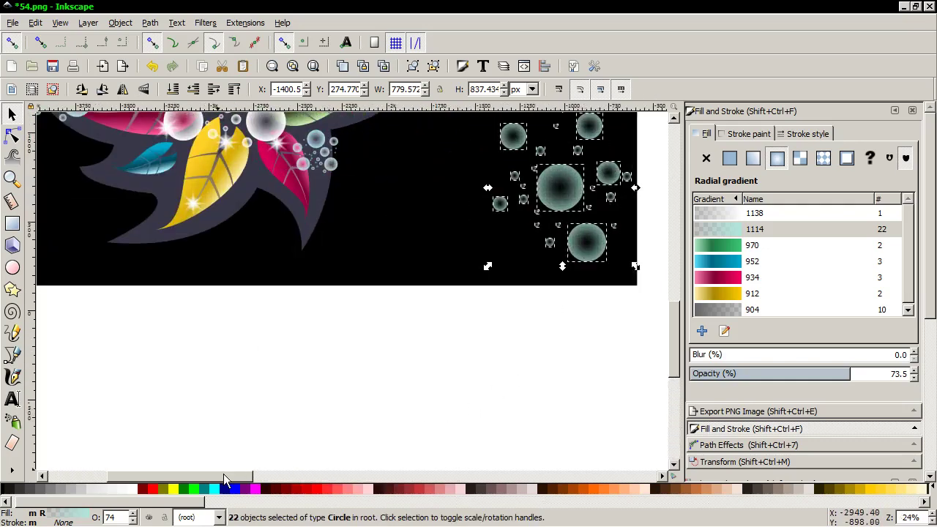
left_click_drag(226, 480, 259, 479)
right_click(429, 196)
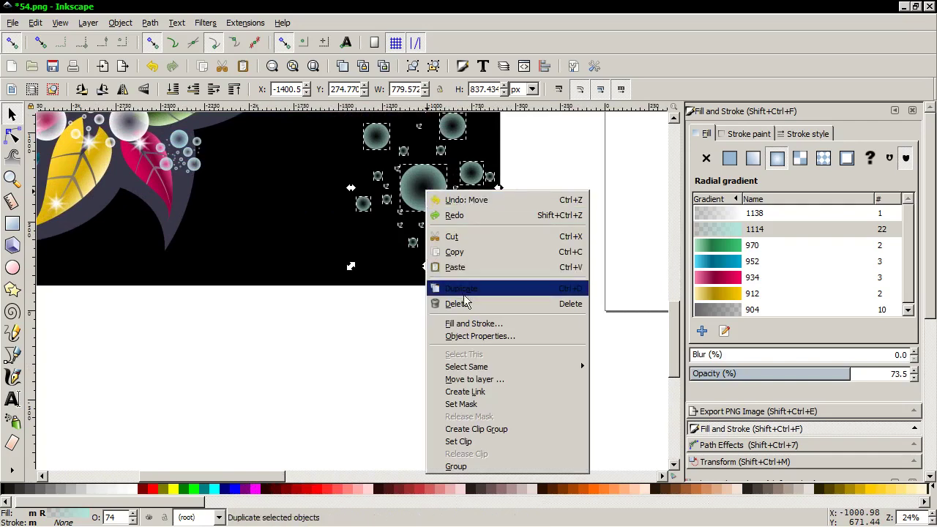
left_click(476, 466)
scroll(459, 310, "down", 2)
scroll(460, 307, "down", 1)
Move the bubble group beside the leaf's left edge on the white page and rotate it slightly
left_click_drag(461, 278, 574, 270)
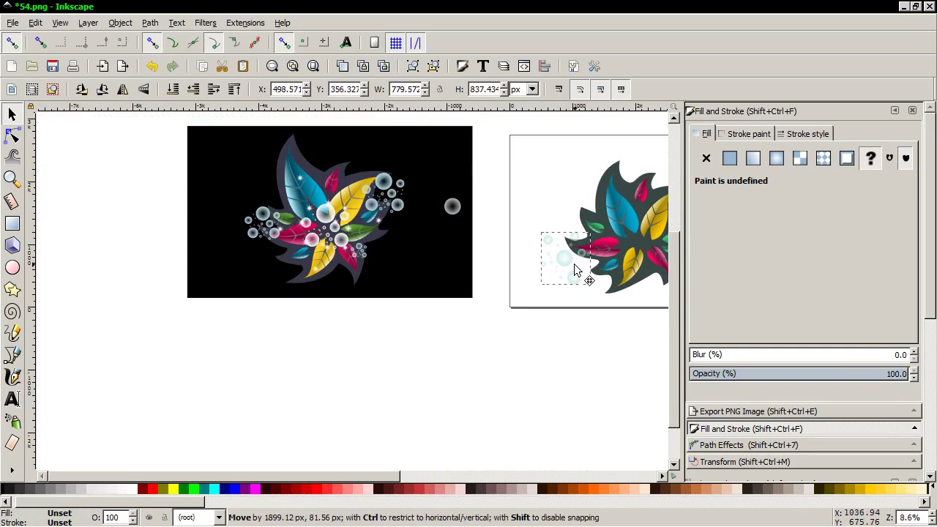
left_click_drag(574, 267, 569, 255)
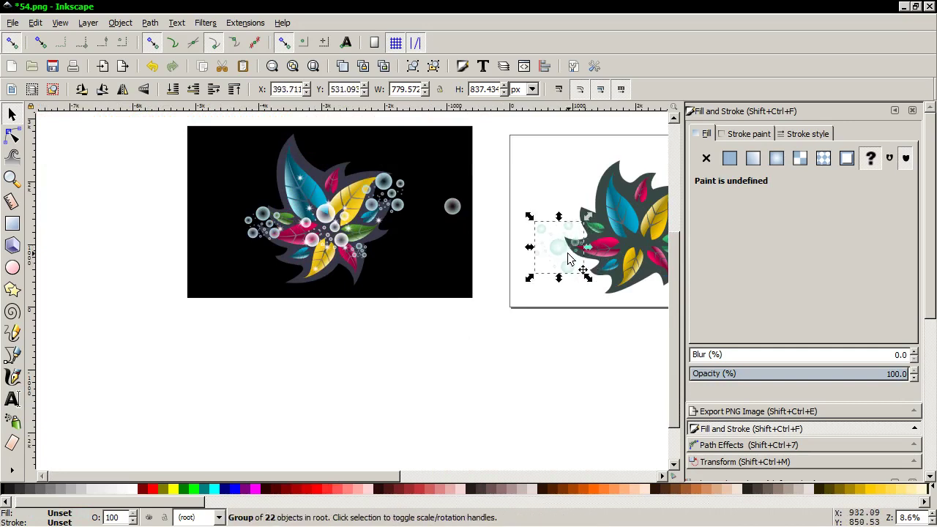
left_click(579, 248)
mouse_move(588, 220)
left_mouse_down()
mouse_move(600, 252)
mouse_move(561, 239)
left_mouse_up()
left_click(561, 245)
Duplicate the group twice, placing one copy at the leaf's upper right and a half-size copy lower right
right_click(560, 239)
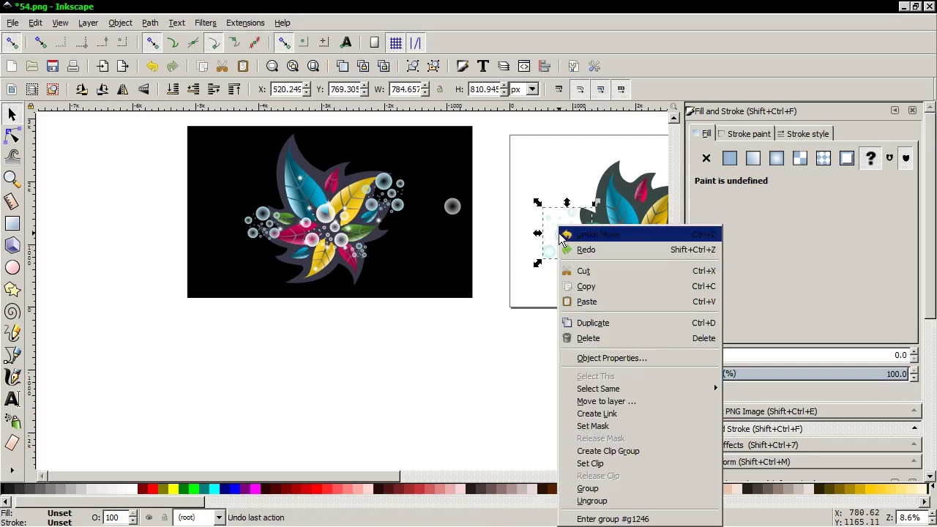
left_click(596, 323)
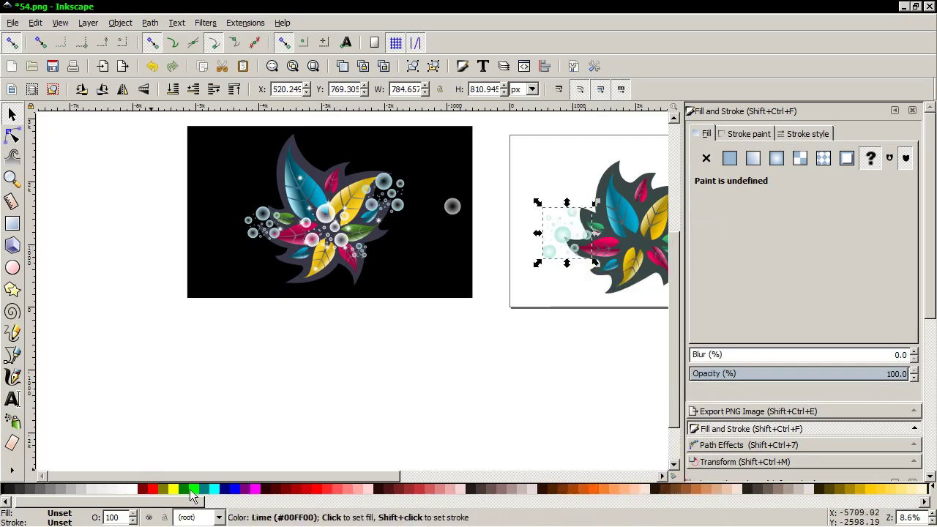
left_click(265, 468)
left_click_drag(272, 476, 350, 477)
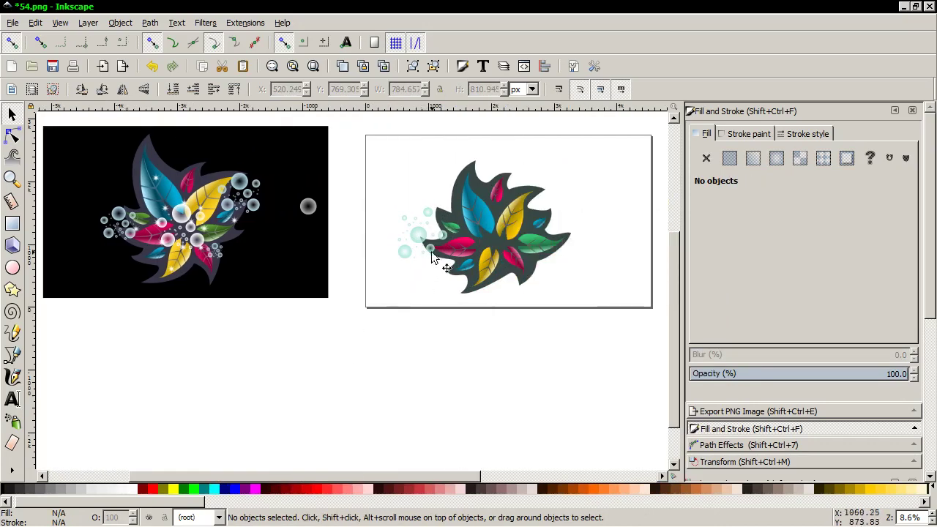
left_click_drag(421, 239, 558, 215)
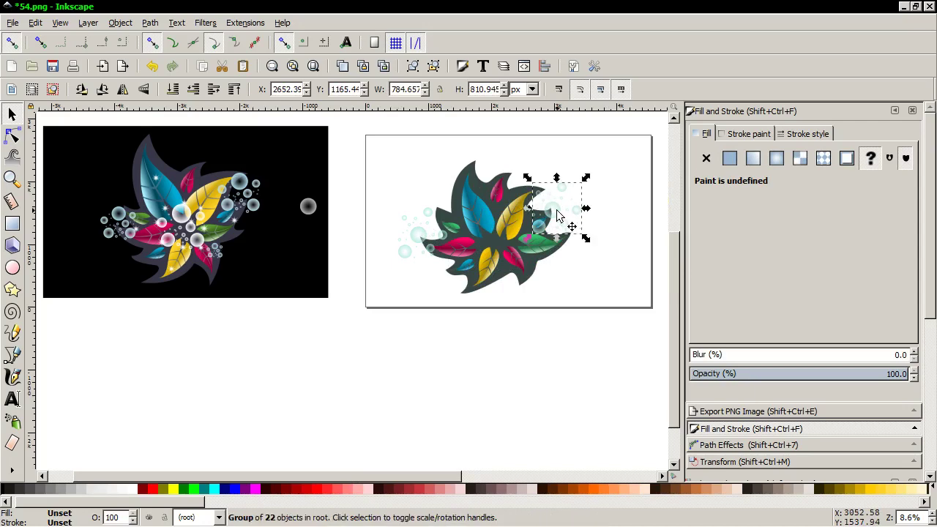
right_click(558, 216)
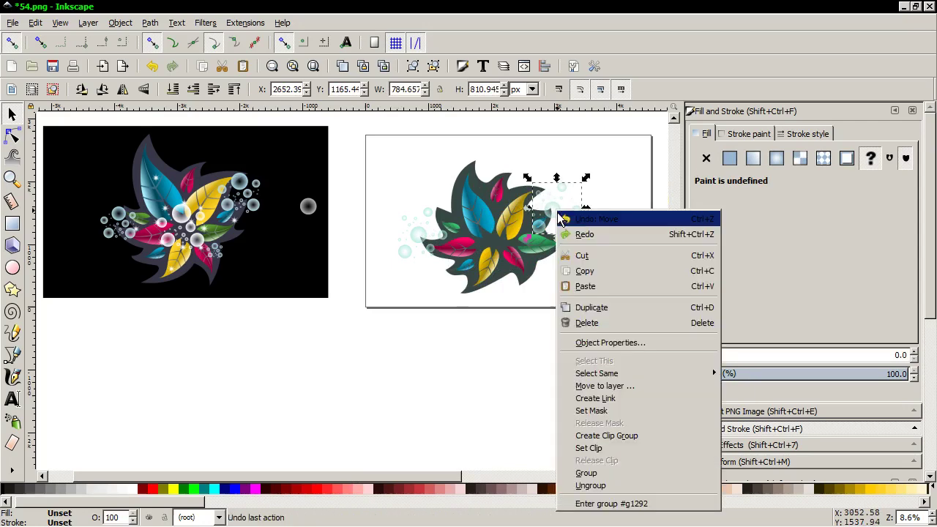
left_click(617, 309)
mouse_move(590, 243)
left_mouse_down()
mouse_move(580, 229)
mouse_move(540, 276)
left_mouse_up()
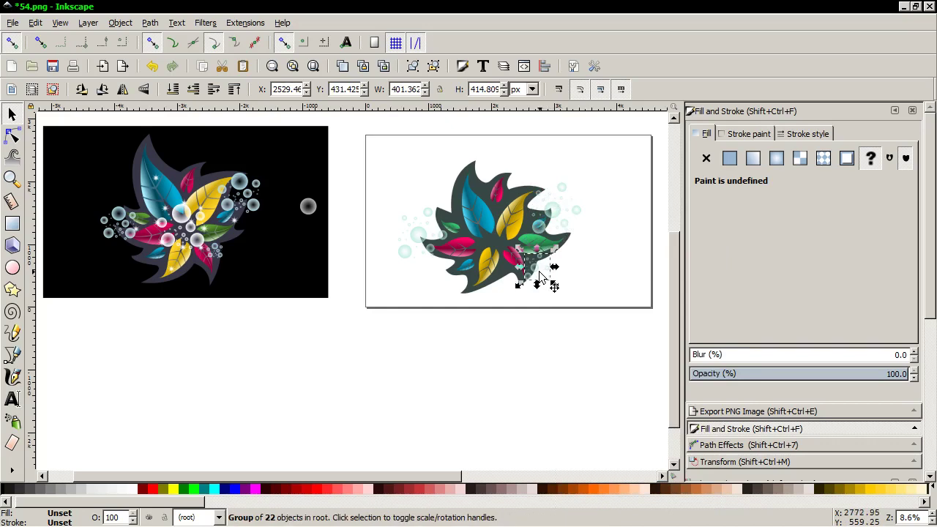
left_click(312, 214)
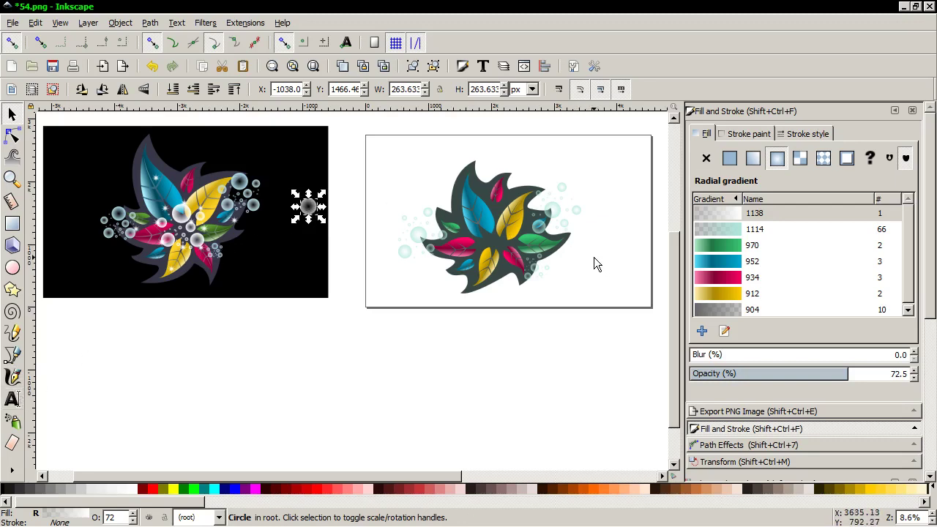
Duplicate the 22-bubble group on the white page and drag the copy below it
left_click(558, 212)
right_click(556, 210)
left_click(599, 307)
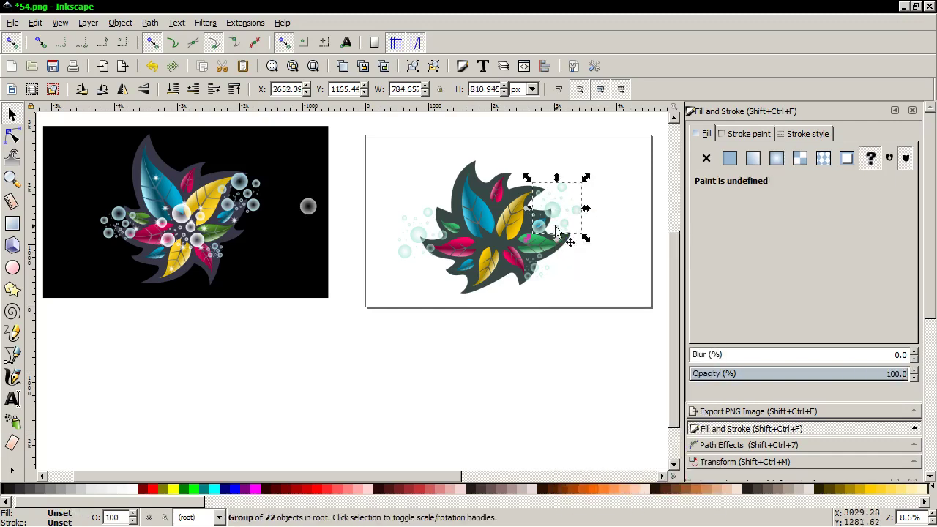
left_click_drag(556, 220, 436, 322)
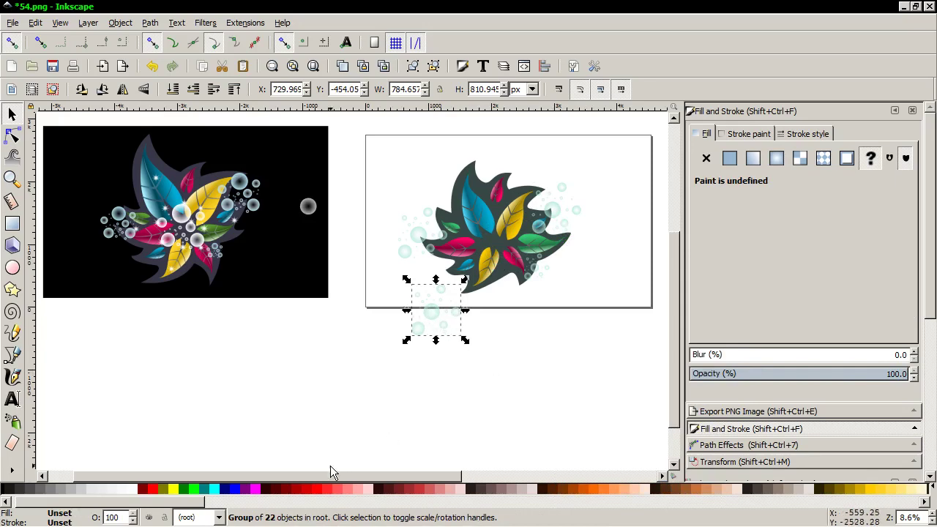
Fill the bubble copy white, set it over the leaf cluster, and give it a radial gradient
left_click(134, 490)
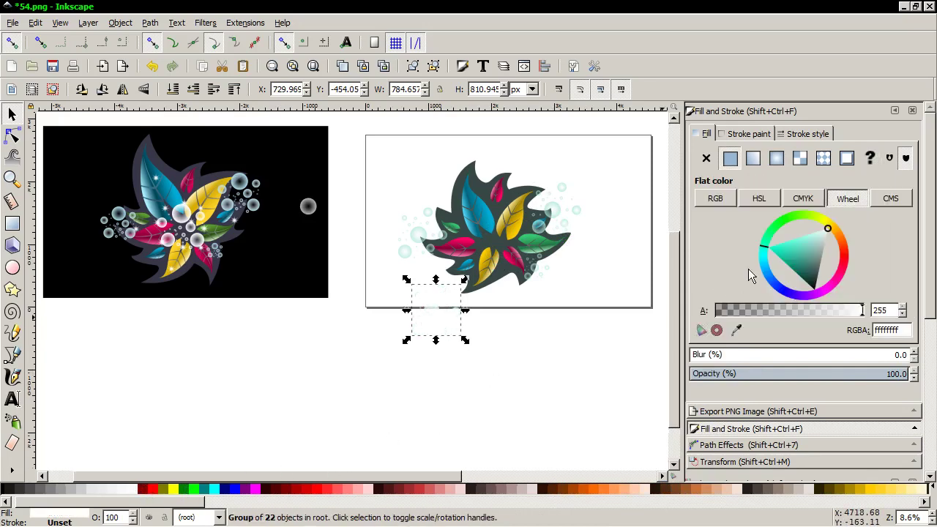
scroll(446, 320, "up", 2)
mouse_move(434, 317)
left_mouse_down()
mouse_move(481, 229)
mouse_move(529, 175)
left_mouse_up()
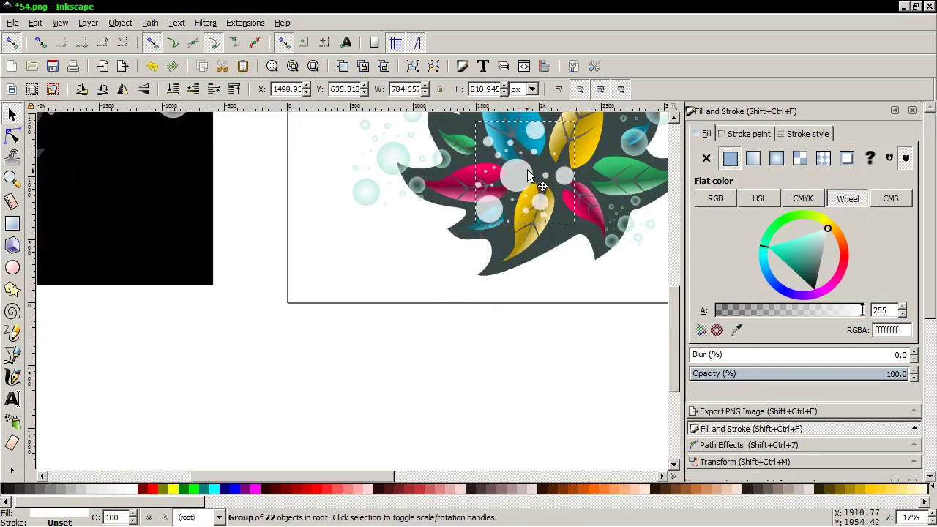
left_click(777, 159)
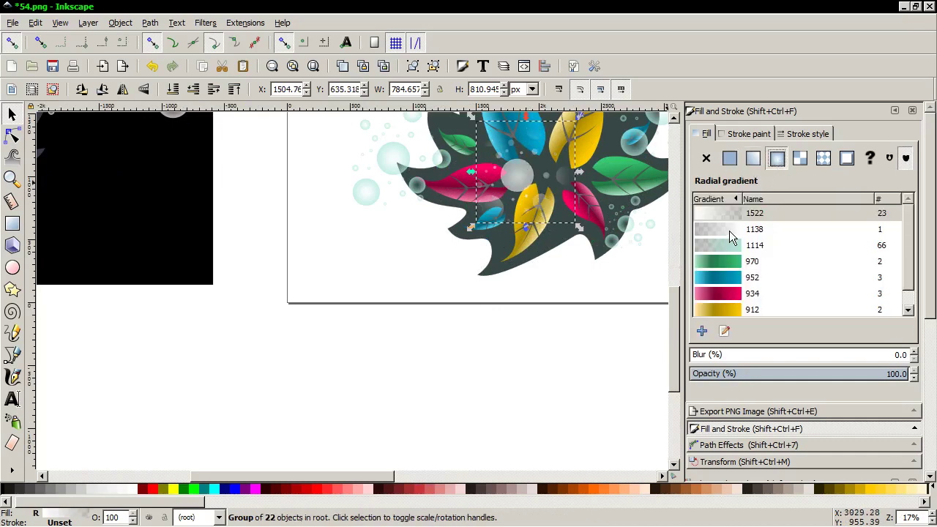
left_click(724, 331)
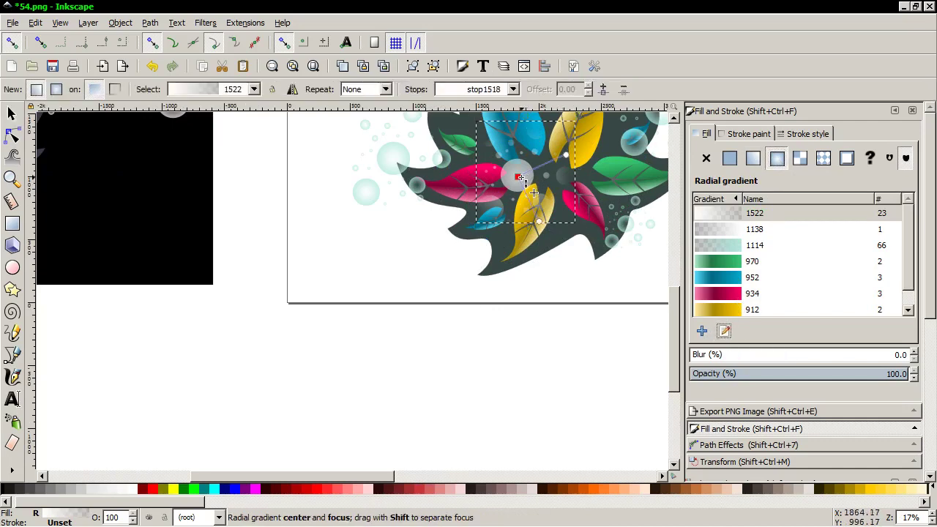
Make the gradient's centre stop nearly transparent and its outer stop solid white
left_click(518, 178)
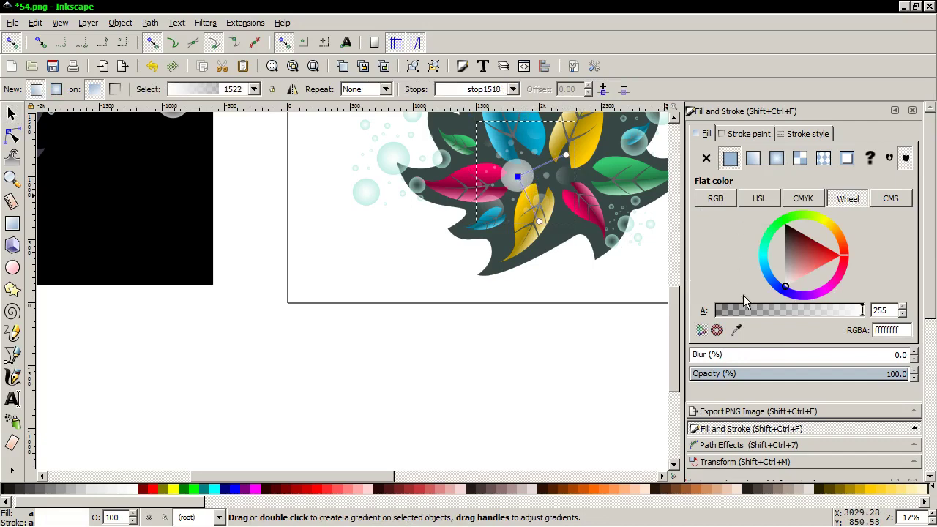
left_click_drag(875, 375, 692, 375)
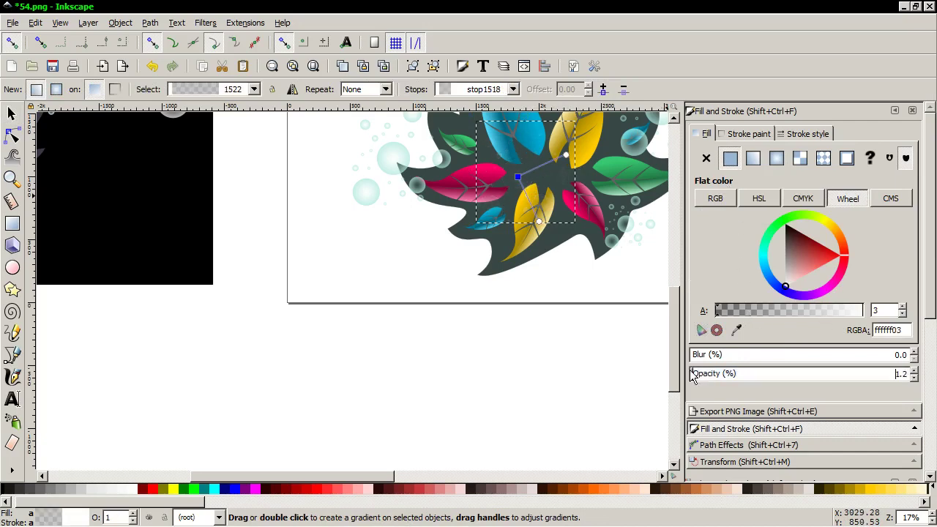
left_click(566, 153)
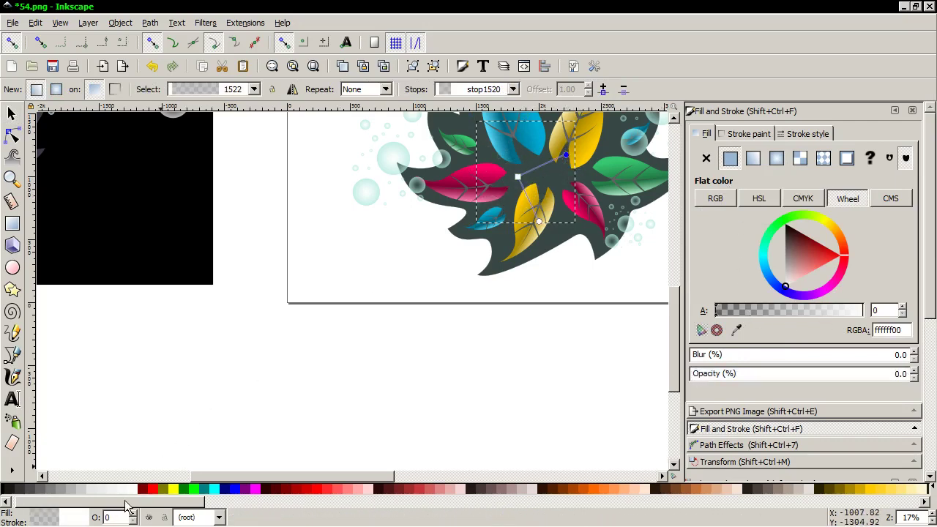
left_click(134, 490)
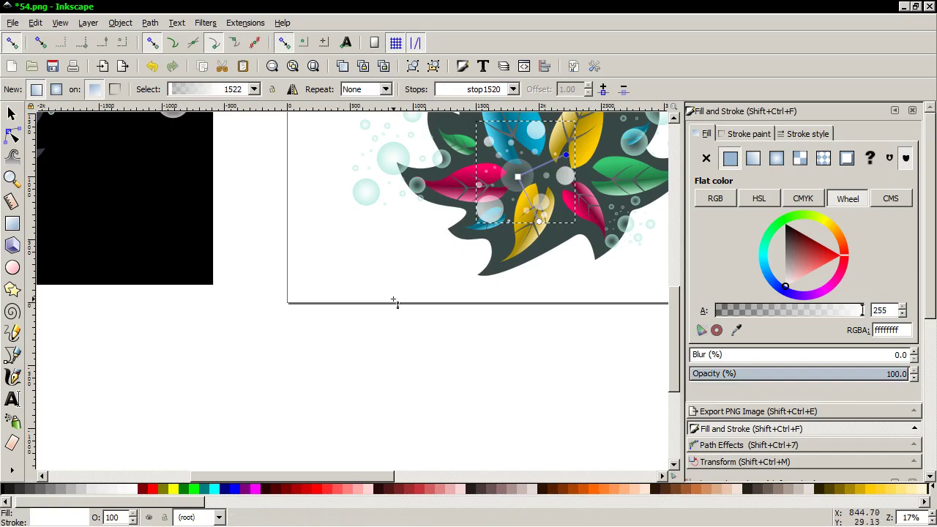
scroll(480, 247, "up", 1)
scroll(498, 230, "up", 1)
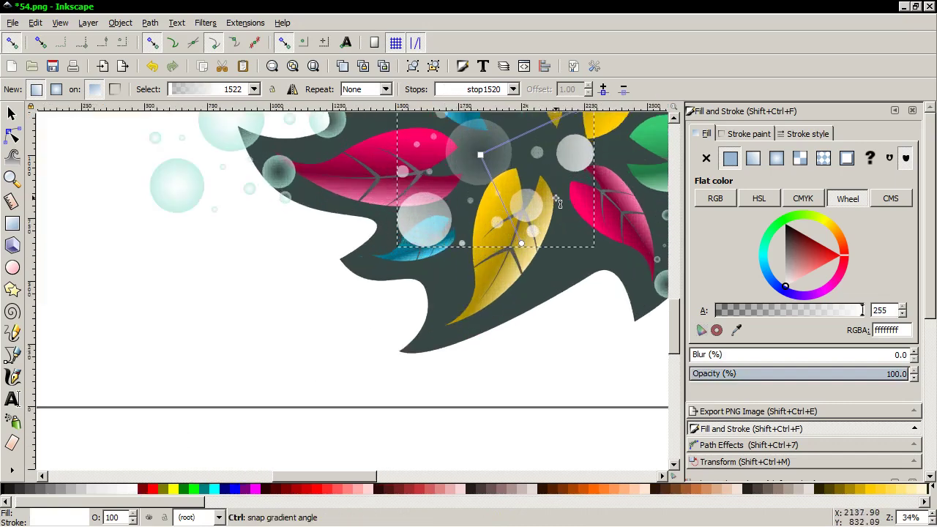
scroll(516, 216, "up", 1)
scroll(532, 201, "up", 1)
scroll(532, 201, "down", 3)
scroll(527, 199, "down", 1)
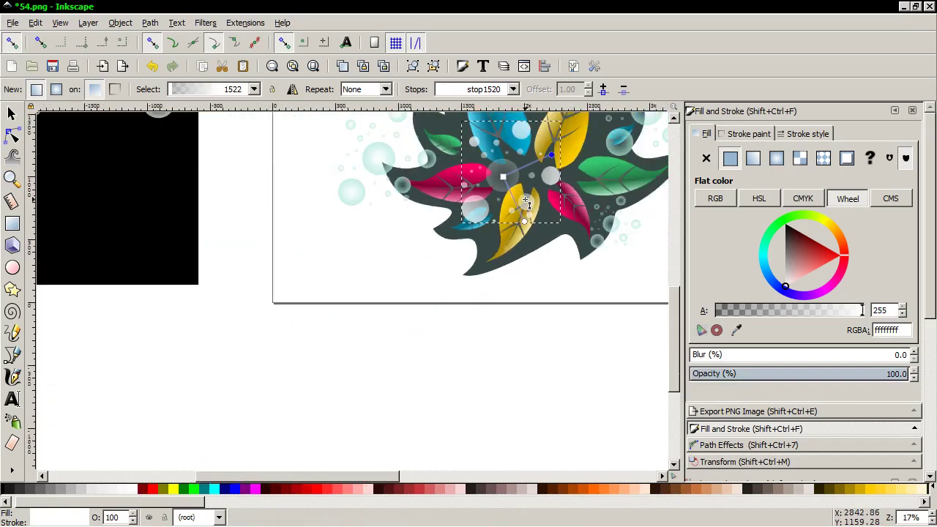
Dismiss the context menu, return to the Selector tool, and inspect the translucent bubbles
right_click(523, 197)
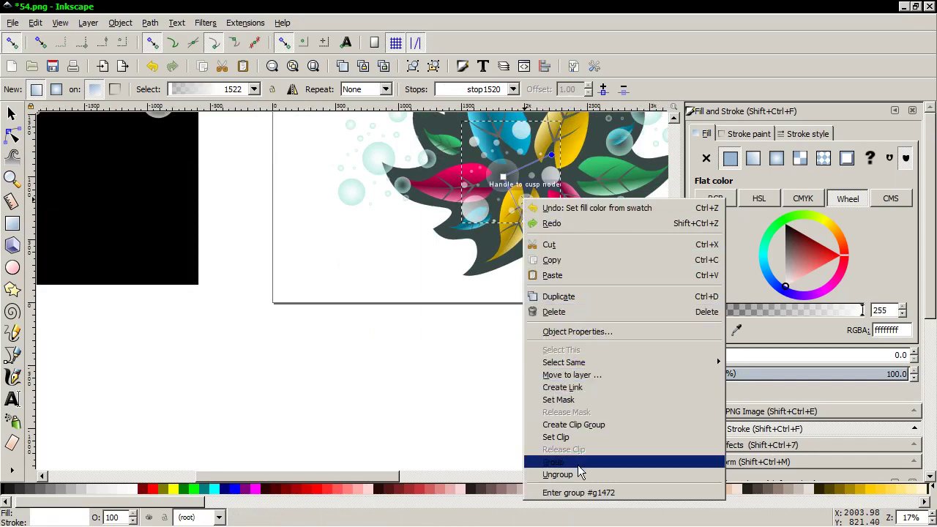
key("Escape")
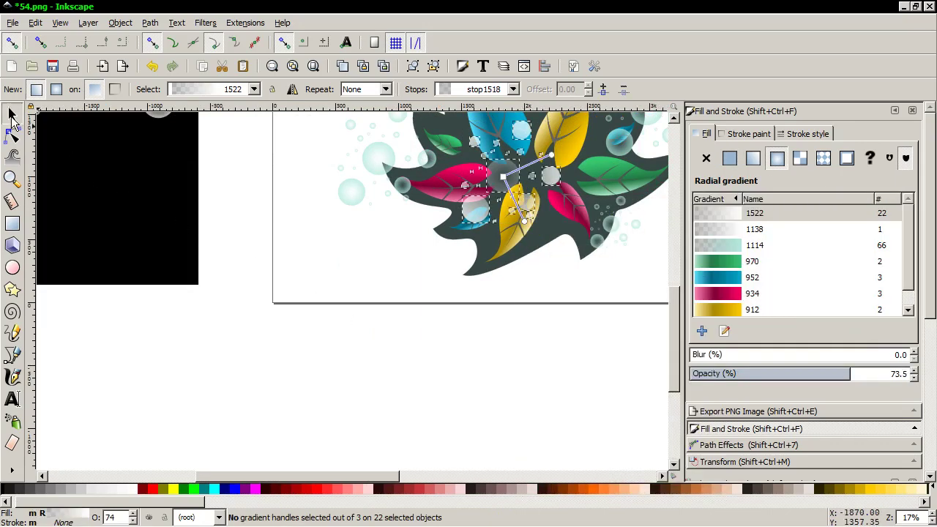
left_click(13, 123)
scroll(551, 246, "up", 2)
scroll(551, 246, "down", 2, "ctrl")
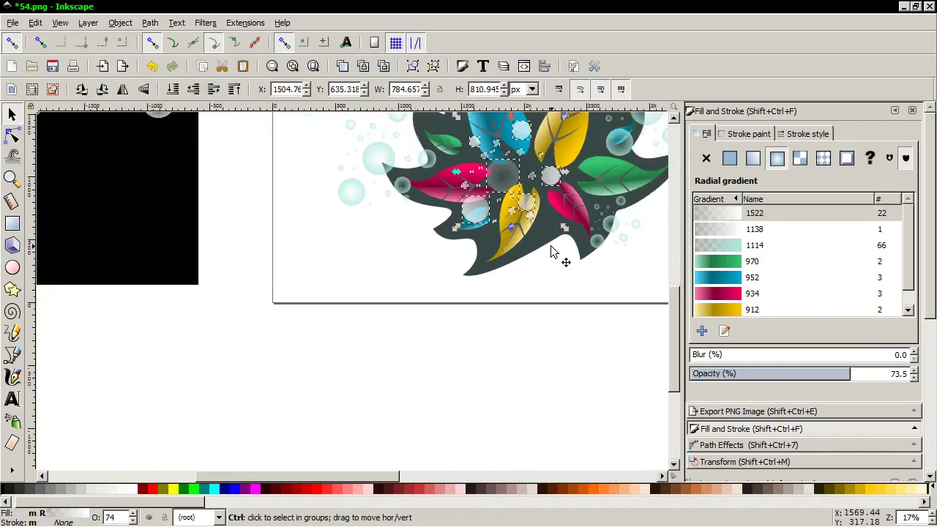
scroll(564, 255, "down", 2)
scroll(552, 247, "up", 1)
scroll(552, 252, "up", 3)
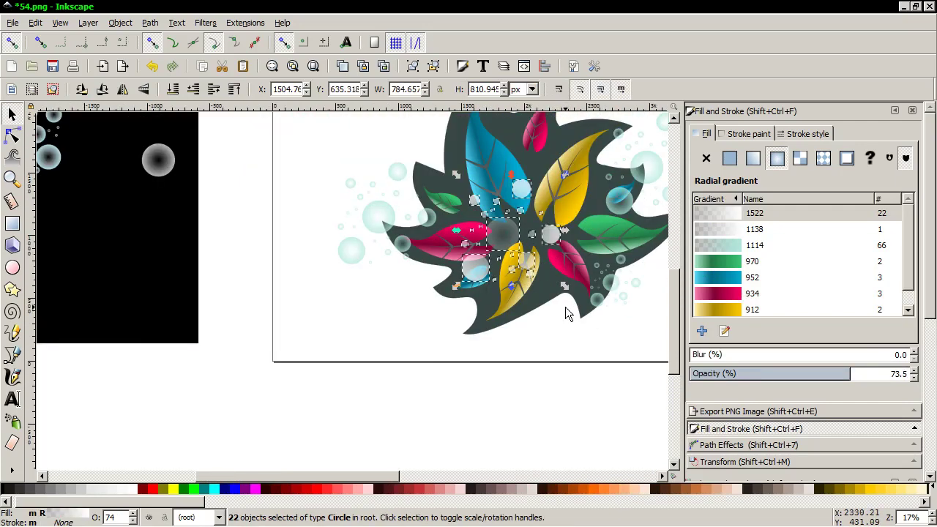
Deselect the bubbles and duplicate the grey radial-gradient circle on the black page
key("Escape")
left_click(169, 171)
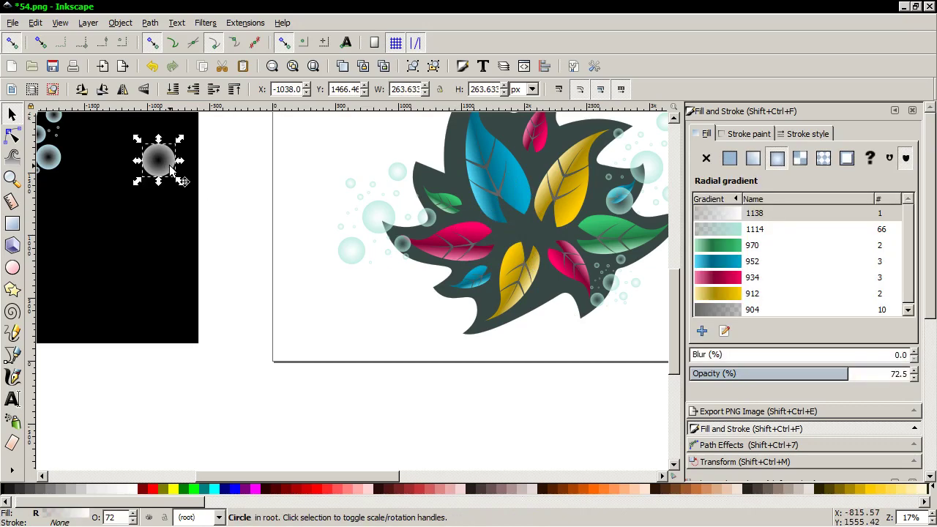
right_click(170, 168)
left_click(208, 262)
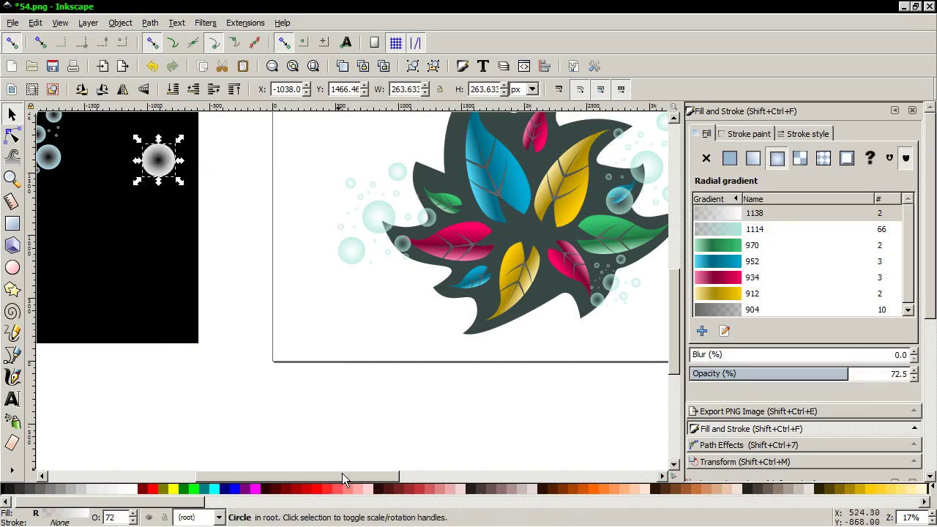
left_click_drag(342, 472, 261, 474)
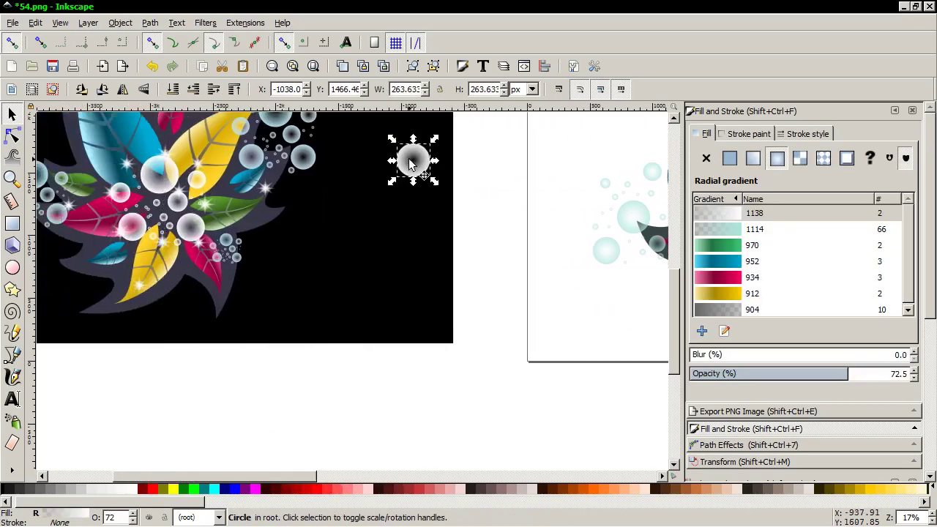
Make four more duplicates of the circle
right_click(409, 159)
left_click(447, 252)
right_click(415, 168)
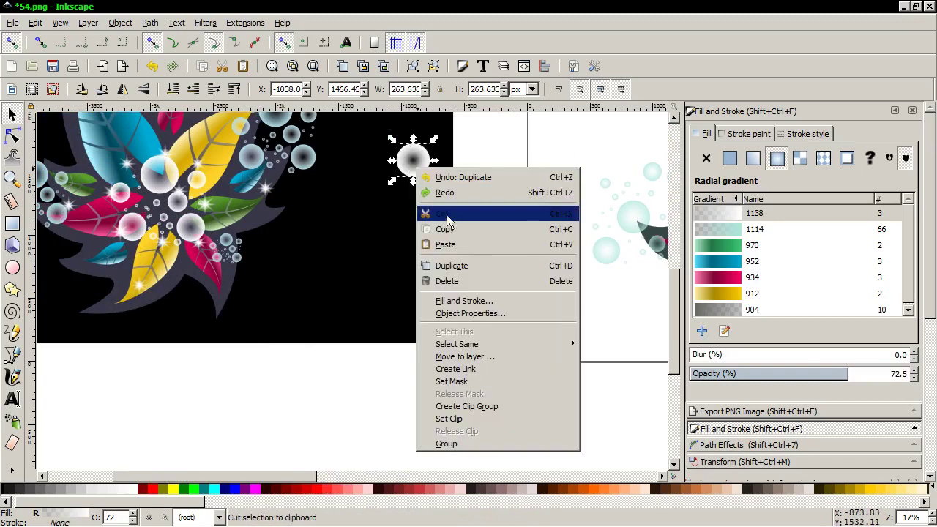
left_click(448, 266)
right_click(416, 167)
left_click(445, 265)
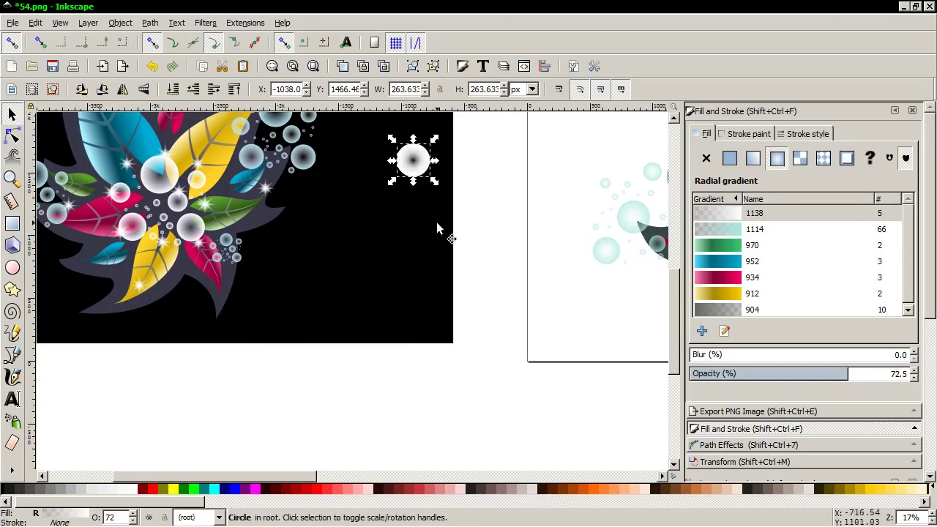
right_click(416, 165)
left_click(464, 262)
Spread the circle copies beside the leaf artwork, adding one more and undoing a bad resize
mouse_move(415, 173)
left_mouse_down()
mouse_move(399, 210)
mouse_move(375, 211)
mouse_move(393, 221)
mouse_move(438, 207)
left_mouse_up()
right_click(378, 197)
left_click(427, 295)
left_click(413, 165)
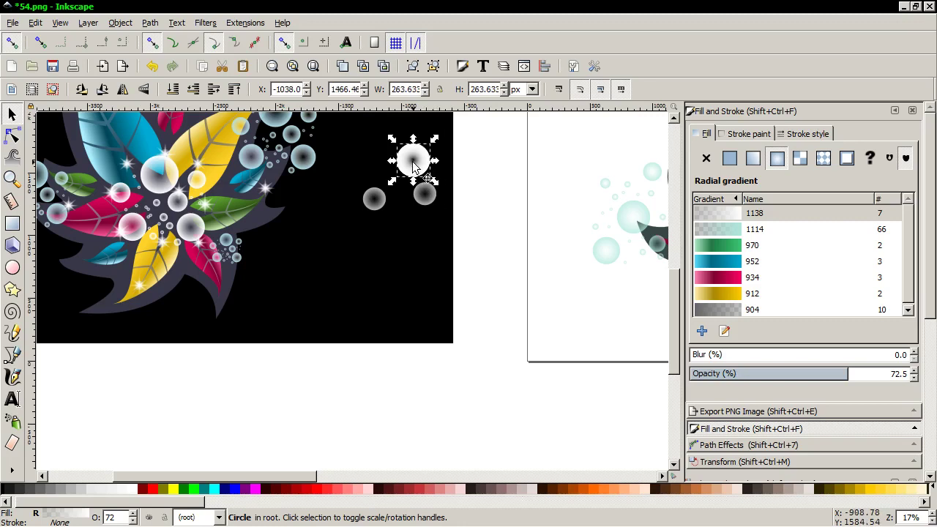
left_click_drag(413, 166, 418, 234)
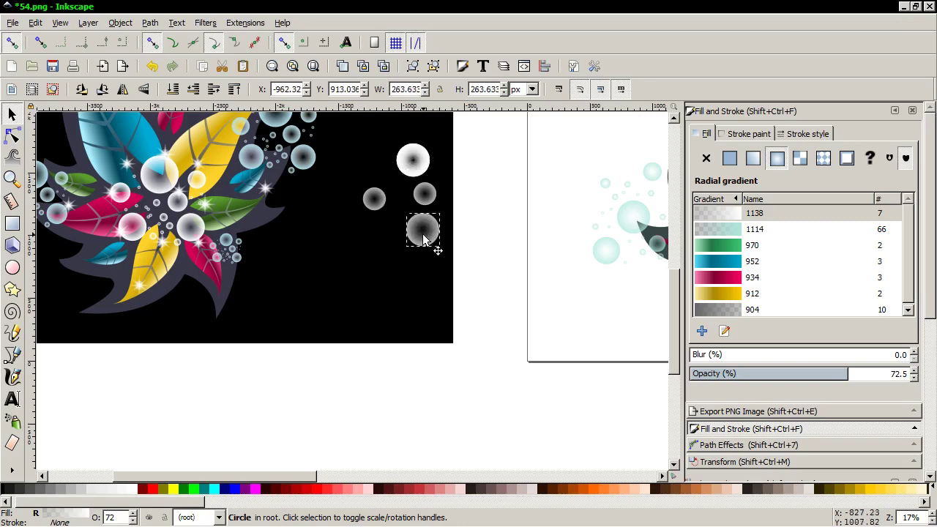
left_click(409, 167)
left_click_drag(419, 167, 483, 188)
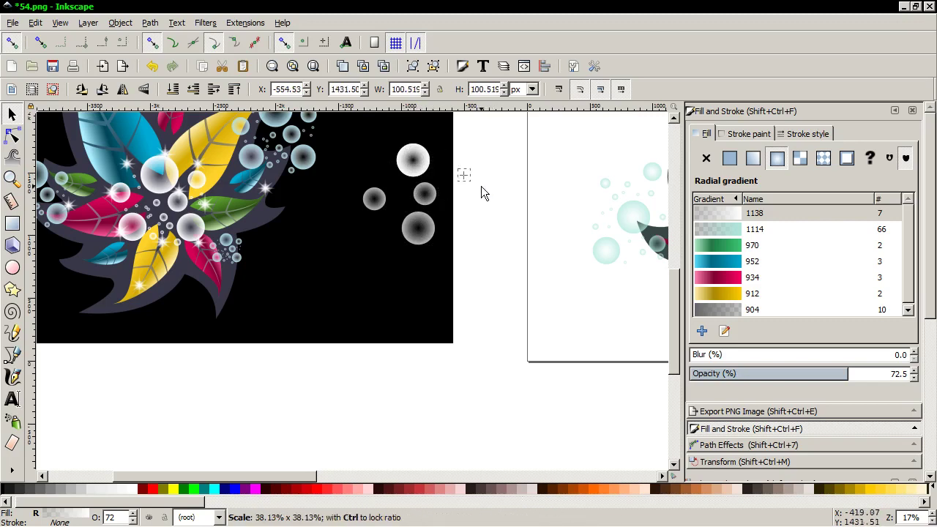
key("ctrl+z")
key("ctrl+z")
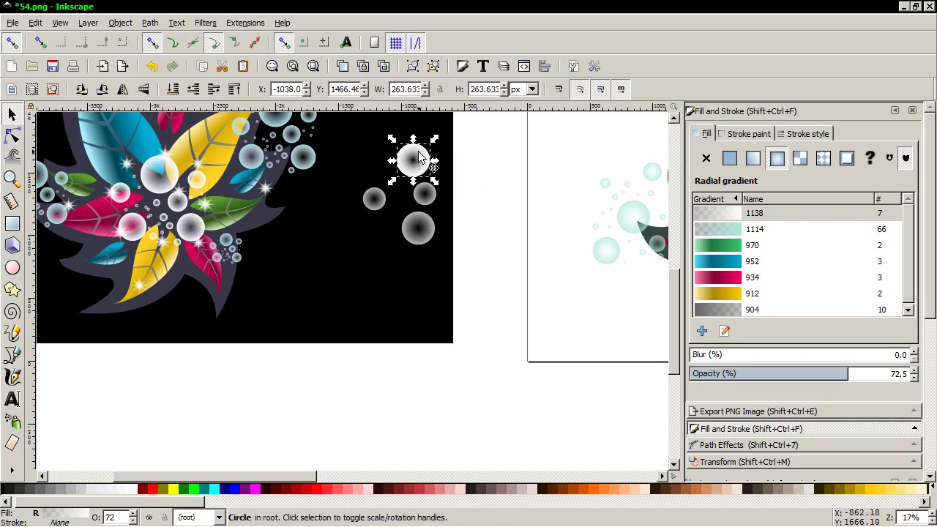
Shrink the white circle to a tiny bubble, duplicate it, and nudge the copy into place
mouse_move(418, 156)
left_mouse_down()
mouse_move(365, 161)
mouse_move(378, 176)
left_mouse_up()
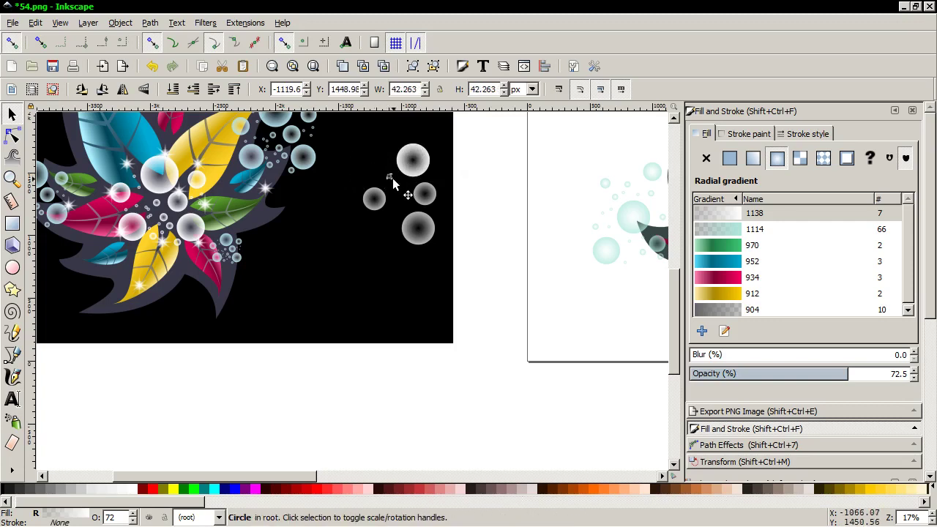
right_click(393, 186)
left_click(417, 270)
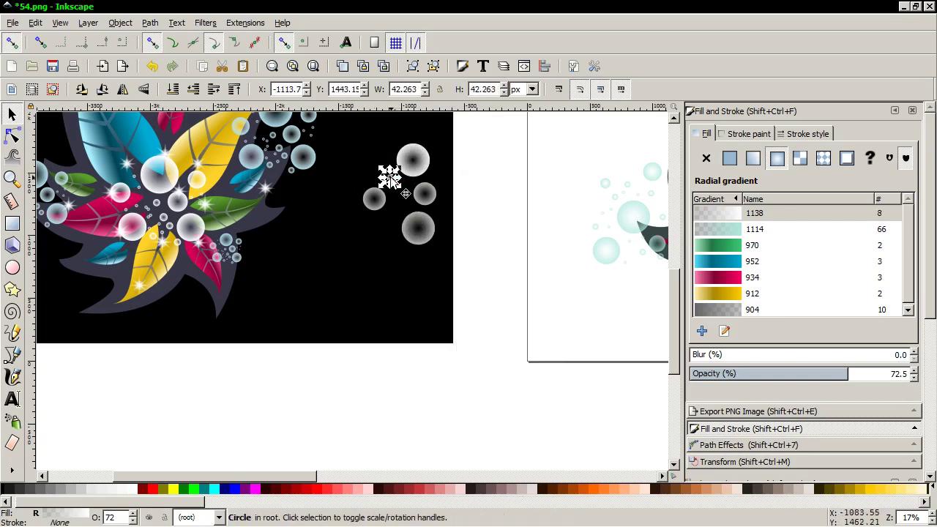
left_click_drag(389, 178, 394, 193)
Duplicate the small bubble twice, spreading the copies below and left of the grey bubbles
right_click(393, 192)
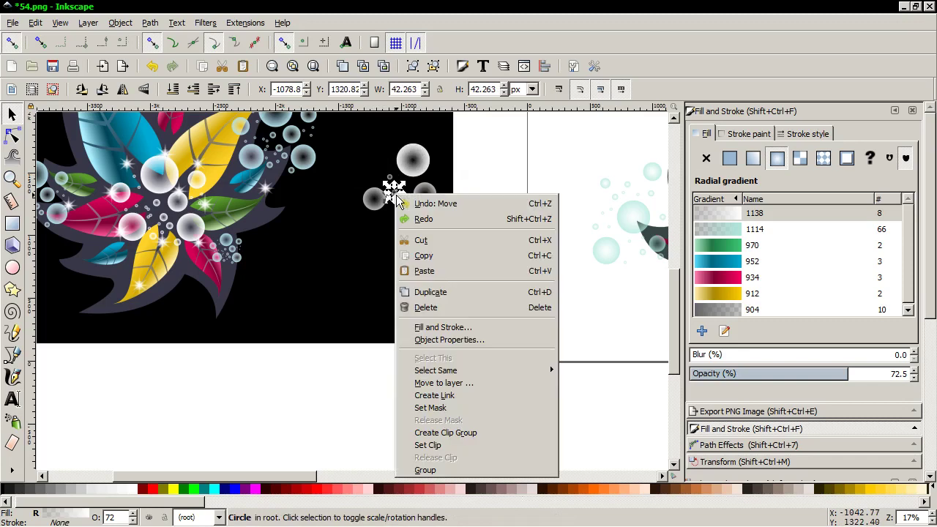
left_click(430, 291)
left_click_drag(393, 196, 383, 235)
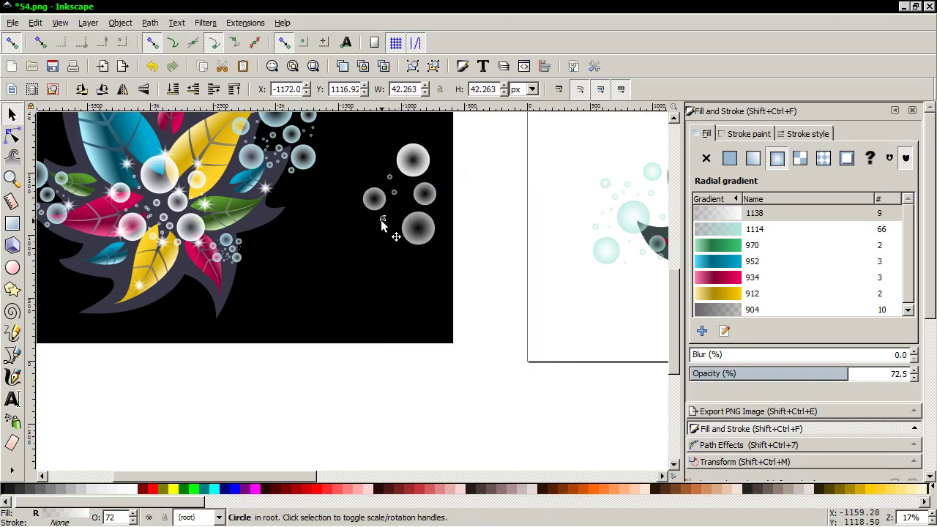
right_click(381, 218)
left_click(424, 316)
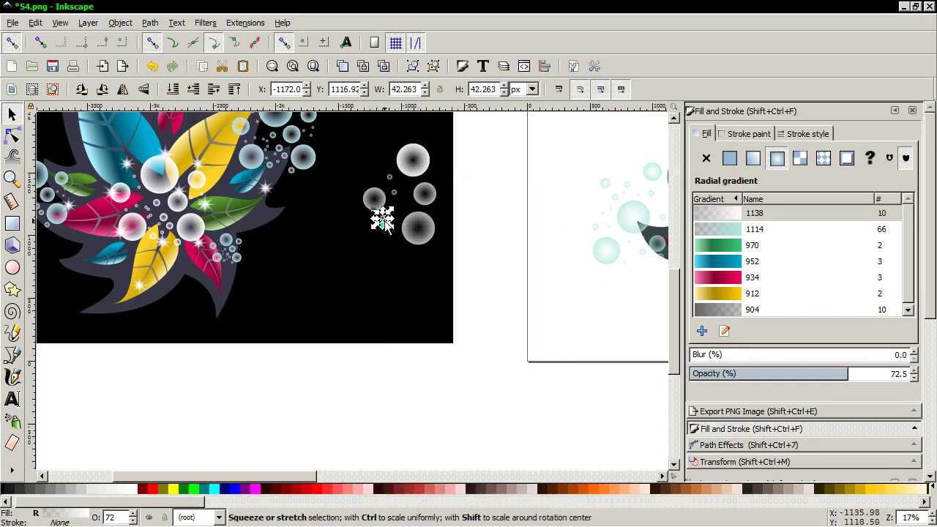
mouse_move(382, 218)
left_mouse_down()
mouse_move(395, 237)
mouse_move(400, 210)
left_mouse_up()
Add two more small bubble copies, moving one up beside the top grey bubble
right_click(393, 228)
left_click(431, 331)
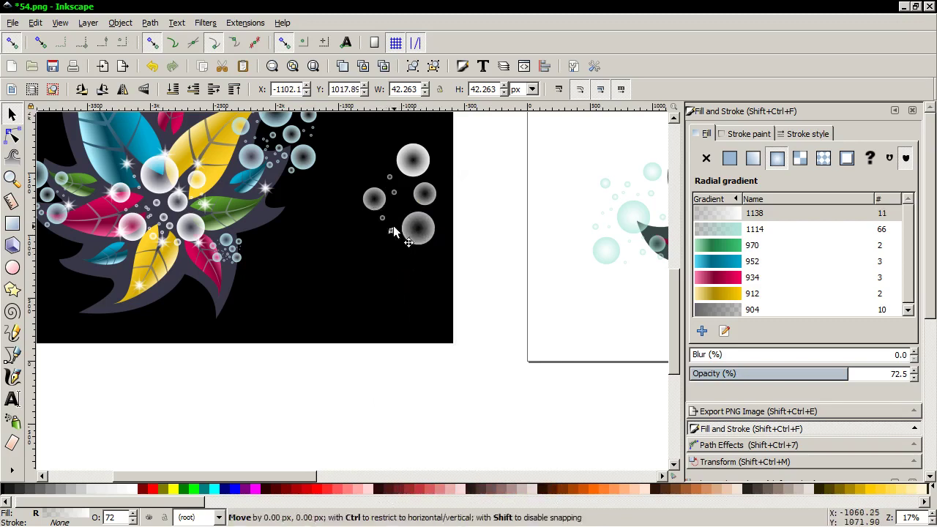
right_click(401, 210)
left_click(435, 301)
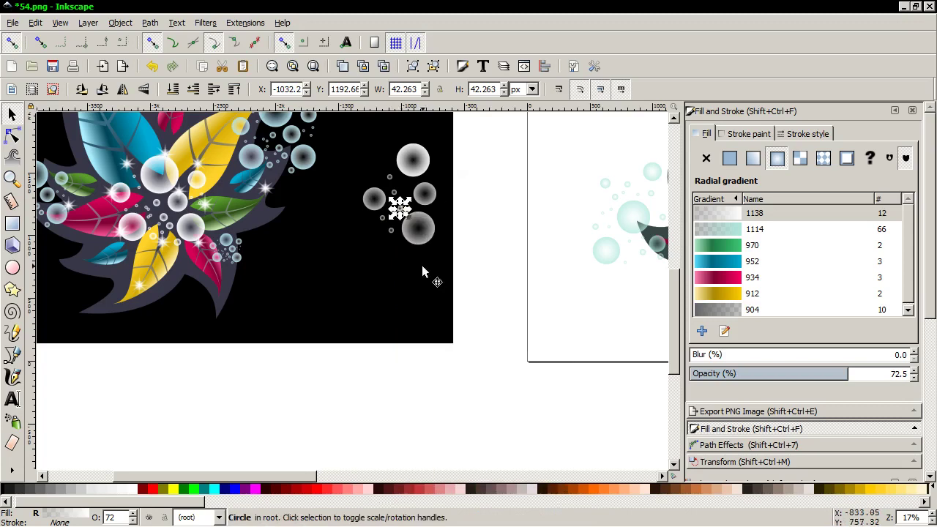
left_click_drag(415, 221, 391, 159)
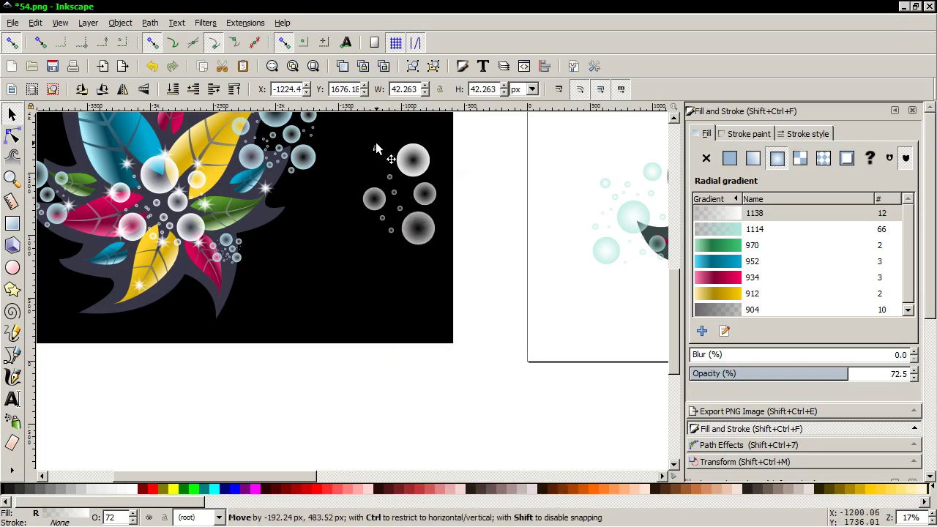
Duplicate that bubble again and move a copy right toward the page edge
right_click(374, 149)
left_click(409, 246)
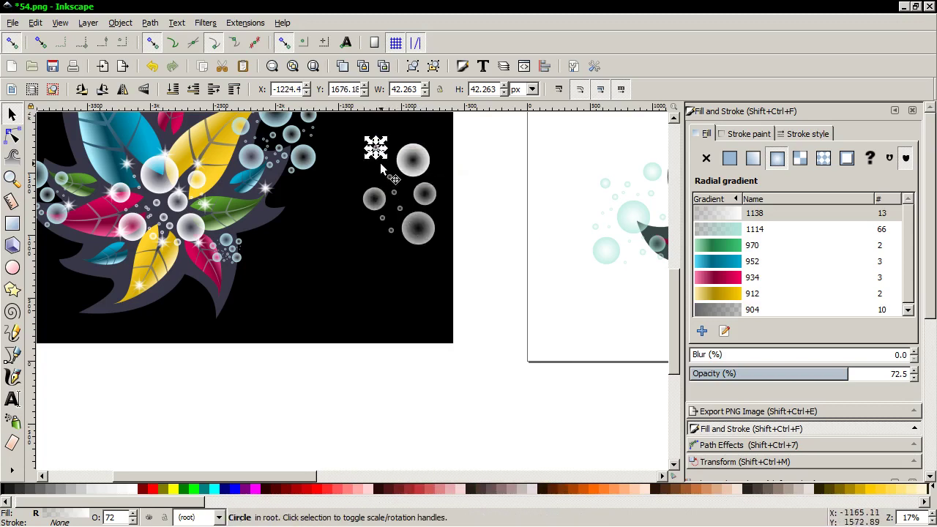
left_click_drag(383, 156, 429, 156)
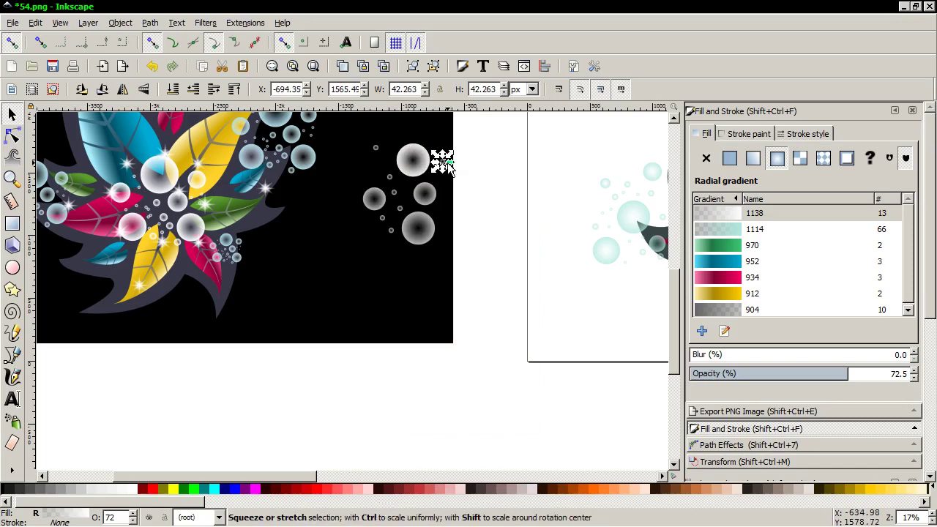
right_click(445, 160)
left_click(497, 256)
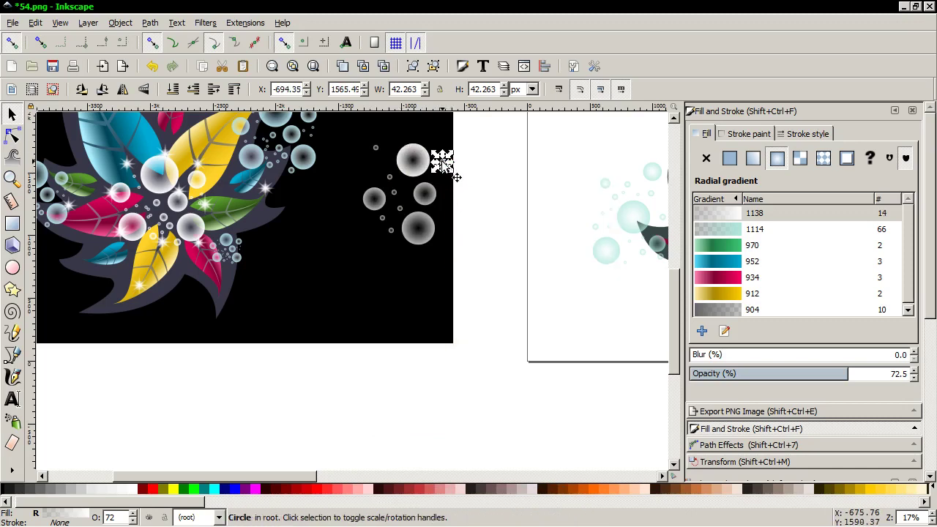
Place two more small bubble copies lower around the grey bubbles
left_click_drag(444, 162, 449, 186)
right_click(449, 187)
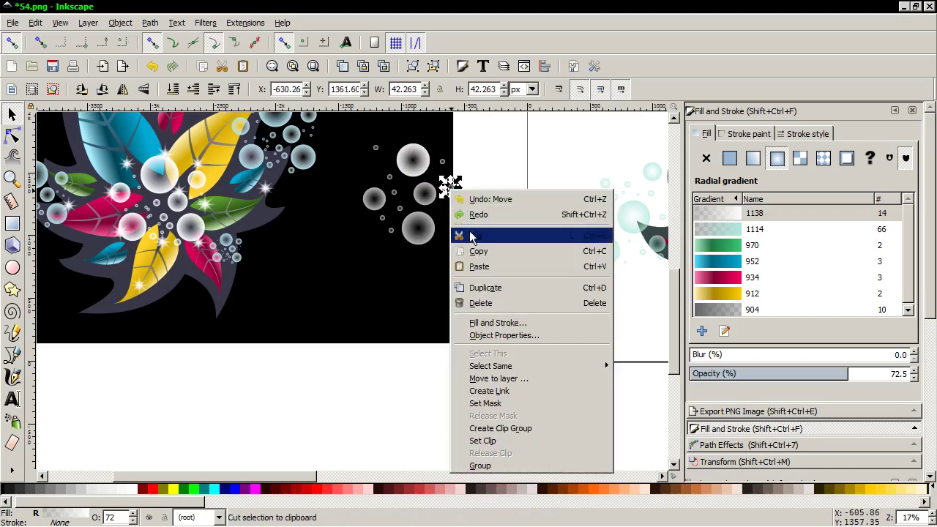
left_click(485, 288)
left_click_drag(451, 190, 448, 215)
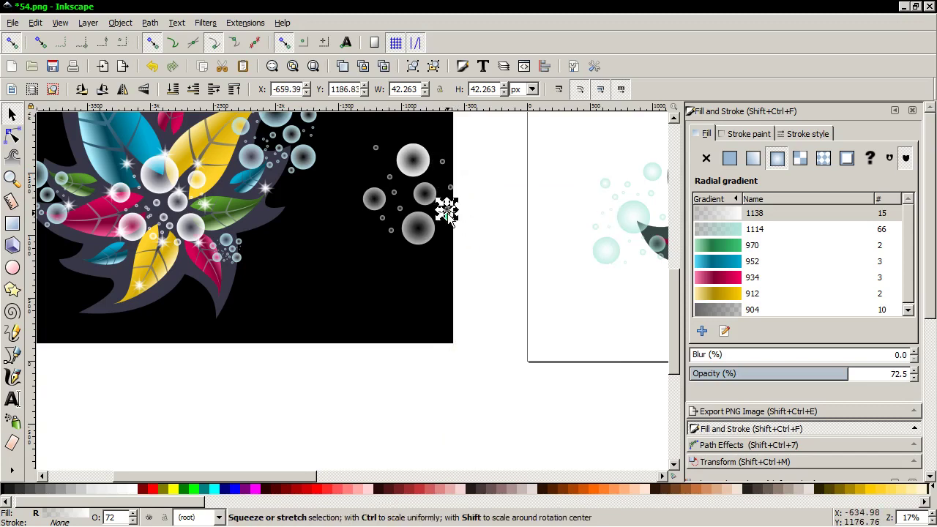
right_click(445, 208)
left_click(481, 301)
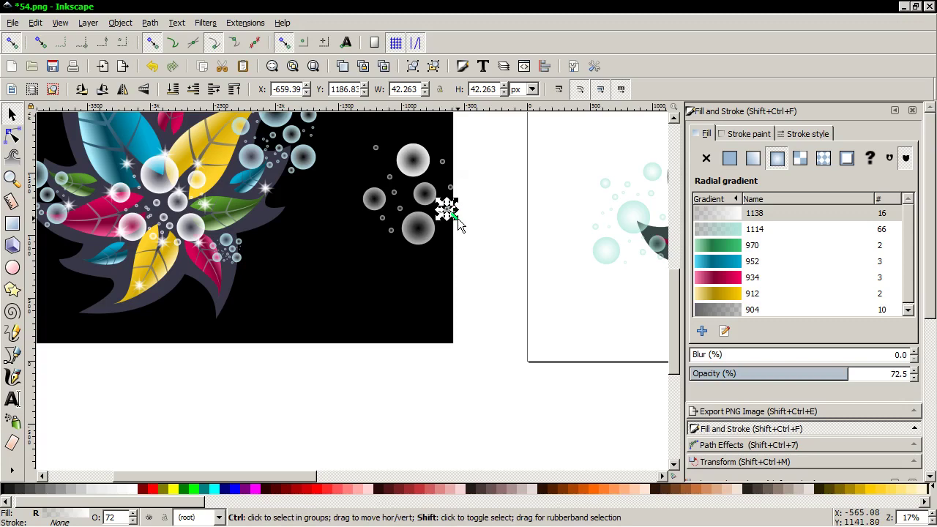
Enlarge one copy to nearly double size and spread duplicates of it near the top bubble
left_click_drag(455, 216, 446, 202)
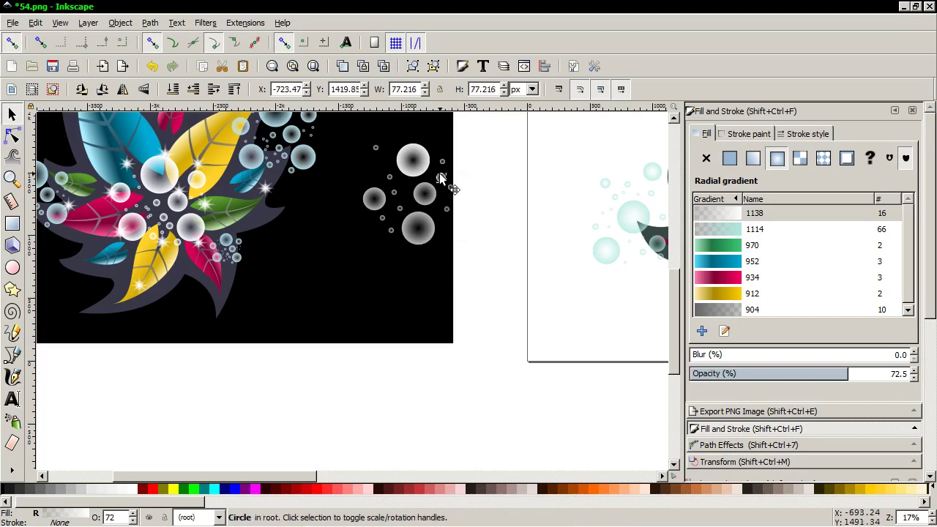
right_click(439, 177)
left_click(480, 273)
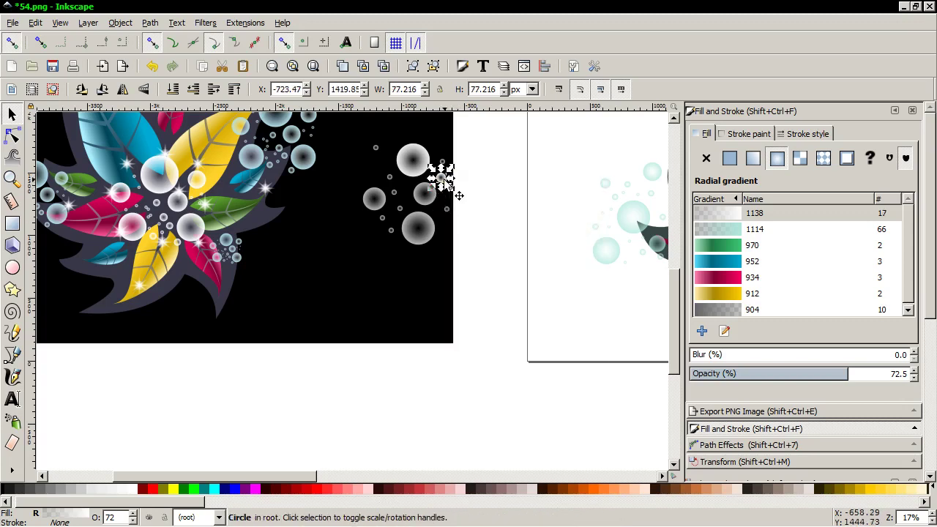
left_click_drag(445, 179, 380, 167)
right_click(378, 170)
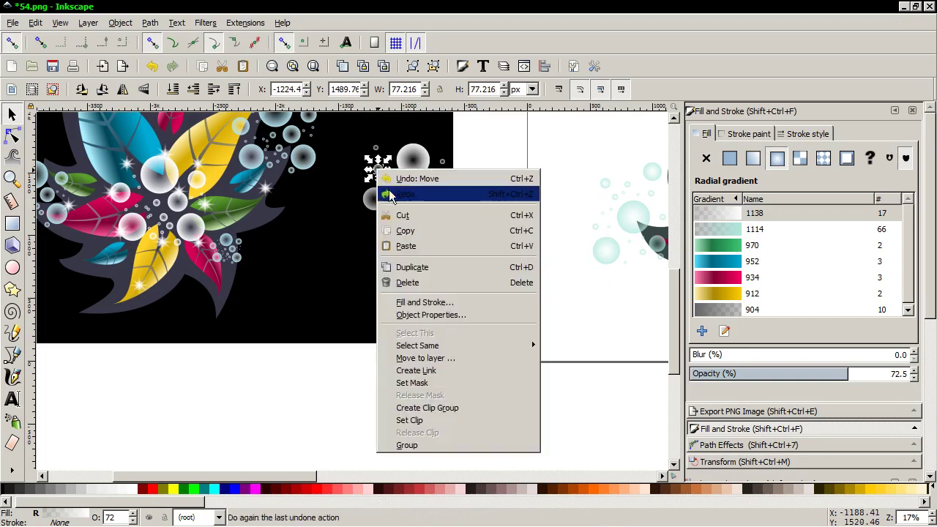
left_click(417, 268)
mouse_move(393, 186)
left_mouse_down()
mouse_move(449, 257)
mouse_move(477, 173)
left_mouse_up()
Make two more bubble copies, then rubber-band select all 20 bubbles in the cluster
right_click(444, 242)
left_click(479, 336)
right_click(467, 207)
left_click(513, 300)
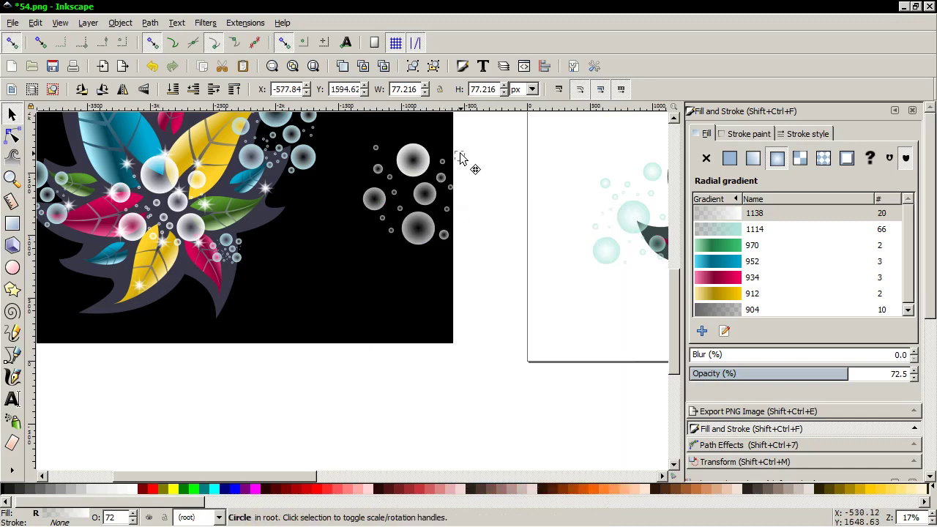
left_click_drag(515, 300, 344, 112)
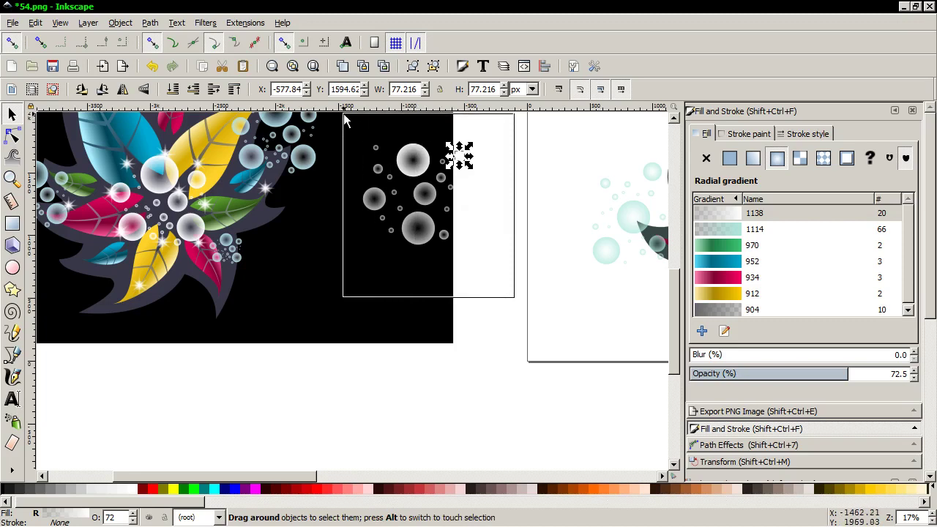
Group the 20 bubbles, move them down-left, then ungroup them again
left_click_drag(535, 317, 335, 111)
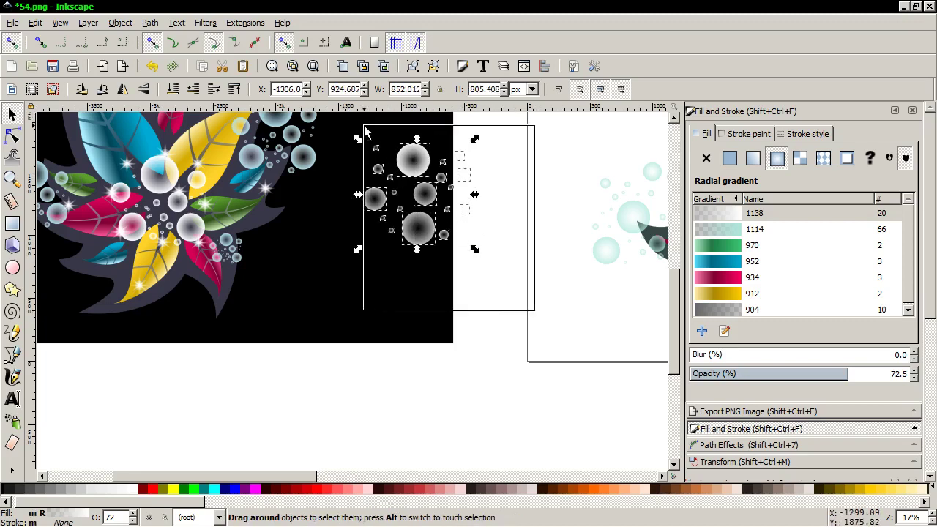
right_click(407, 176)
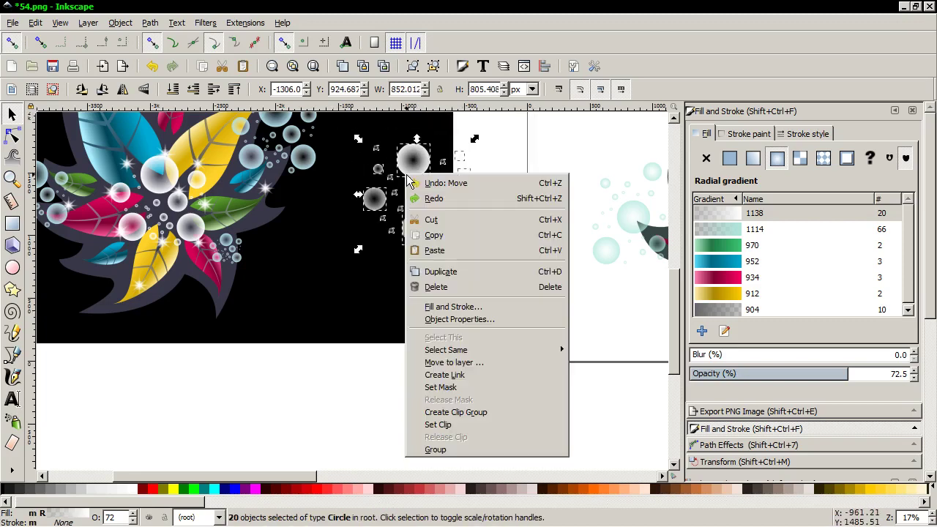
left_click(458, 449)
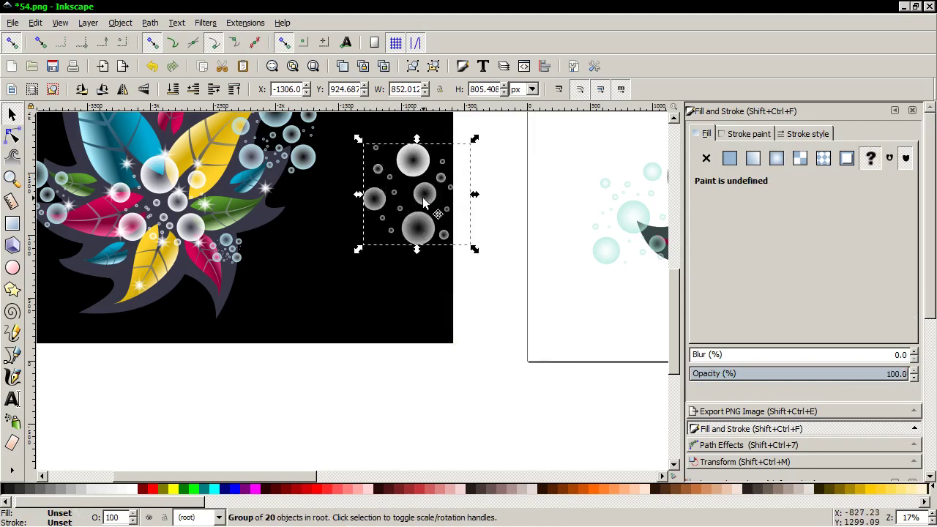
left_click_drag(422, 202, 360, 248)
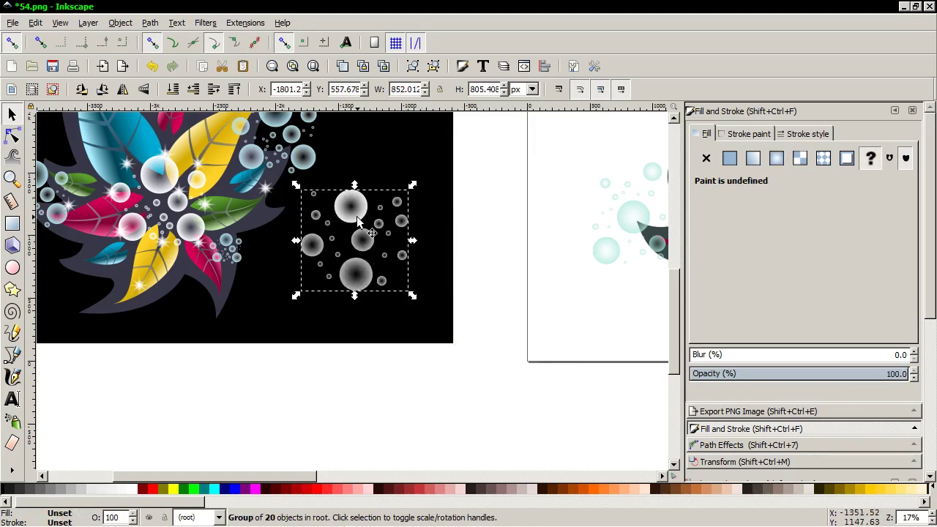
right_click(357, 219)
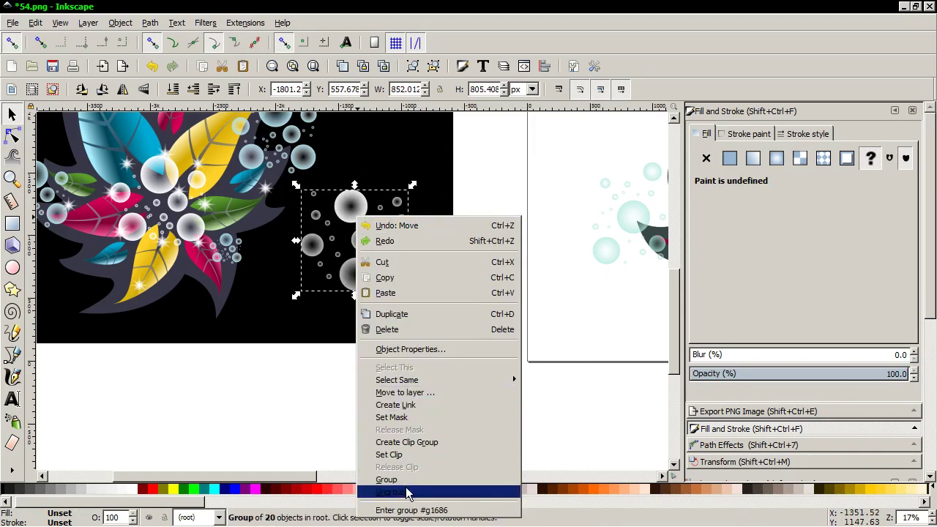
left_click(407, 492)
Reposition the top large bubble right and down within the cluster
left_click(355, 208)
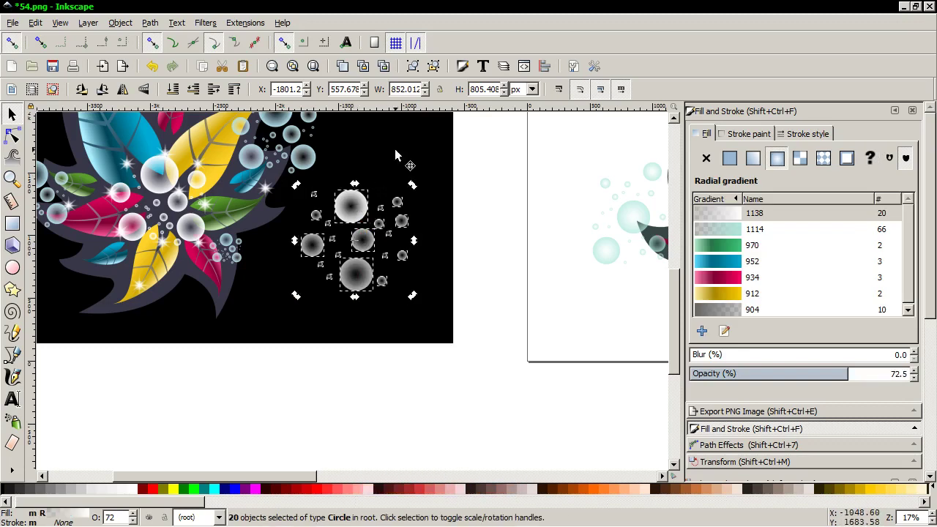
left_click(395, 157)
left_click(363, 208)
key("e")
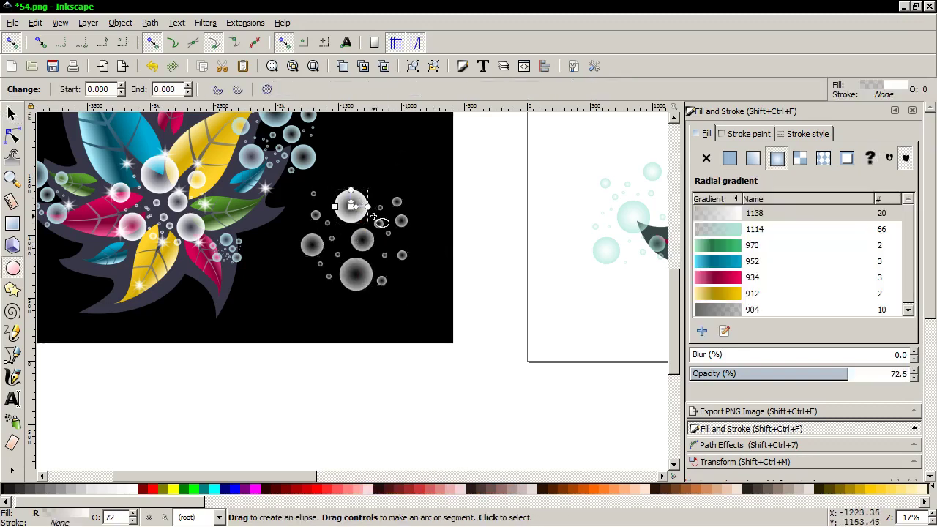
left_click(12, 117)
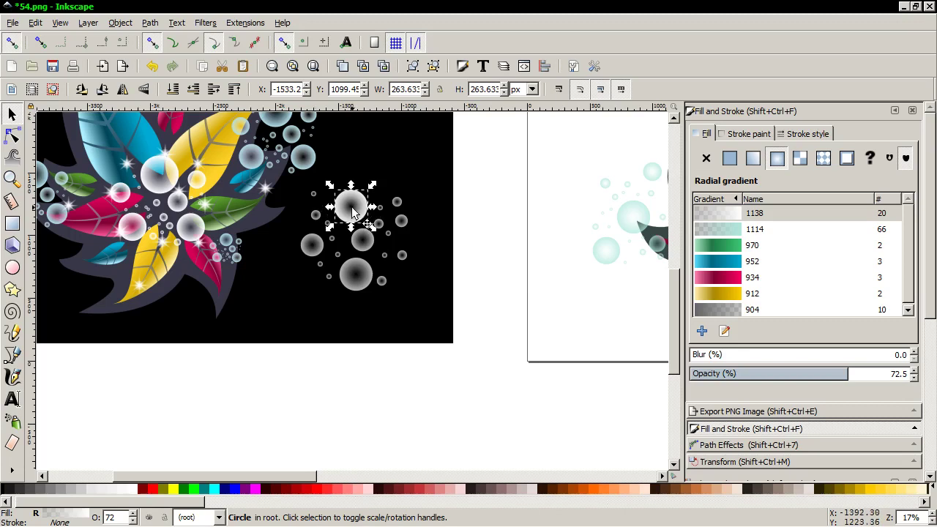
mouse_move(354, 212)
left_mouse_down()
mouse_move(439, 257)
mouse_move(412, 271)
left_mouse_up()
Regroup the bubbles, move the group onto the right-hand leaf cluster, and shrink it to fit
left_click_drag(477, 344, 287, 170)
right_click(350, 193)
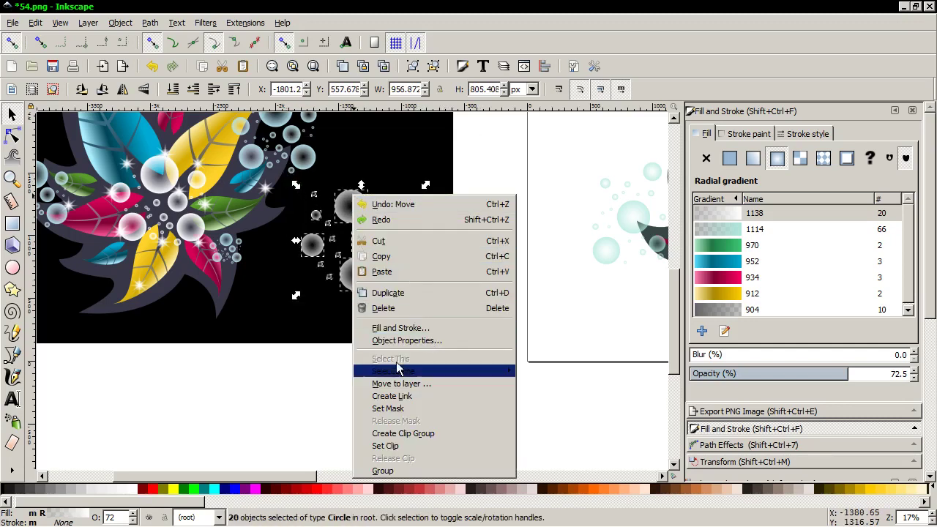
left_click(406, 470)
scroll(433, 346, "down", 2, "ctrl")
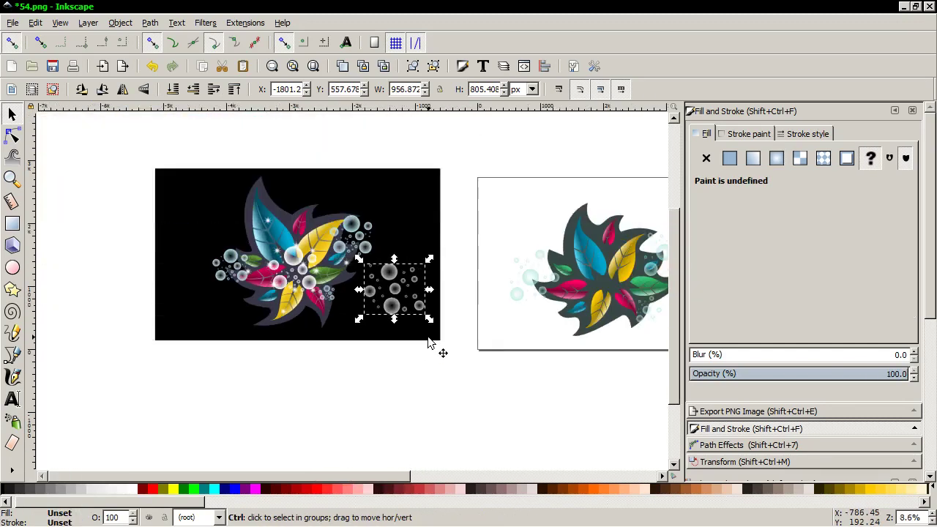
left_click_drag(398, 292, 612, 287)
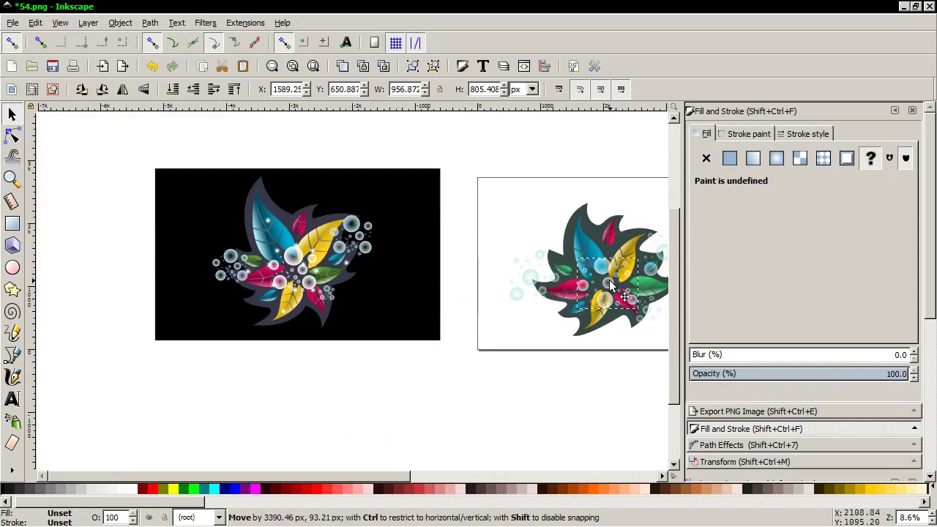
left_click_drag(643, 318, 635, 313)
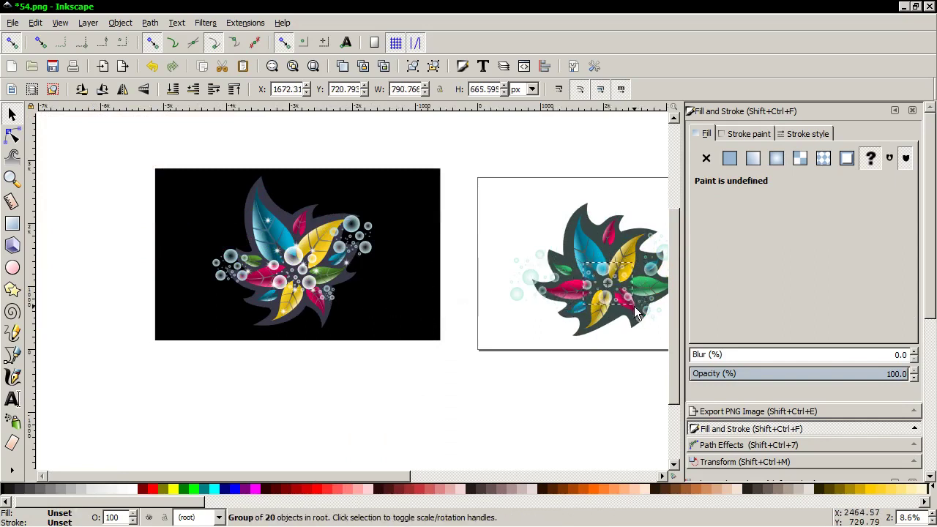
key("comma")
scroll(561, 371, "down", 1)
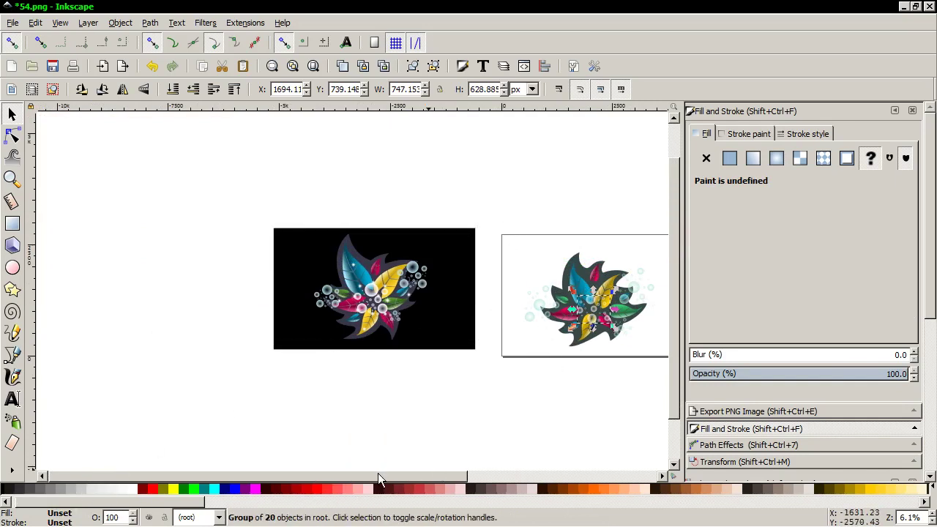
left_click_drag(378, 472, 445, 474)
Draw a black rectangle, then undo it along with the accidental black fill on the bubbles
left_click(21, 500)
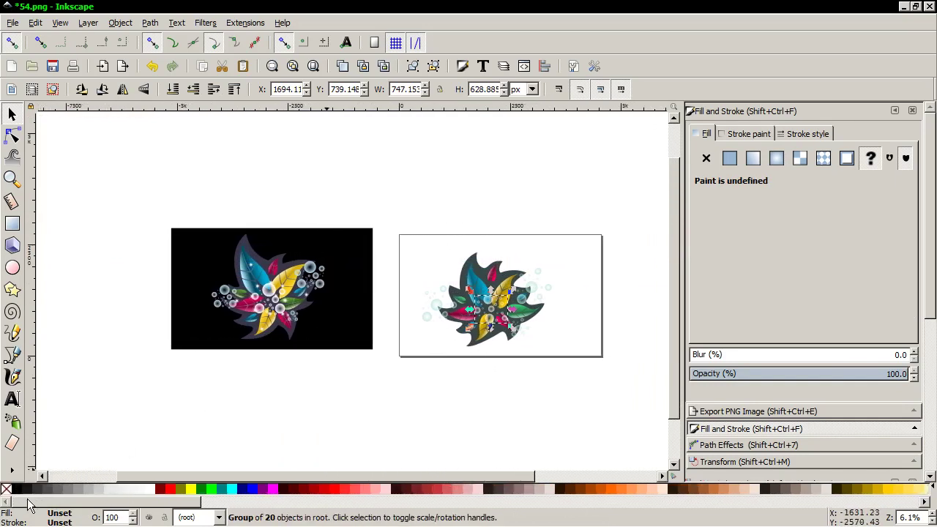
left_click(18, 489)
left_click(11, 224)
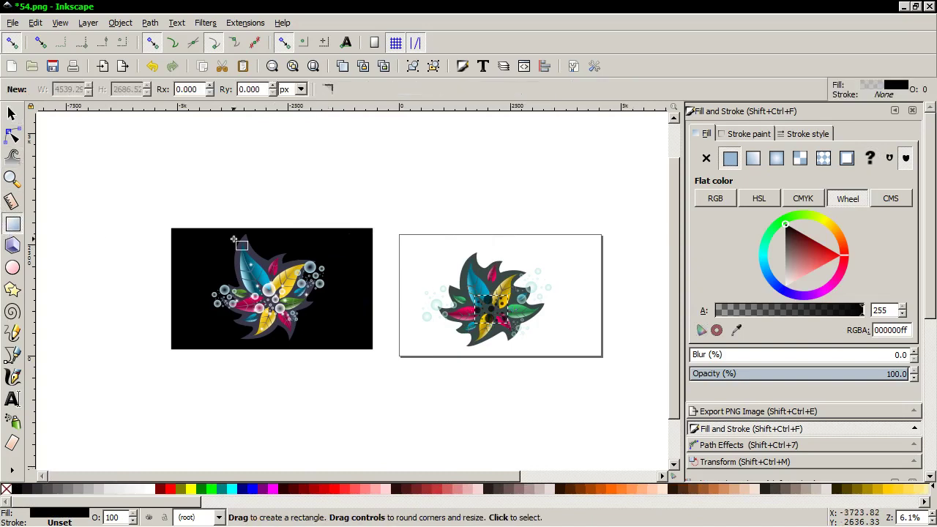
left_click_drag(399, 234, 540, 321)
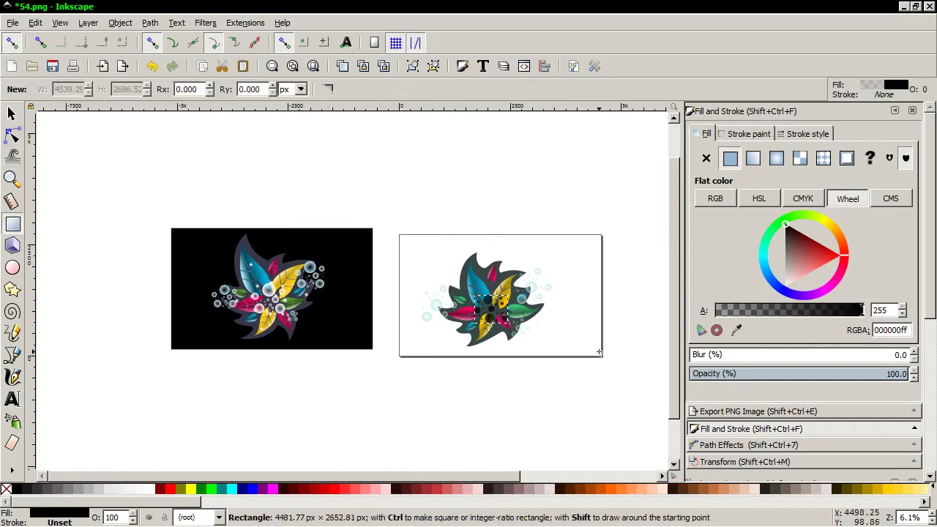
left_click_drag(600, 355, 599, 356)
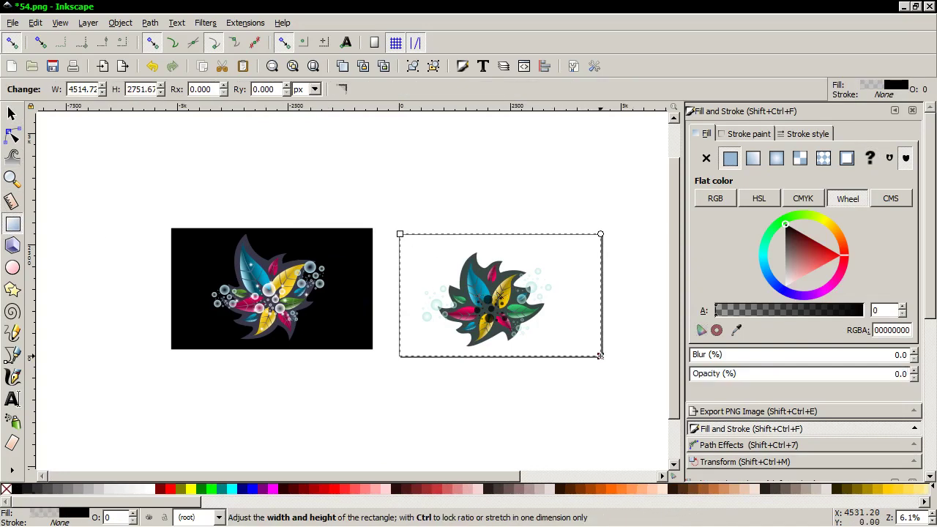
right_click(537, 332)
left_click(578, 342)
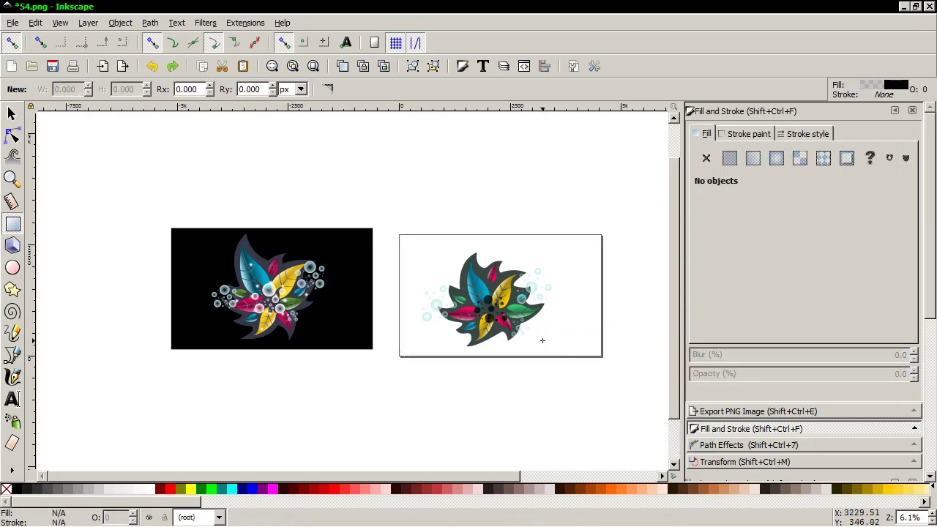
right_click(577, 346)
left_click(533, 354)
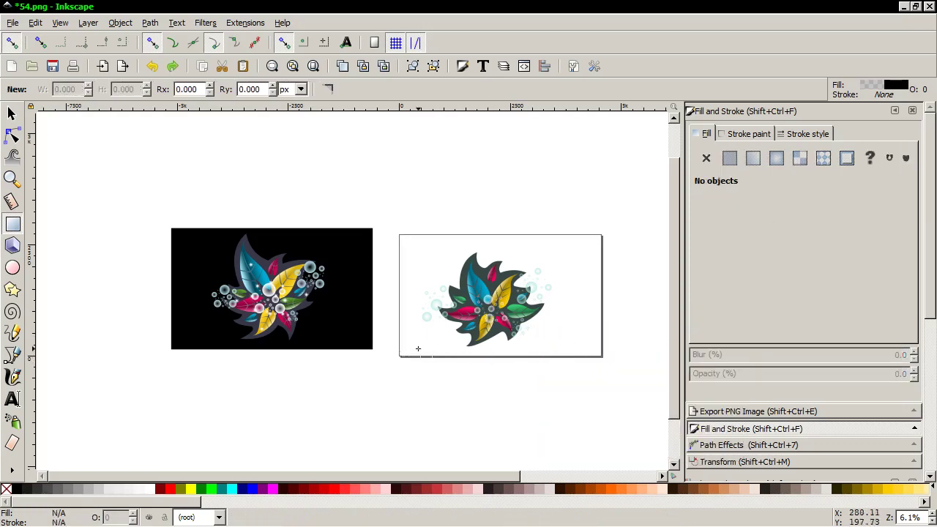
Draw a rectangle covering the right page with fully opaque black fill and full opacity
left_click(11, 114)
left_click(13, 225)
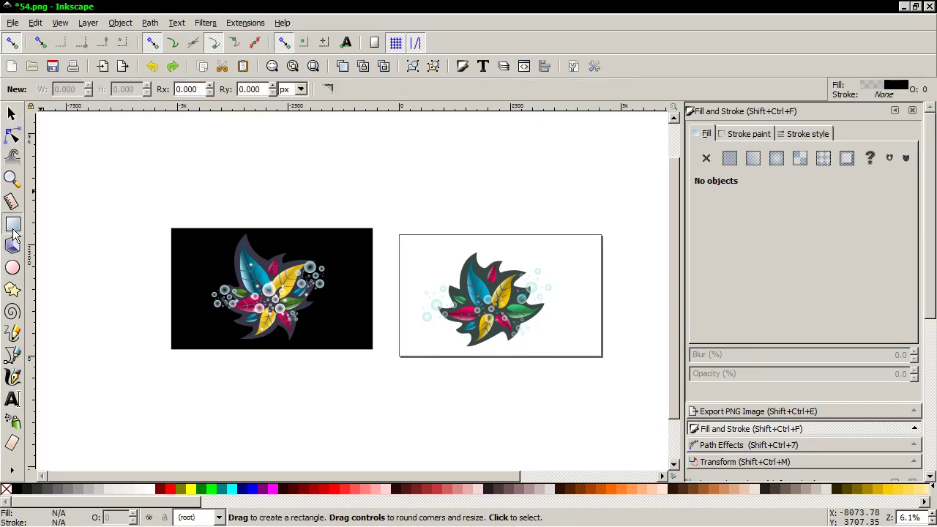
left_click_drag(400, 235, 600, 355)
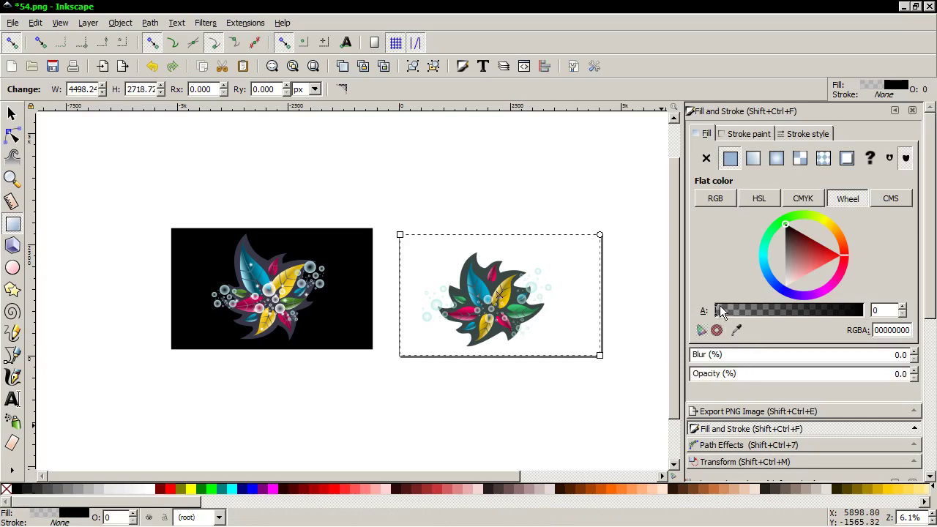
left_click_drag(718, 310, 871, 312)
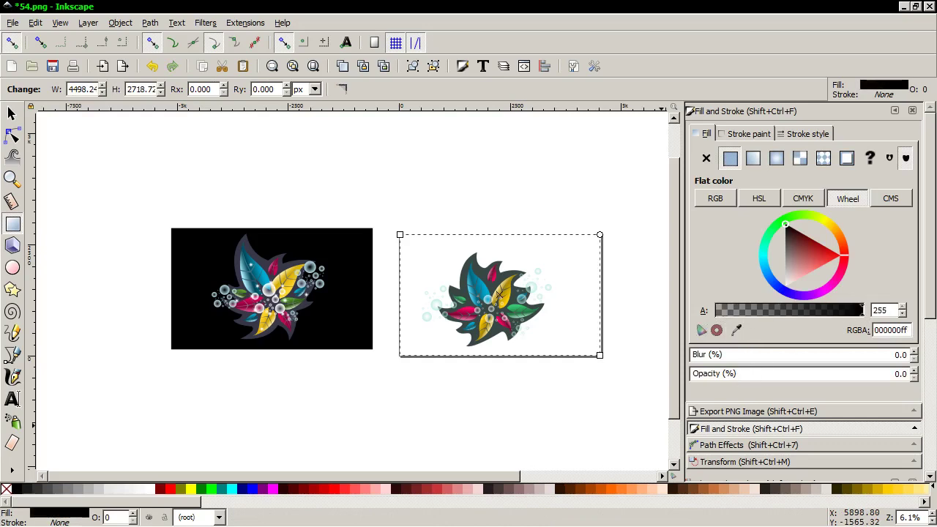
left_click_drag(726, 377, 911, 374)
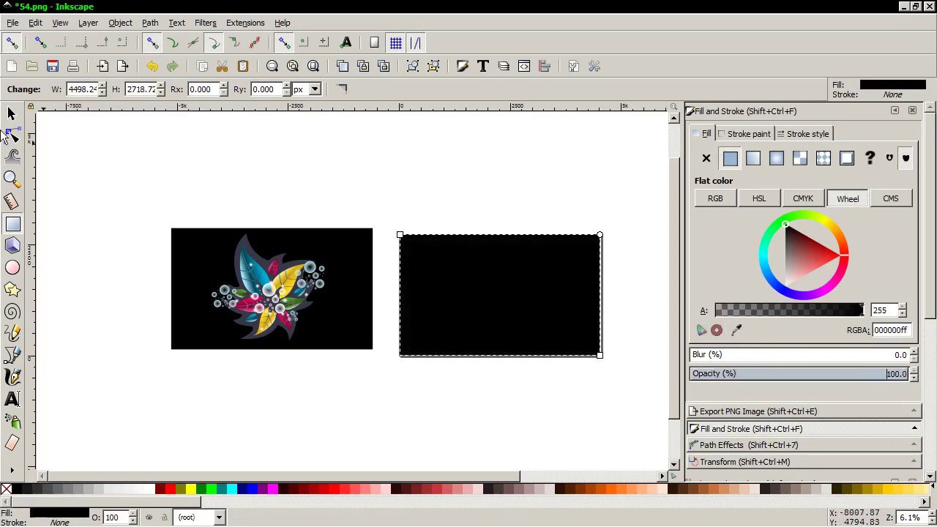
left_click(7, 110)
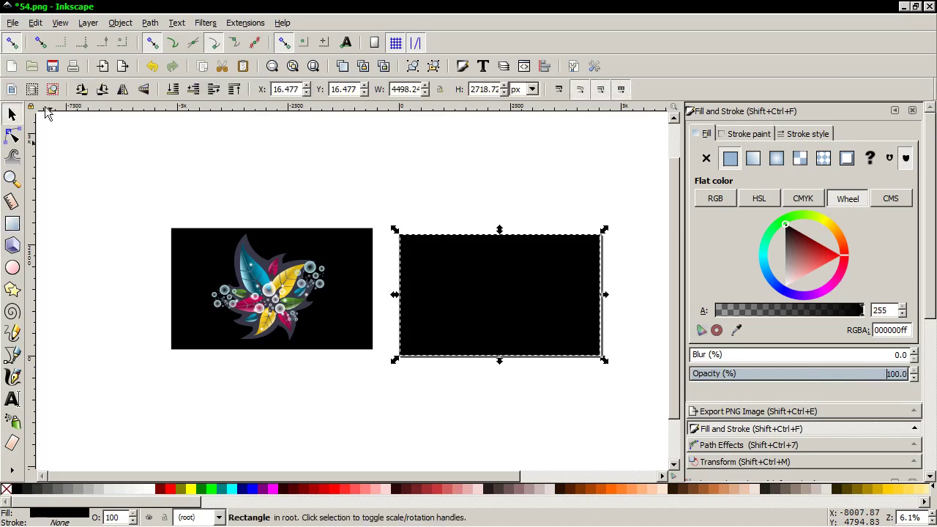
Send the black rectangle to the bottom and align its edges with the page
left_click(178, 93)
left_click_drag(561, 341, 564, 347)
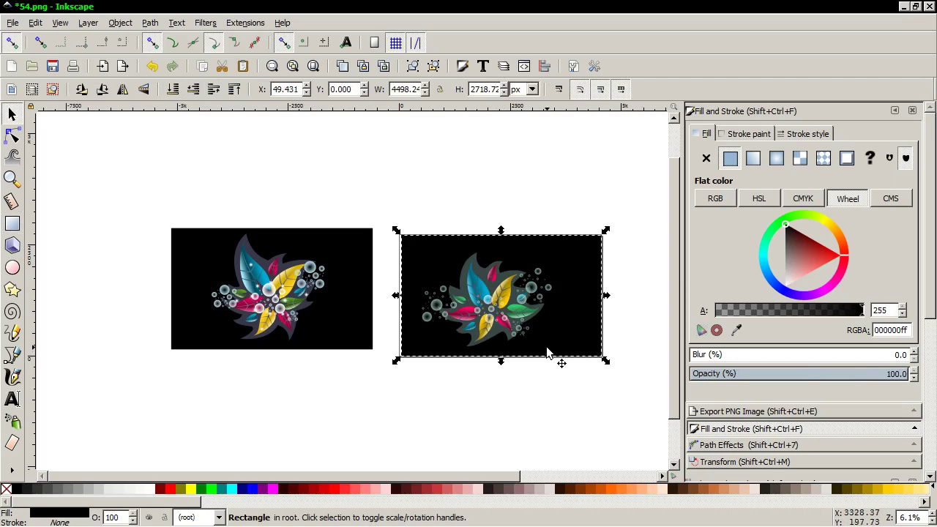
scroll(547, 349, "up", 1)
left_click_drag(336, 275, 333, 276)
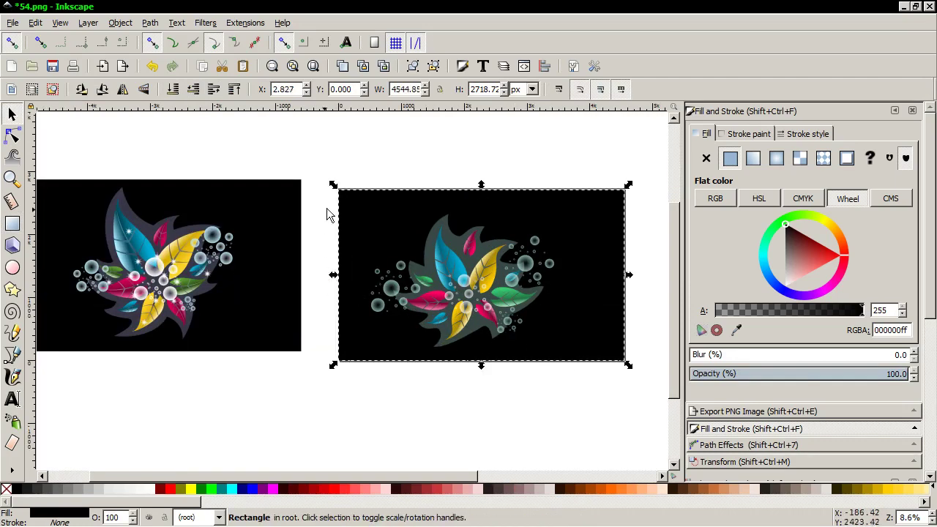
Group the six parts of the right-hand leaf cluster, nudging them slightly right first
left_click_drag(359, 145, 587, 399)
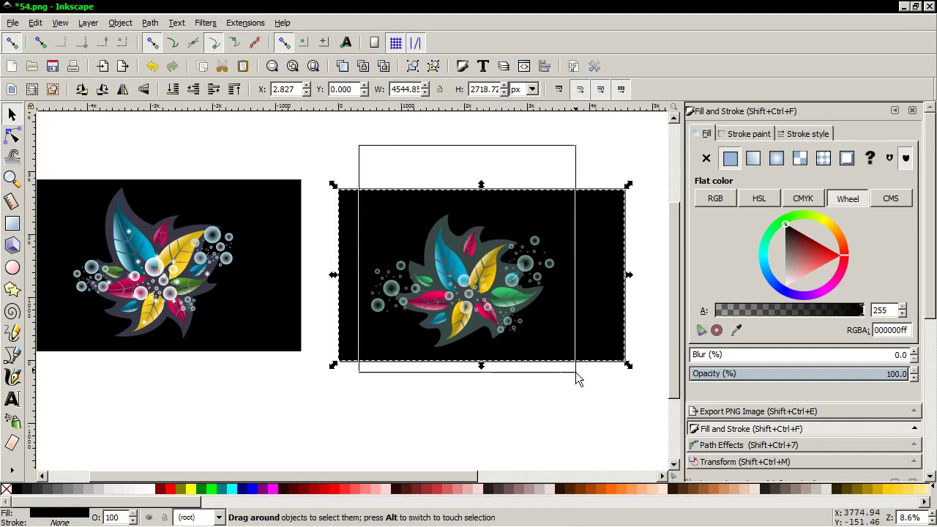
left_click_drag(478, 314, 489, 311)
right_click(489, 311)
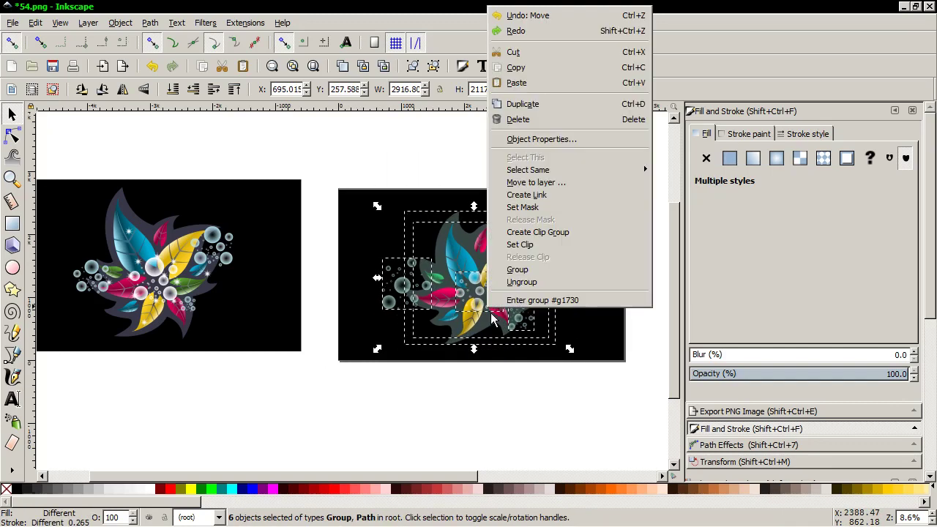
left_click(520, 268)
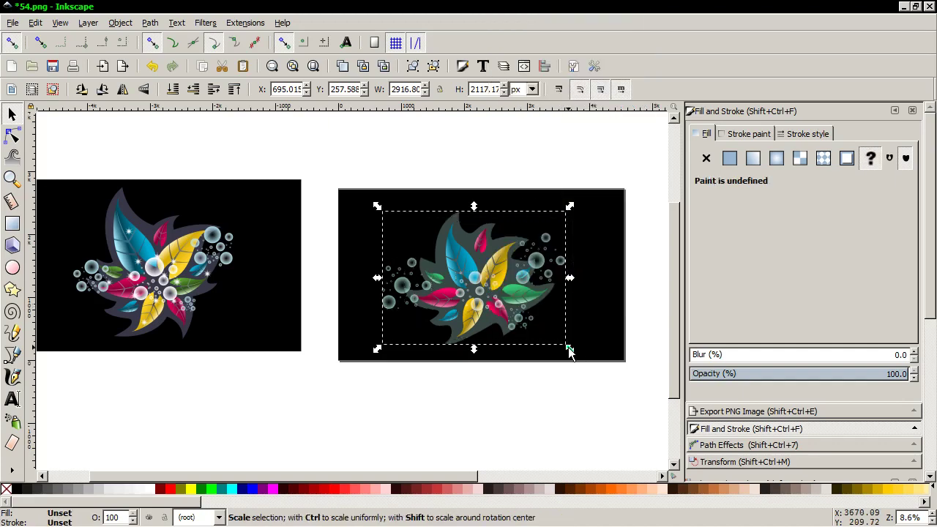
left_click(550, 376)
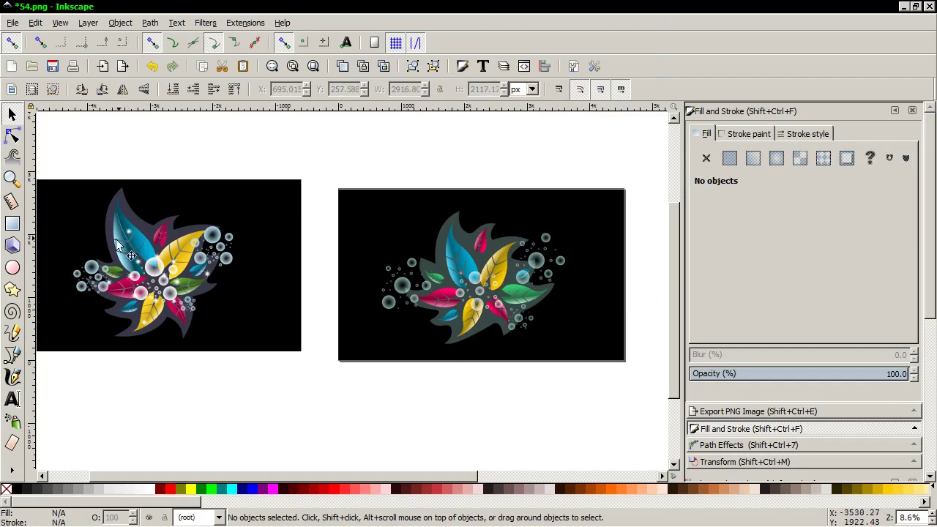
left_click(13, 290)
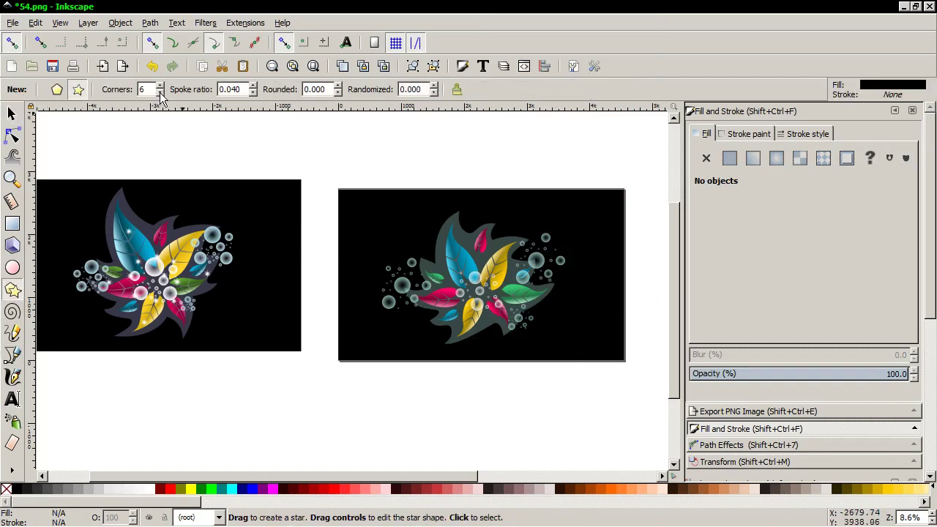
Draw a small snapped white star near the second page's upper left
key("ctrl")
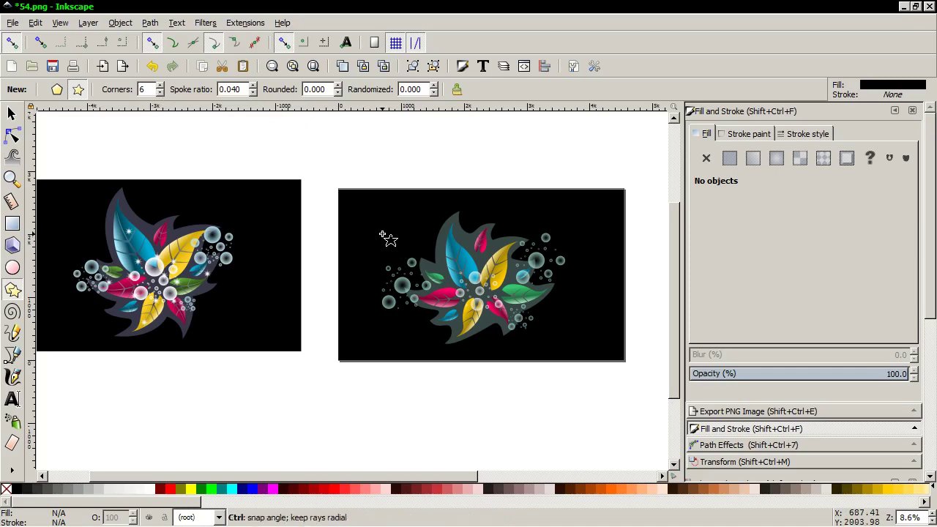
left_click_drag(381, 237, 381, 220)
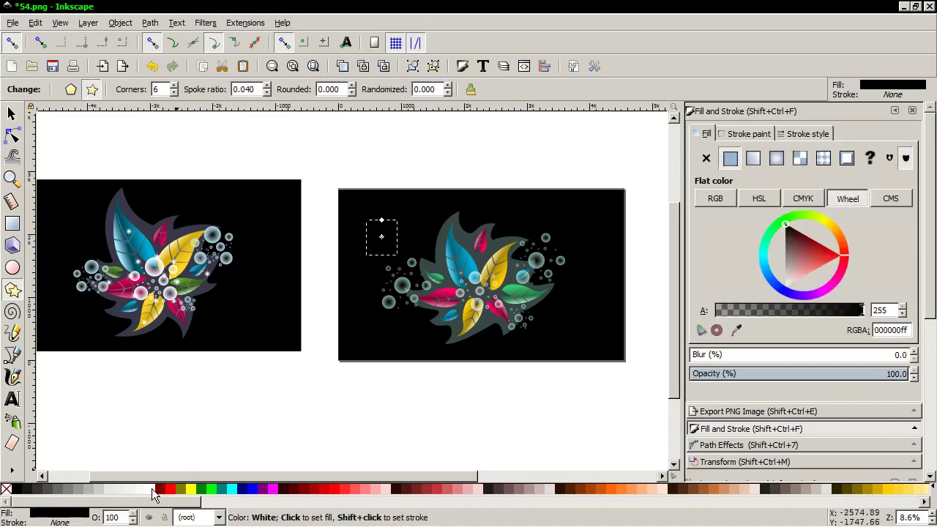
left_click(152, 489)
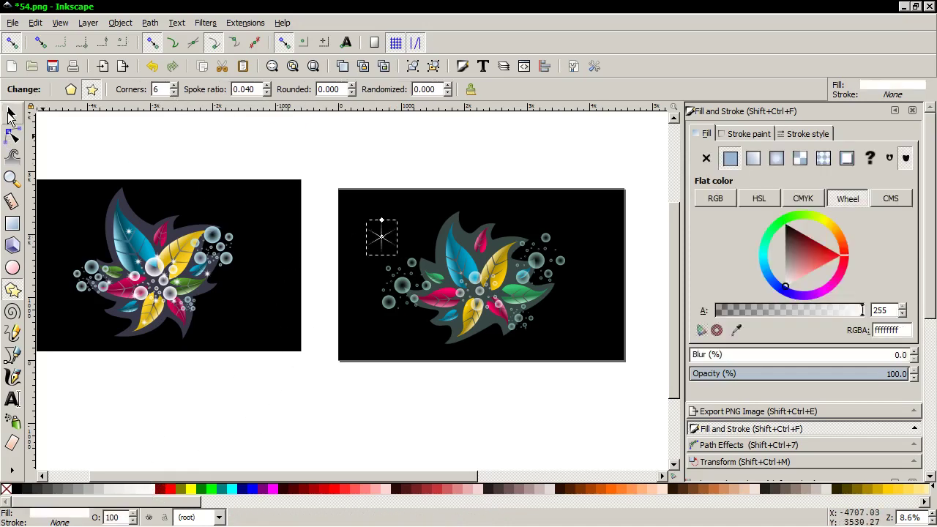
right_click(378, 246)
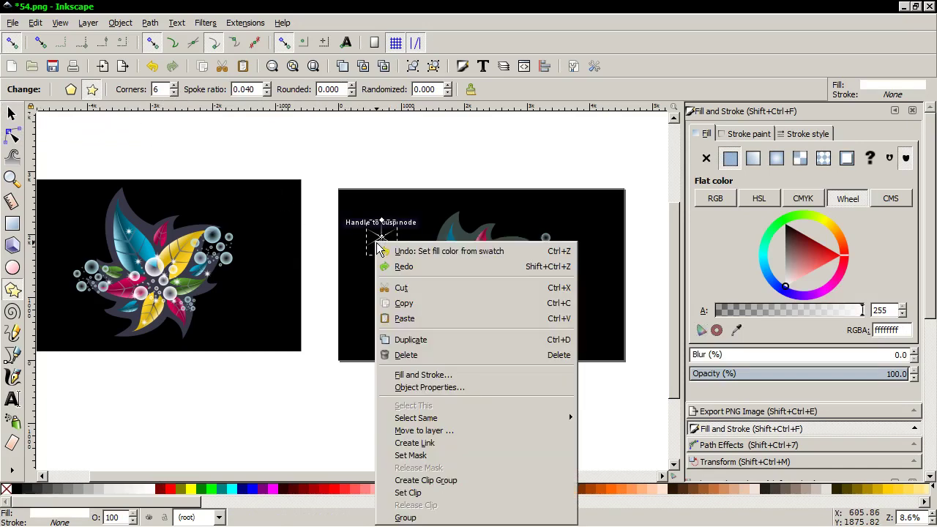
left_click(16, 111)
right_click(380, 242)
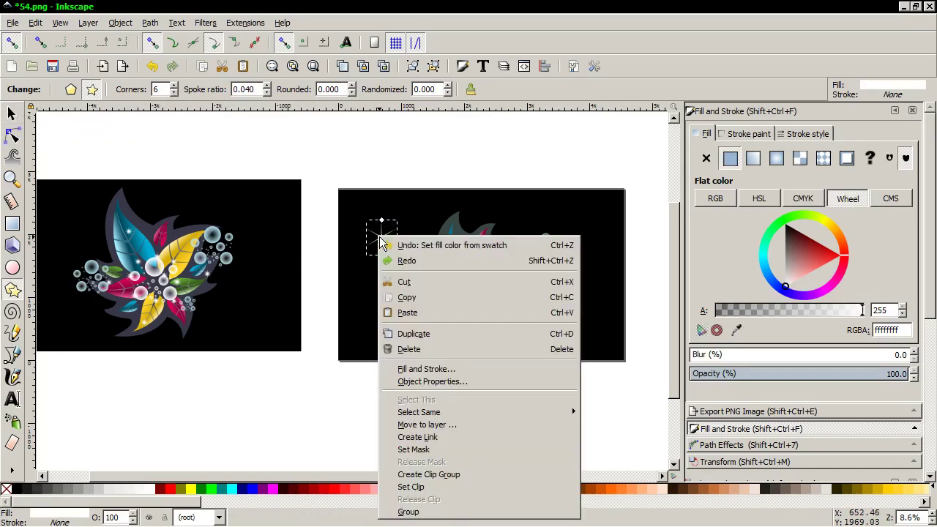
left_click(10, 113)
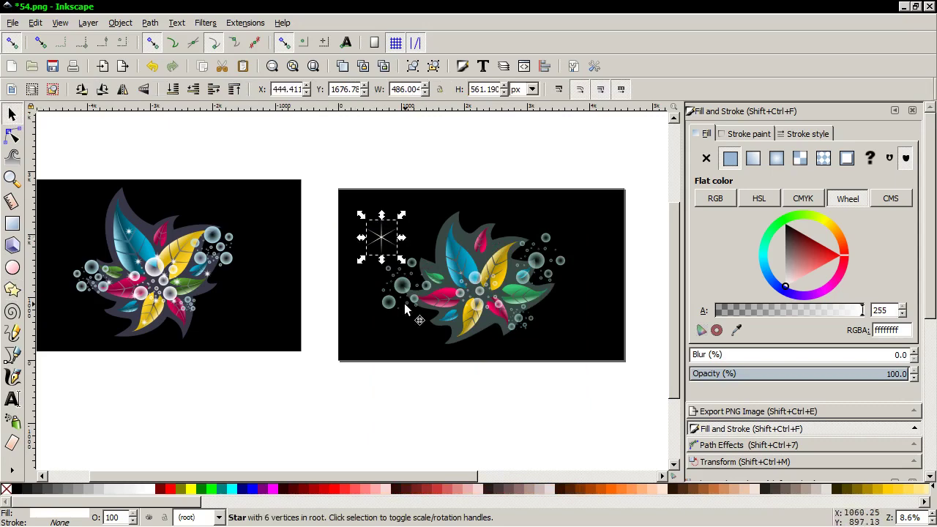
Duplicate the star and rotate the copy away from the original
right_click(383, 237)
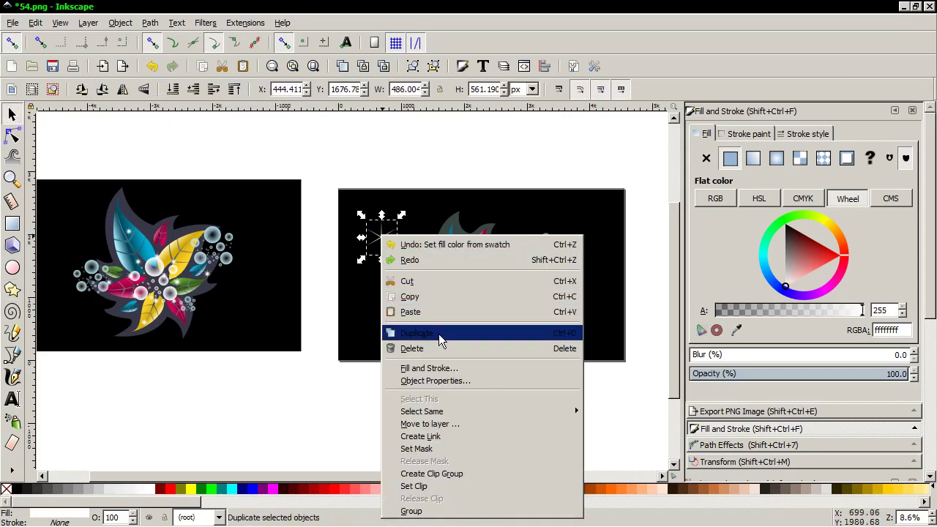
left_click(441, 340)
left_click(395, 251)
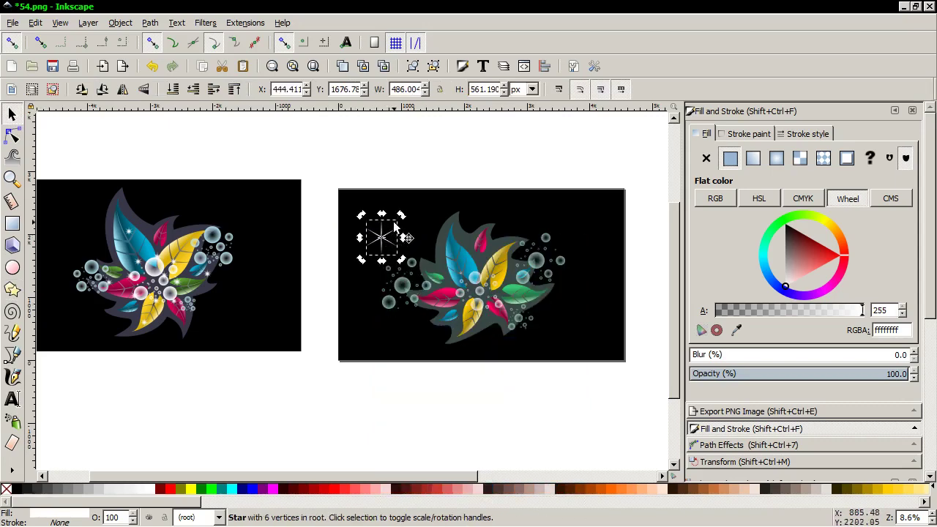
left_click_drag(395, 251, 407, 231)
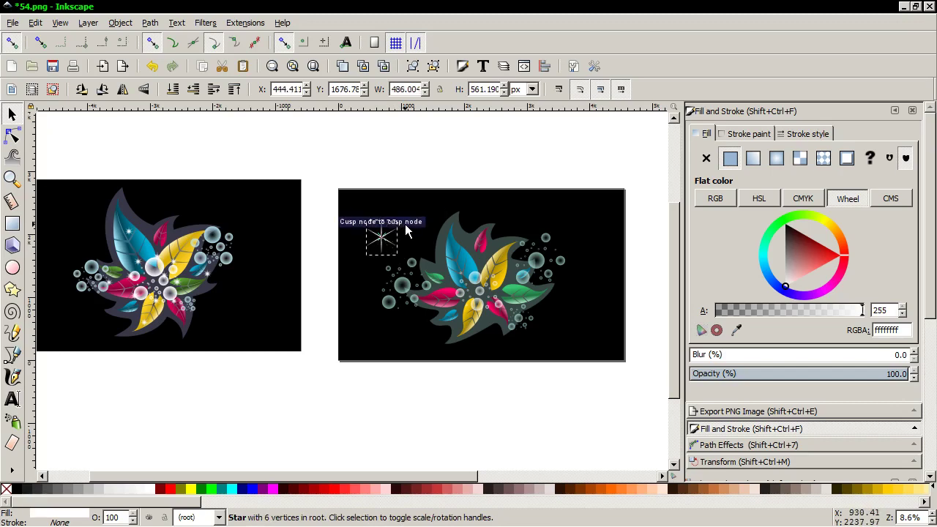
scroll(407, 231, "up", 4)
scroll(395, 236, "up", 3)
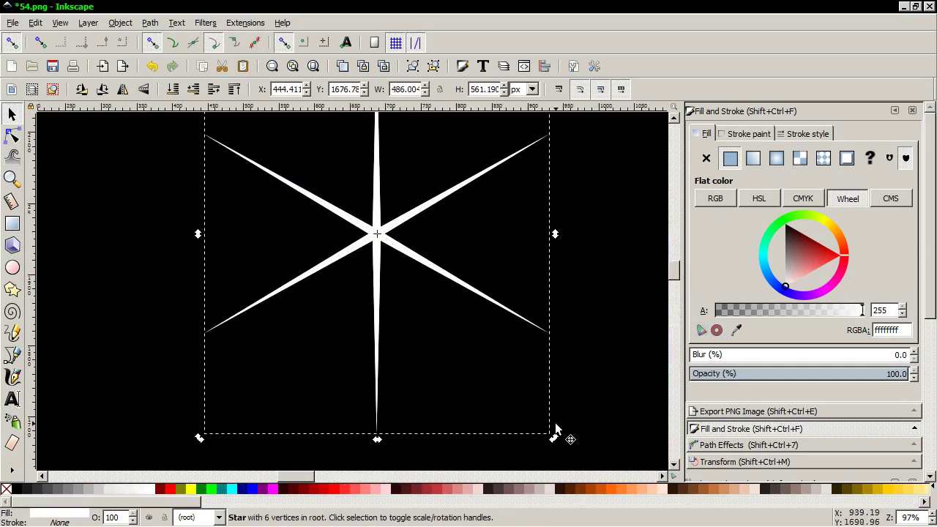
mouse_move(553, 437)
left_mouse_down()
mouse_move(440, 442)
mouse_move(452, 441)
left_mouse_up()
key("space")
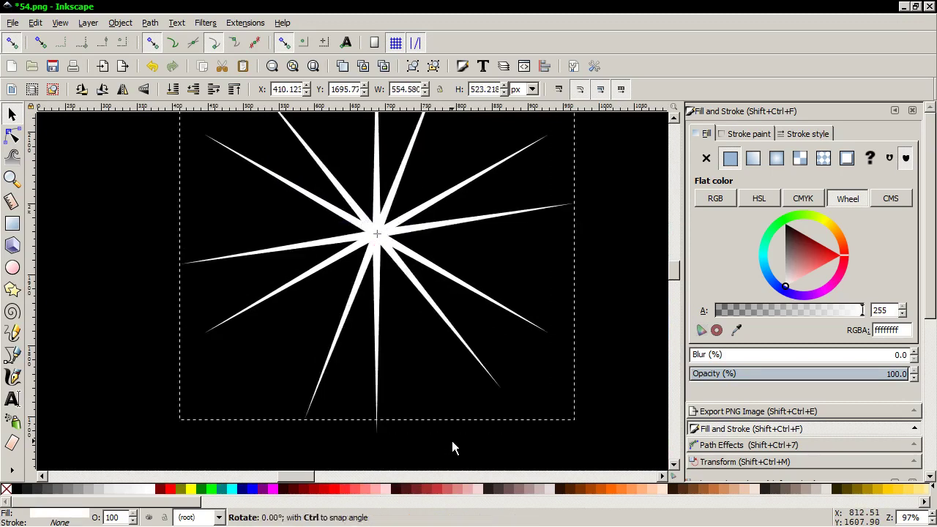
key("space")
left_click_drag(451, 440, 453, 441)
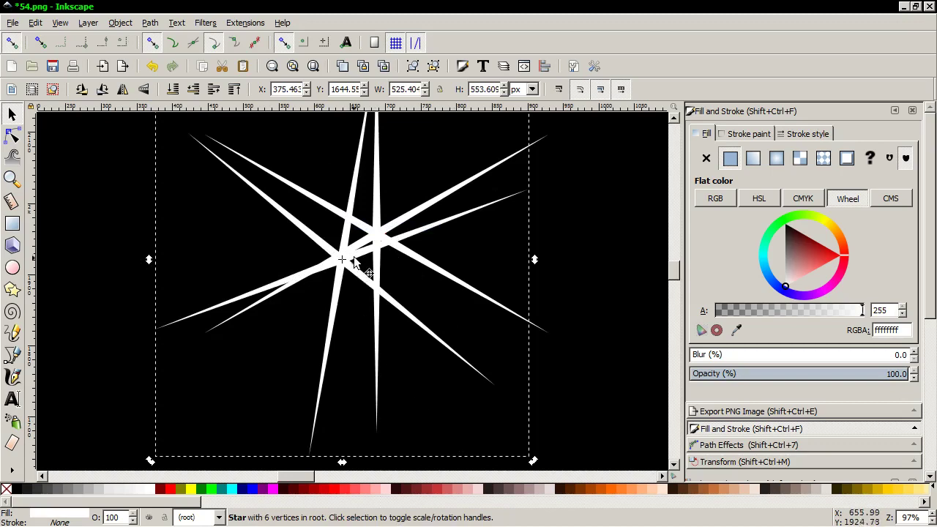
Recentre the copy on the original and rotate it so the twelve rays interleave evenly
left_click_drag(354, 259, 394, 232)
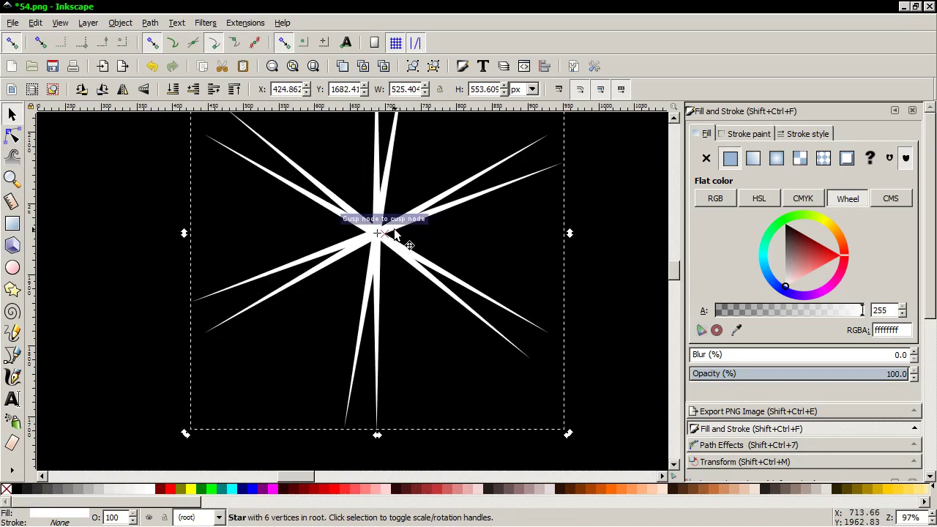
left_click_drag(567, 434, 531, 454)
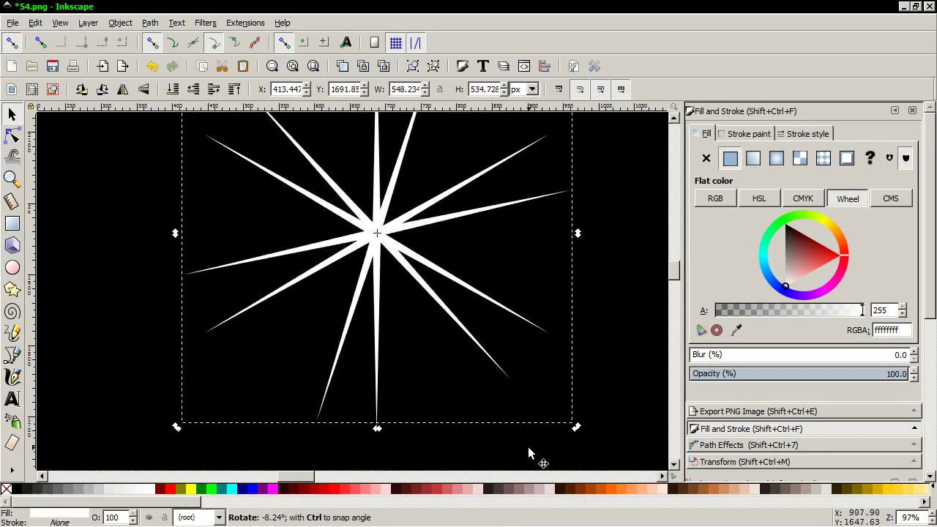
scroll(549, 444, "down", 2, "ctrl")
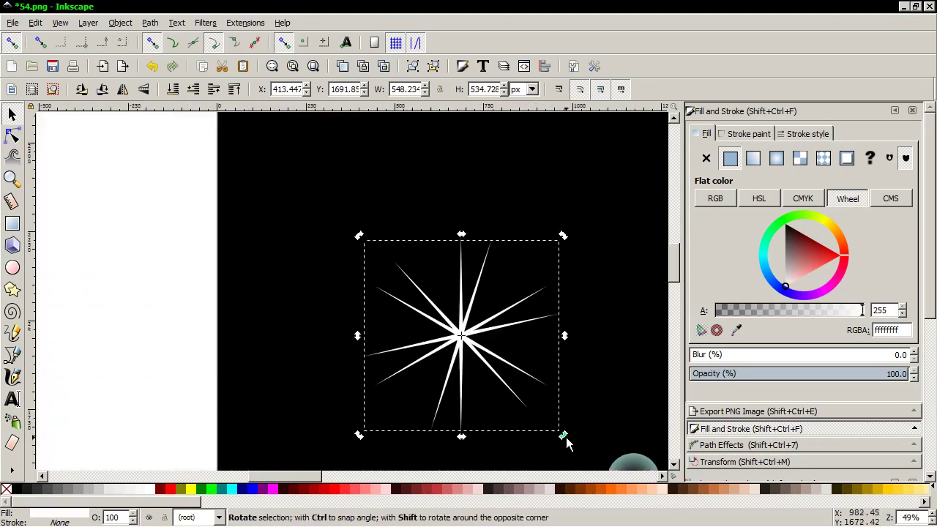
left_click_drag(562, 432, 546, 443)
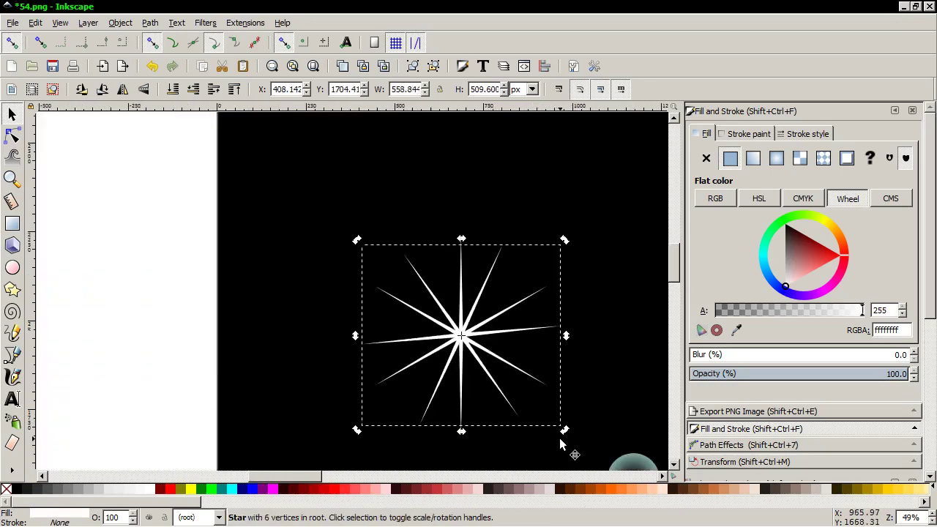
left_click_drag(561, 432, 559, 435)
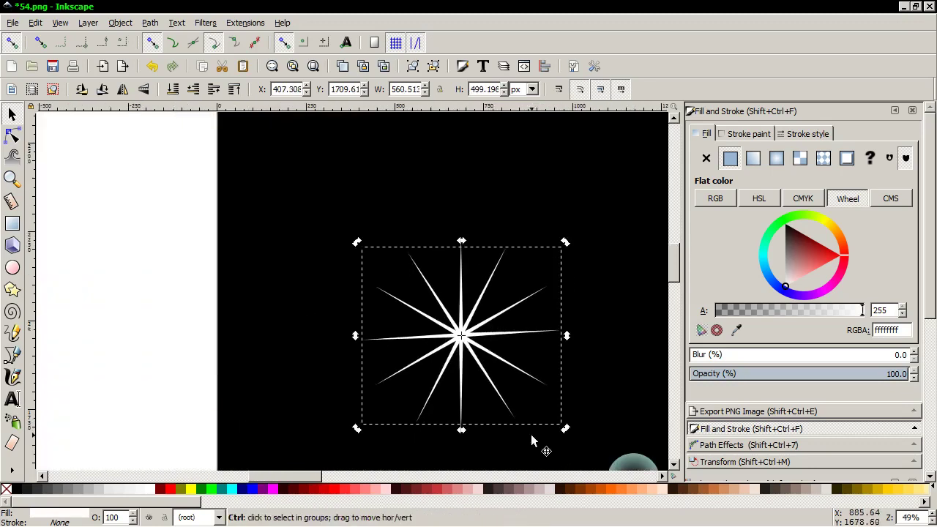
scroll(439, 418, "down", 2)
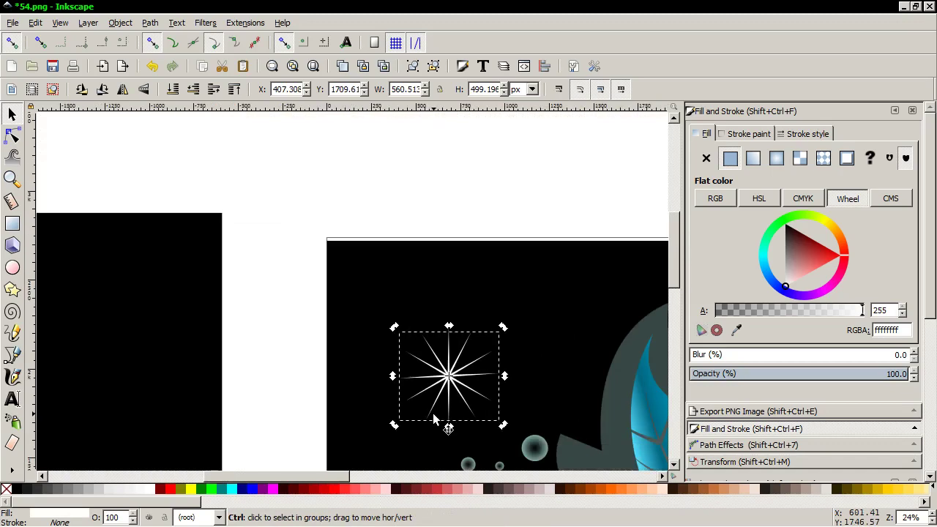
Fill the twelve-ray star with a radial gradient so its rays fade outward
left_click(777, 159)
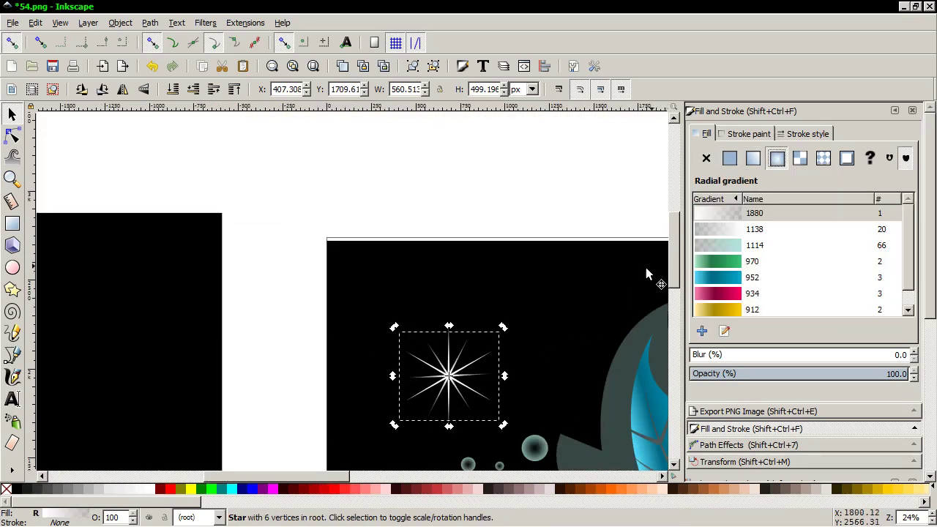
scroll(506, 270, "down", 3)
scroll(503, 274, "down", 4)
scroll(477, 306, "down", 2)
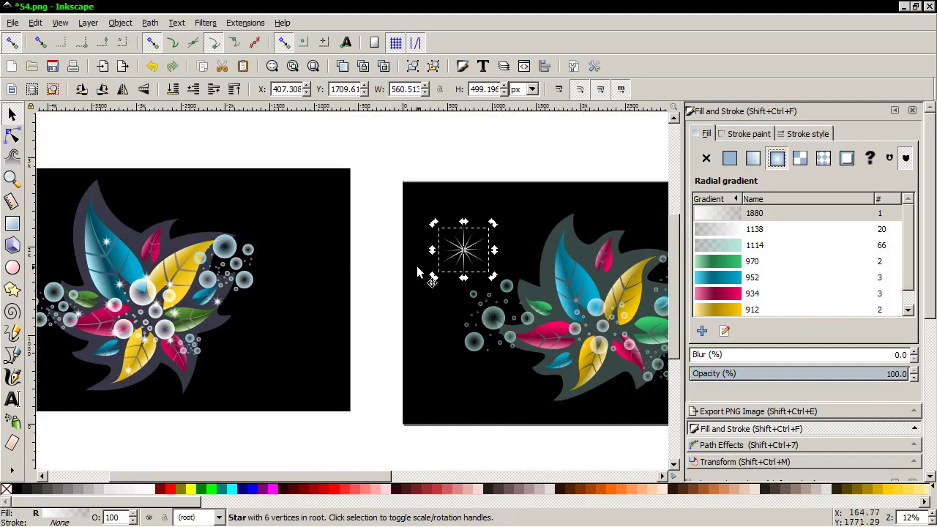
Draw a small white circle at the star's centre
left_click(165, 147)
left_click(13, 267)
scroll(469, 256, "up", 2)
scroll(468, 256, "up", 1)
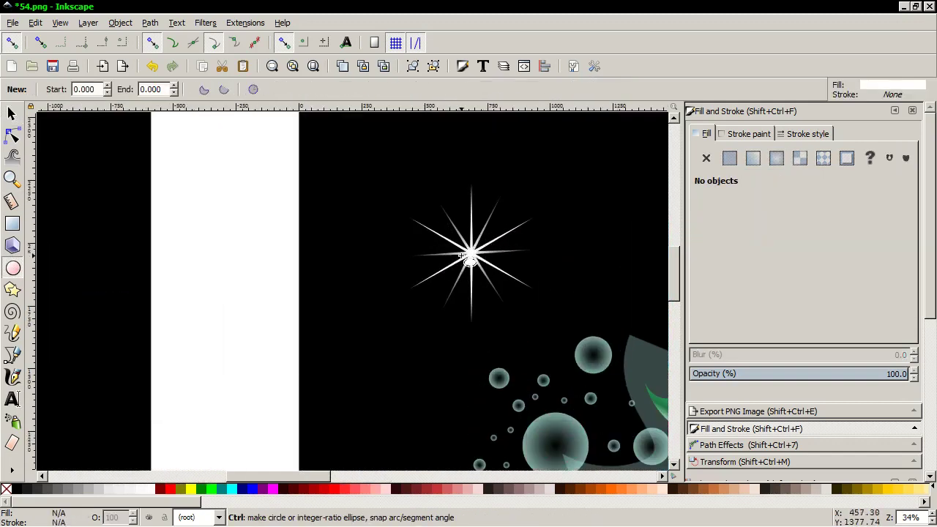
left_click_drag(460, 242, 484, 265)
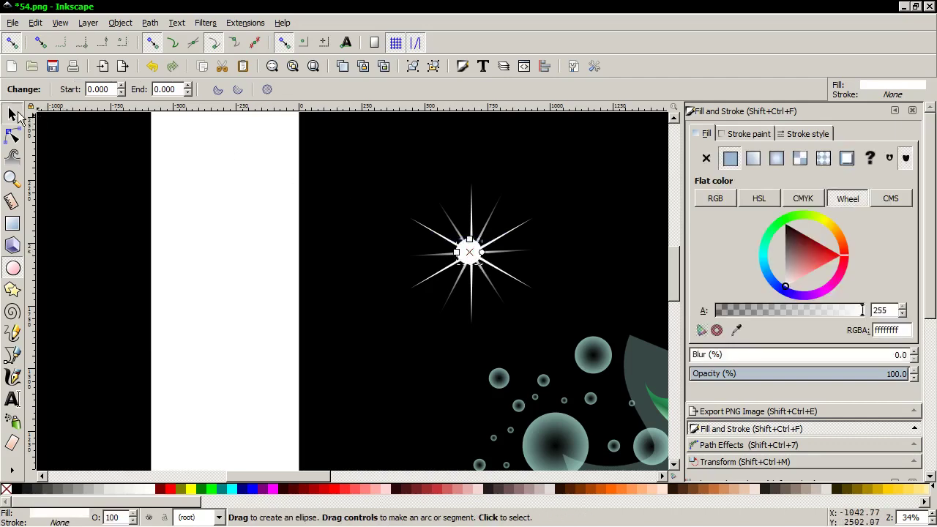
left_click(14, 114)
left_click_drag(477, 254, 475, 254)
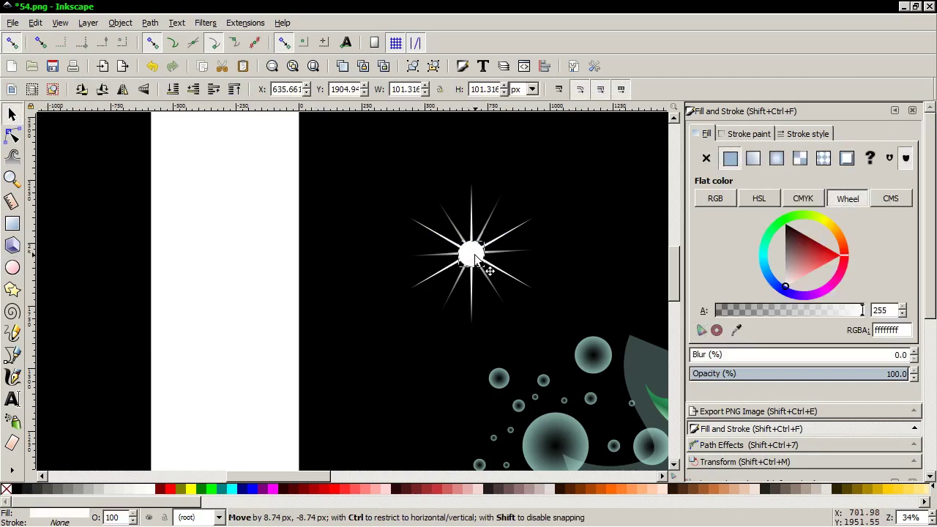
Centre the circle and the star on each other using the Align settings
left_click(471, 210, "shift")
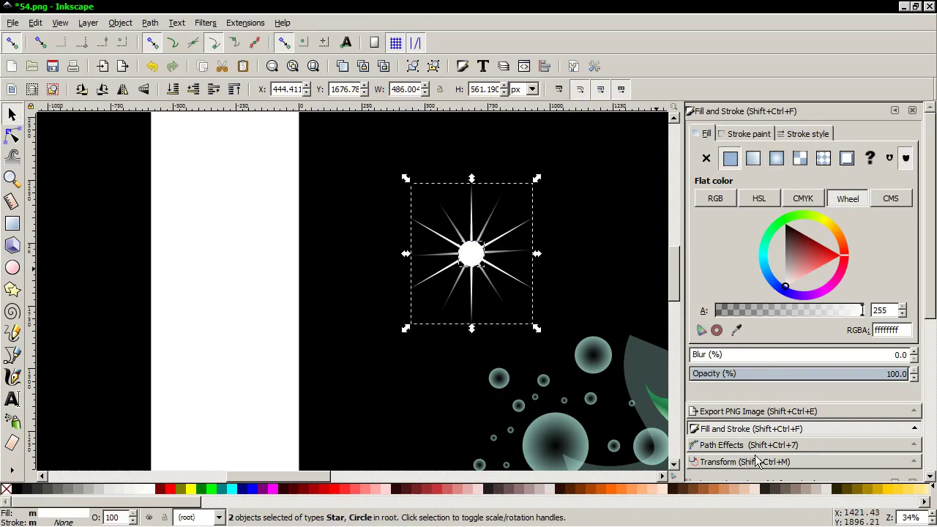
left_click(758, 461)
key("shift+ctrl+a")
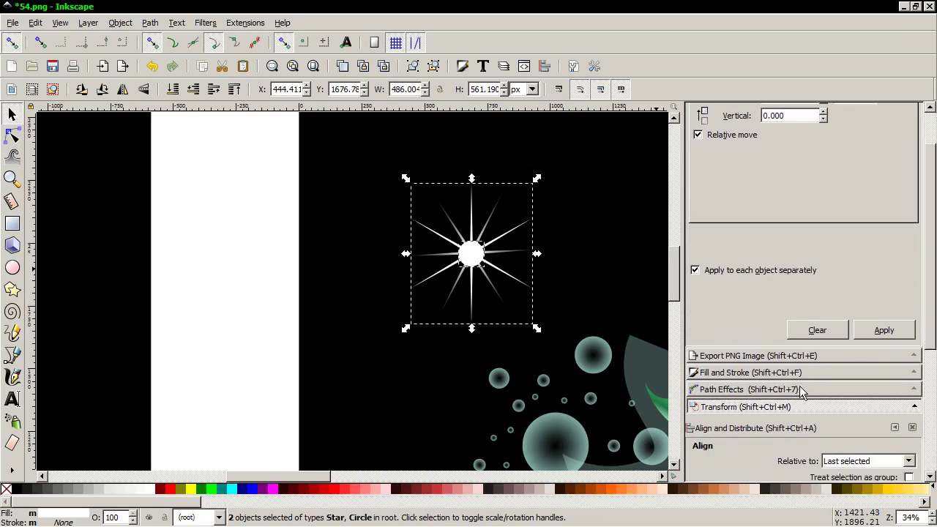
scroll(741, 445, "down", 2)
scroll(825, 409, "down", 1)
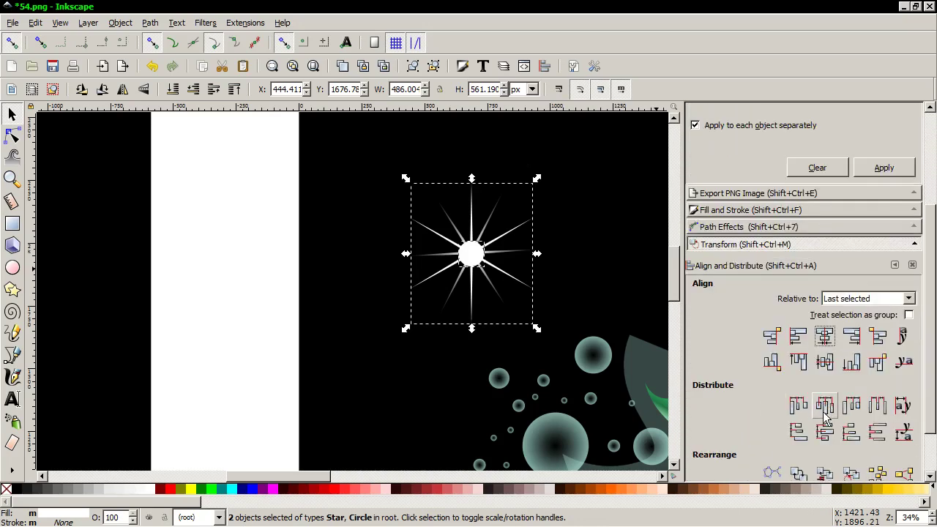
left_click(825, 363)
scroll(820, 359, "up", 1)
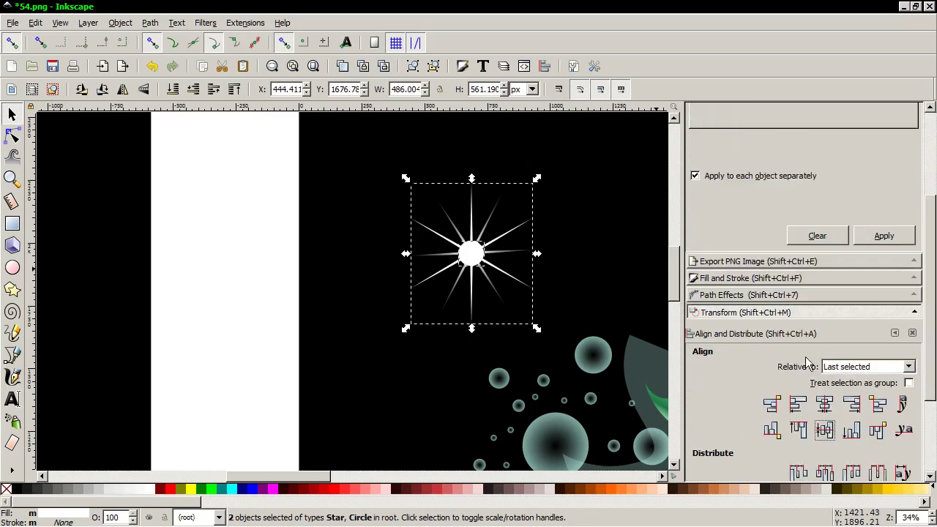
scroll(274, 284, "down", 2)
Give the small centre circle a radial gradient fill
left_click(299, 142)
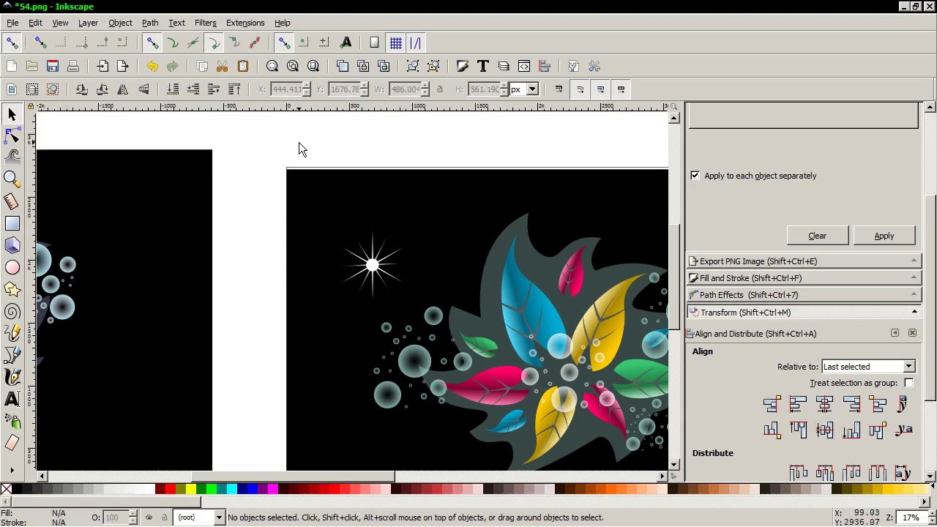
left_click_drag(299, 142, 422, 315)
left_click(373, 267)
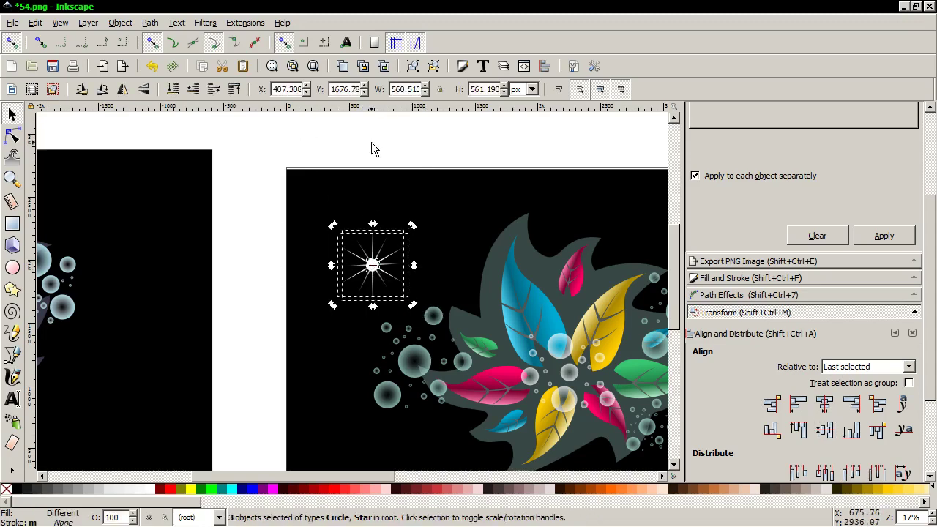
left_click(371, 142)
left_click(373, 265)
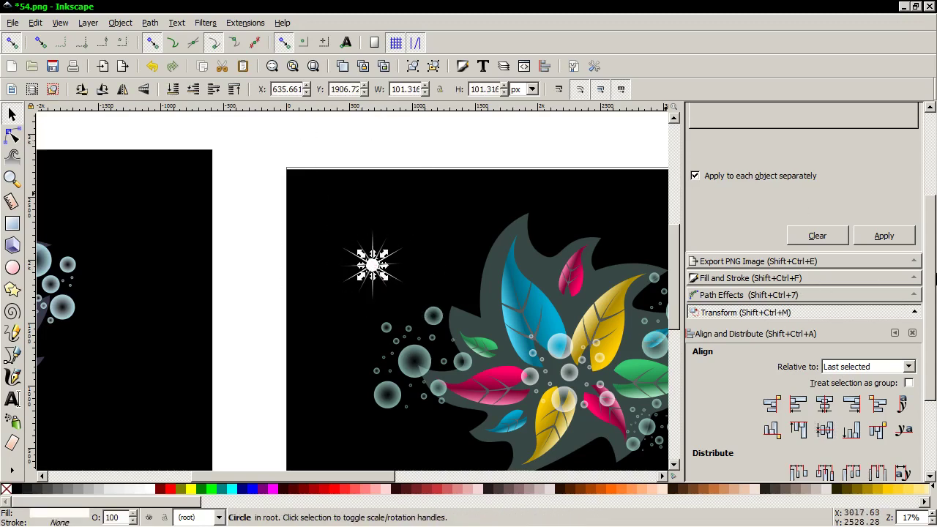
left_click(803, 276)
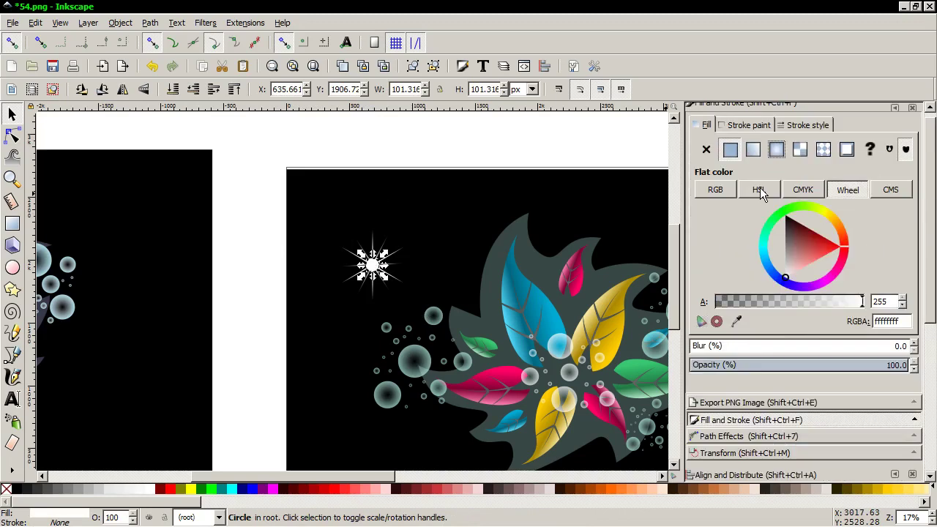
left_click(776, 149)
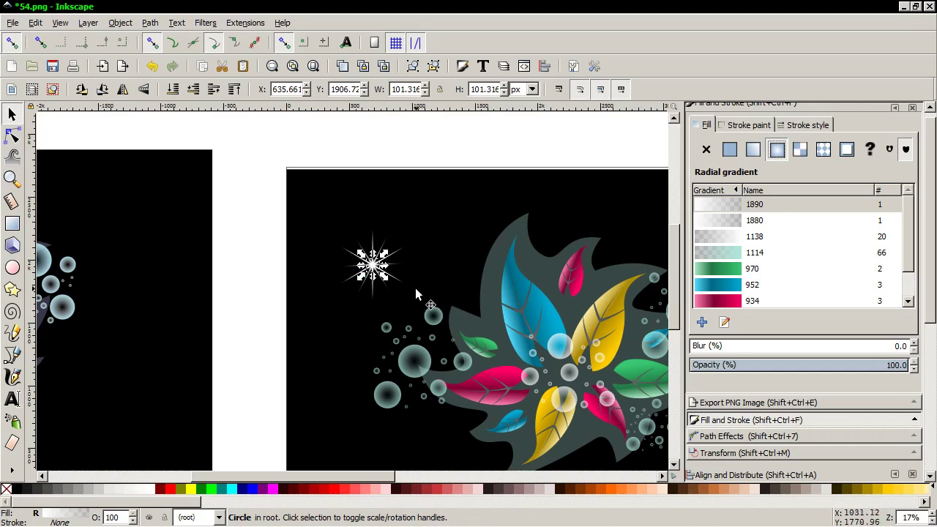
Check the glow gradient's centre stop, then enlarge the glow circle around the star
left_click(723, 322)
scroll(377, 287, "up", 3)
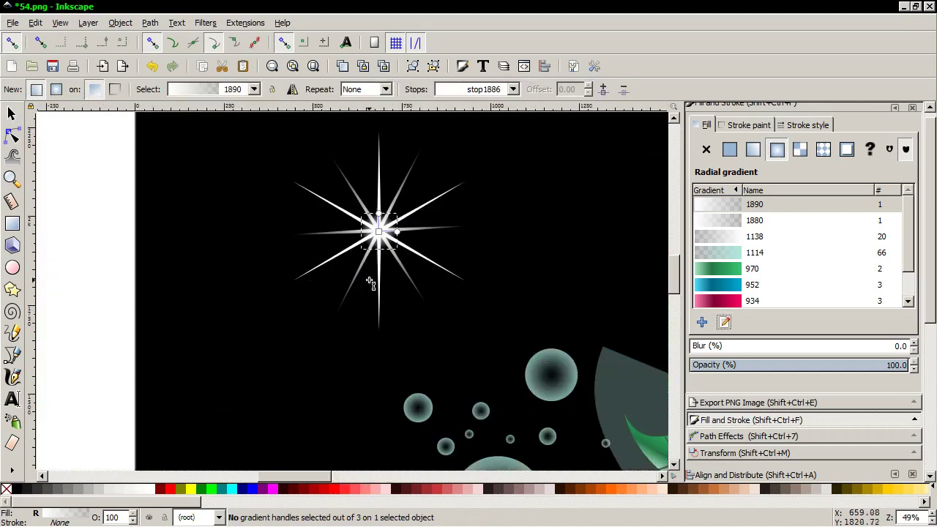
scroll(372, 220, "up", 2)
left_click(389, 184)
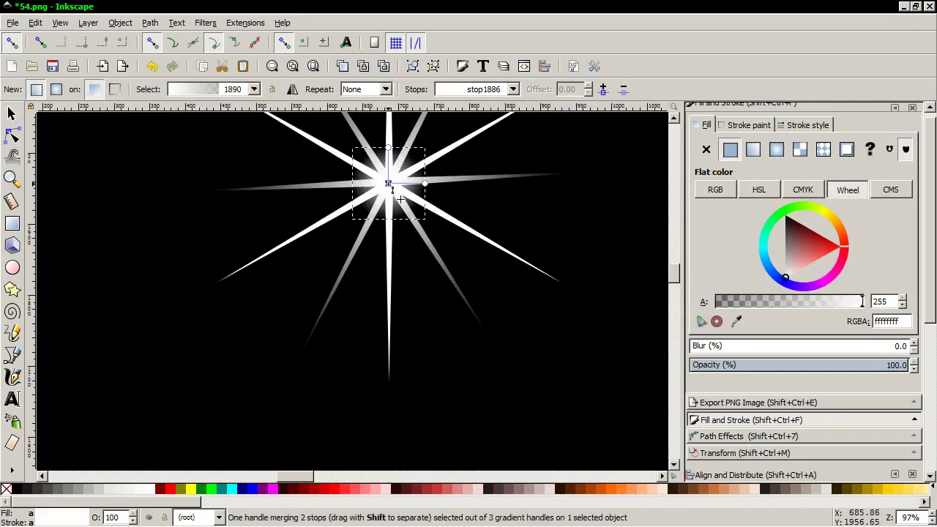
left_click(11, 113)
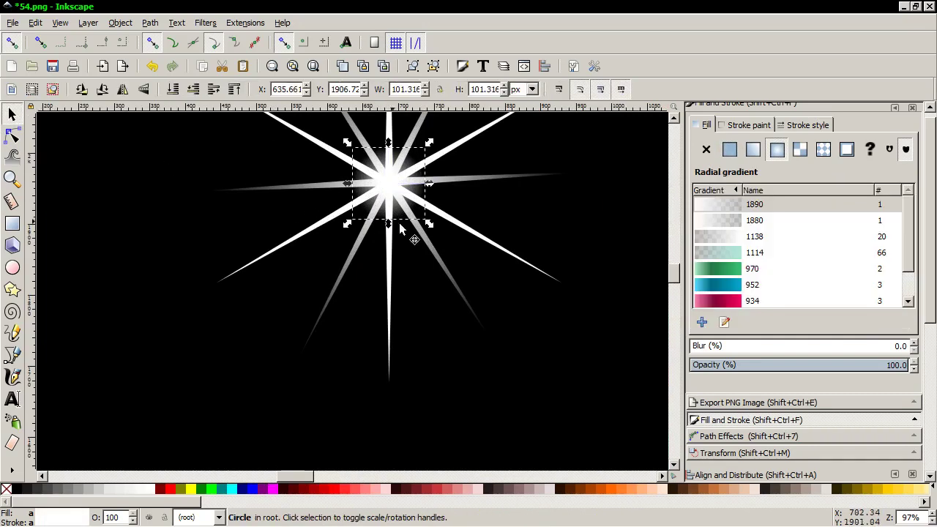
mouse_move(431, 226)
left_mouse_down()
mouse_move(472, 269)
mouse_move(512, 287)
left_mouse_up()
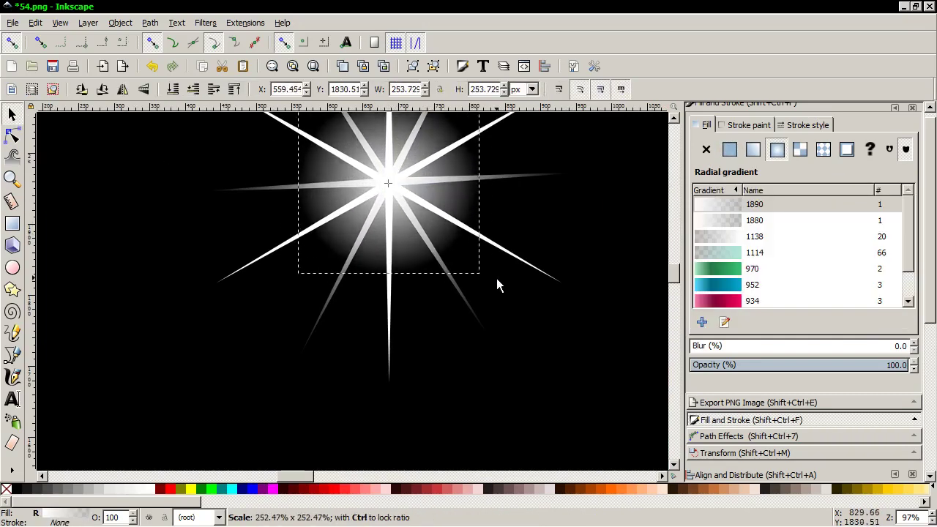
scroll(512, 287, "down", 4)
scroll(461, 291, "down", 2)
left_click(415, 173)
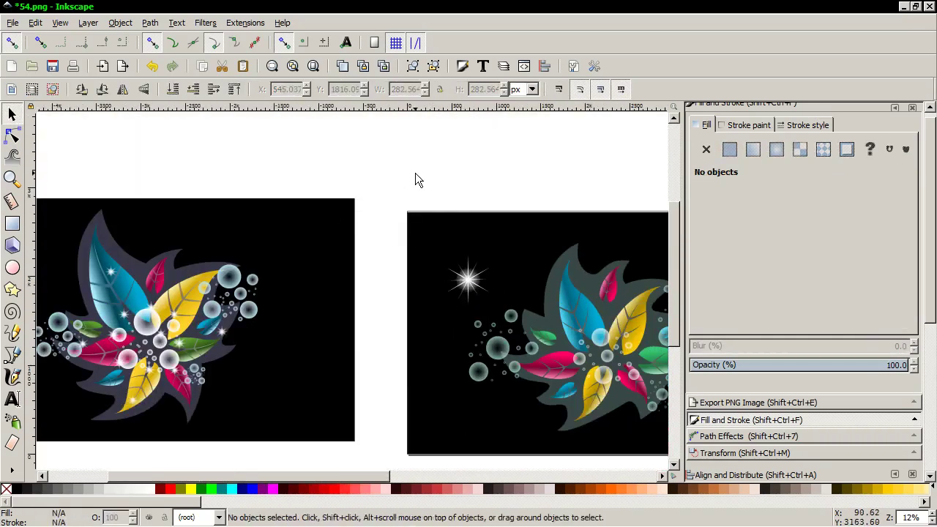
Group the star and glow into one sparkle and shrink it to about half size
left_click_drag(415, 173, 483, 289)
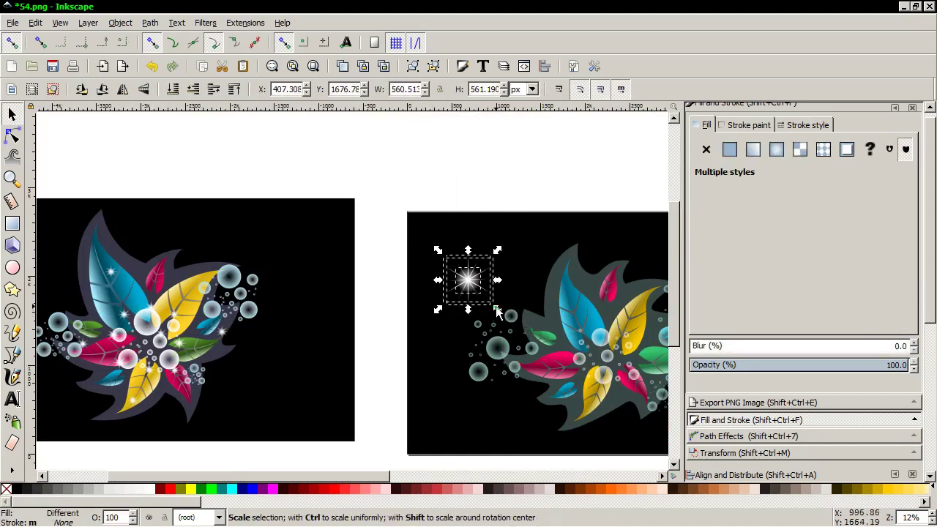
right_click(473, 285)
left_click(494, 277)
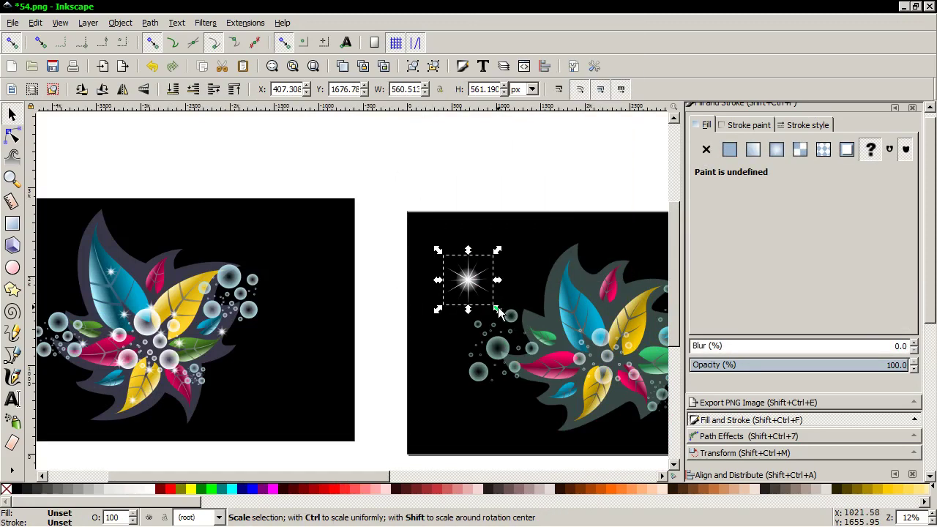
mouse_move(497, 309)
left_mouse_down()
mouse_move(491, 301)
mouse_move(586, 313)
left_mouse_up()
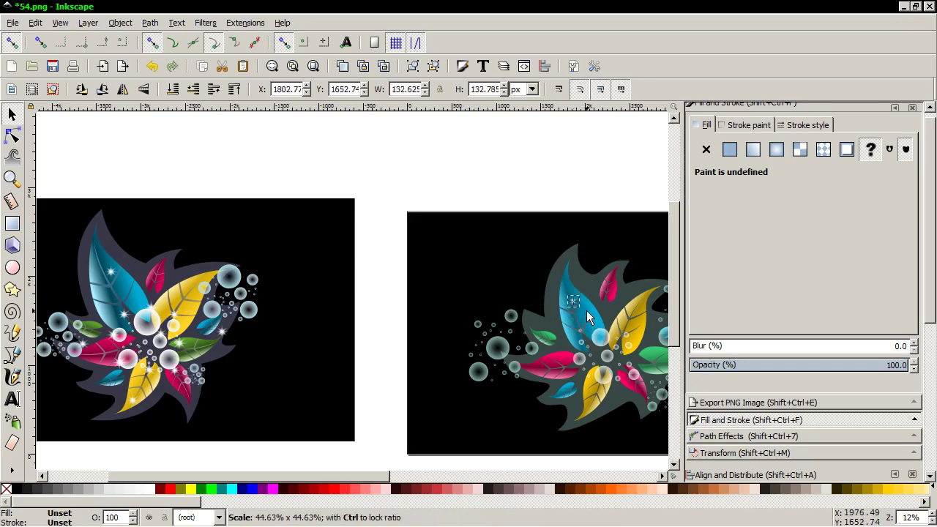
Place sparkle copies on the blue leaf, further right, and on the green leaf
right_click(573, 308)
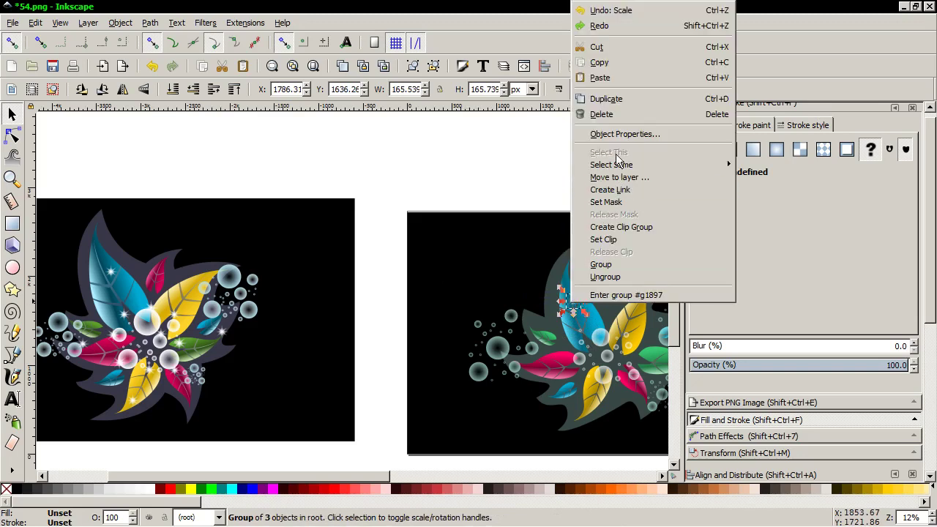
left_click(606, 98)
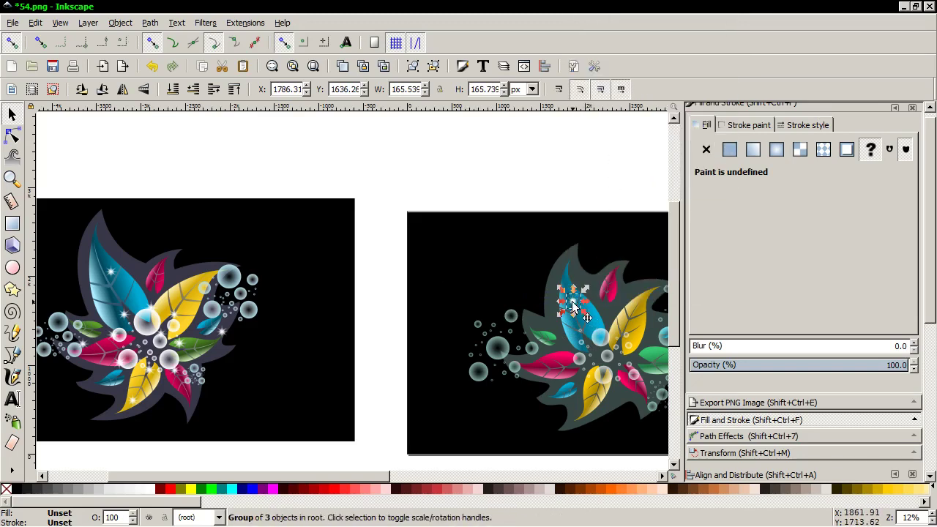
left_click_drag(573, 308, 571, 345)
right_click(571, 345)
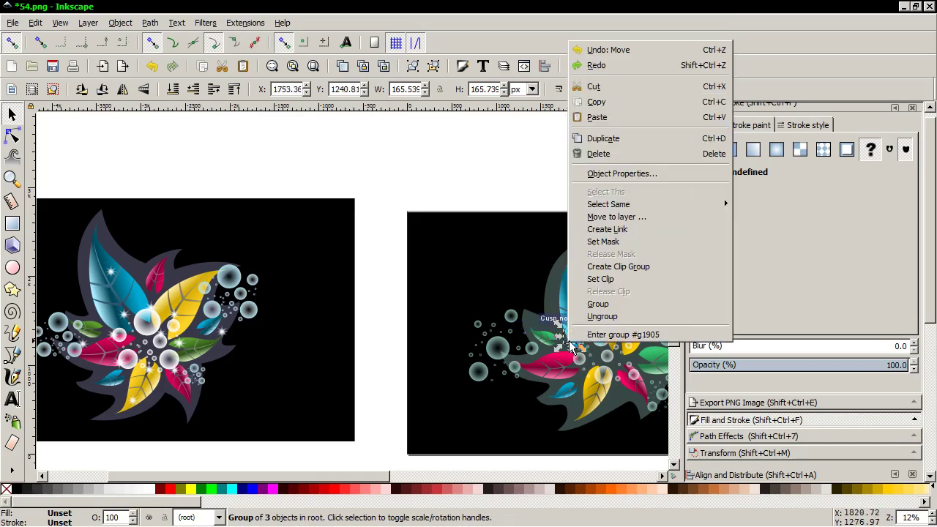
left_click(600, 138)
mouse_move(578, 342)
left_mouse_down()
mouse_move(624, 346)
mouse_move(631, 318)
left_mouse_up()
right_click(631, 319)
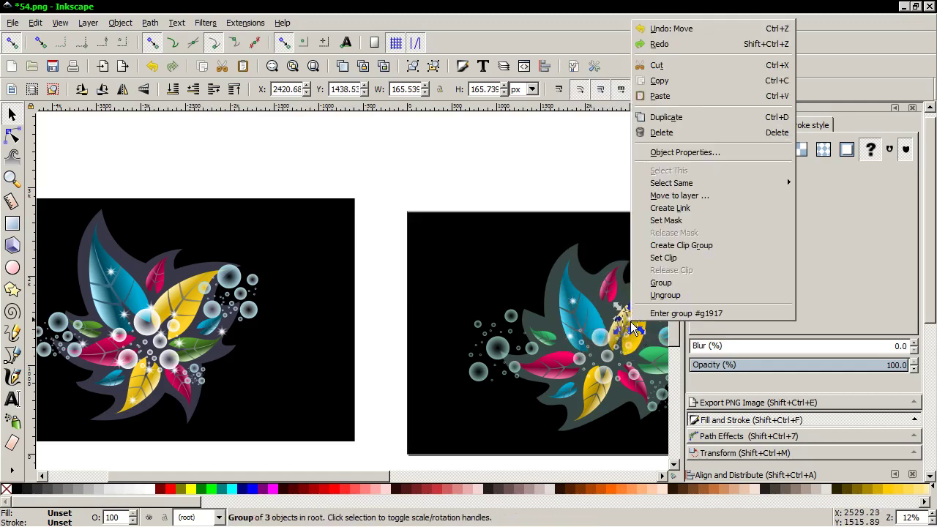
left_click(674, 118)
key("minus")
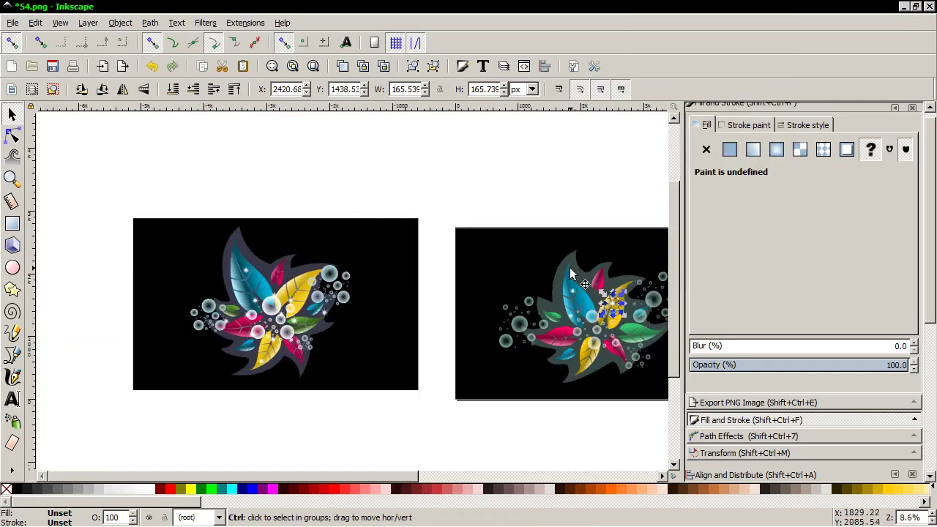
left_click_drag(613, 309, 633, 338)
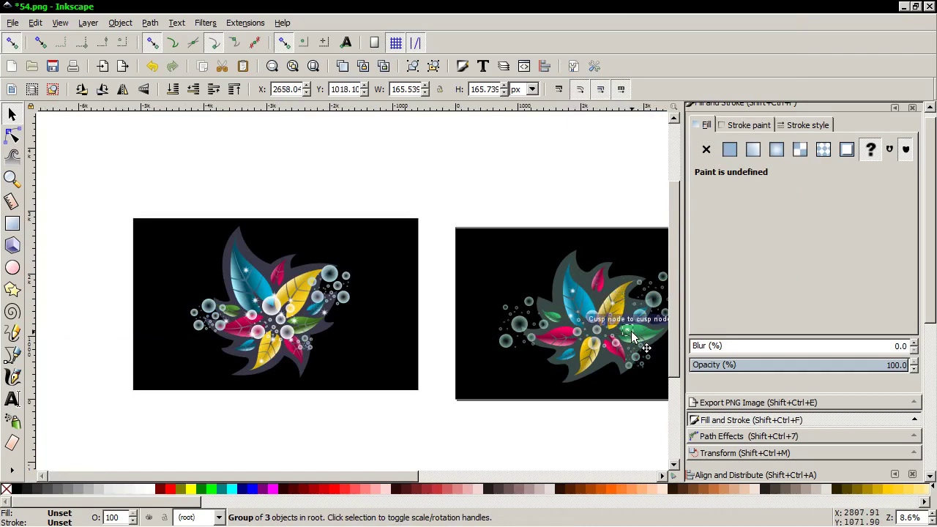
Place more sparkle copies near the upper-right bubbles and on the lower yellow leaf
right_click(633, 338)
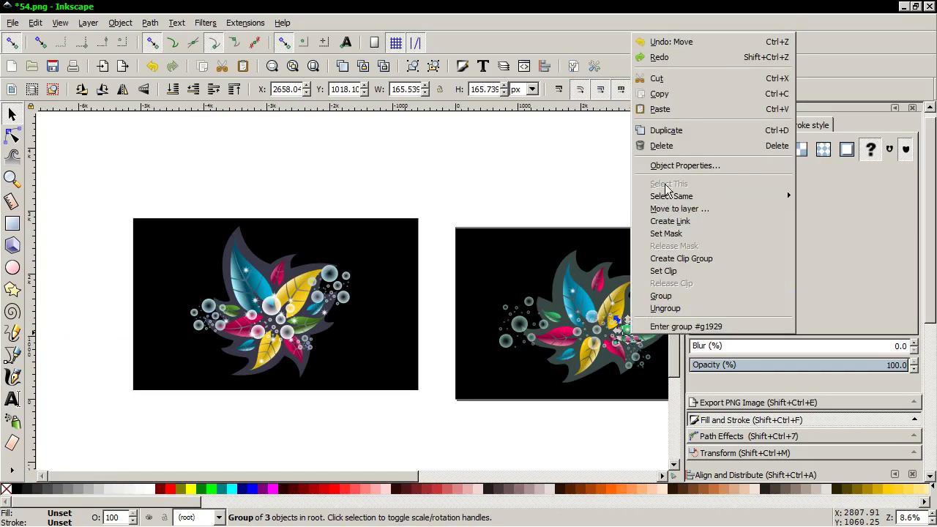
left_click(659, 128)
left_click_drag(412, 477, 453, 476)
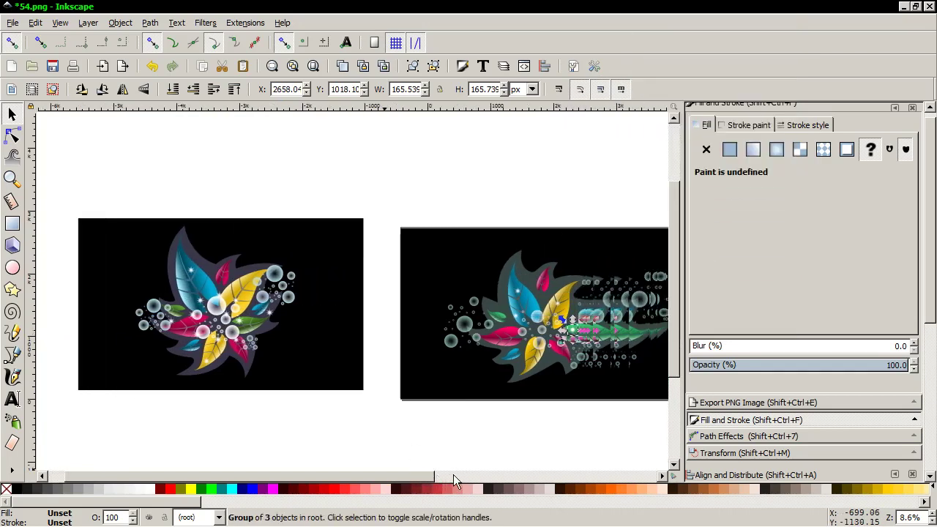
scroll(468, 329, "up", 3)
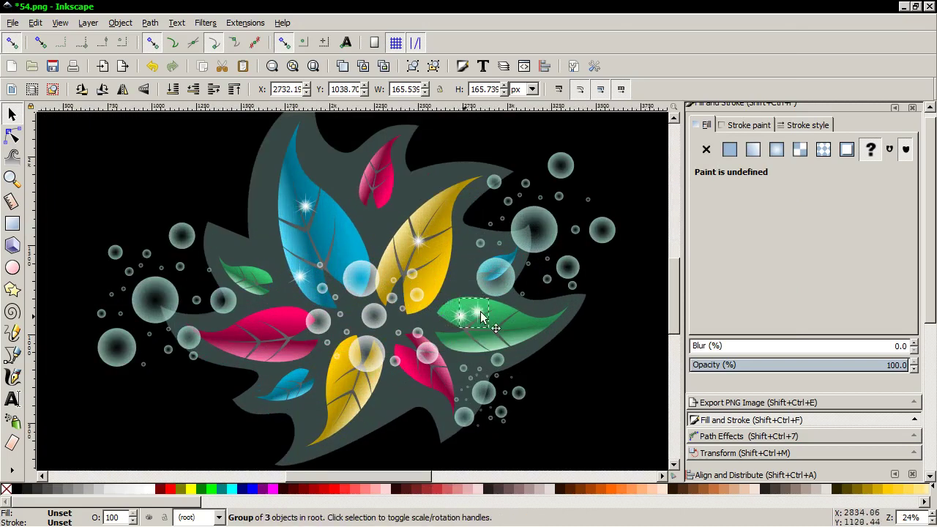
left_click_drag(466, 330, 606, 284)
scroll(606, 284, "down", 3)
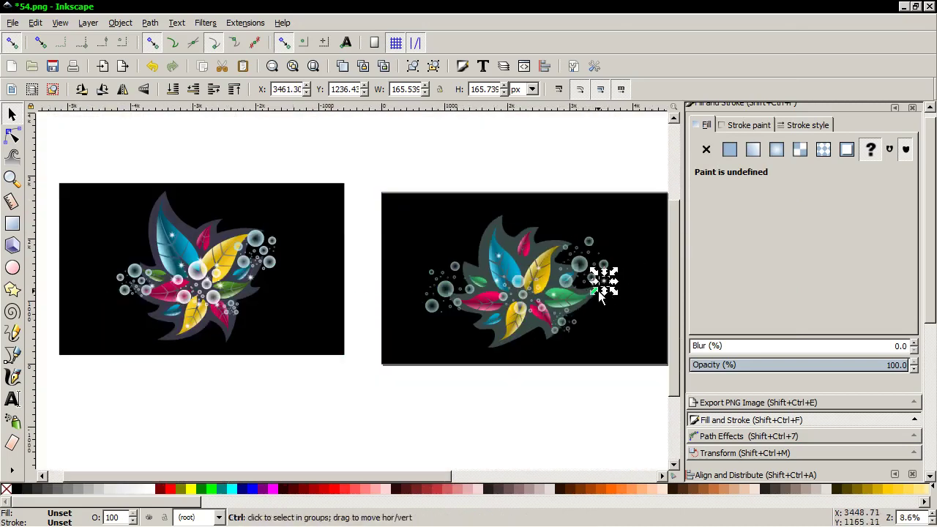
right_click(604, 287)
left_click(641, 105)
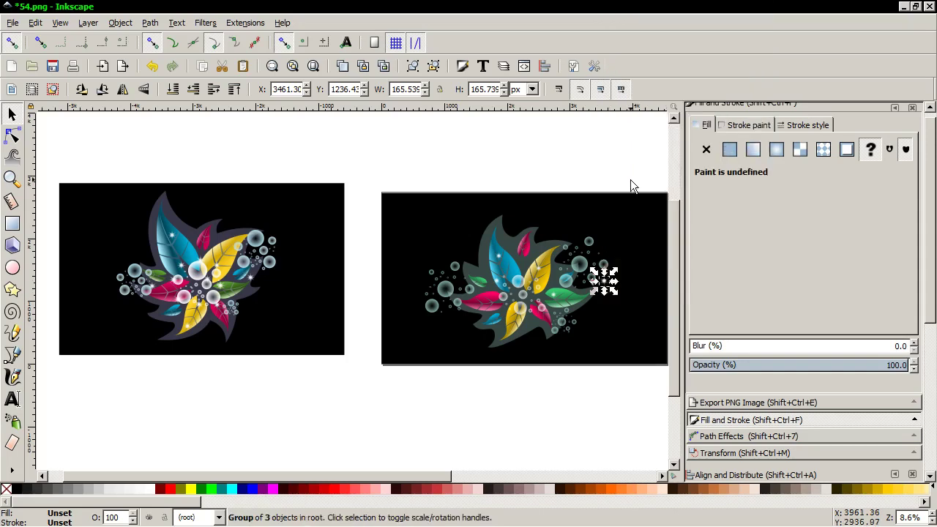
mouse_move(607, 279)
left_mouse_down()
mouse_move(489, 329)
mouse_move(512, 332)
left_mouse_up()
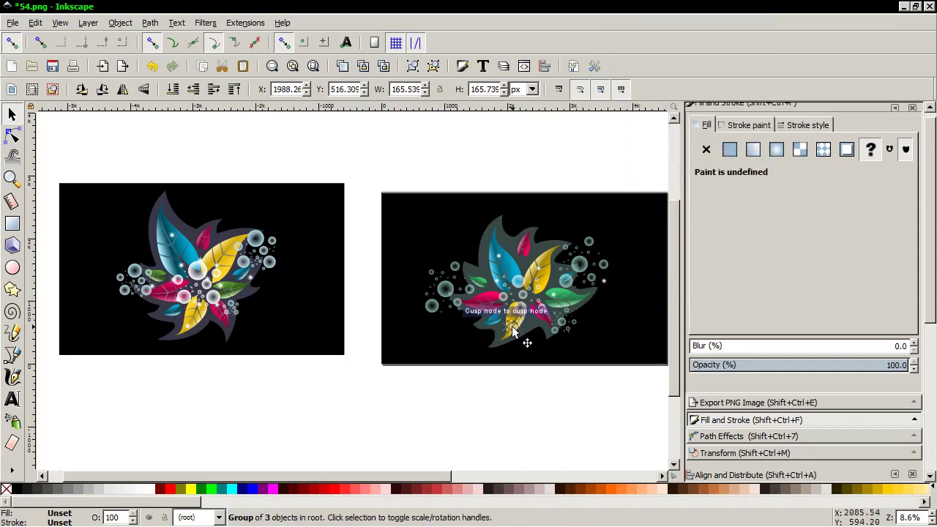
Add a final sparkle on the pink leaf, deselect, and fit the right-hand page in view
right_click(513, 332)
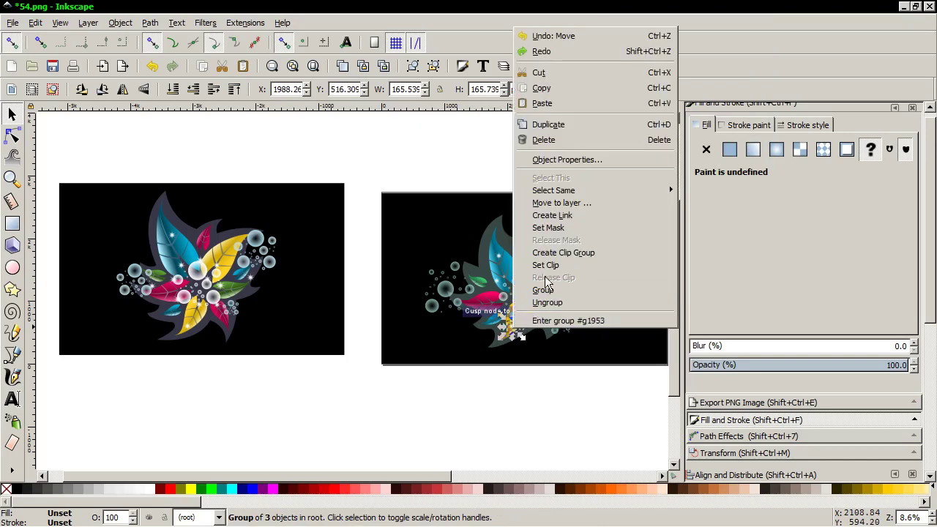
left_click(571, 127)
left_click_drag(520, 331, 488, 293)
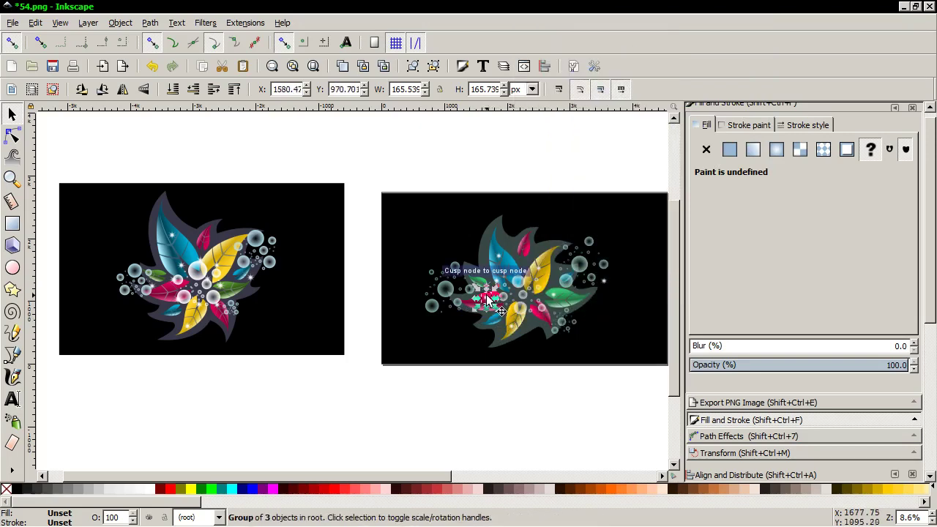
left_click_drag(487, 294, 486, 294)
left_click(246, 139)
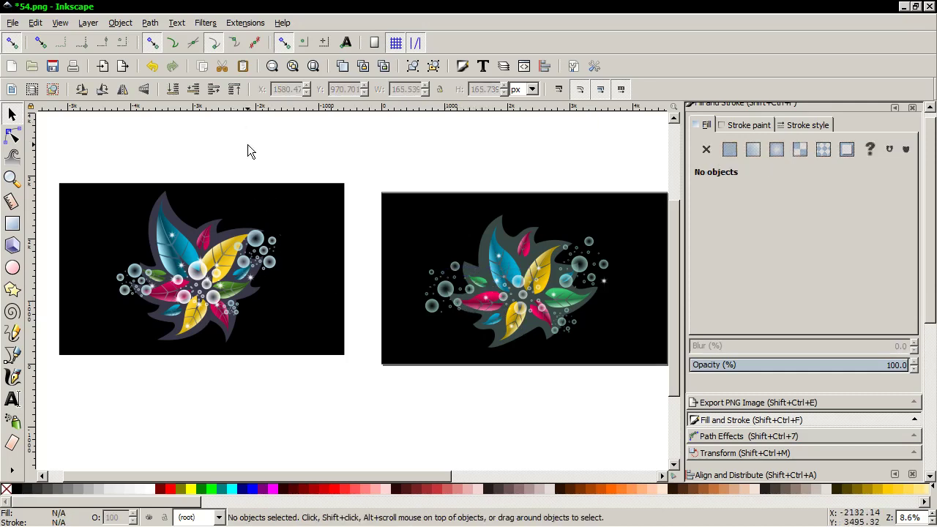
left_click(313, 66)
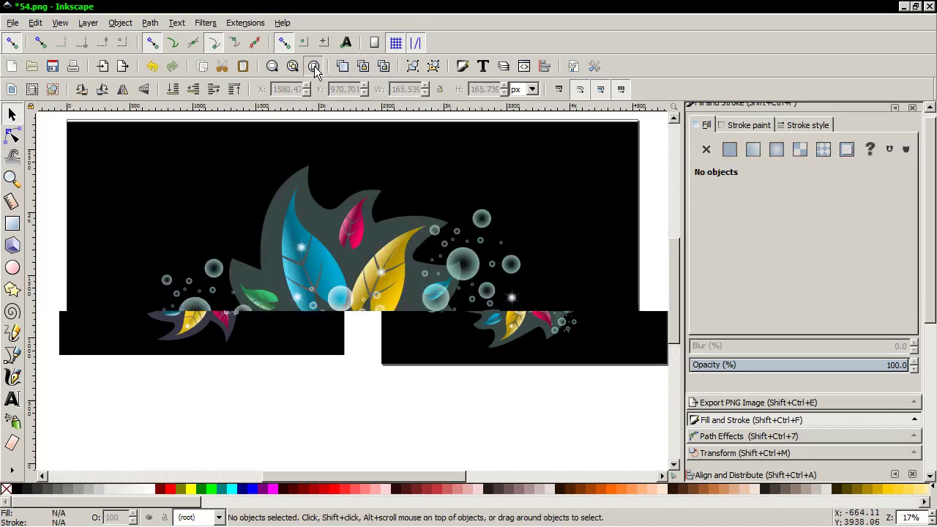